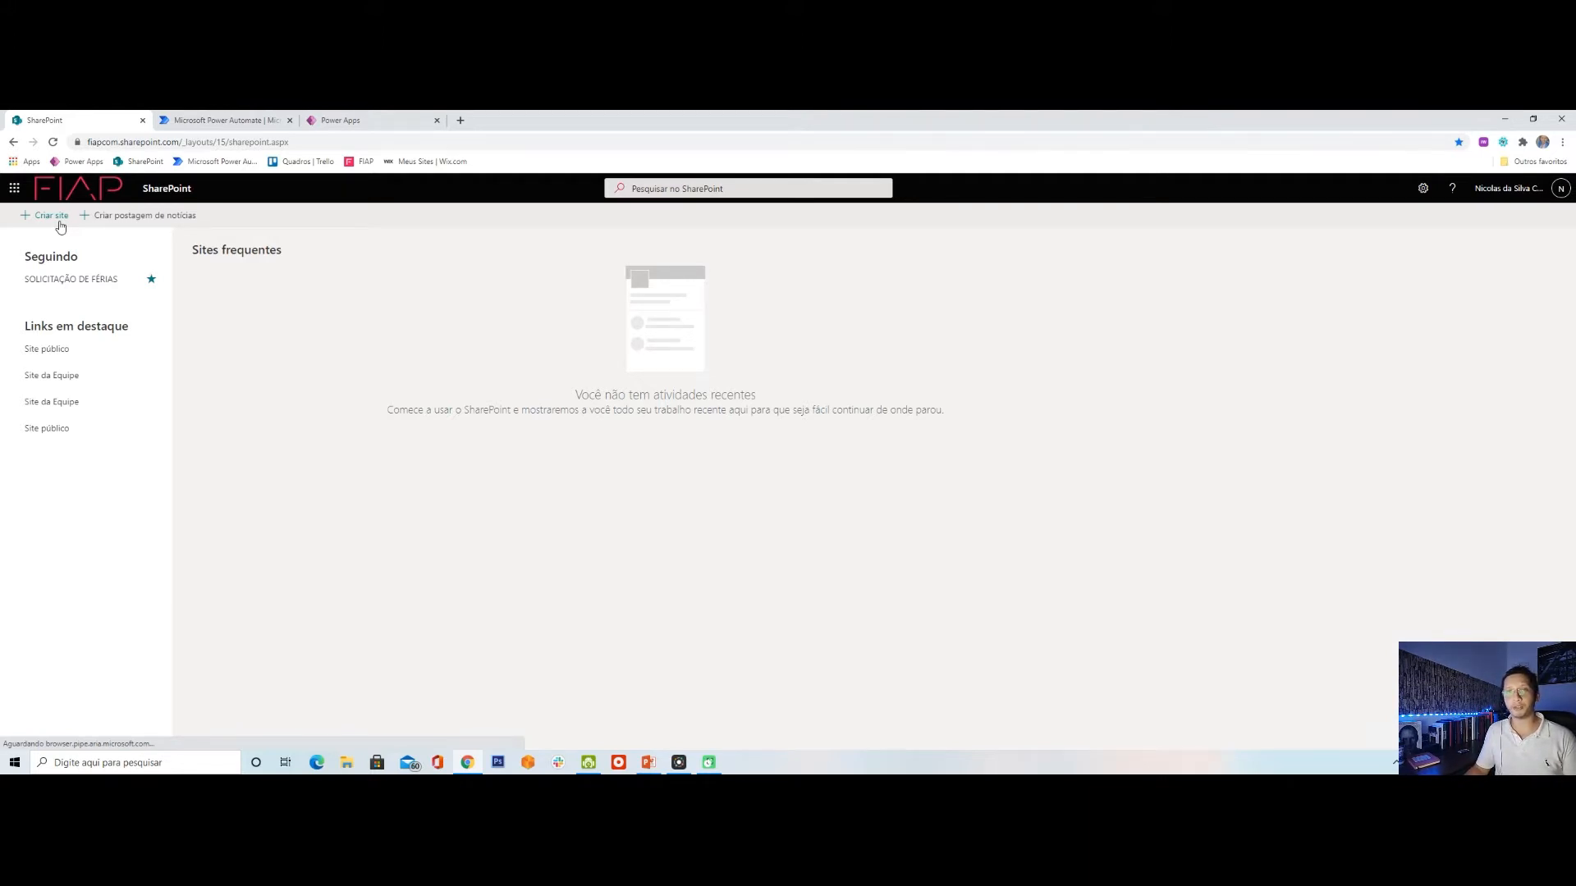
Create a blank list named db_colaboradores in the SOLICITAÇÃO DE FÉRIAS site, shown in the site navigation.
left_click(71, 280)
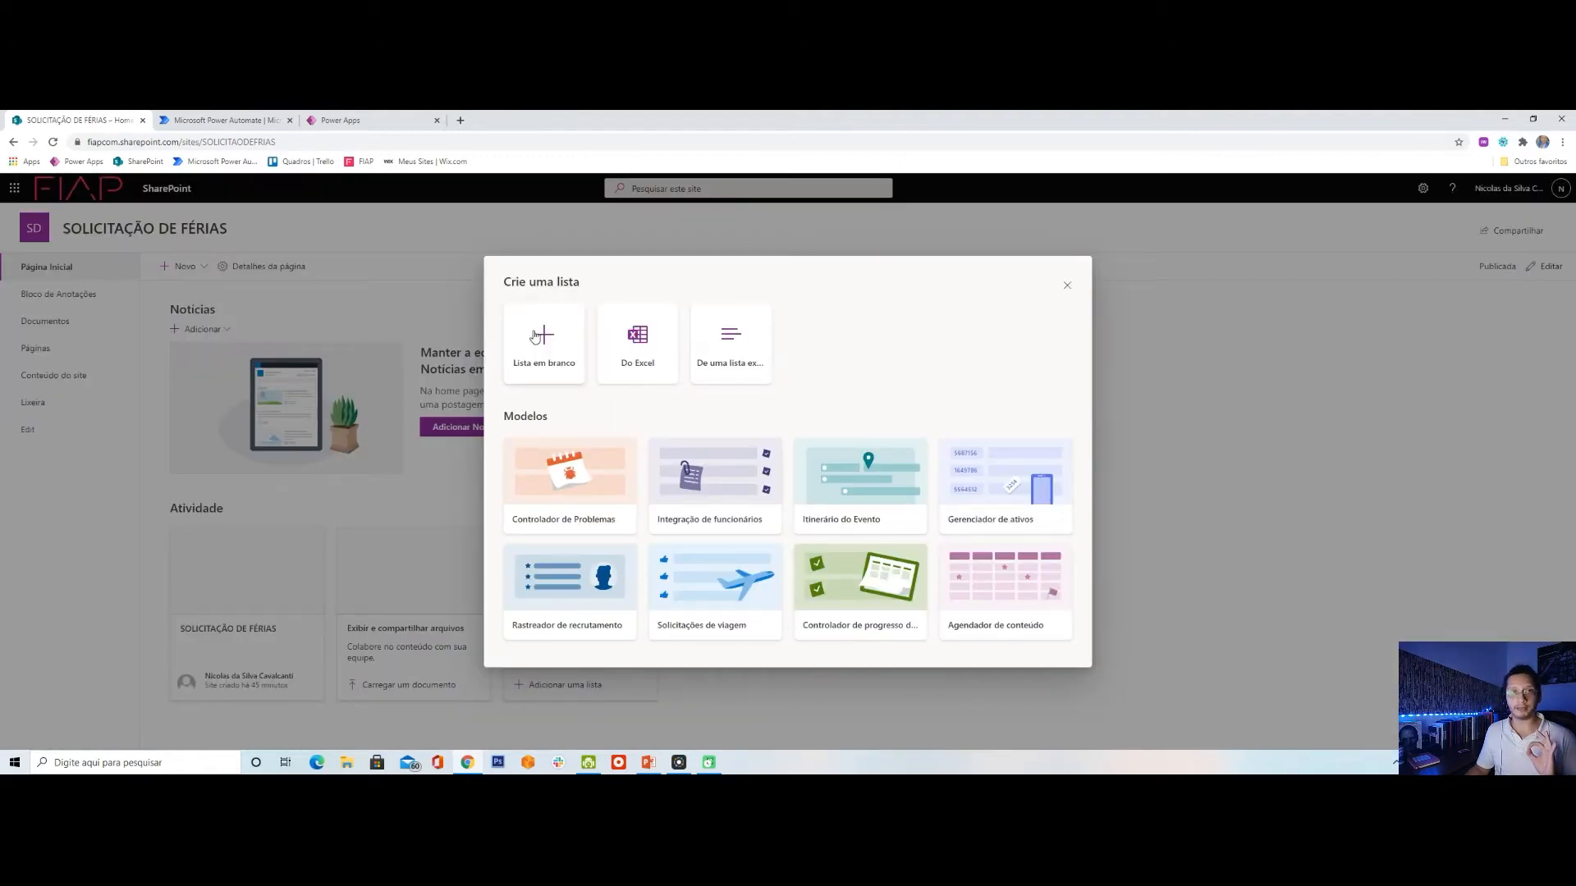
left_click(534, 336)
left_click(666, 394)
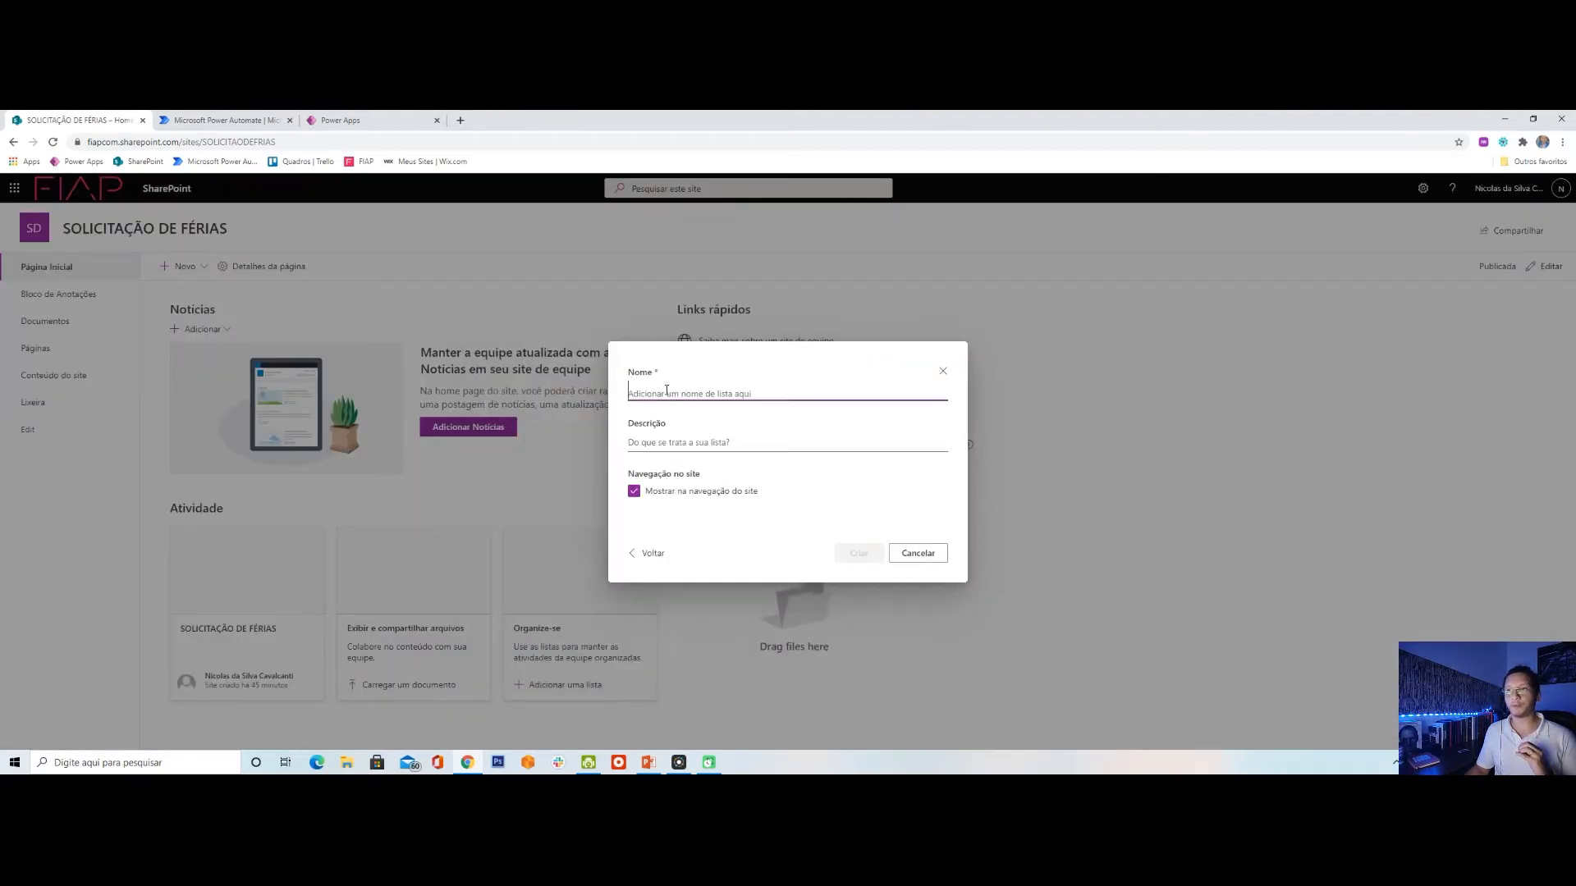
type("db_colaboradores")
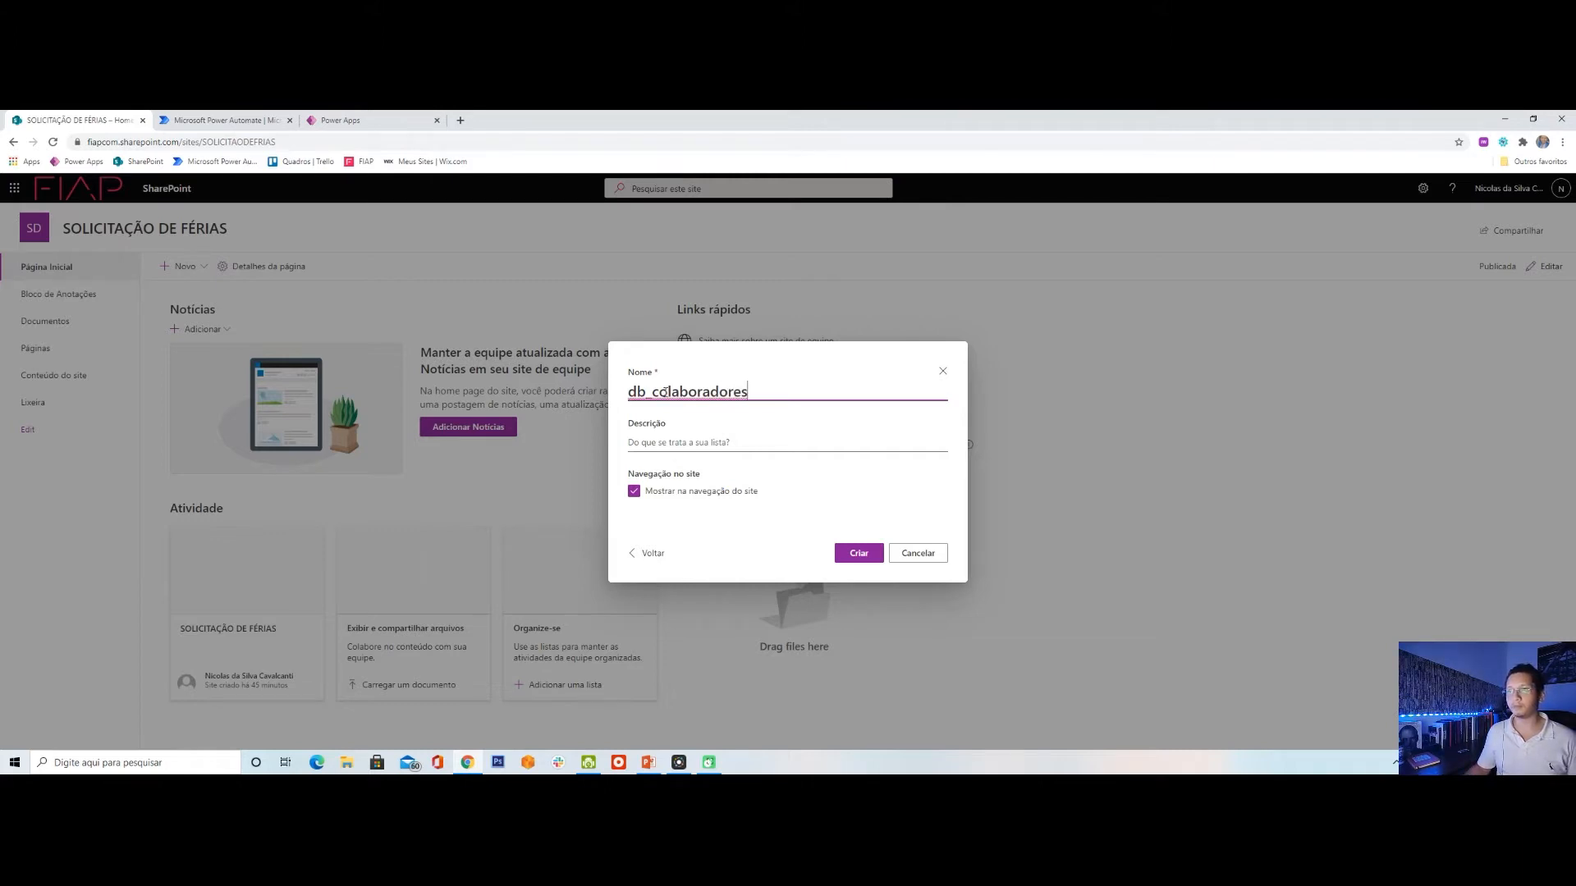
left_click(858, 555)
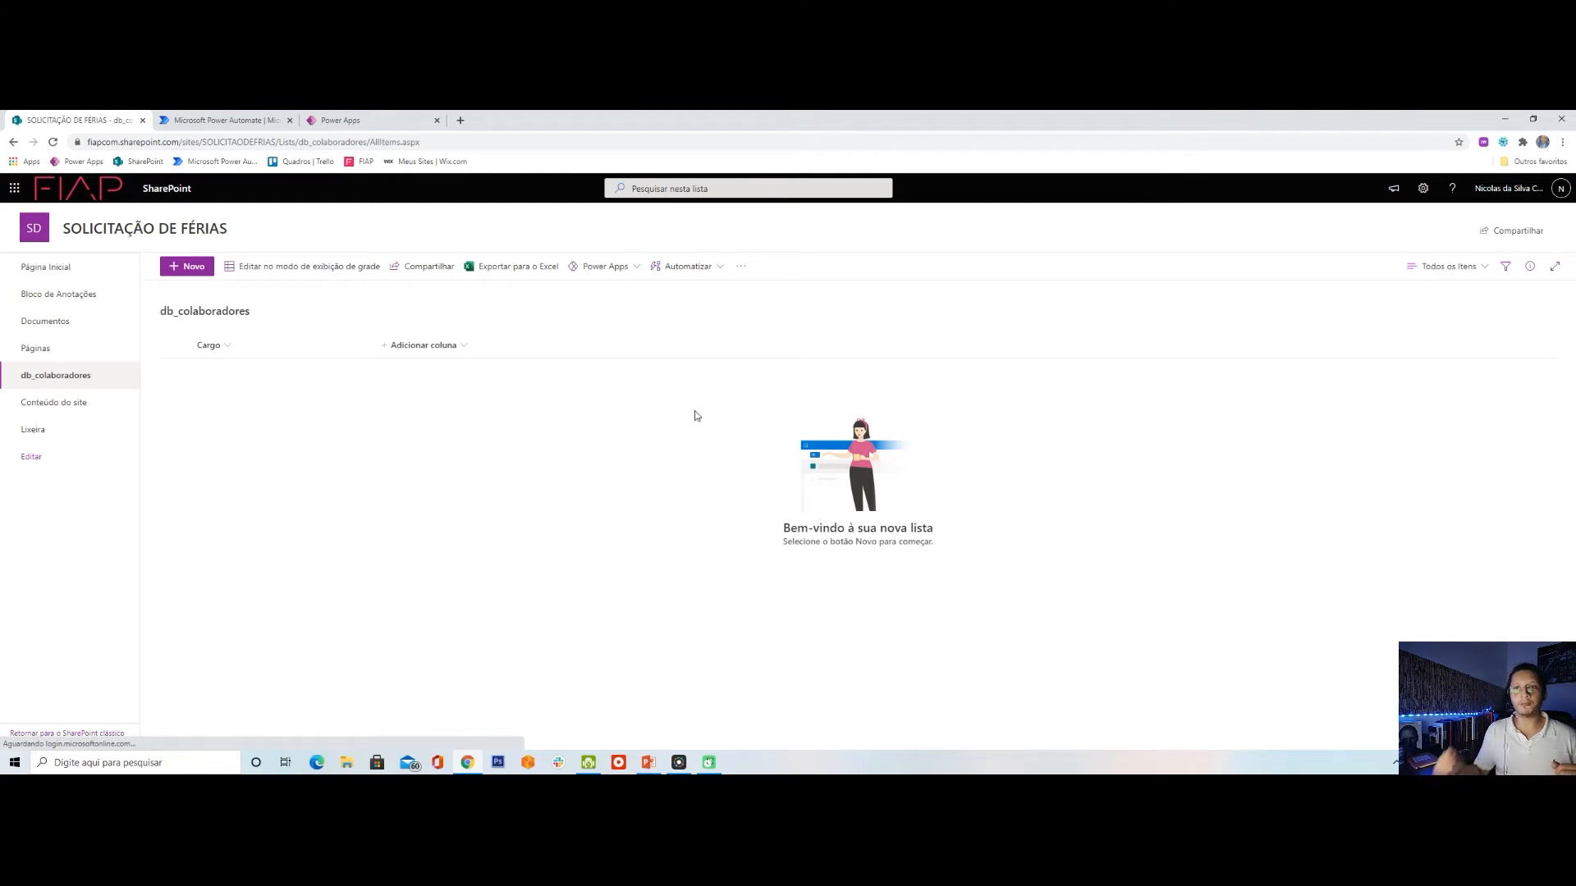
Rename the Cargo column of the db_colaboradores list to ID_COLABORADOR.
left_click(210, 344)
mouse_move(273, 444)
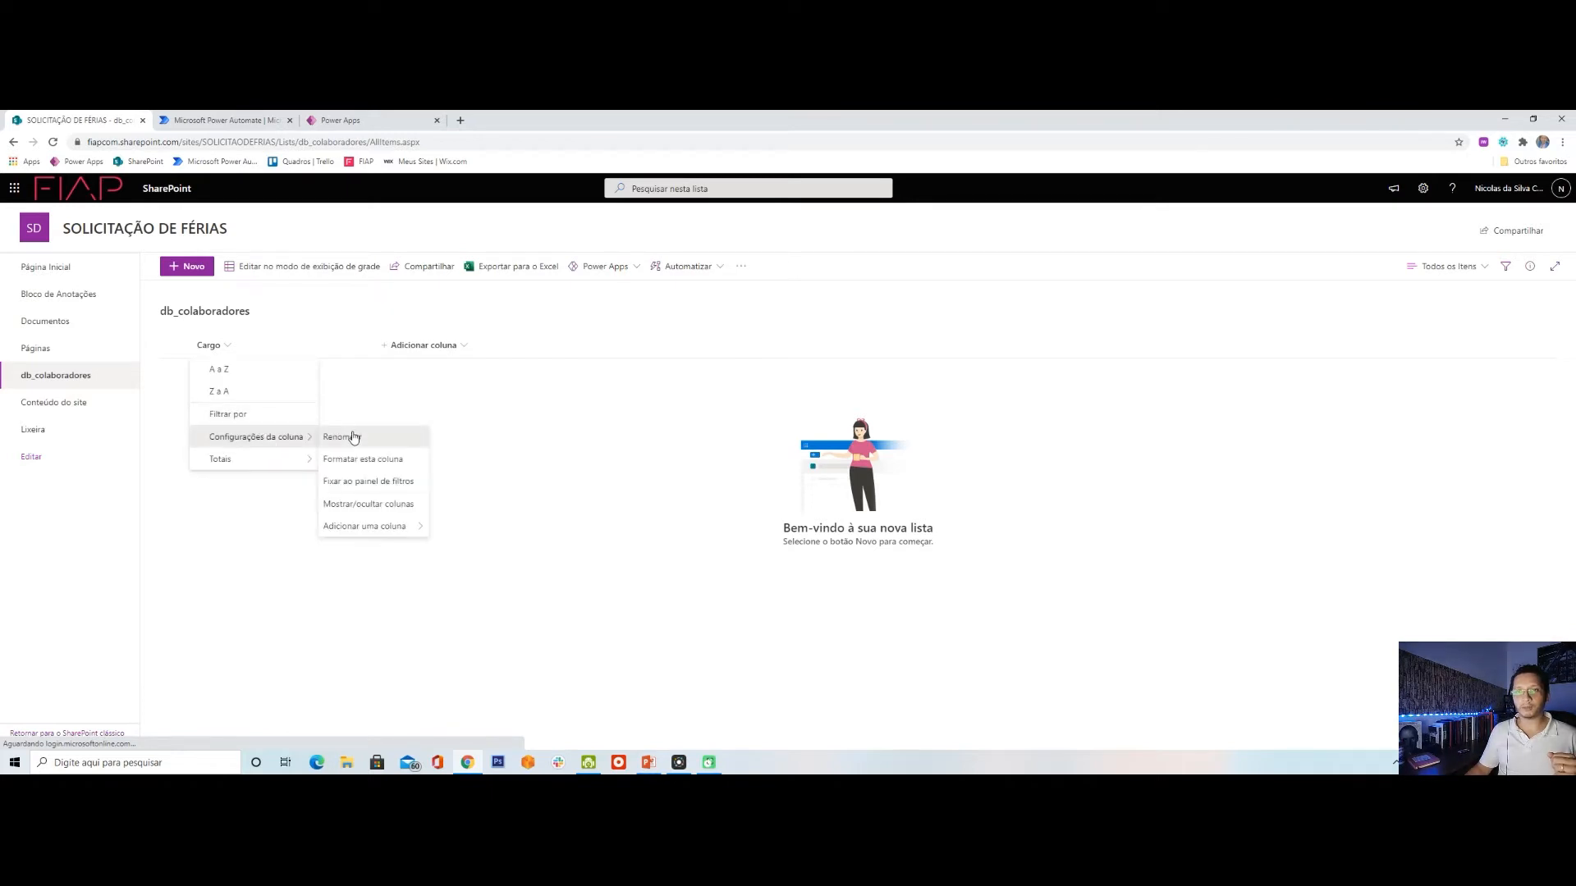
left_click(353, 437)
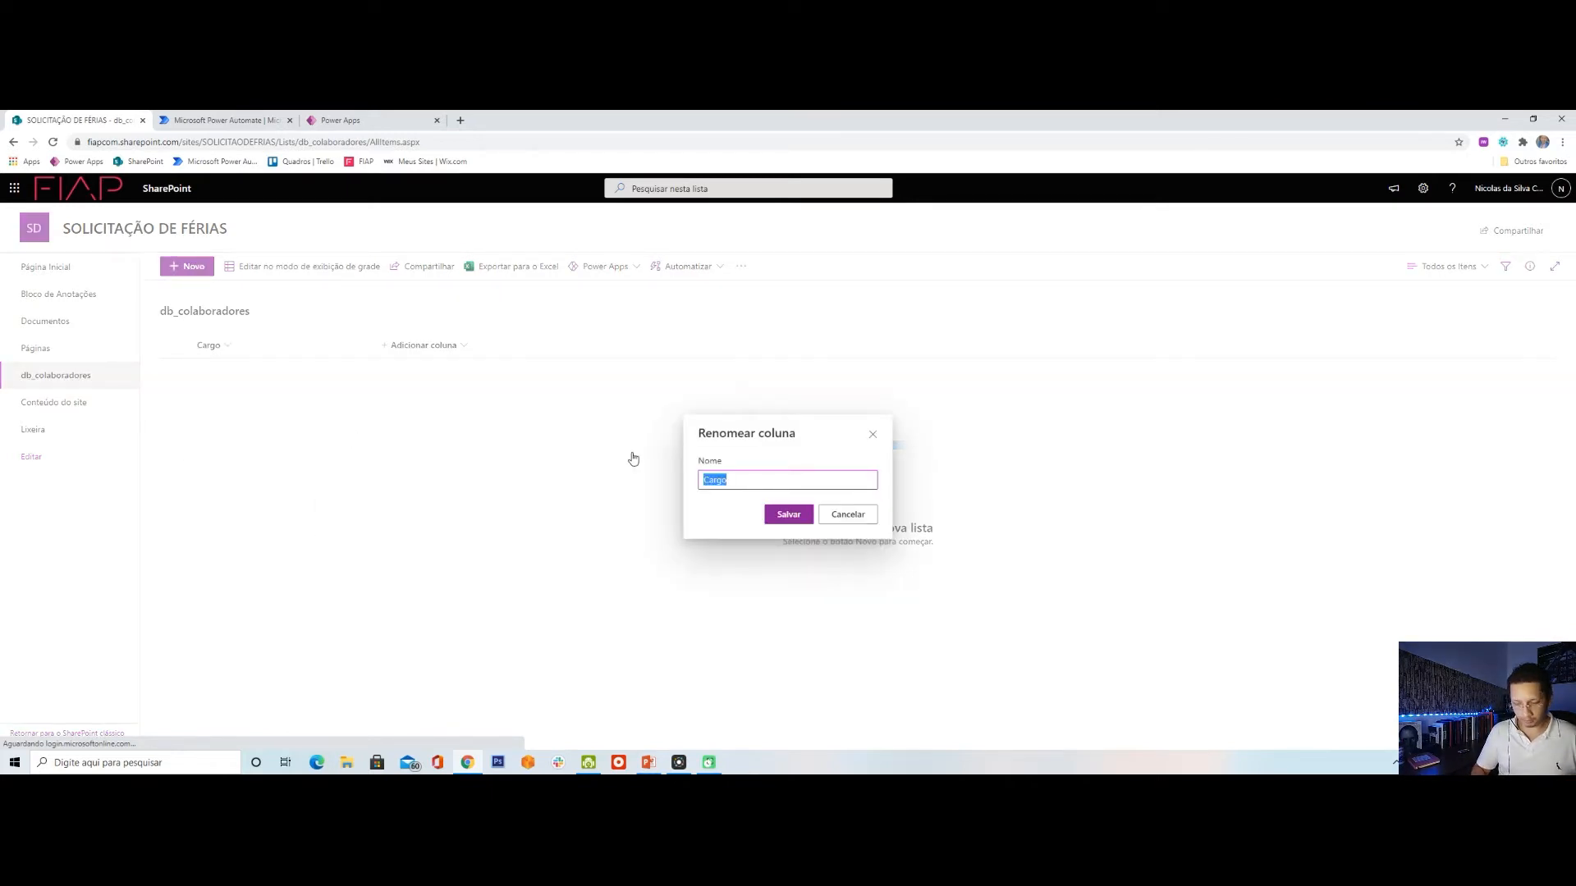
type("ID_COLA")
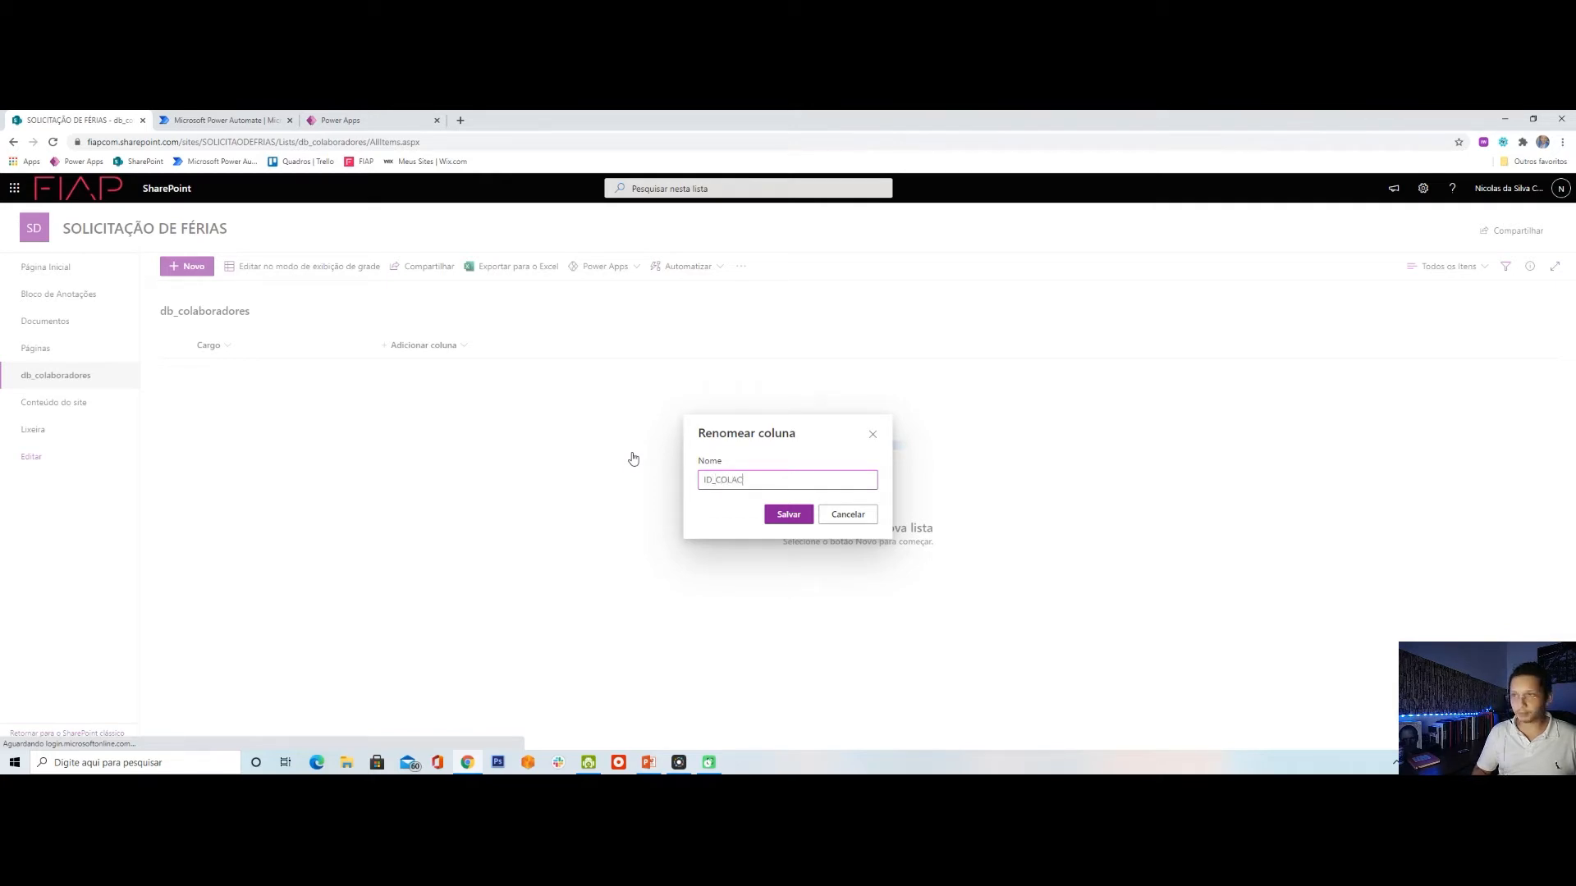
type("BORADOR")
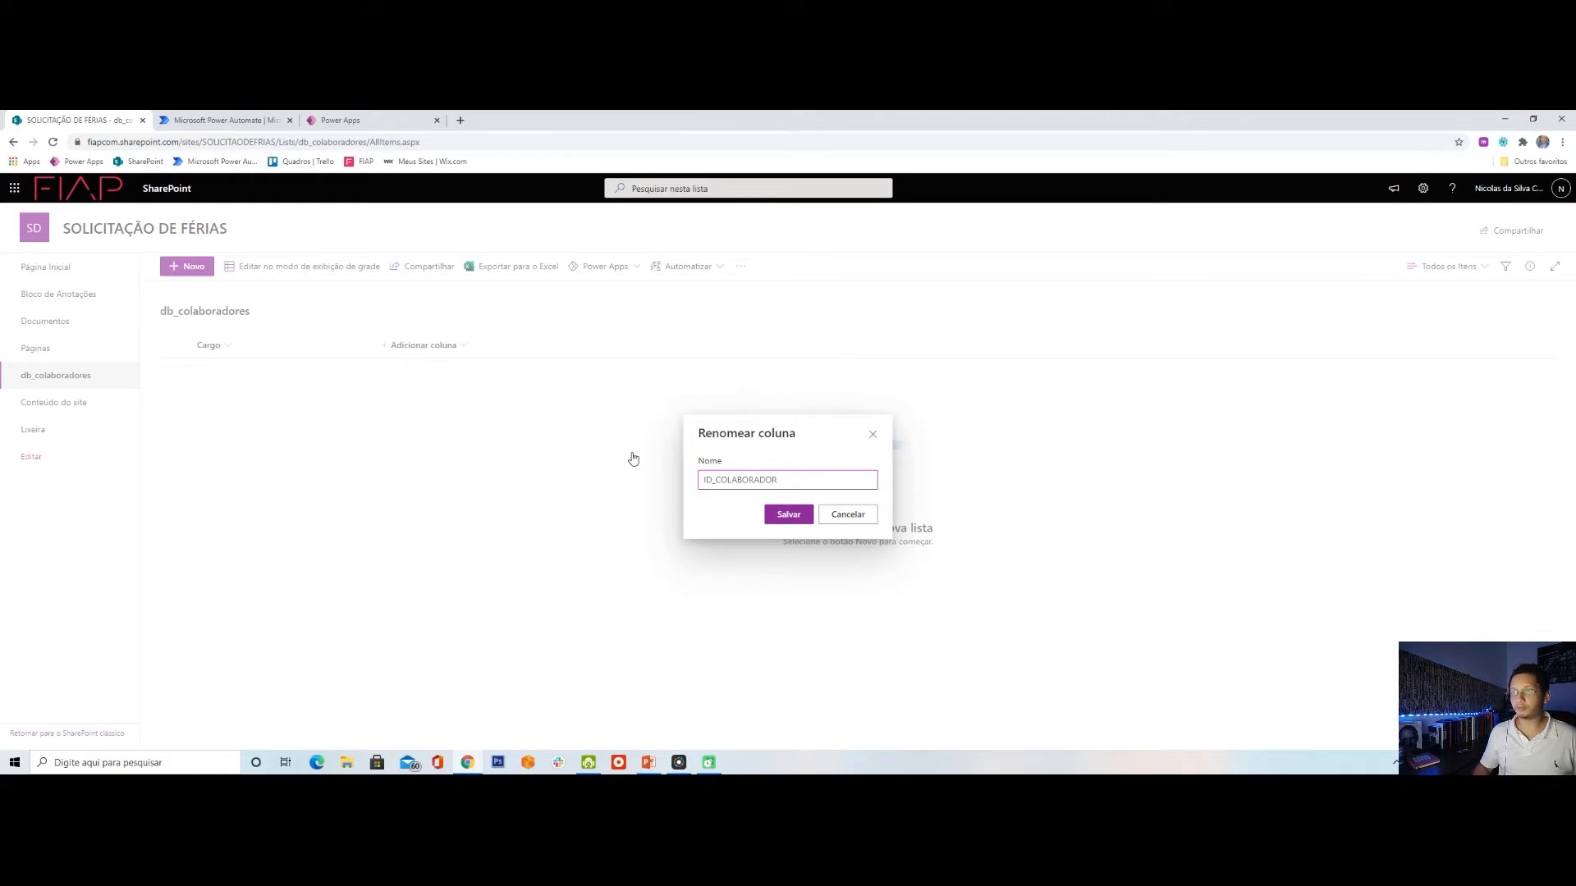
left_click(784, 514)
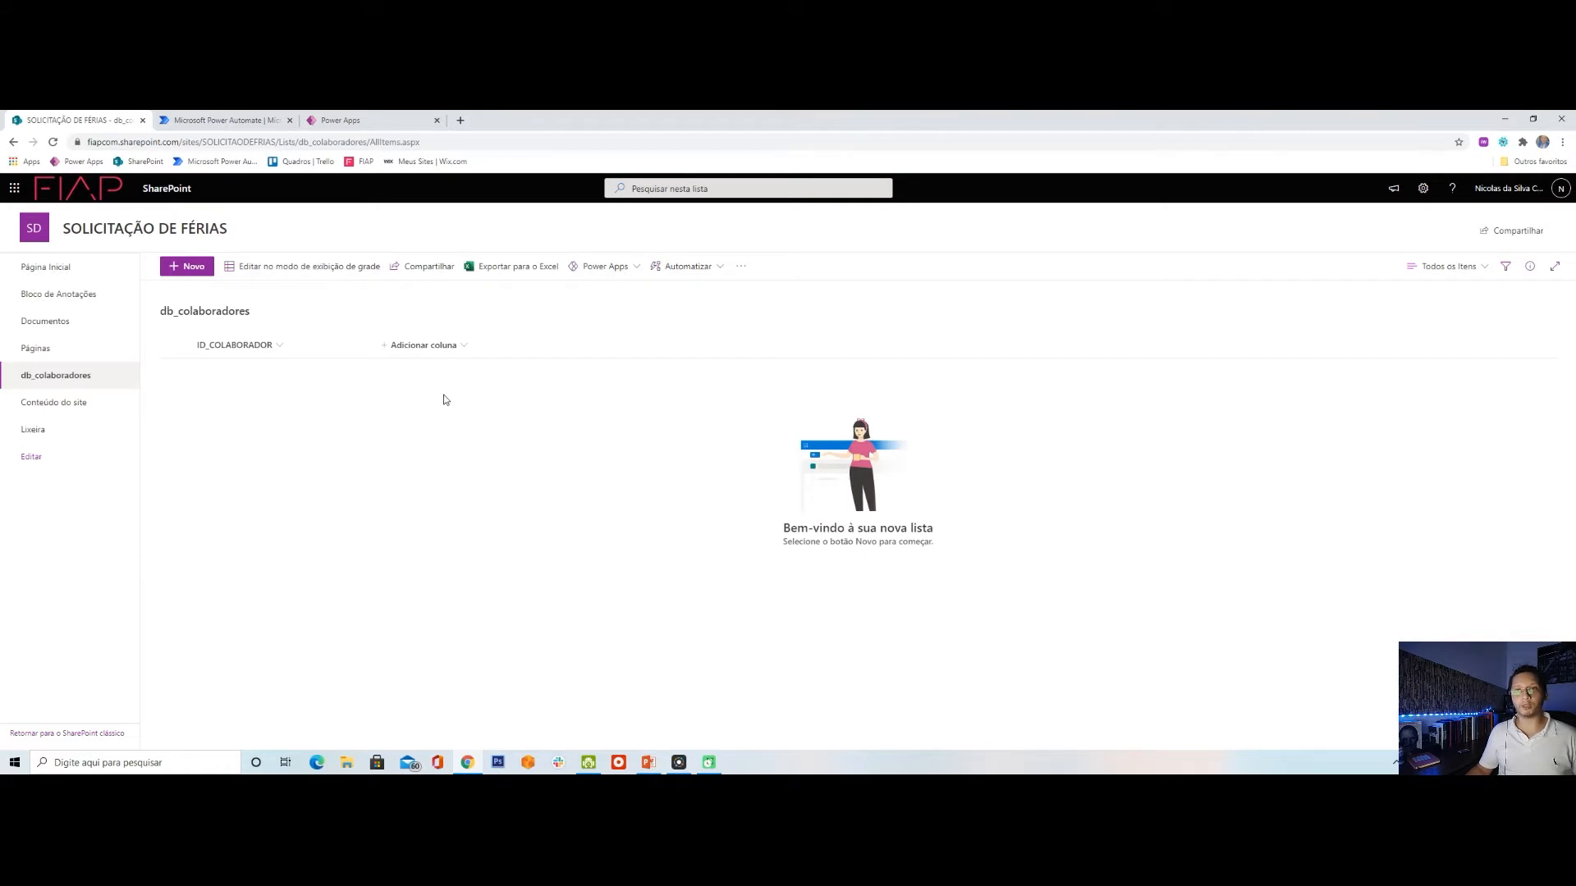
Add a single-line text column named NOME_COLABORADOR to the db_colaboradores list.
left_click(433, 345)
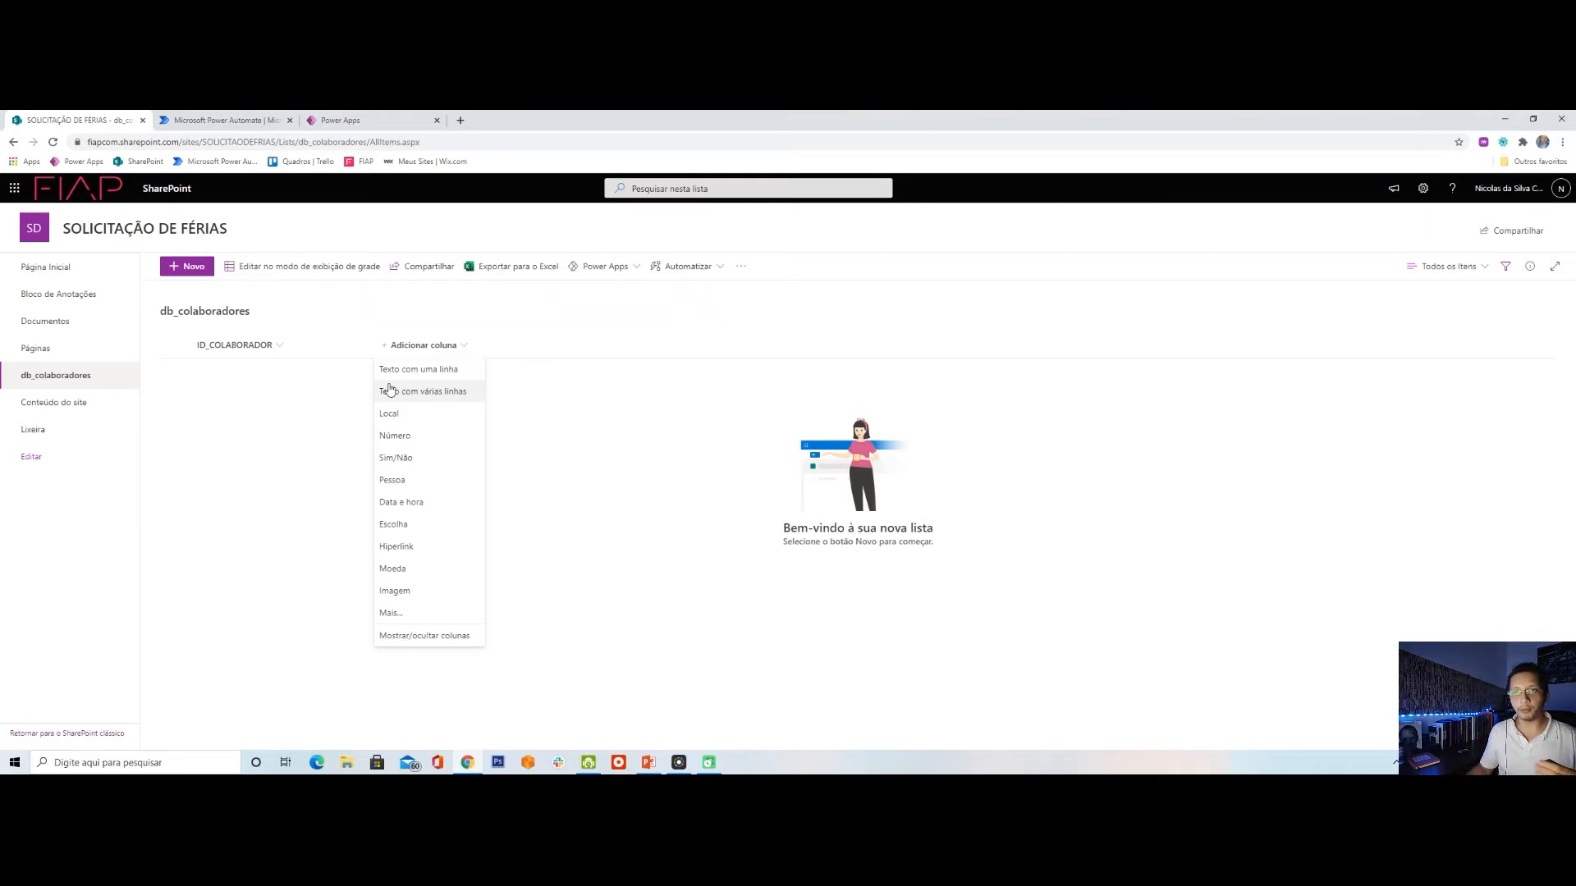
left_click(474, 374)
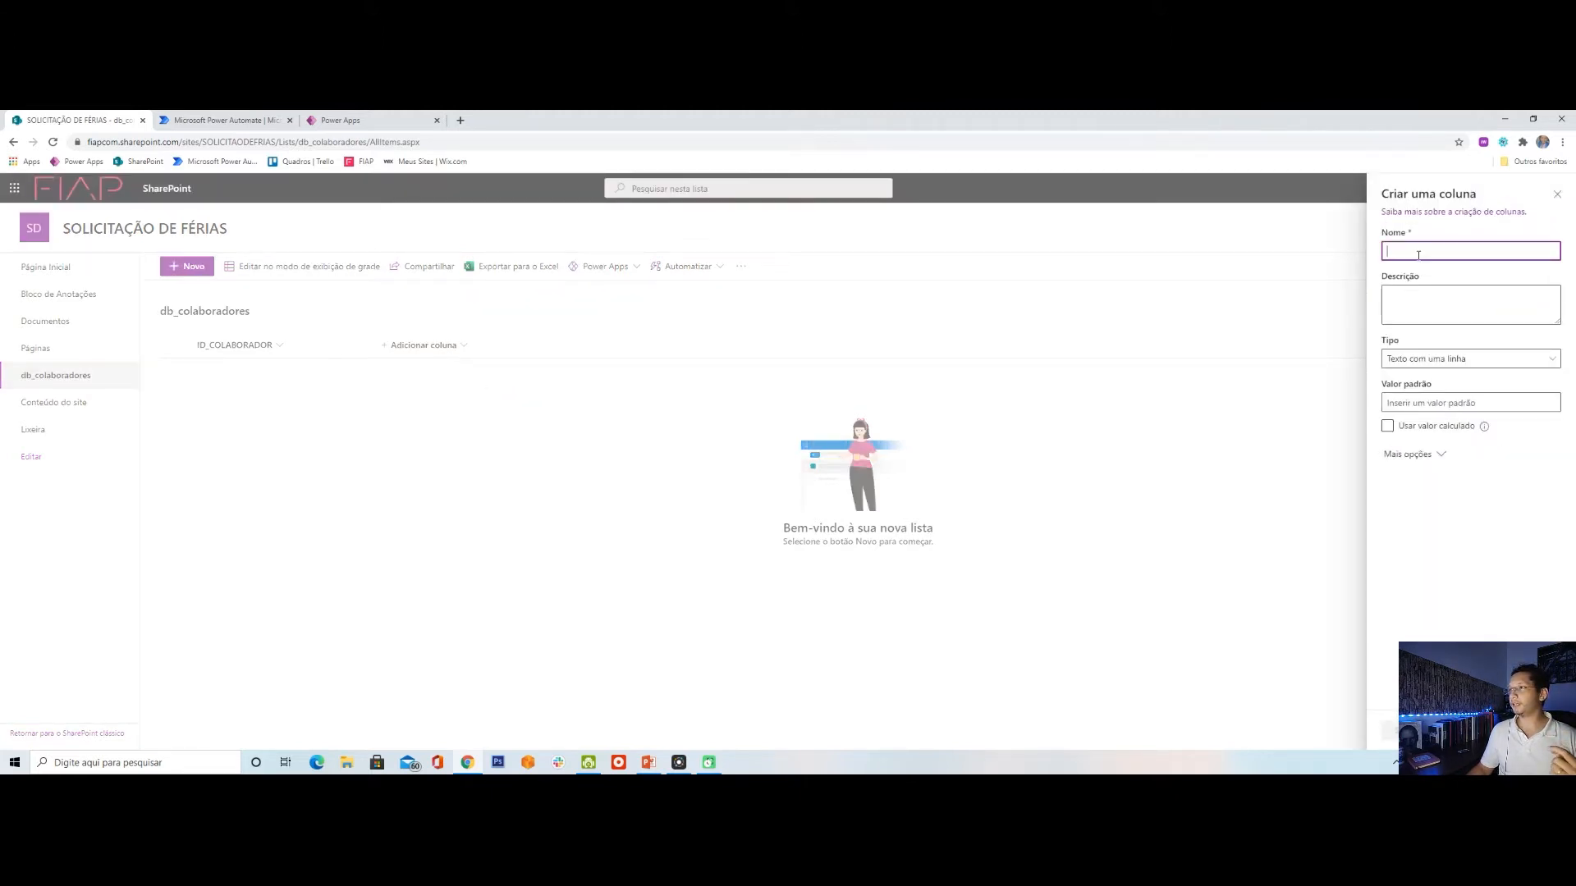
type("NOM")
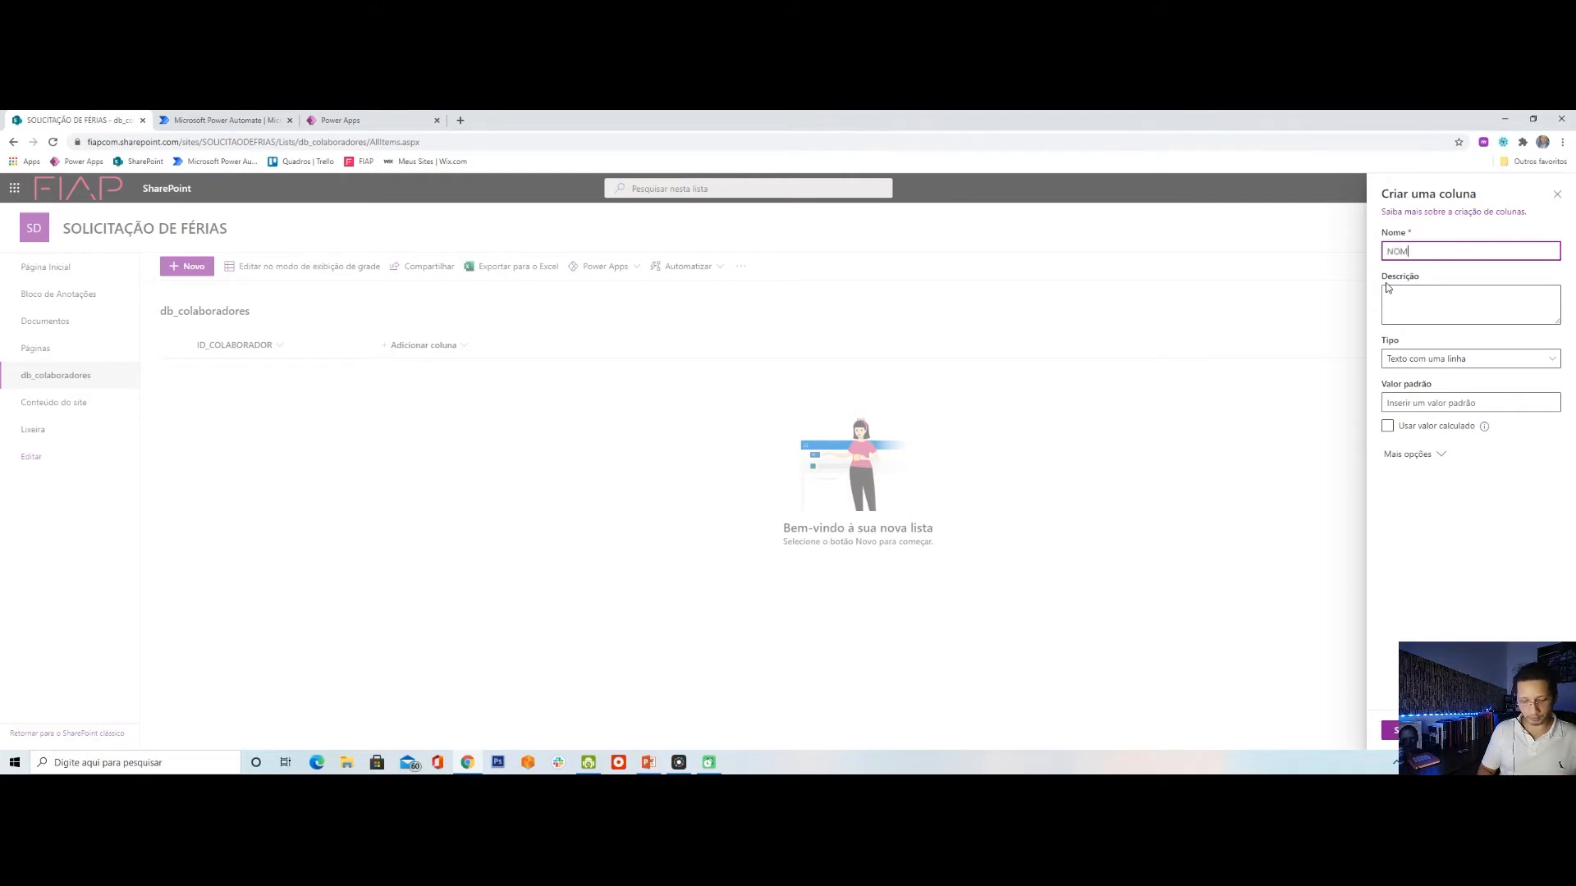
type("E COLABORADOR")
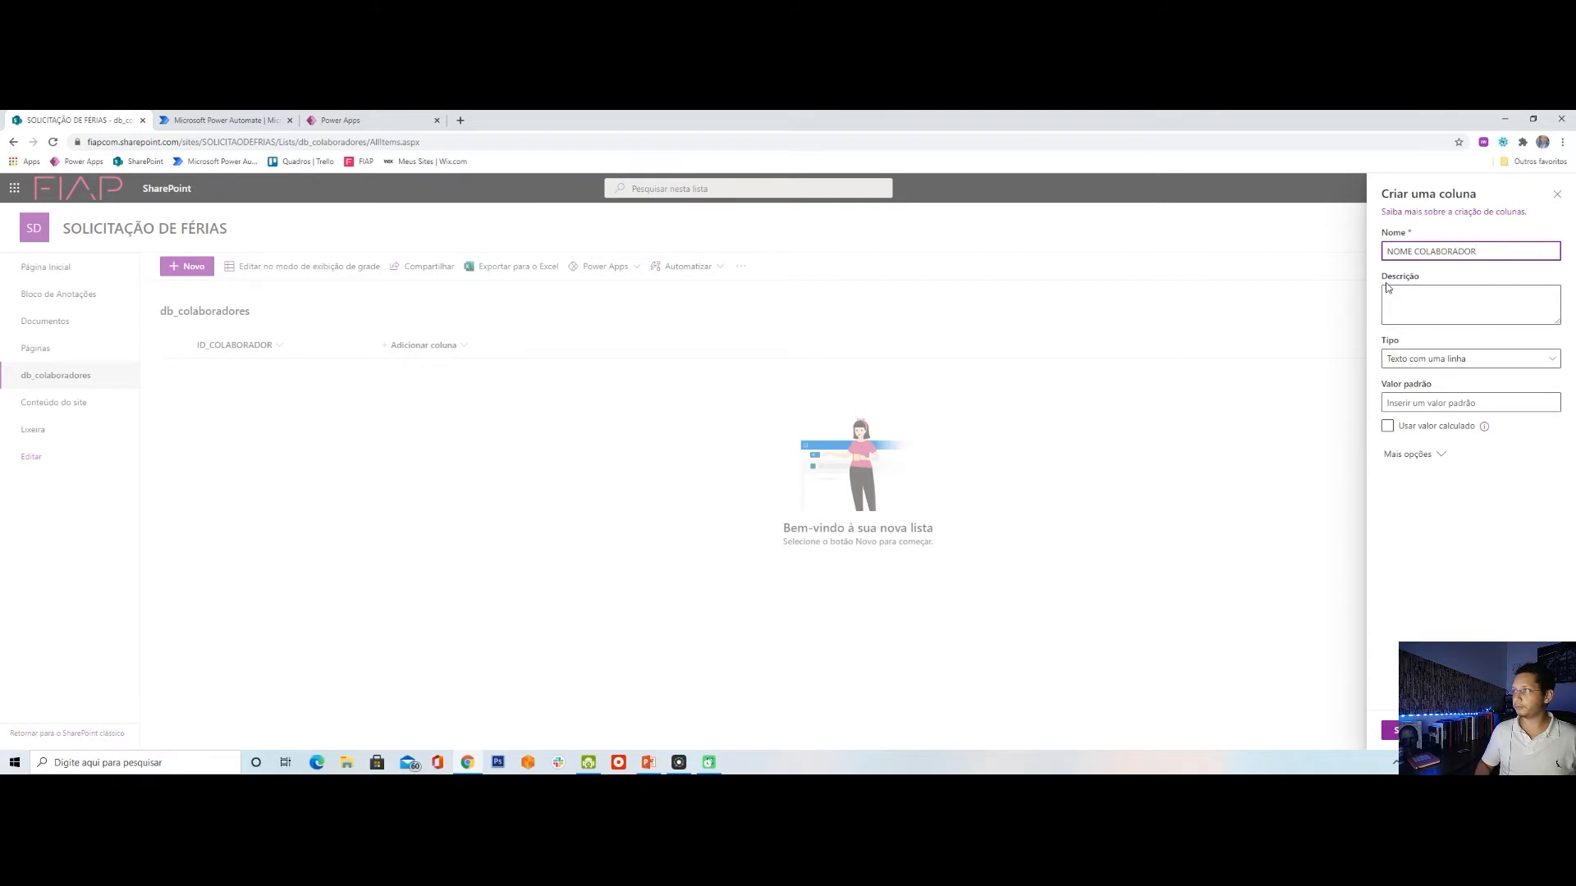
key("BackSpace")
type("_")
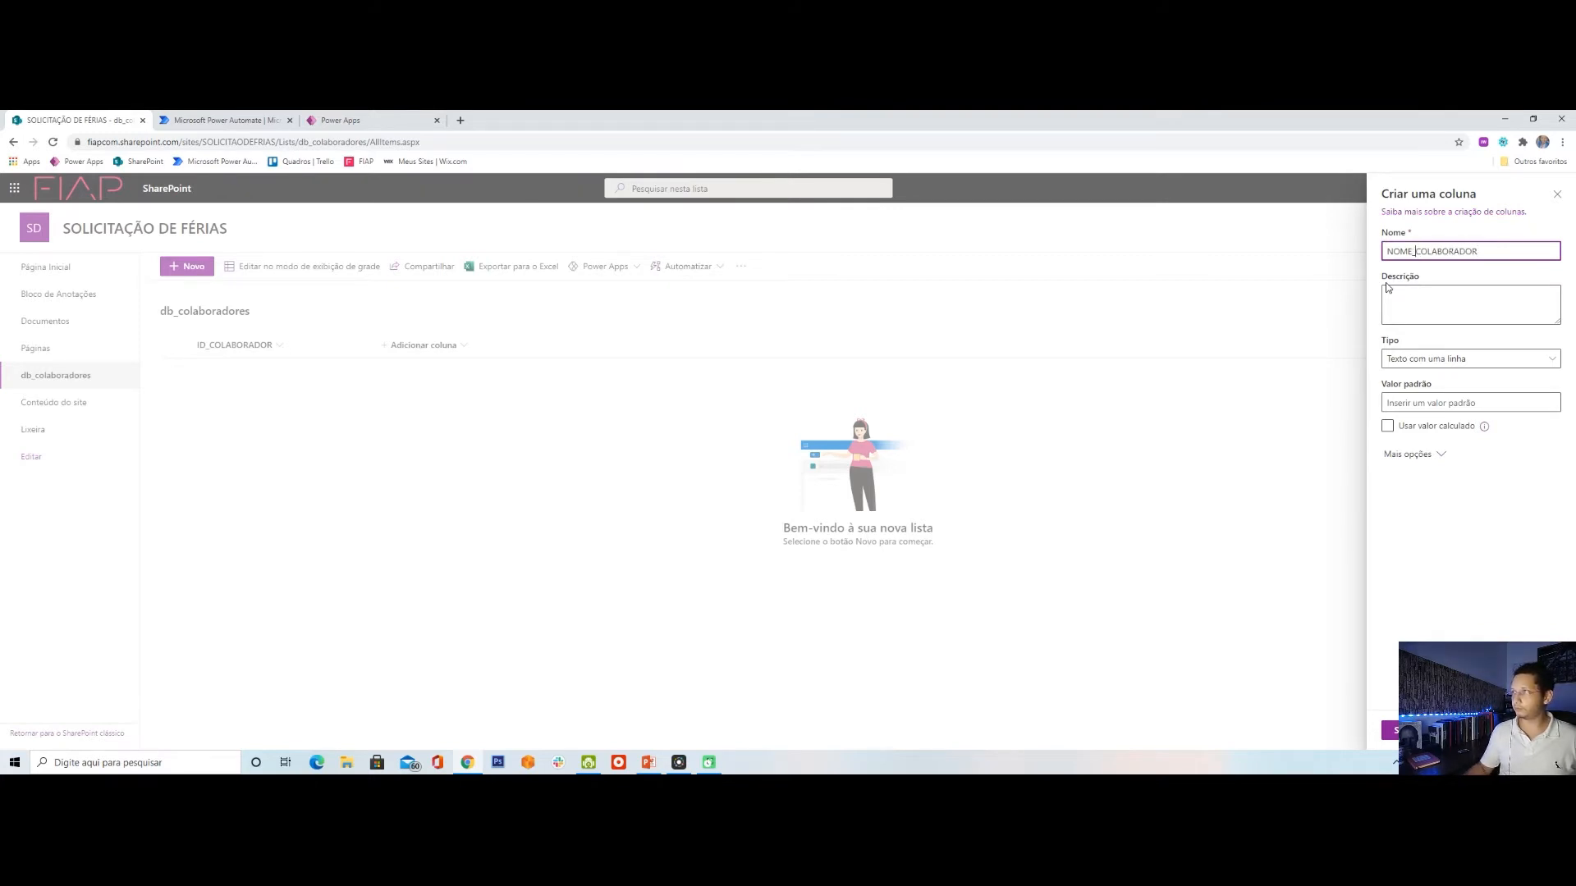
left_click(1389, 729)
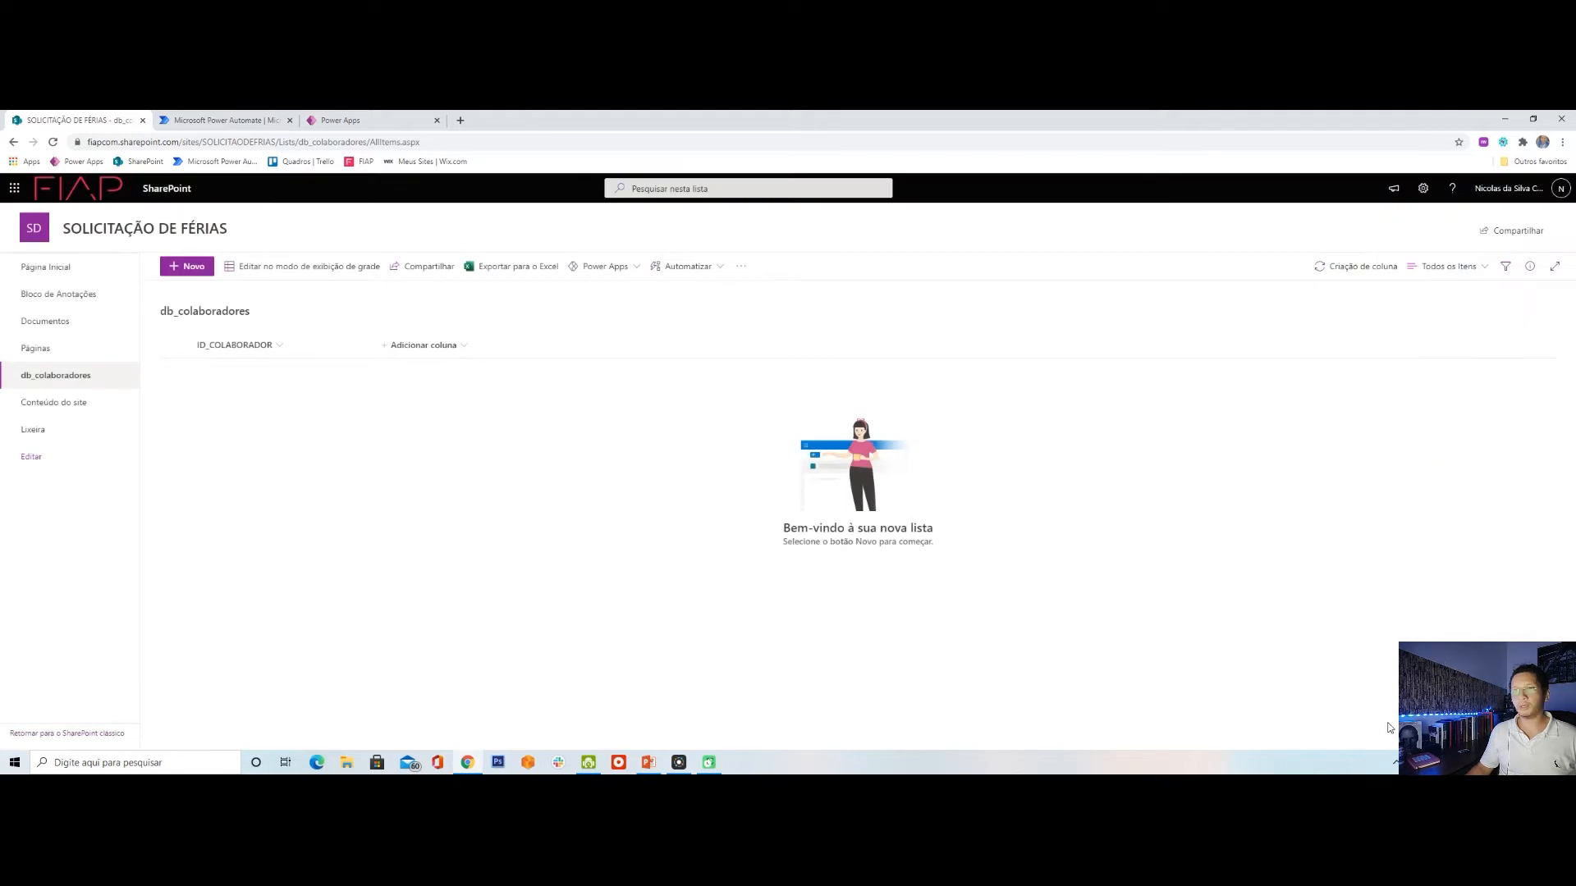
Add a single-line text column named EMAIL_COLABORADOR to the list.
left_click(507, 345)
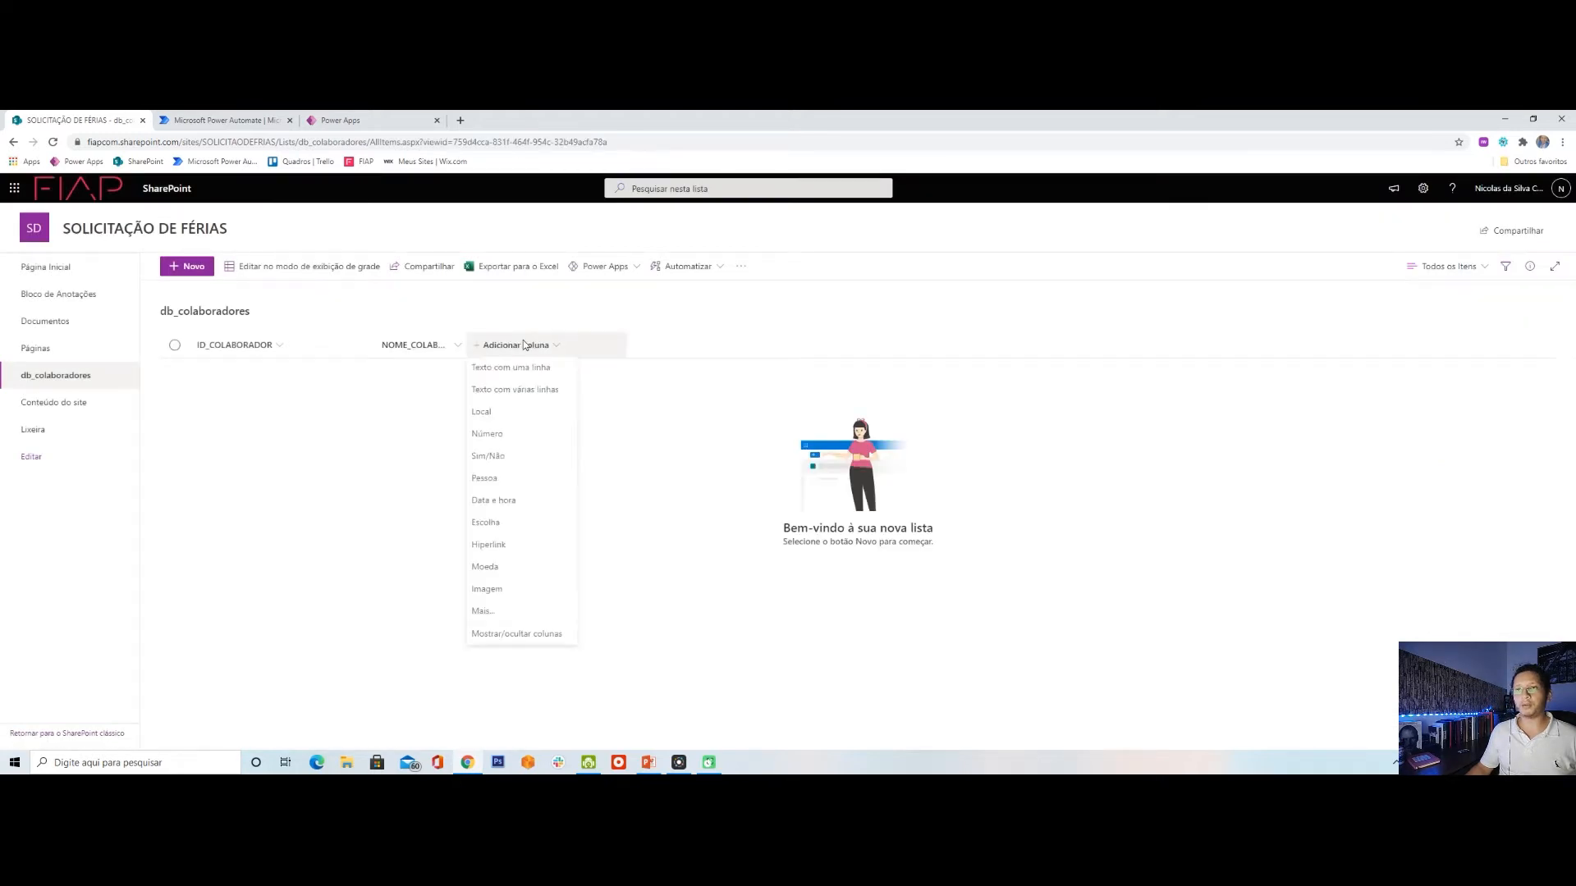
left_click(522, 371)
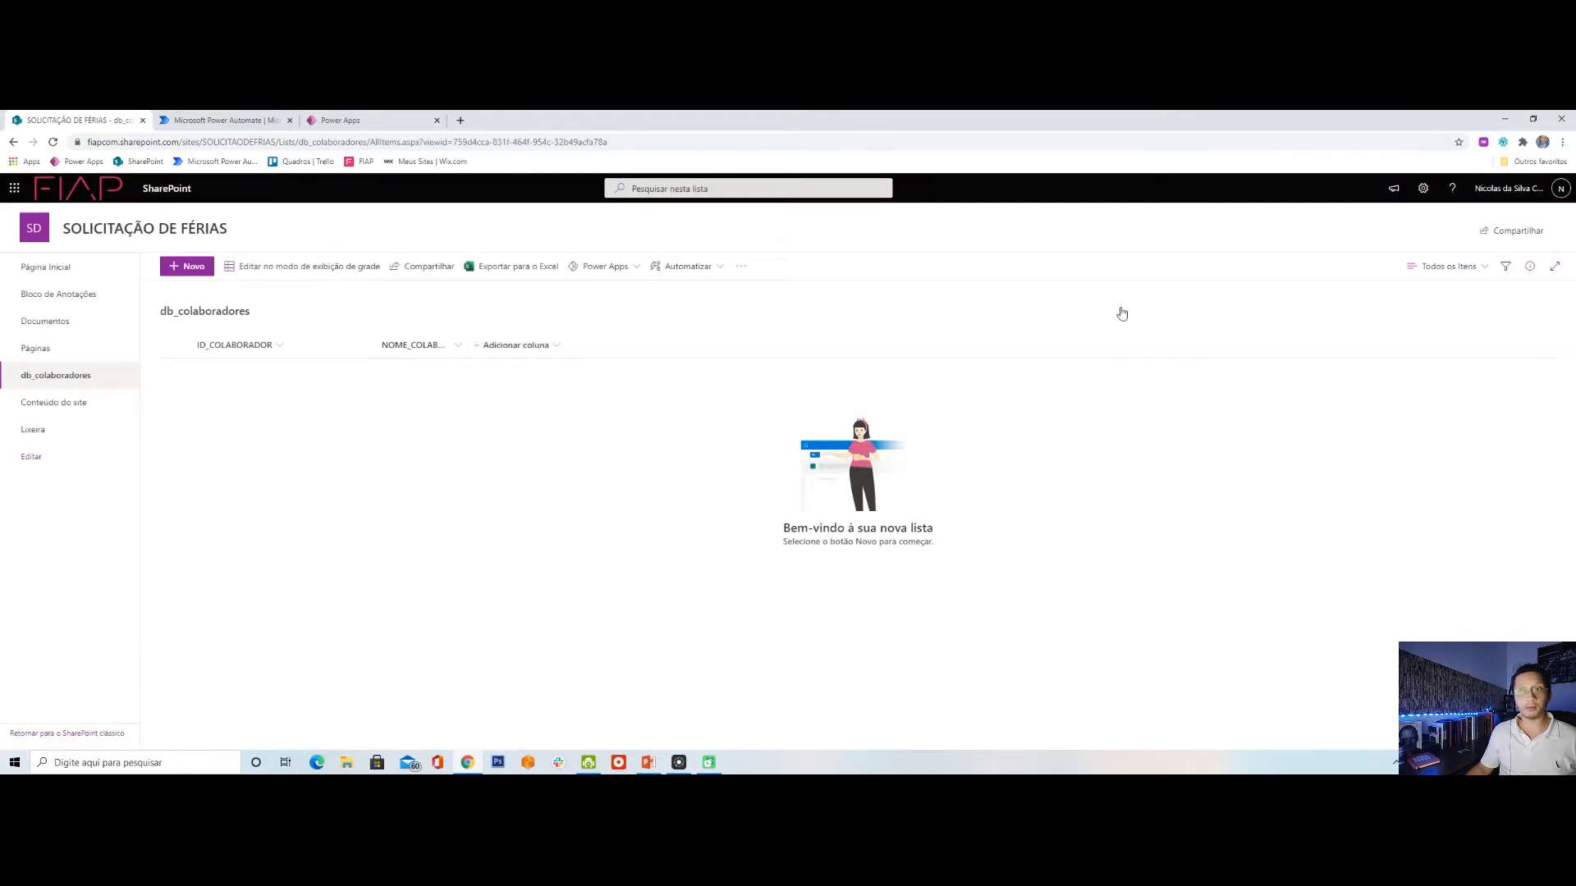
type("EMAIL")
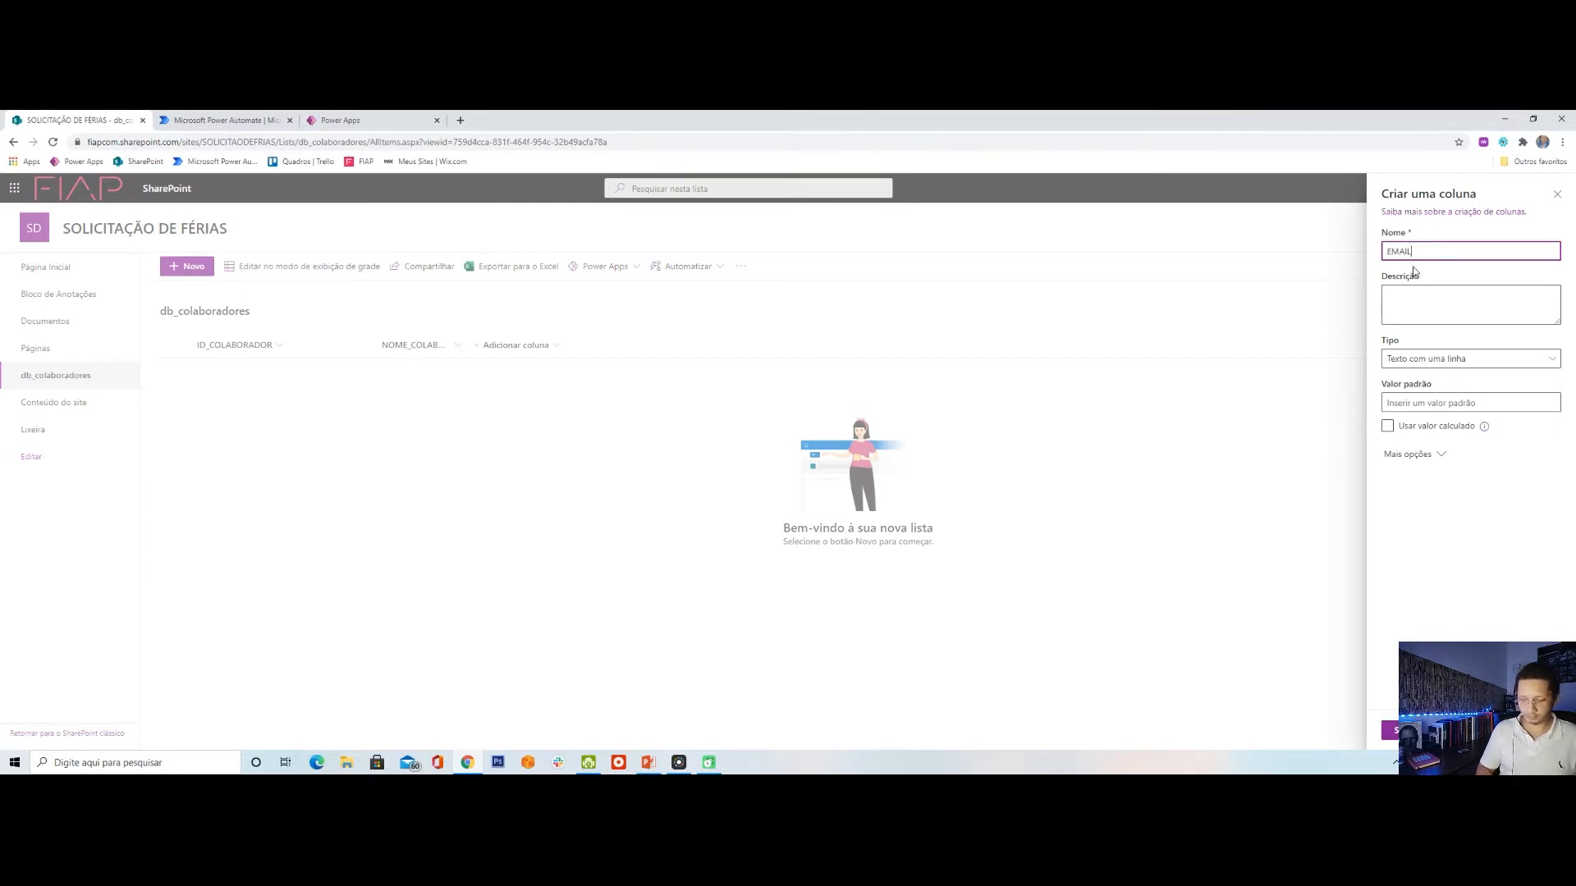
type("_COLABORADOR")
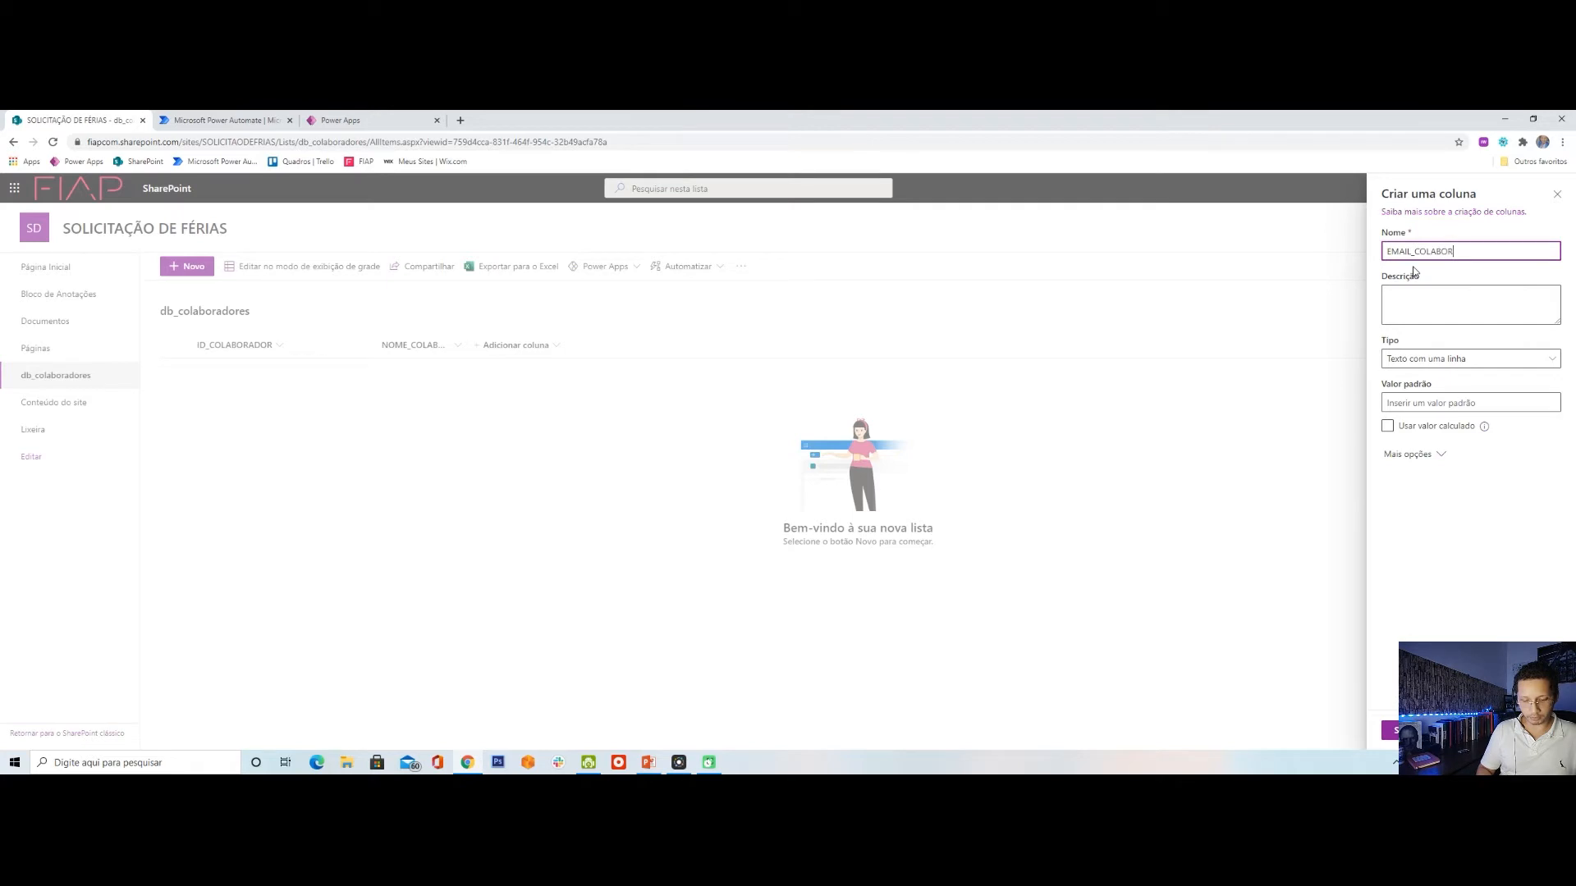
left_click(1389, 728)
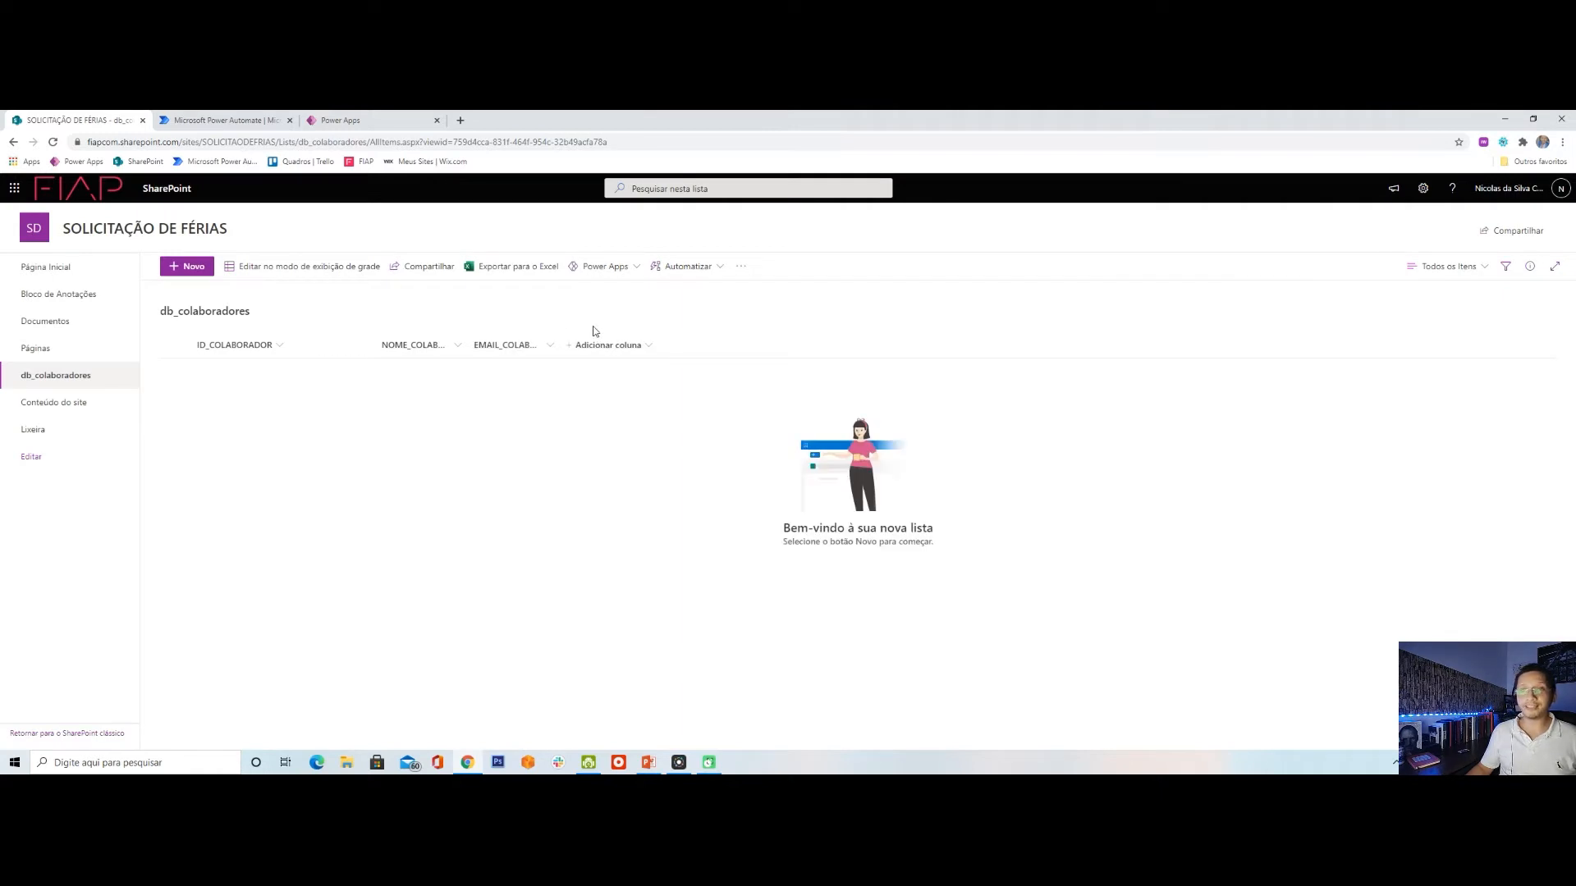
Add a date and time column named DATA_FERIAS to the list, without including the time.
left_click(634, 345)
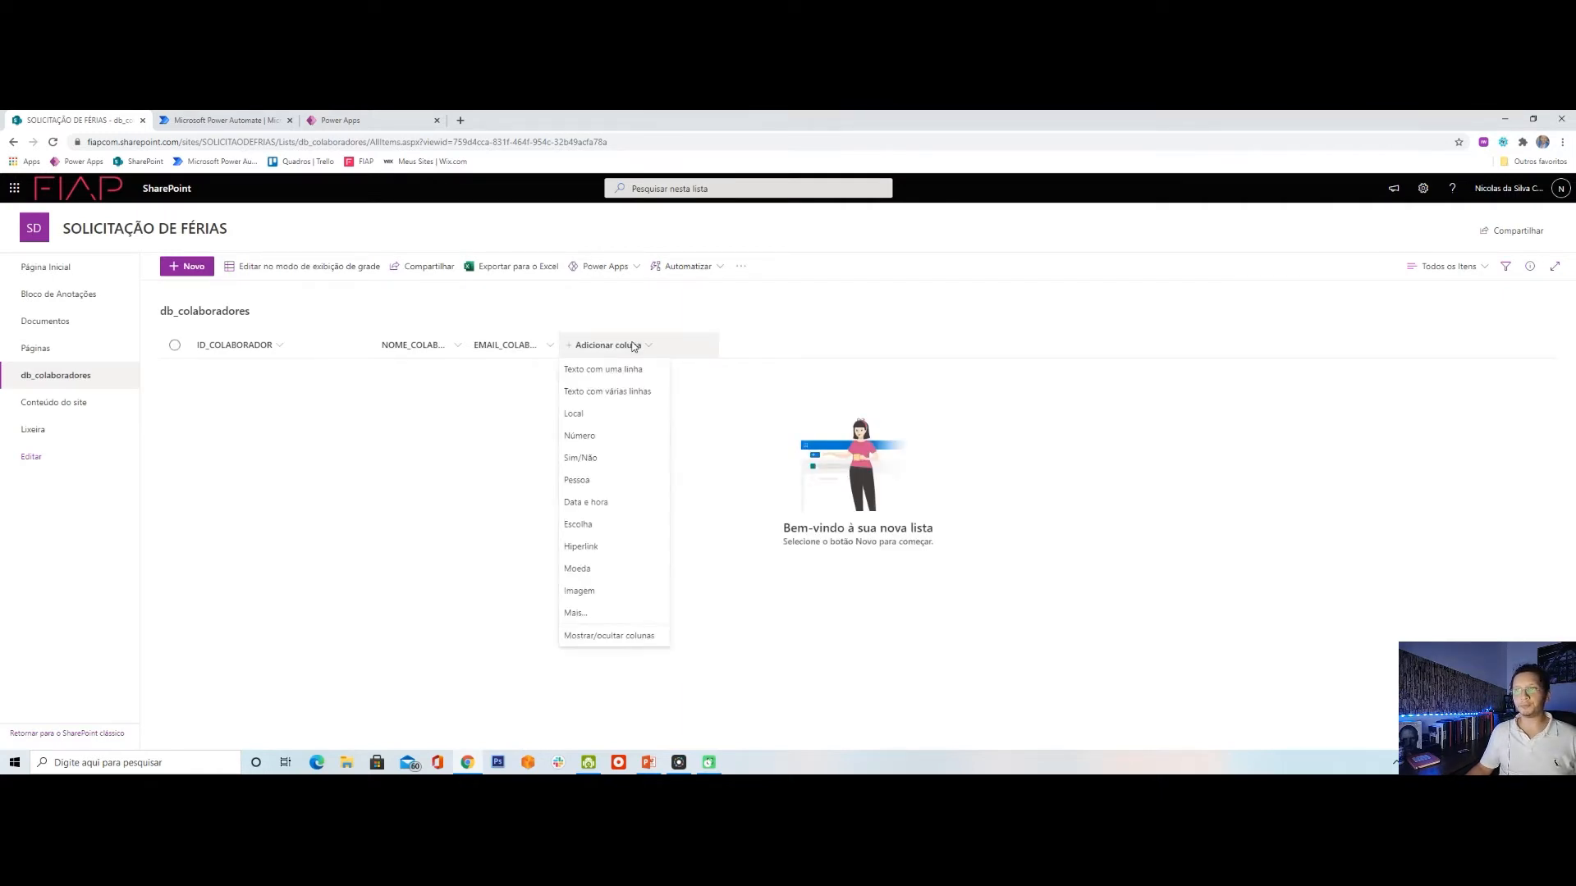
left_click(643, 507)
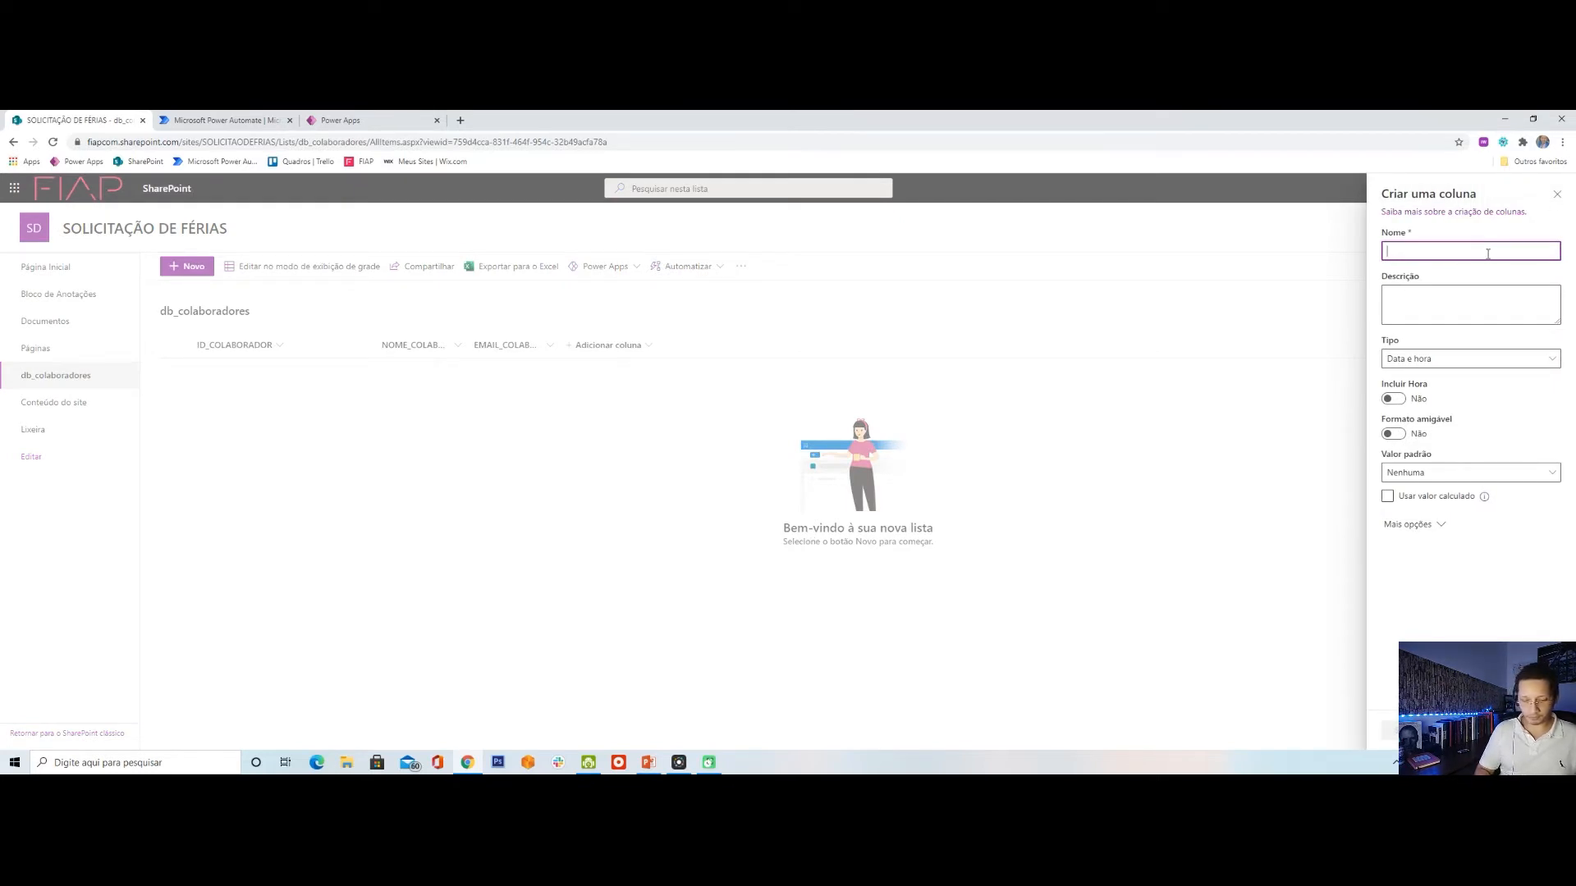
type("DATA_")
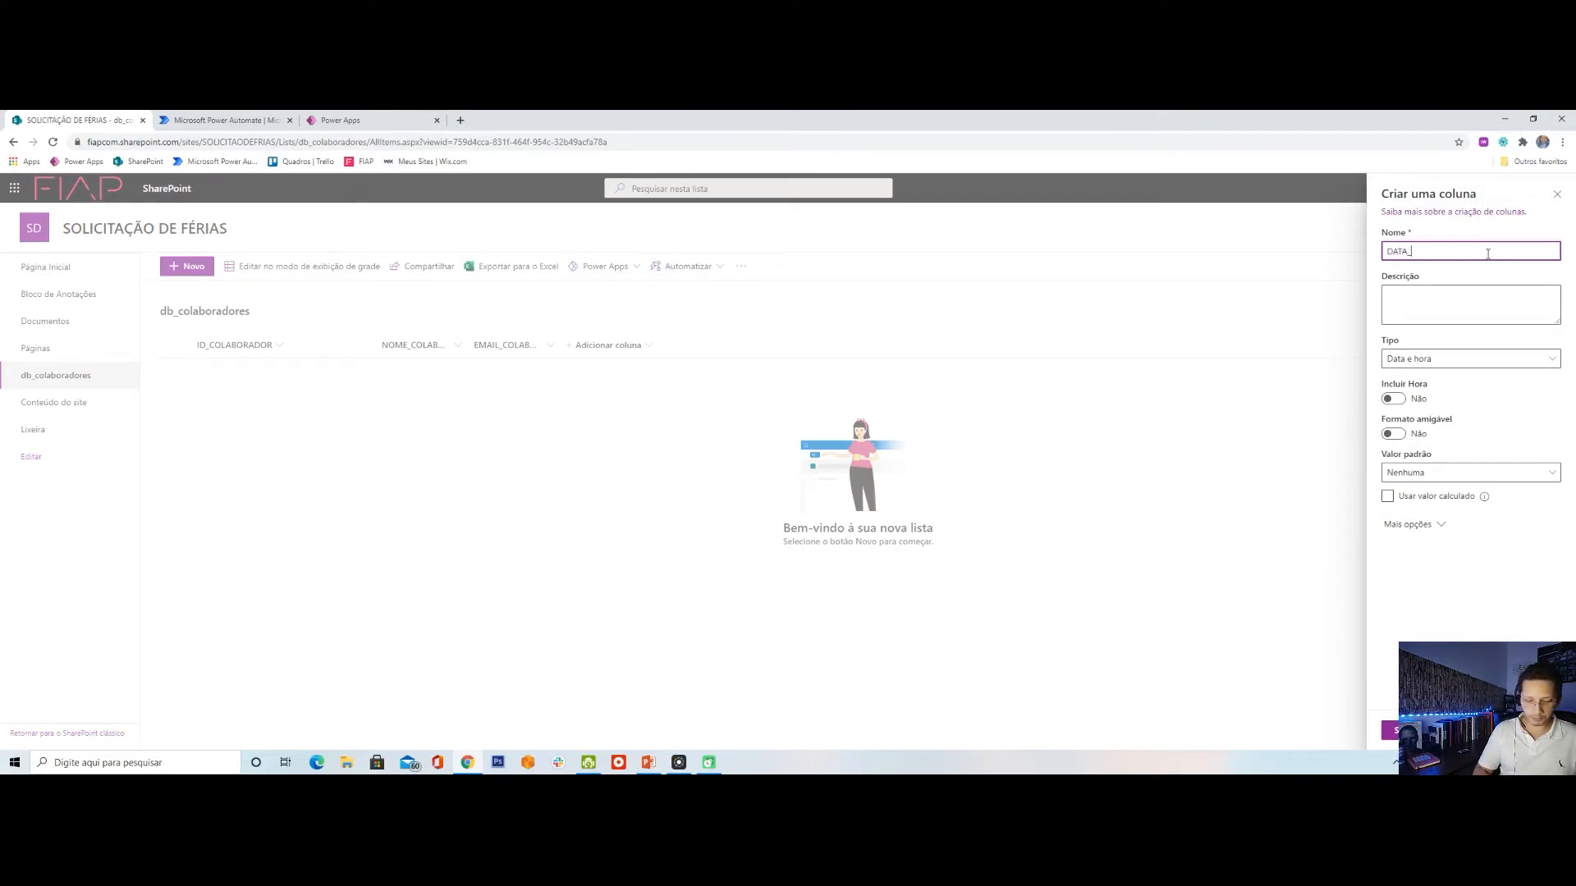
type("FERIAS")
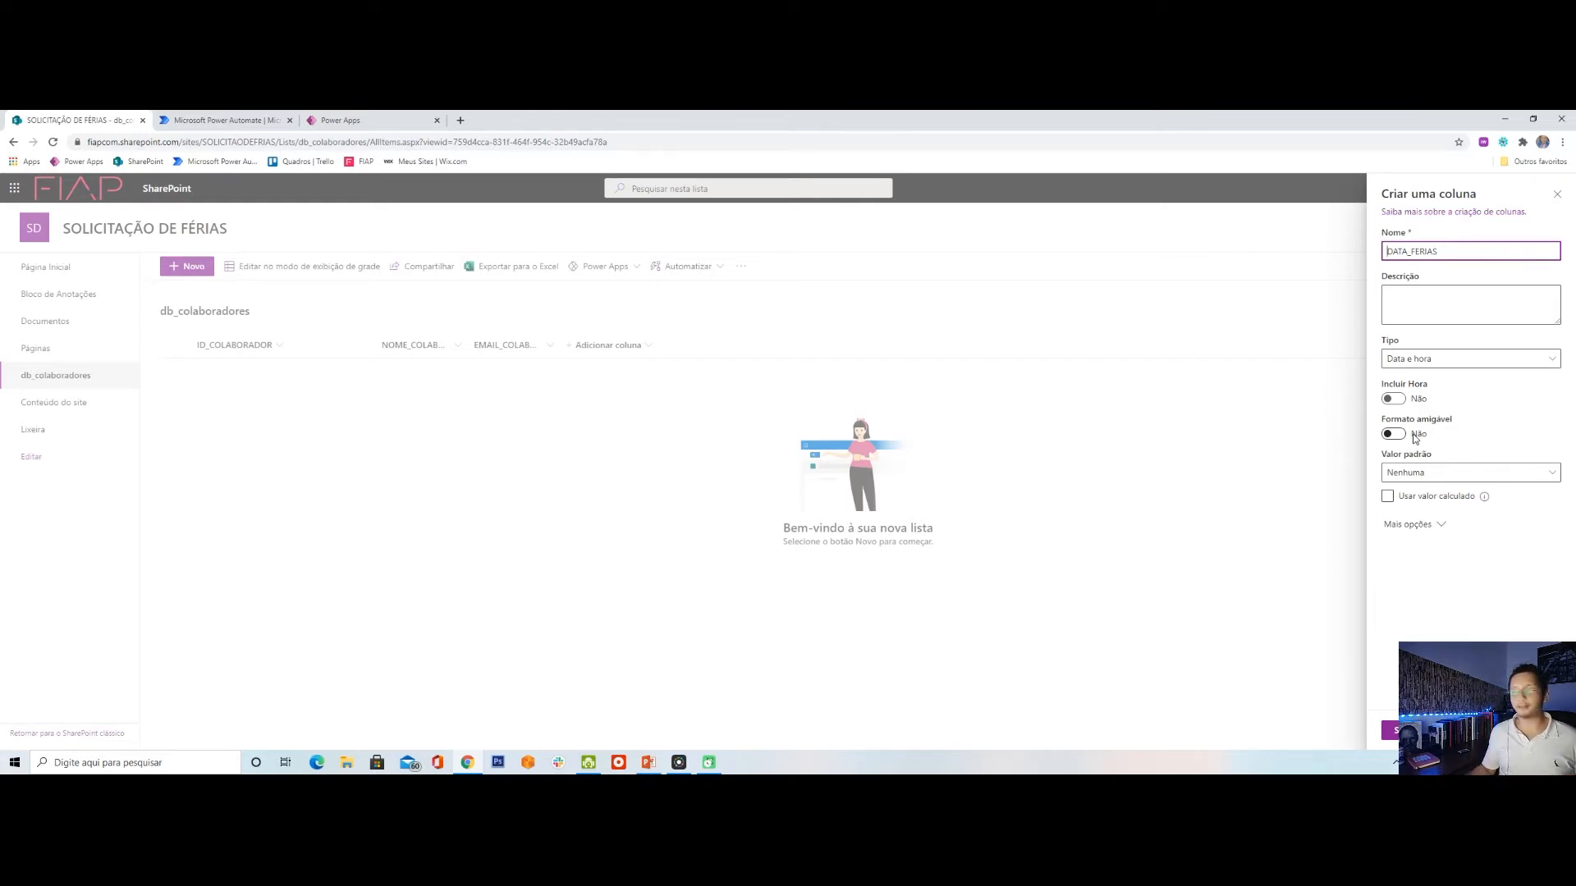
left_click(1391, 729)
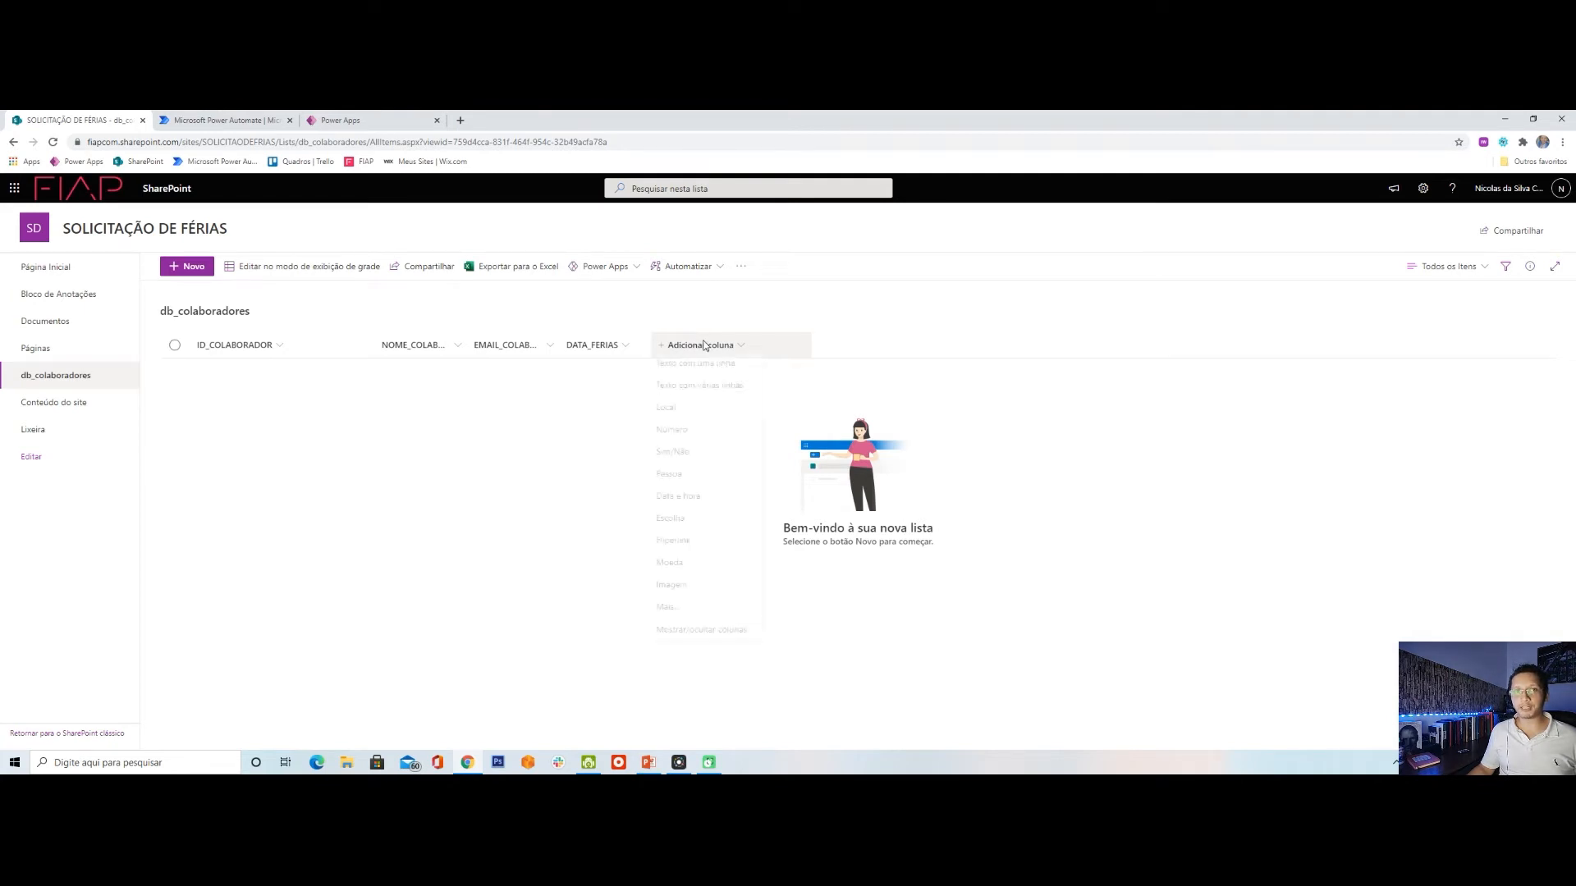
Add a number column named DIAS_FERIAS to the list, with automatic decimal places.
left_click(704, 345)
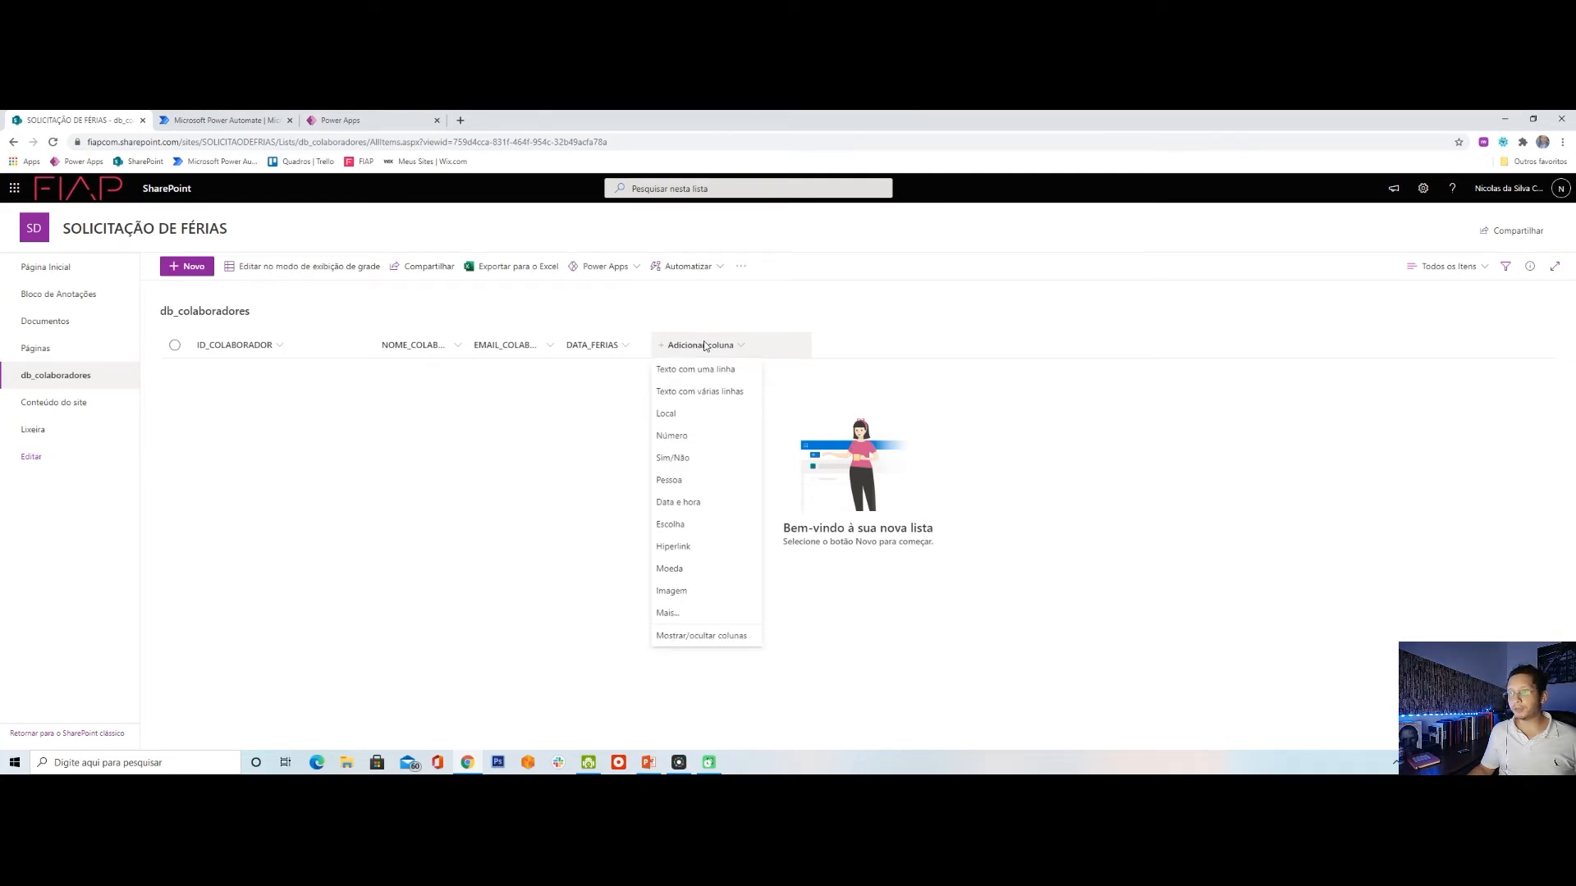
left_click(703, 436)
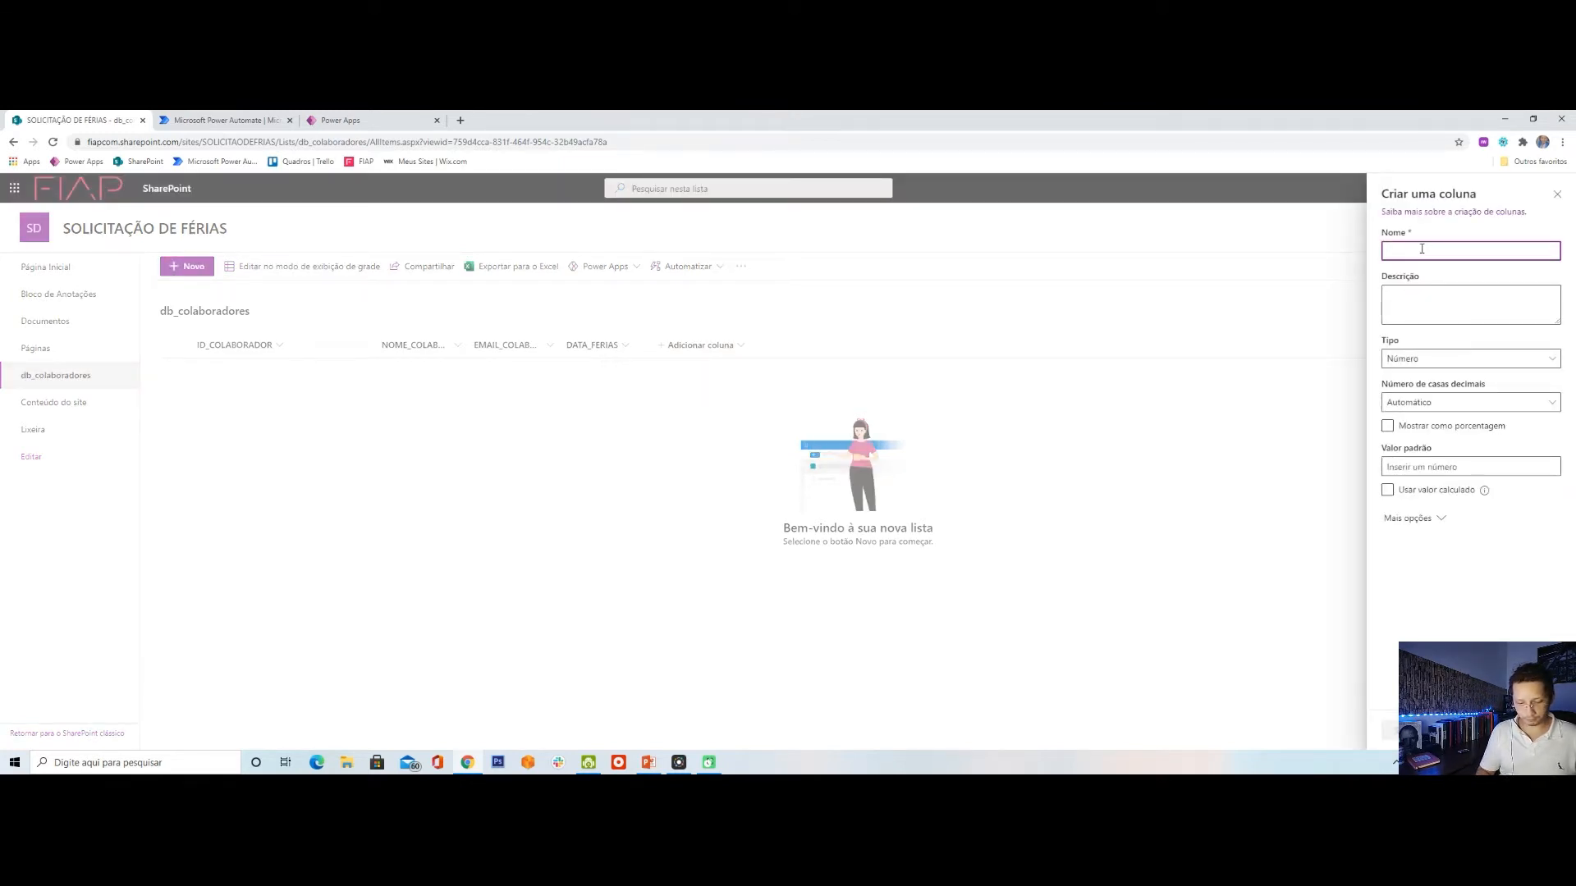
type("DIAS")
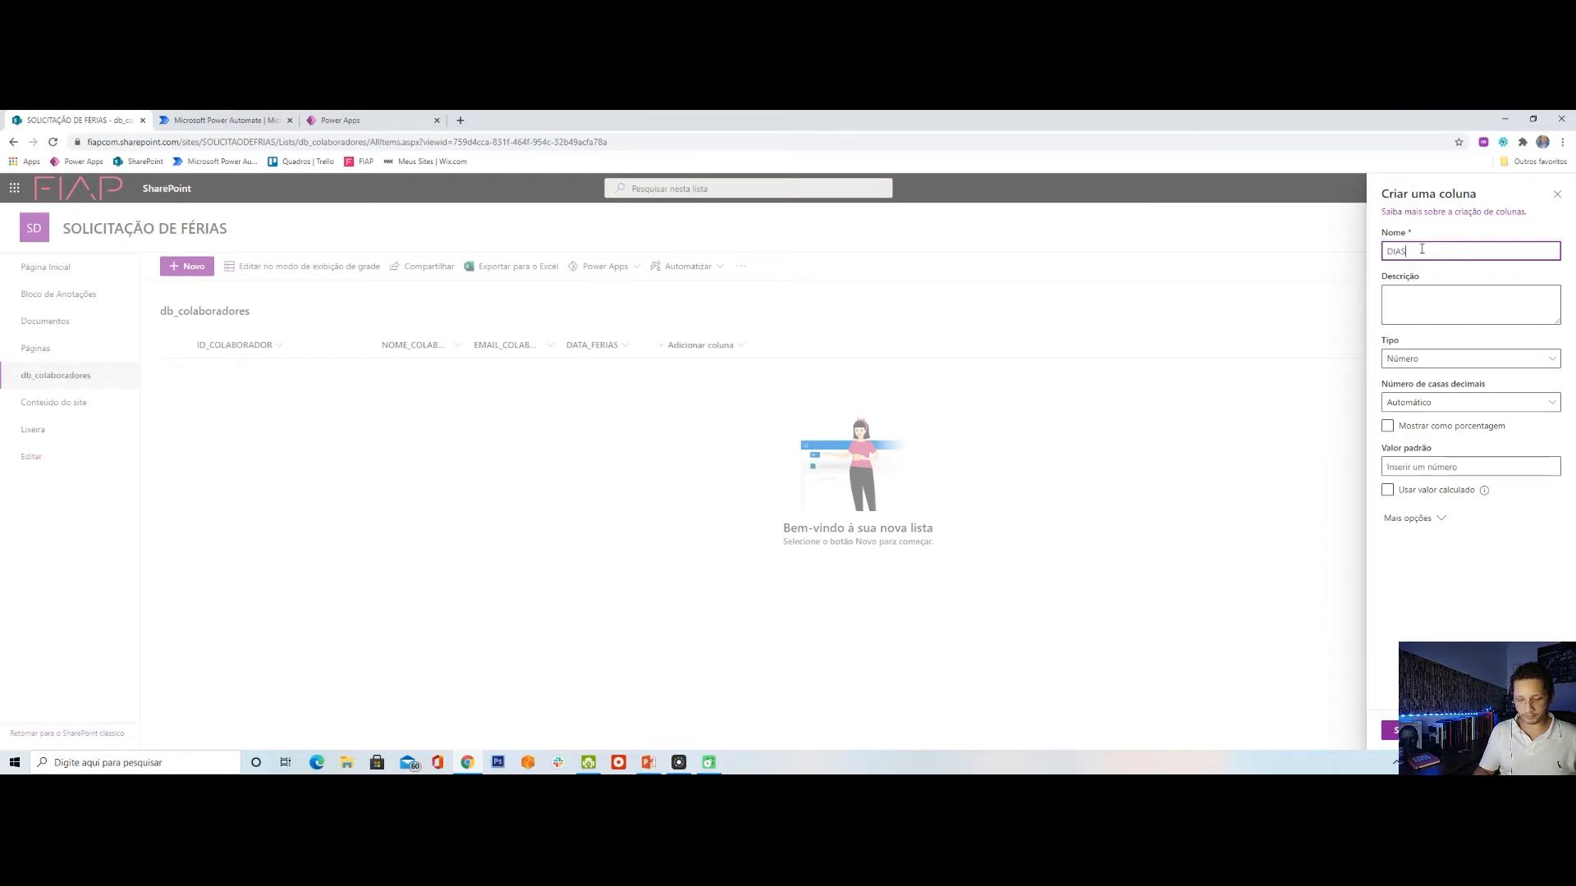
type("_FERIAS")
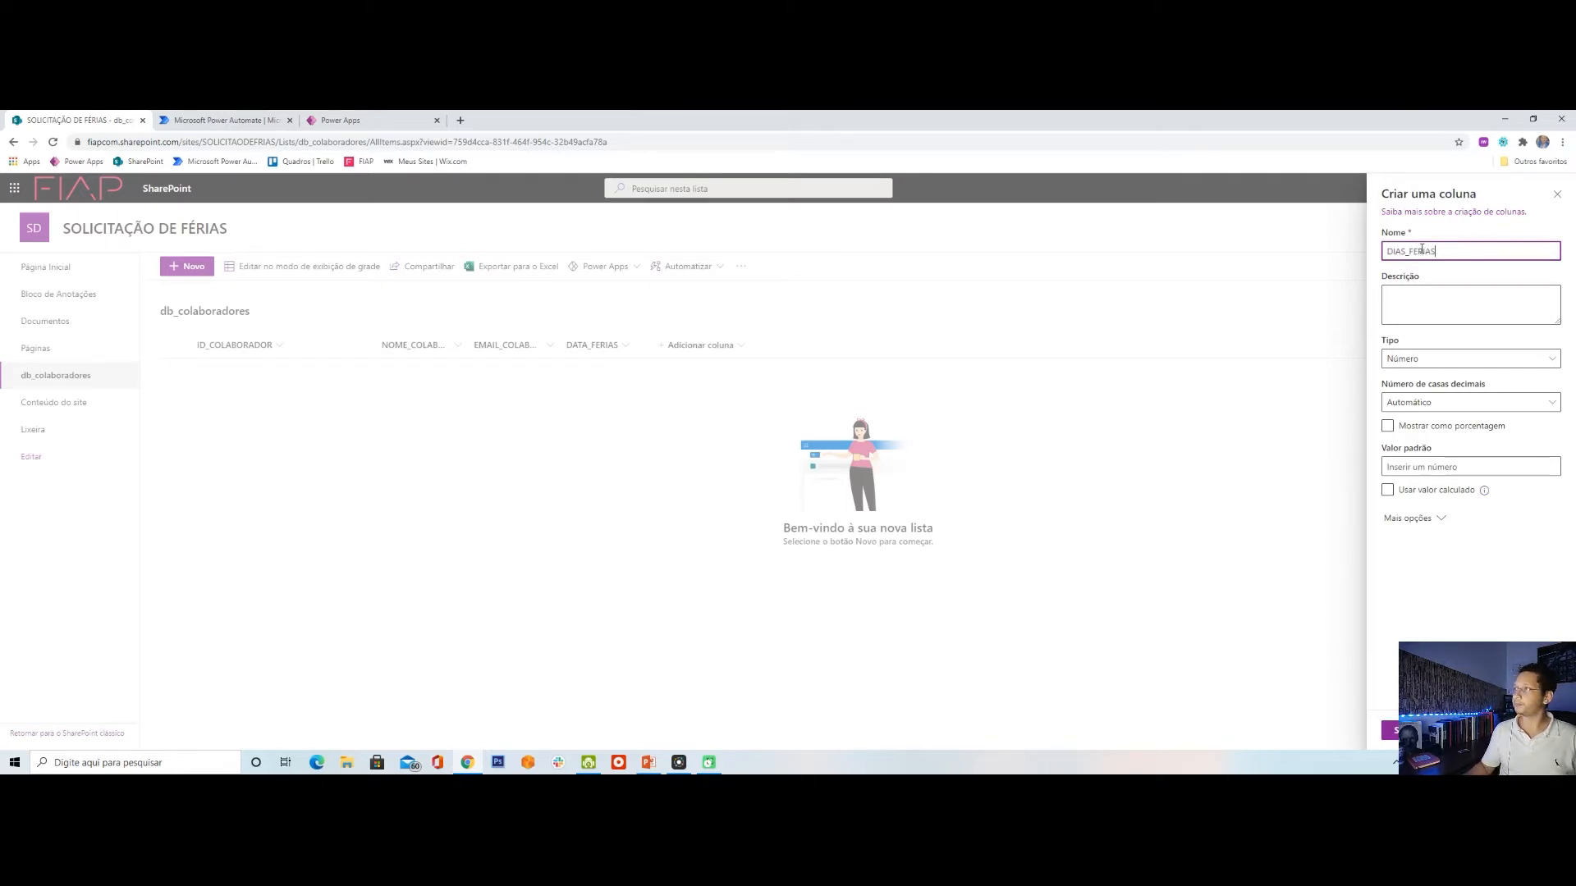
left_click(1394, 731)
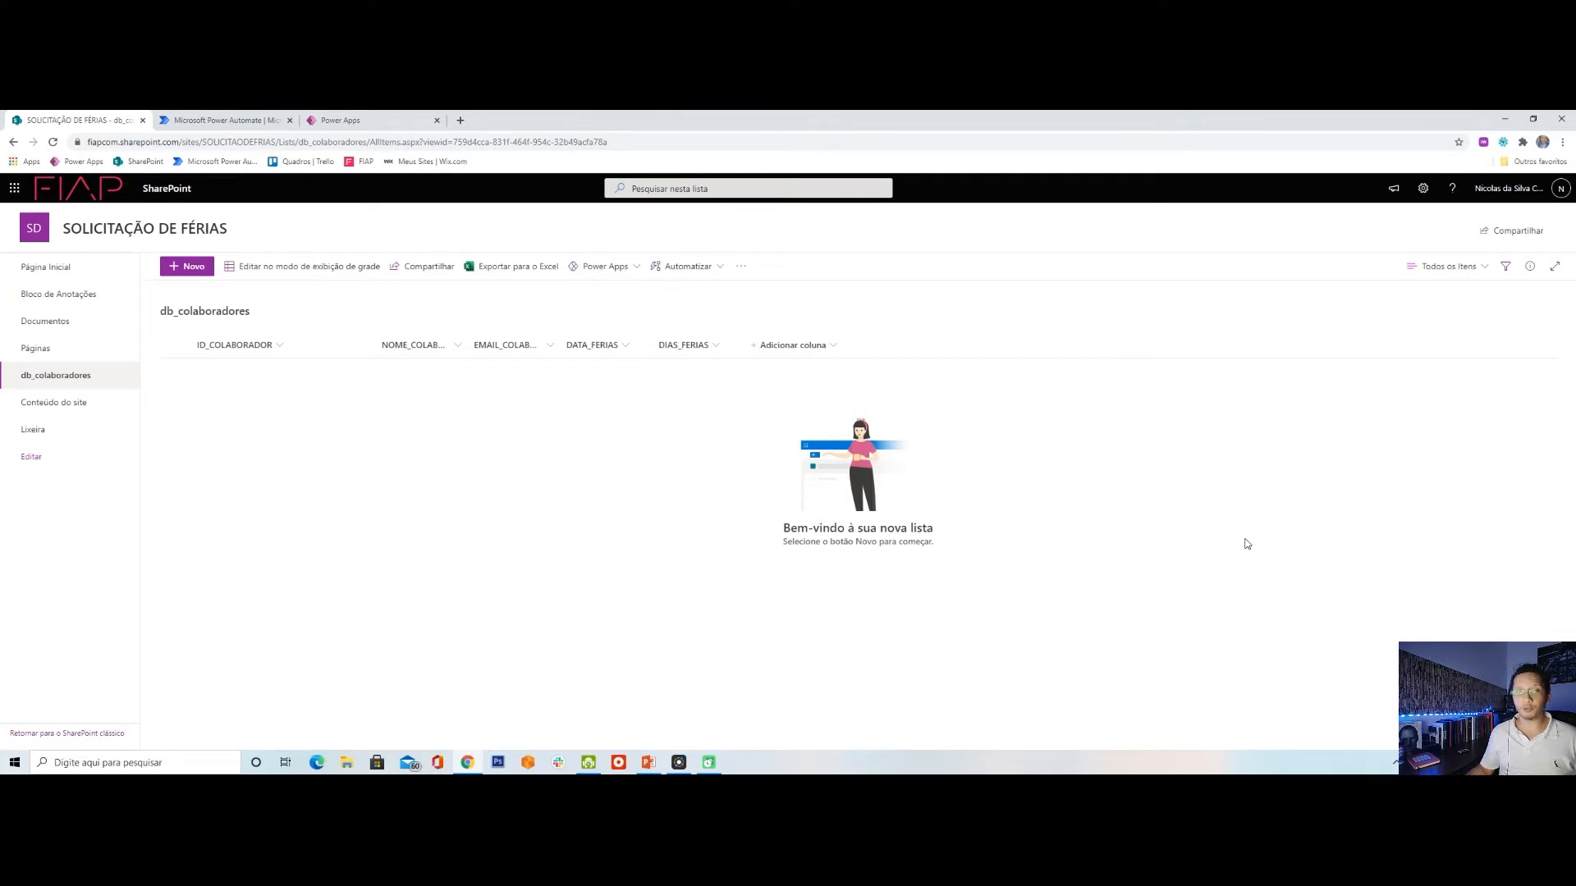
Add a single-line text column named NOME_GERENTE to the list.
left_click(809, 355)
left_click(788, 369)
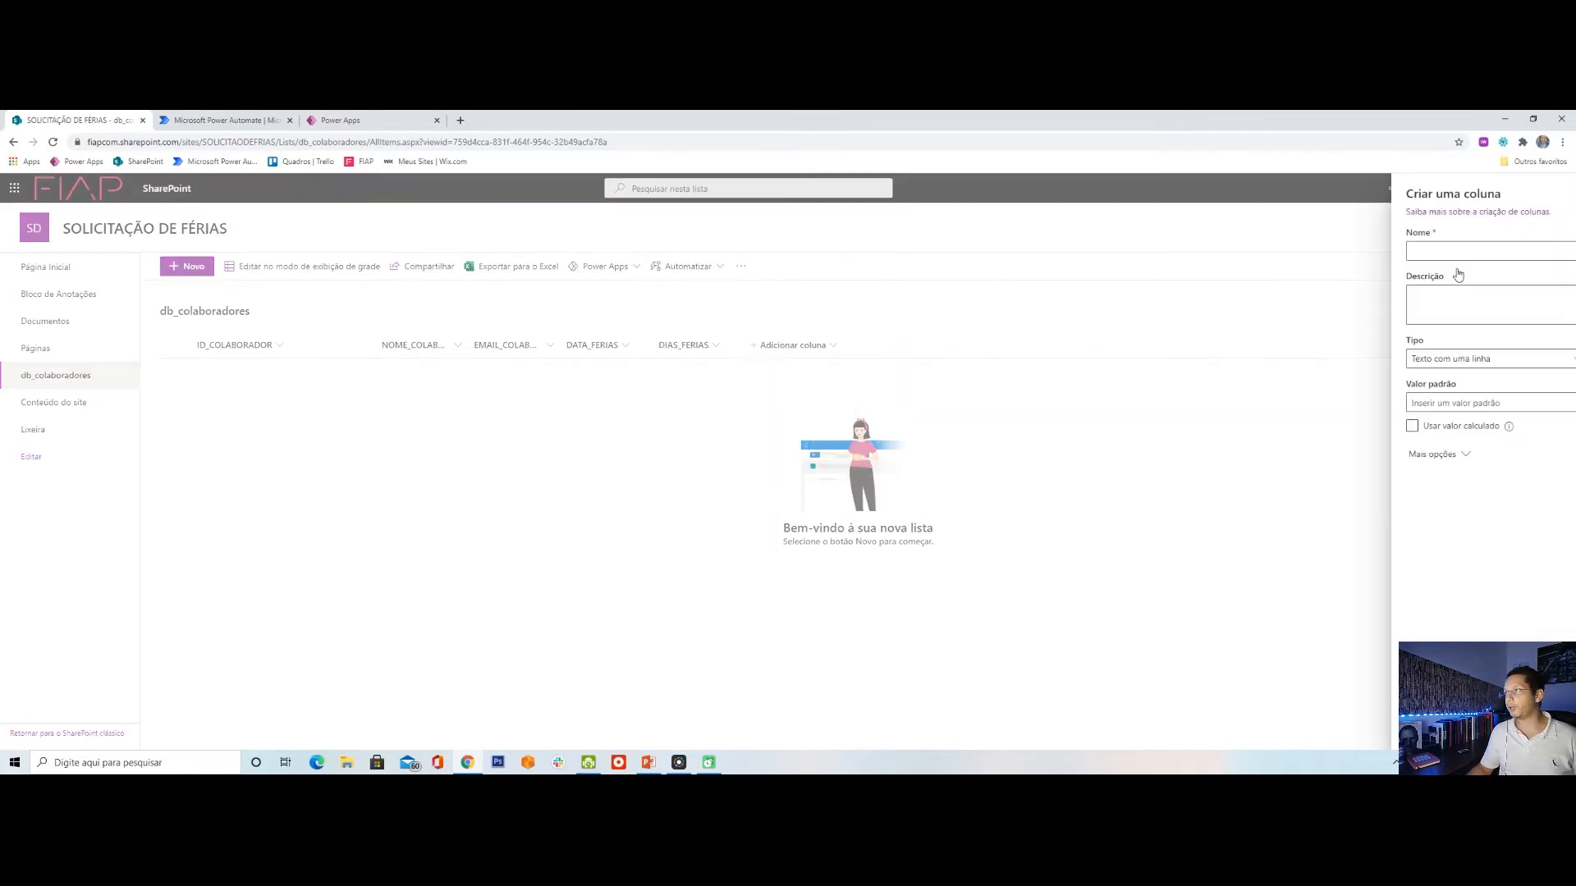
type("NOME")
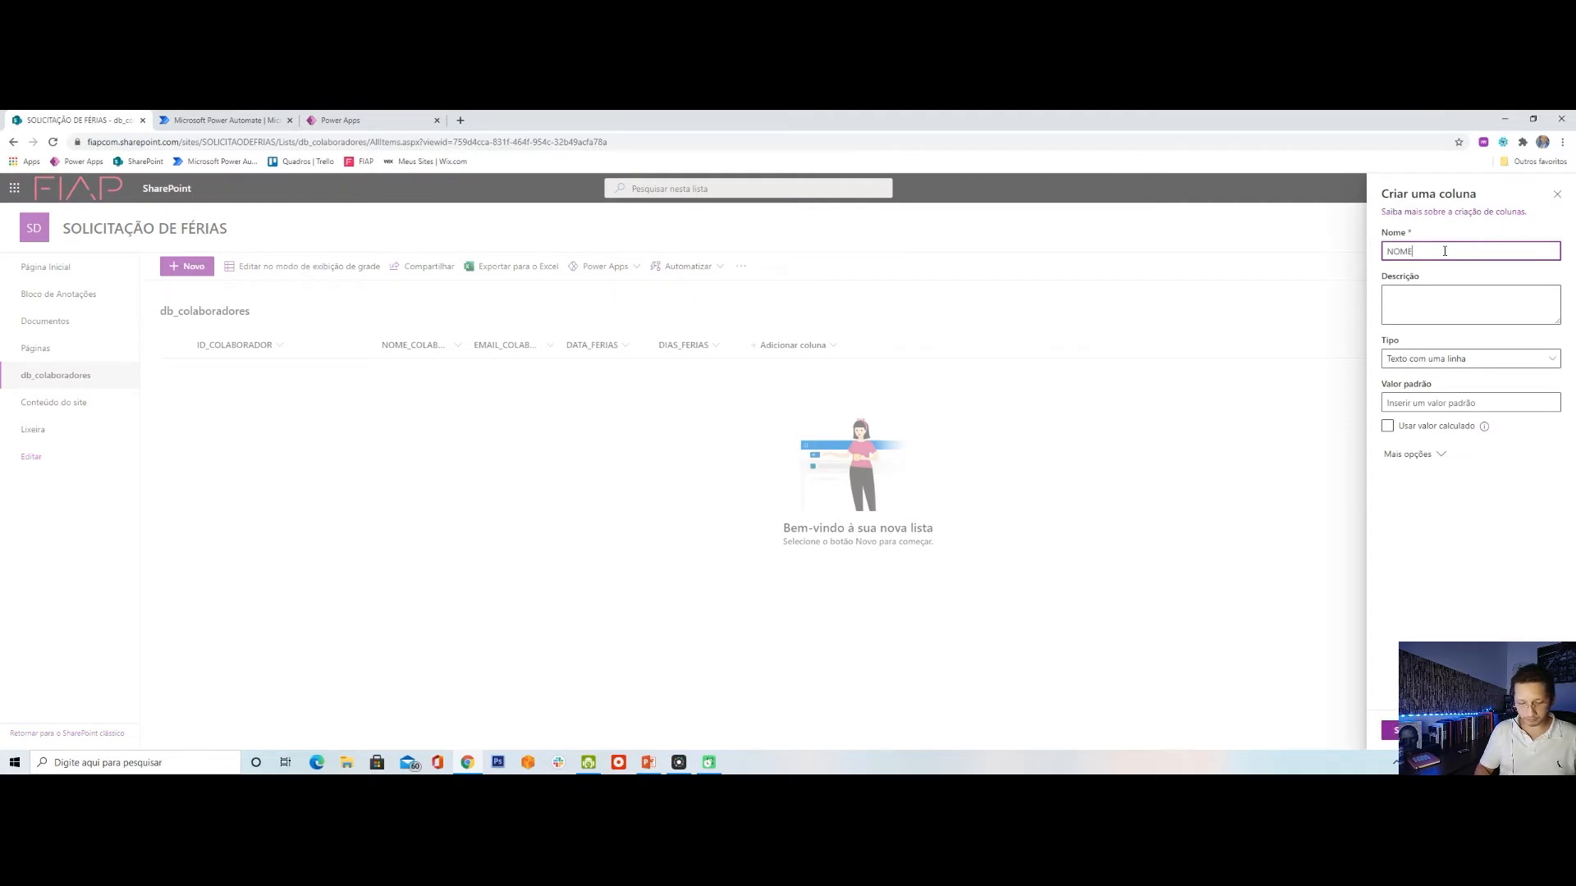
type("_GERENTE")
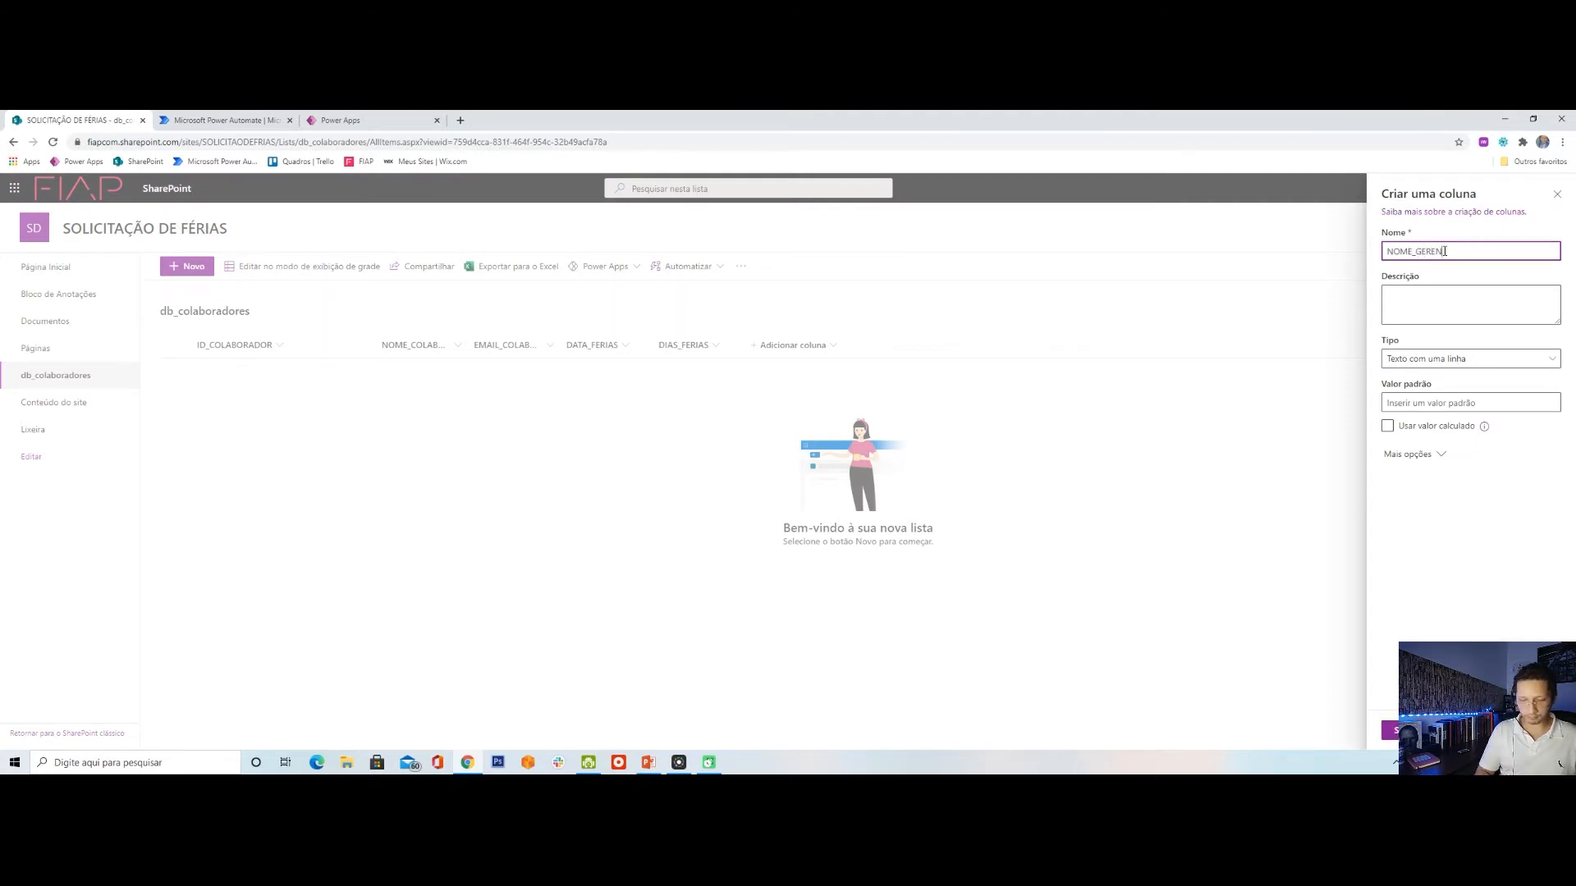
left_click(1390, 728)
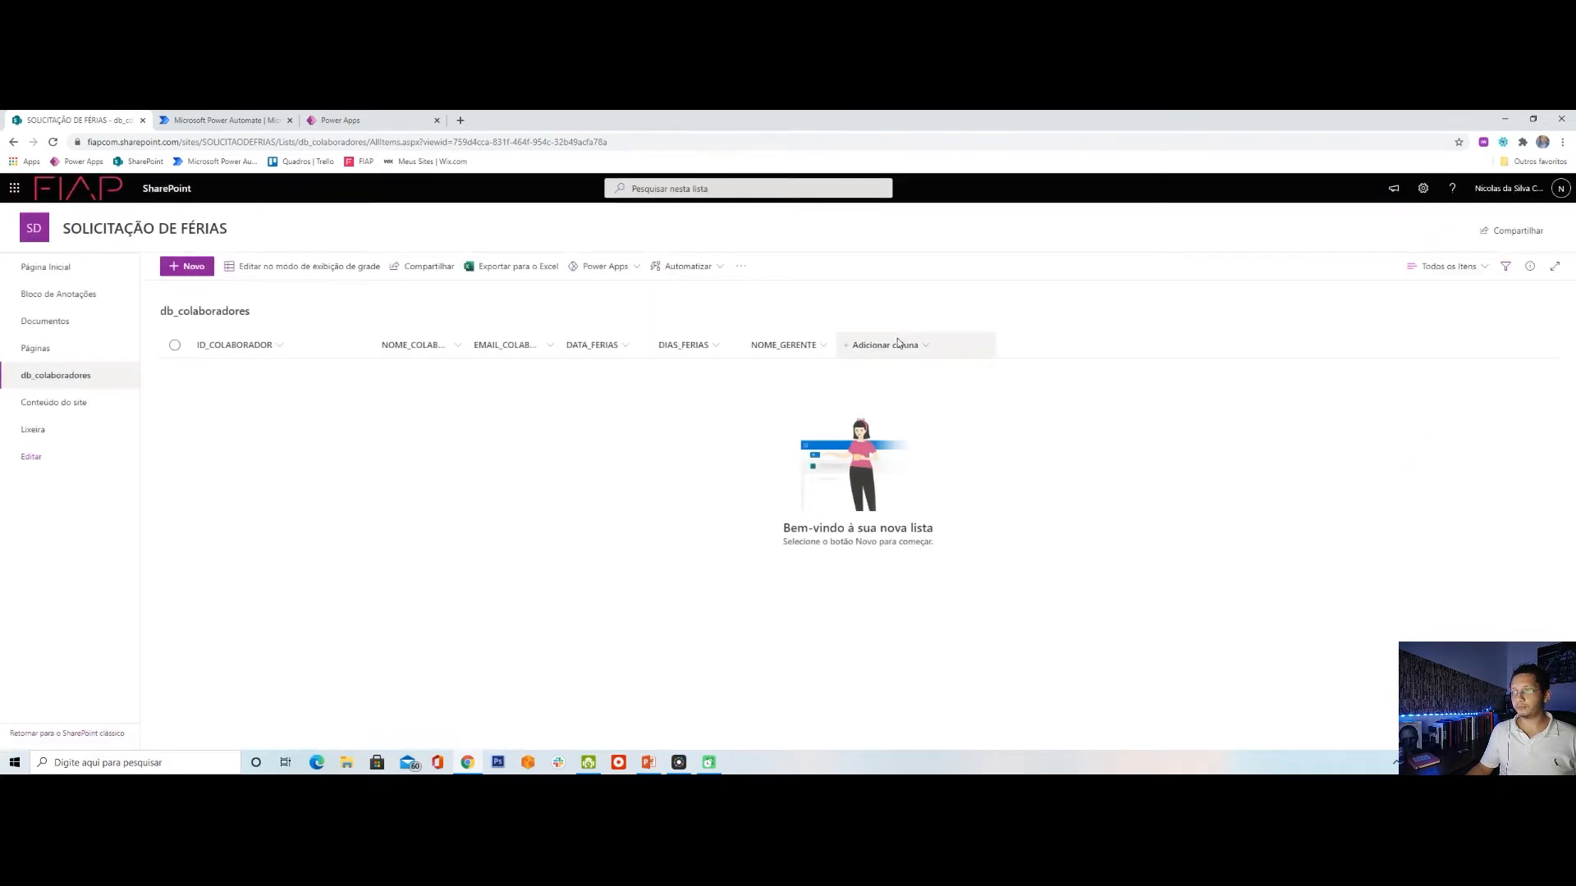
Add a single-line text column named EMAIL_GERENTE to the db_colaboradores list.
left_click(903, 345)
left_click(894, 369)
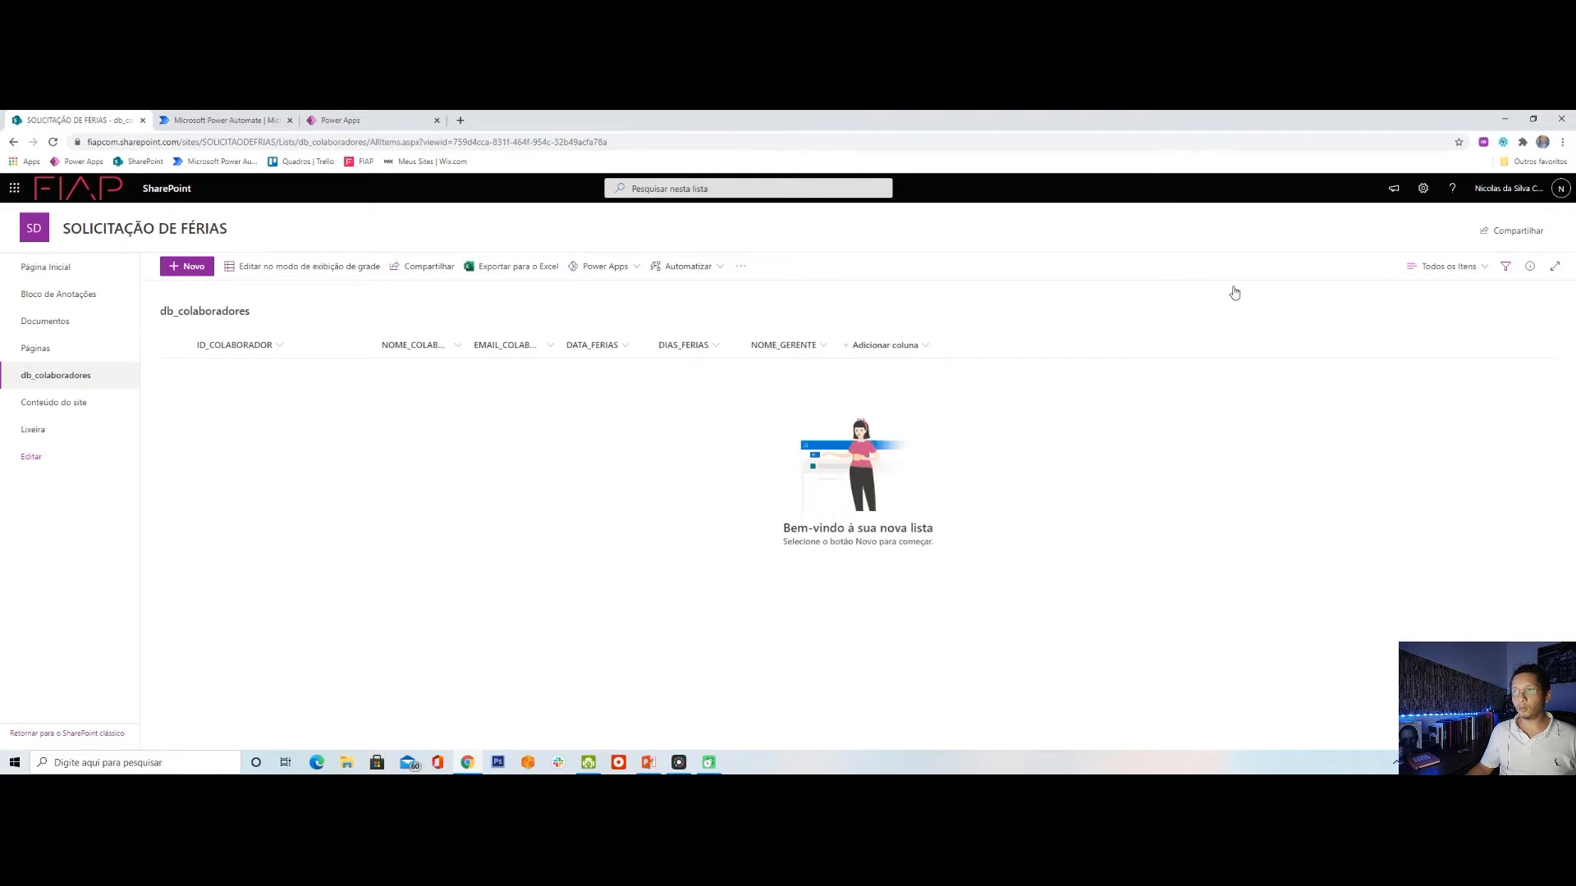
type("EM")
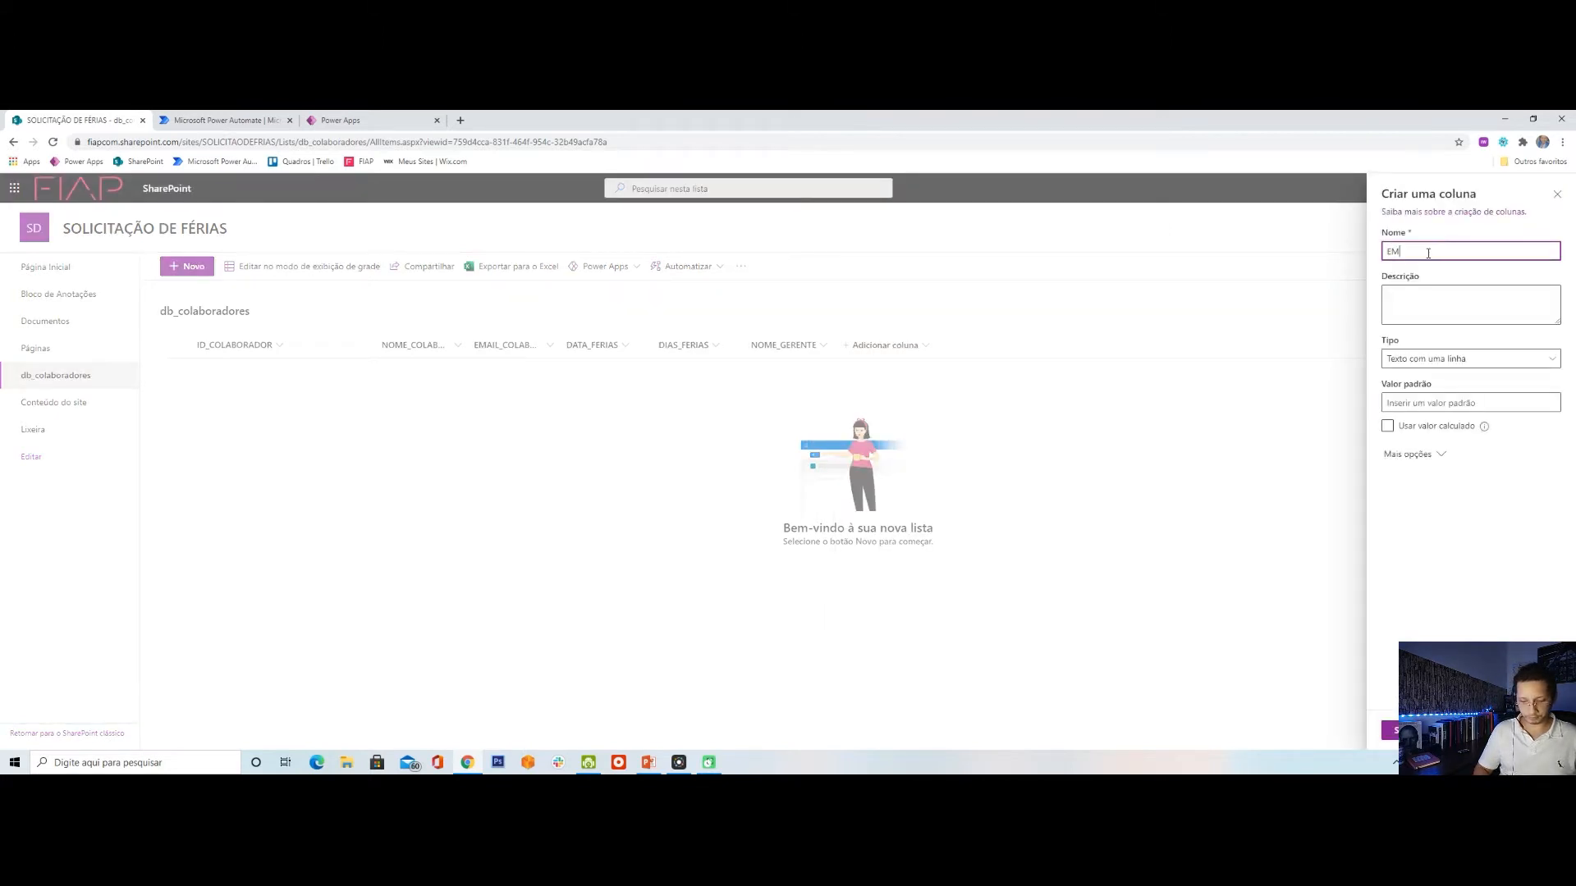
type("AIL_GERENTE")
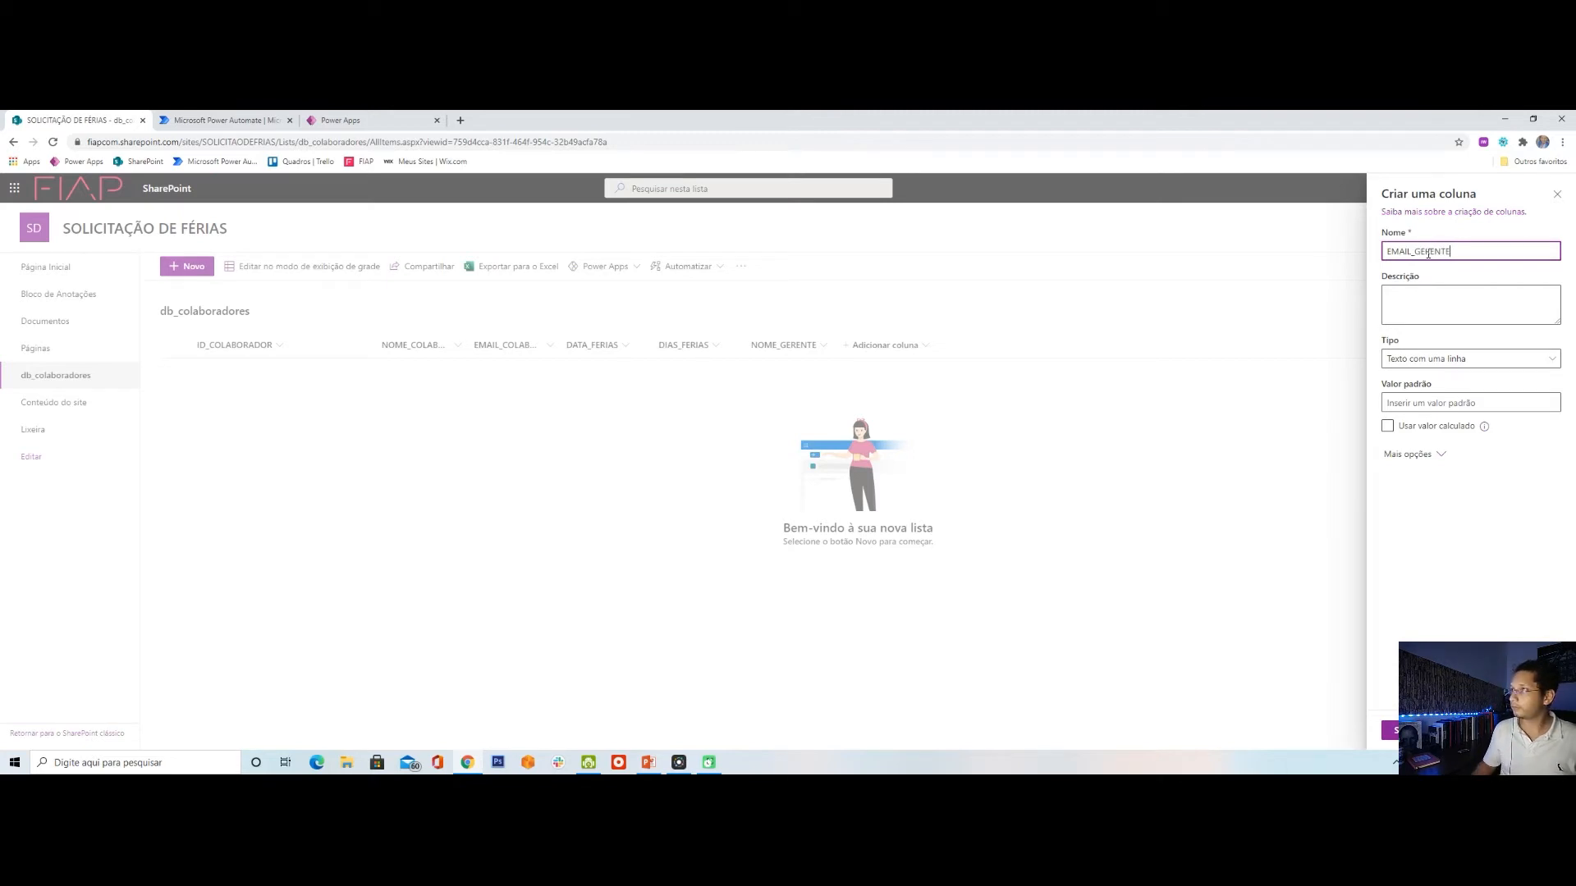
left_click(1390, 728)
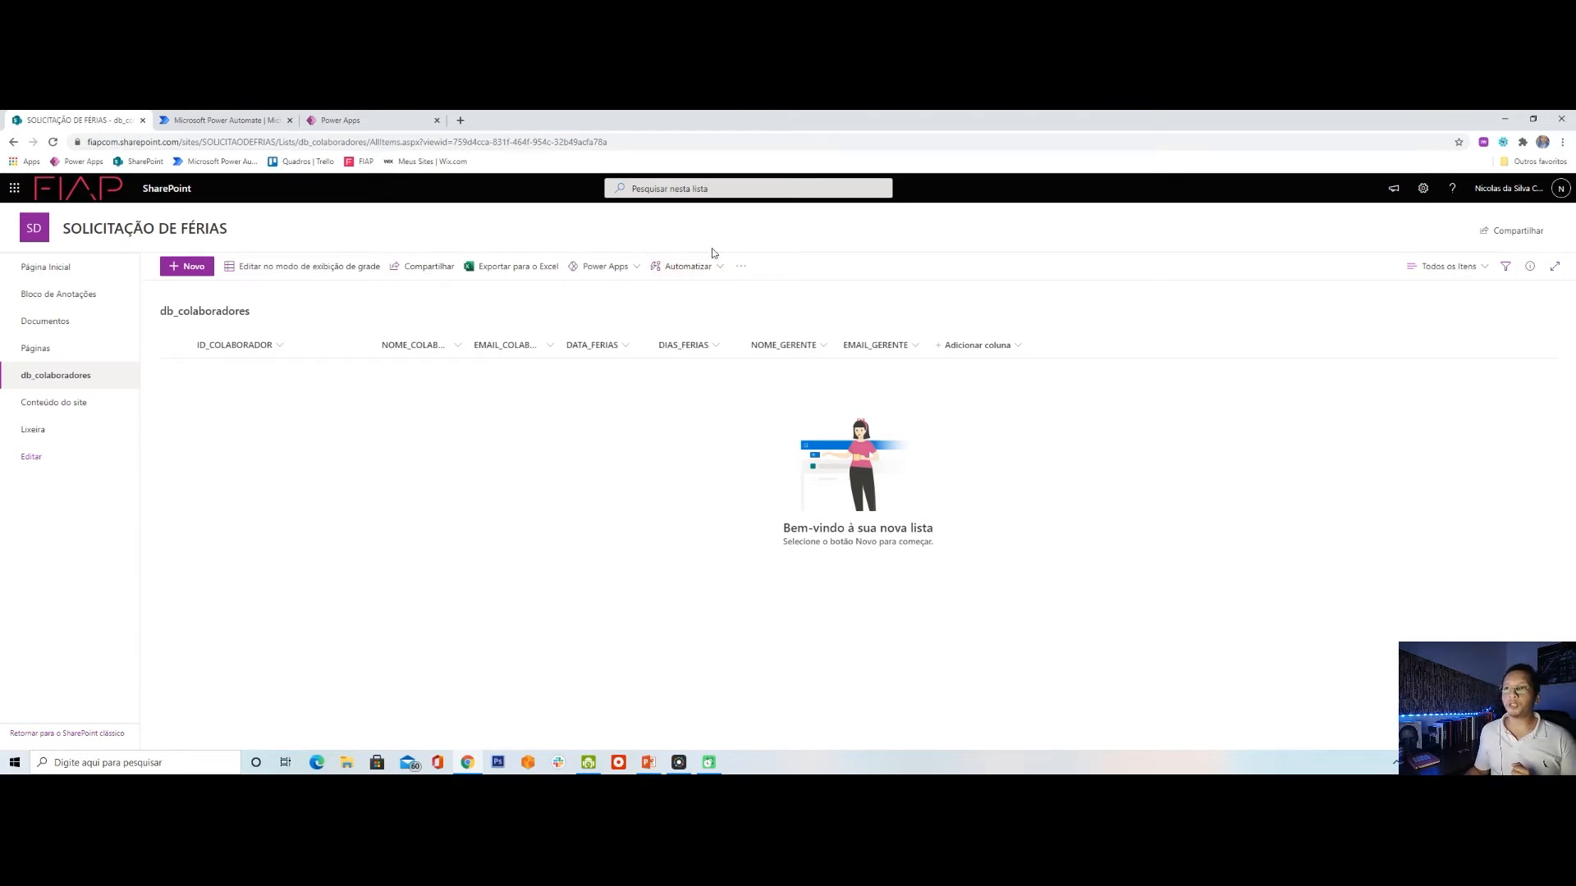
Create a Power Apps app named GO FÉRIAS from the db_colaboradores list.
left_click(624, 271)
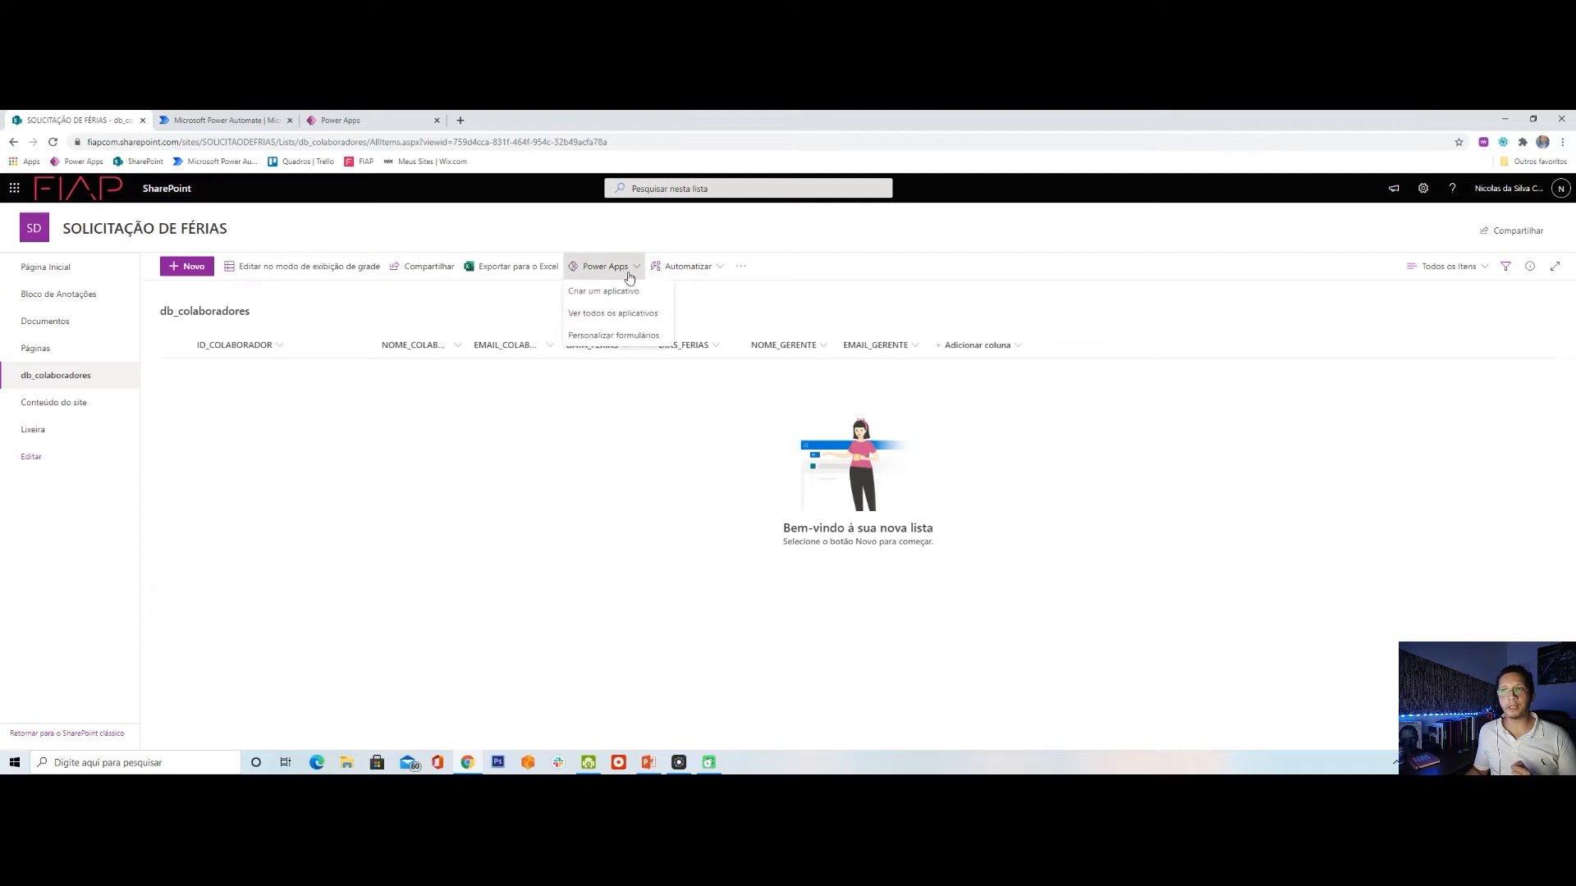
left_click(650, 292)
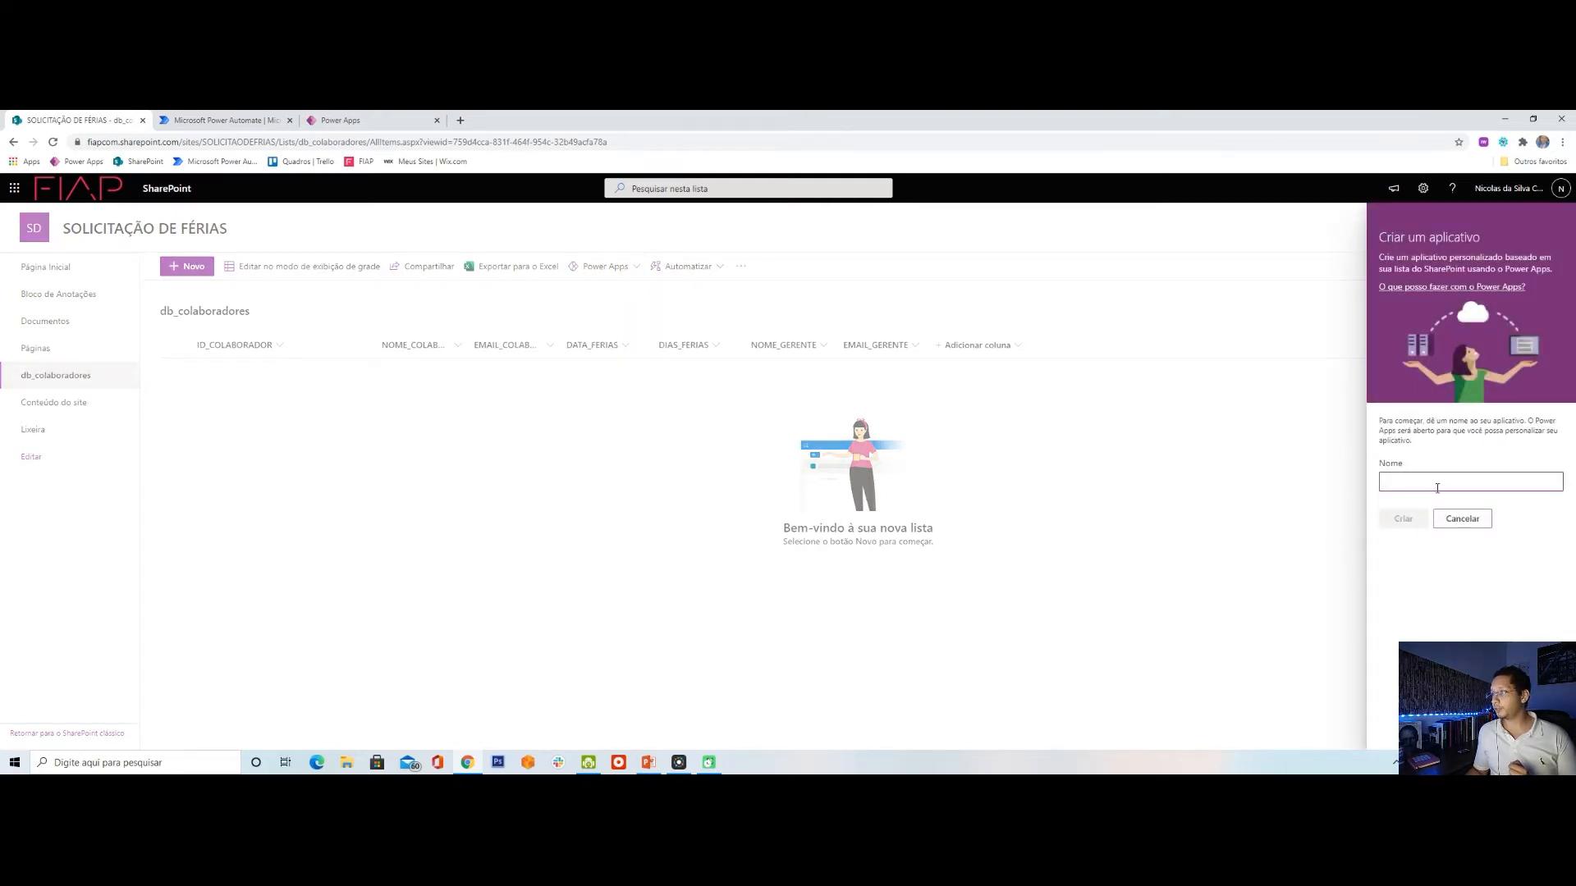
type("G")
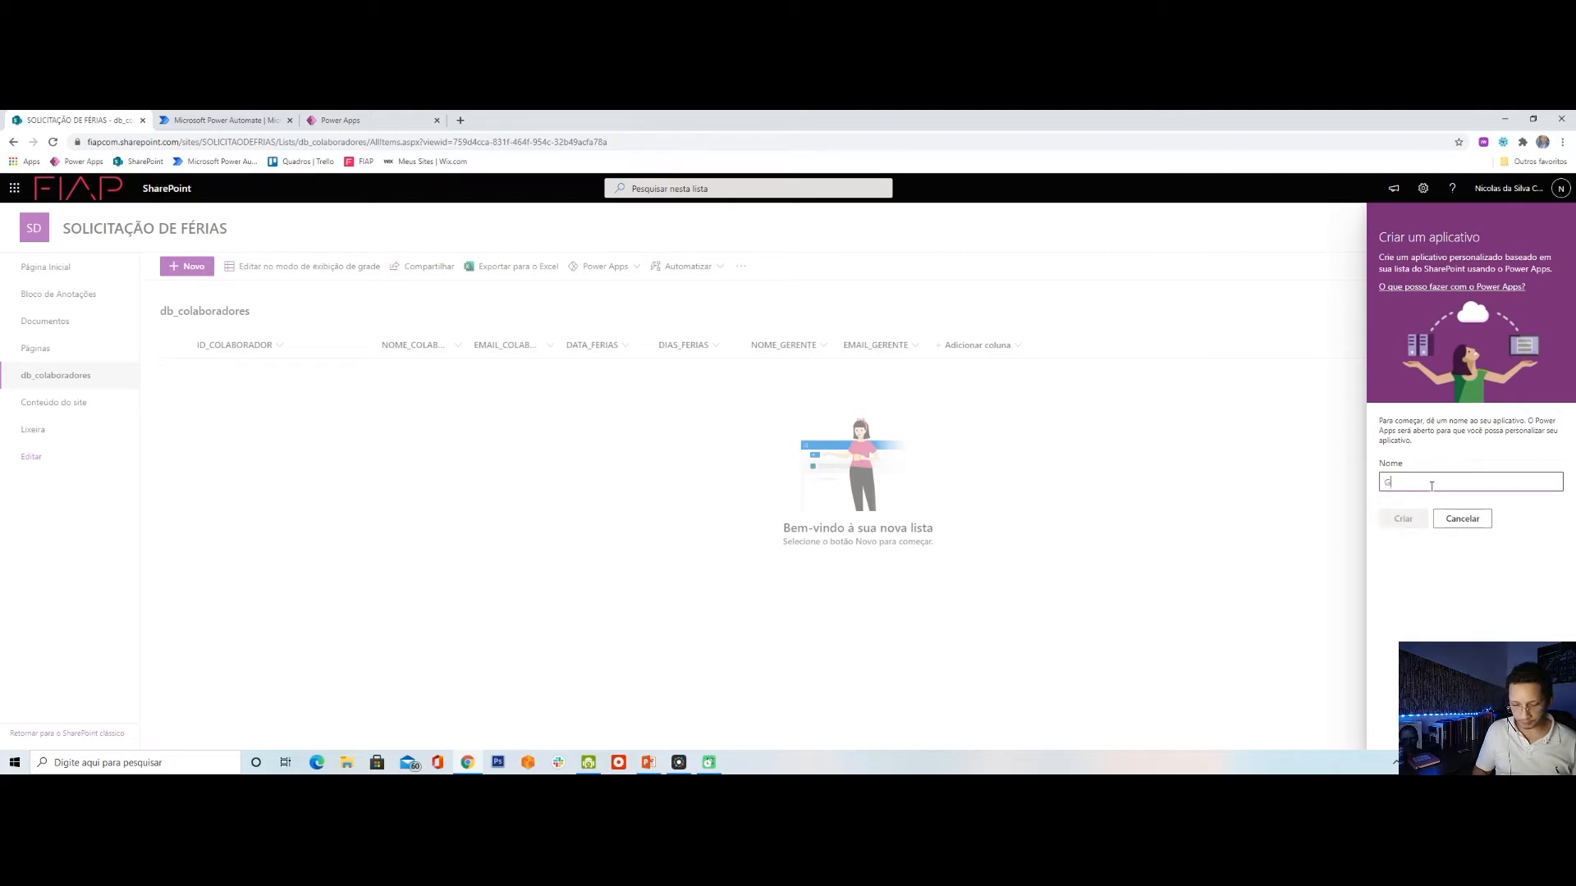
type("O FERIAS")
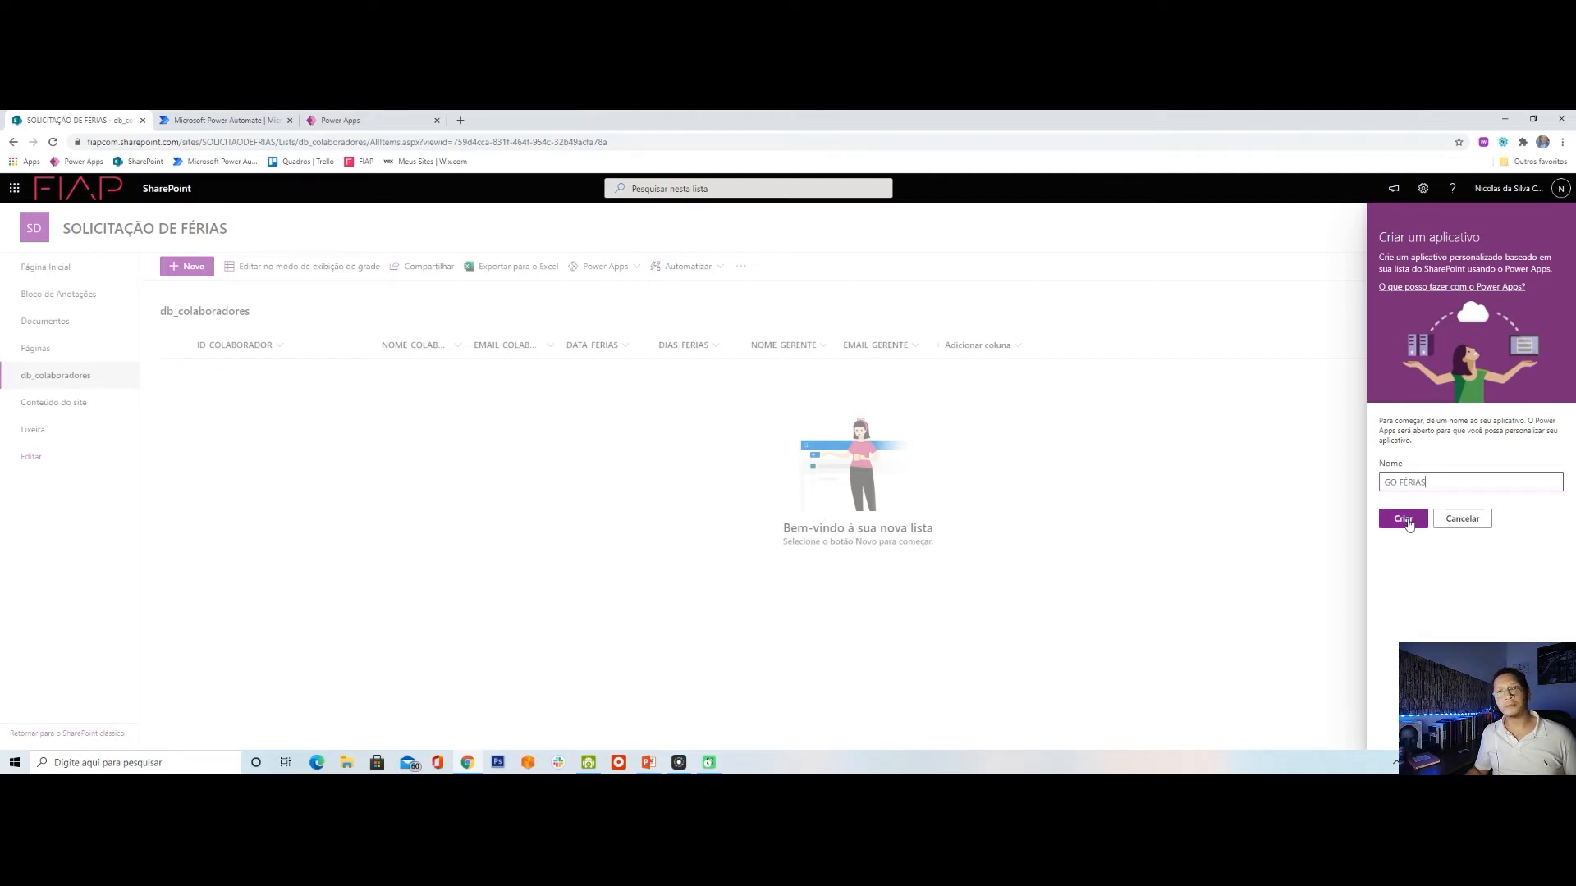
left_click(1405, 521)
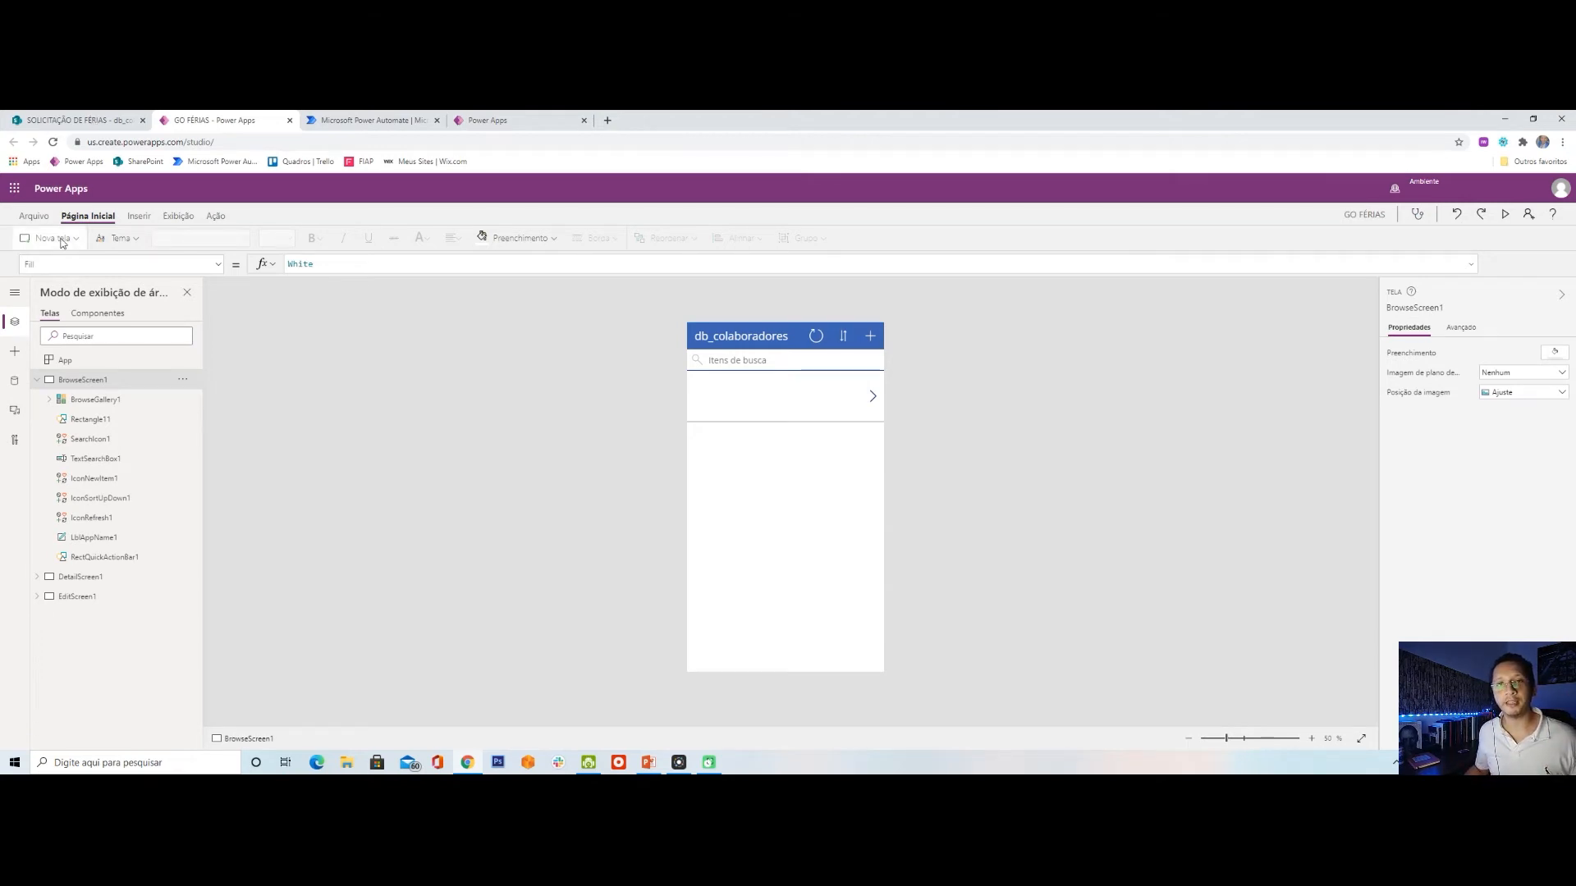
Examine the generated app's browse, detail and edit screens, including the gallery, search box, header controls and forms.
left_click(115, 405)
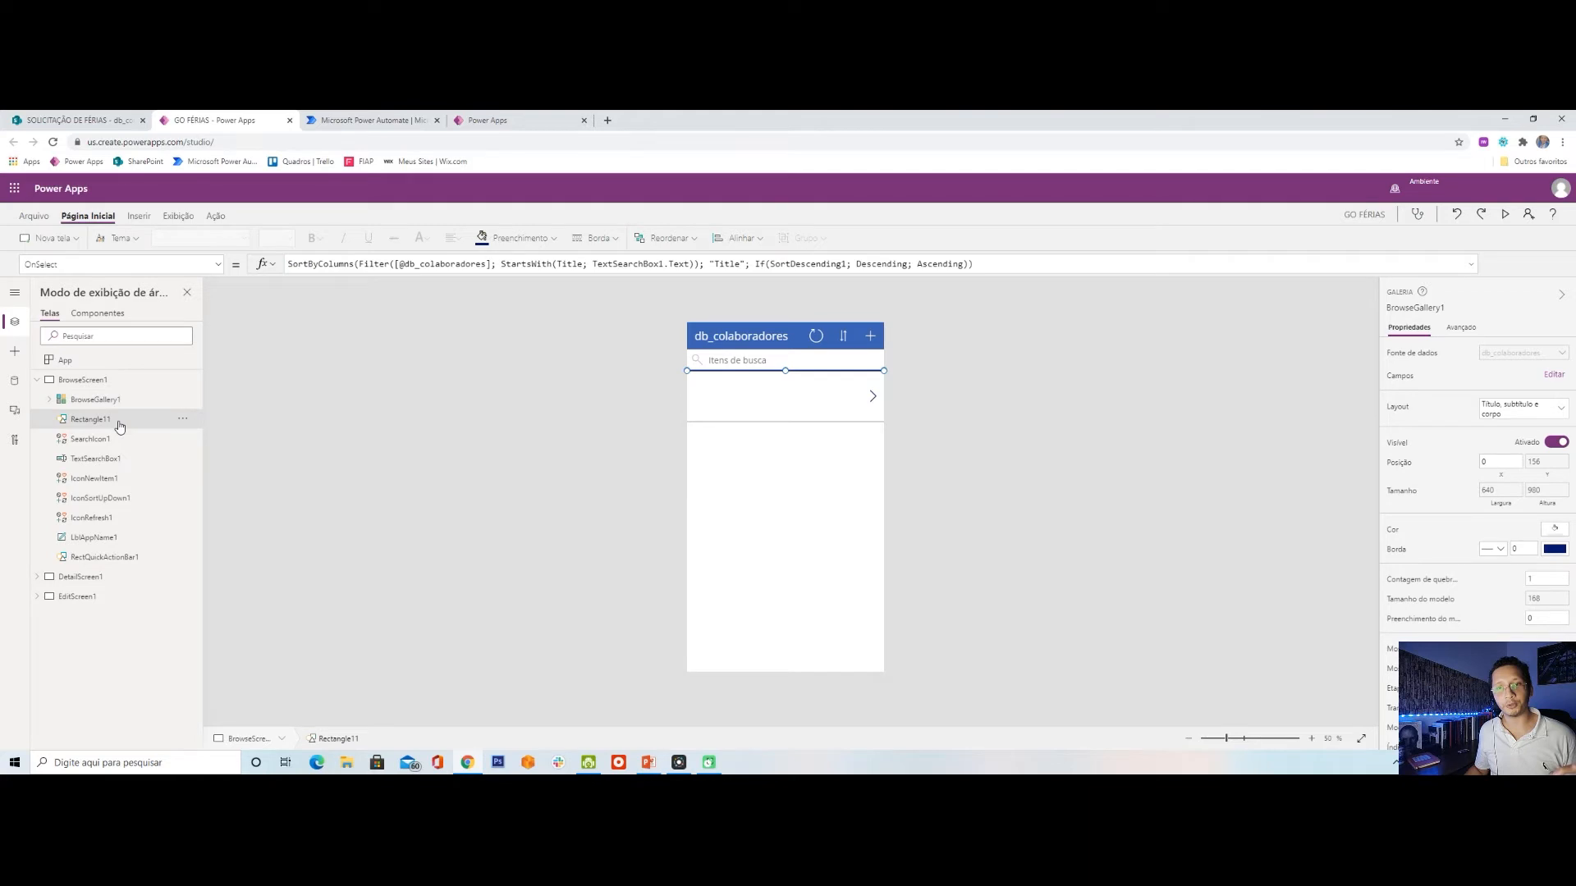
left_click(122, 460)
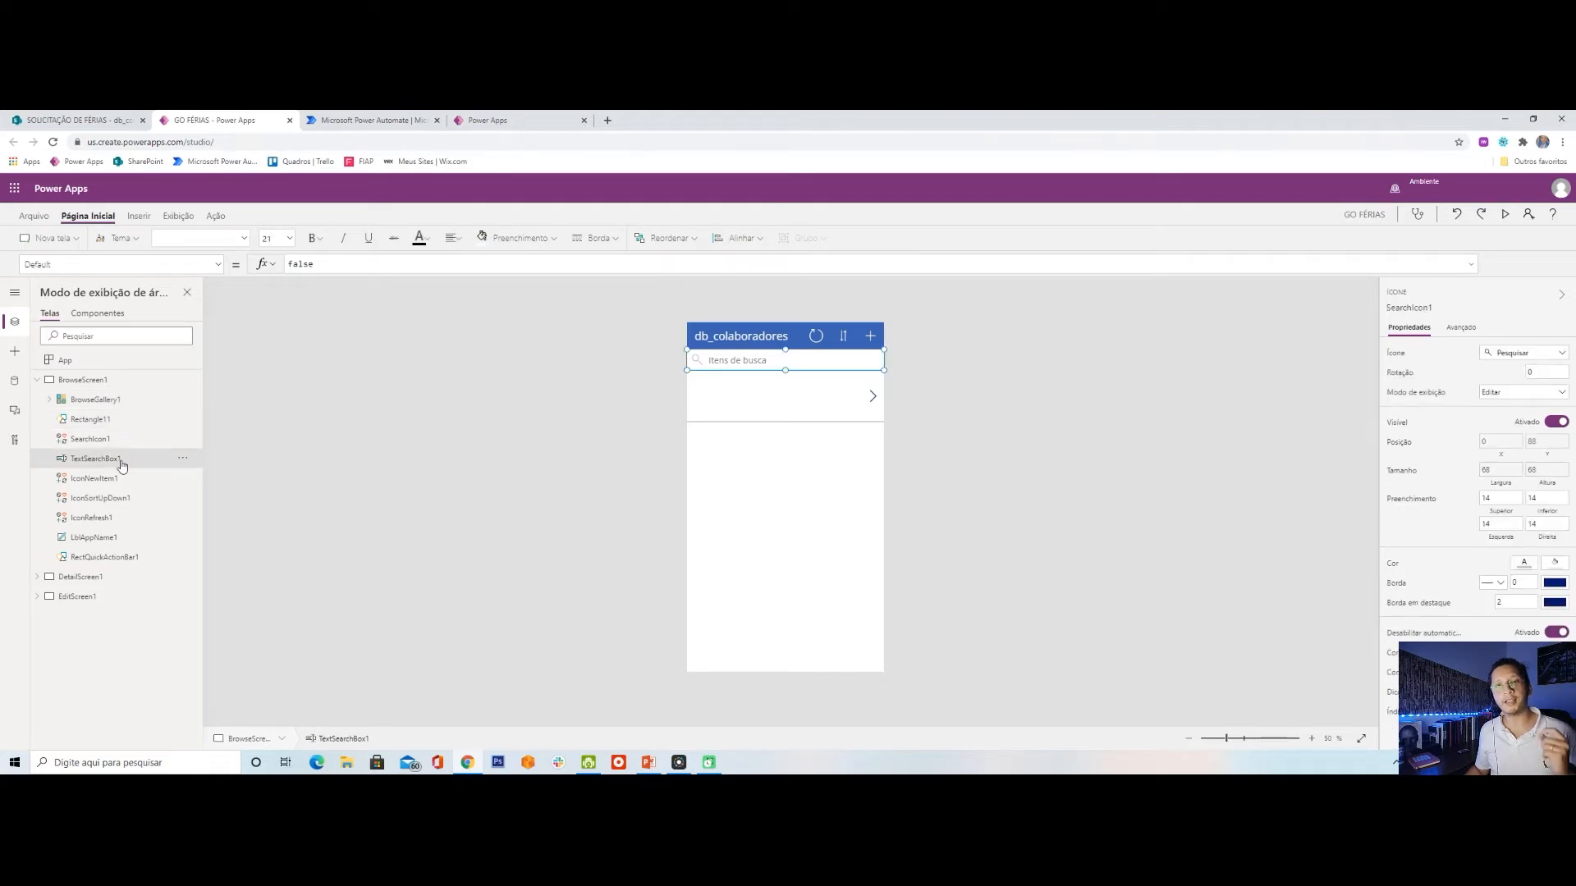
left_click(122, 499)
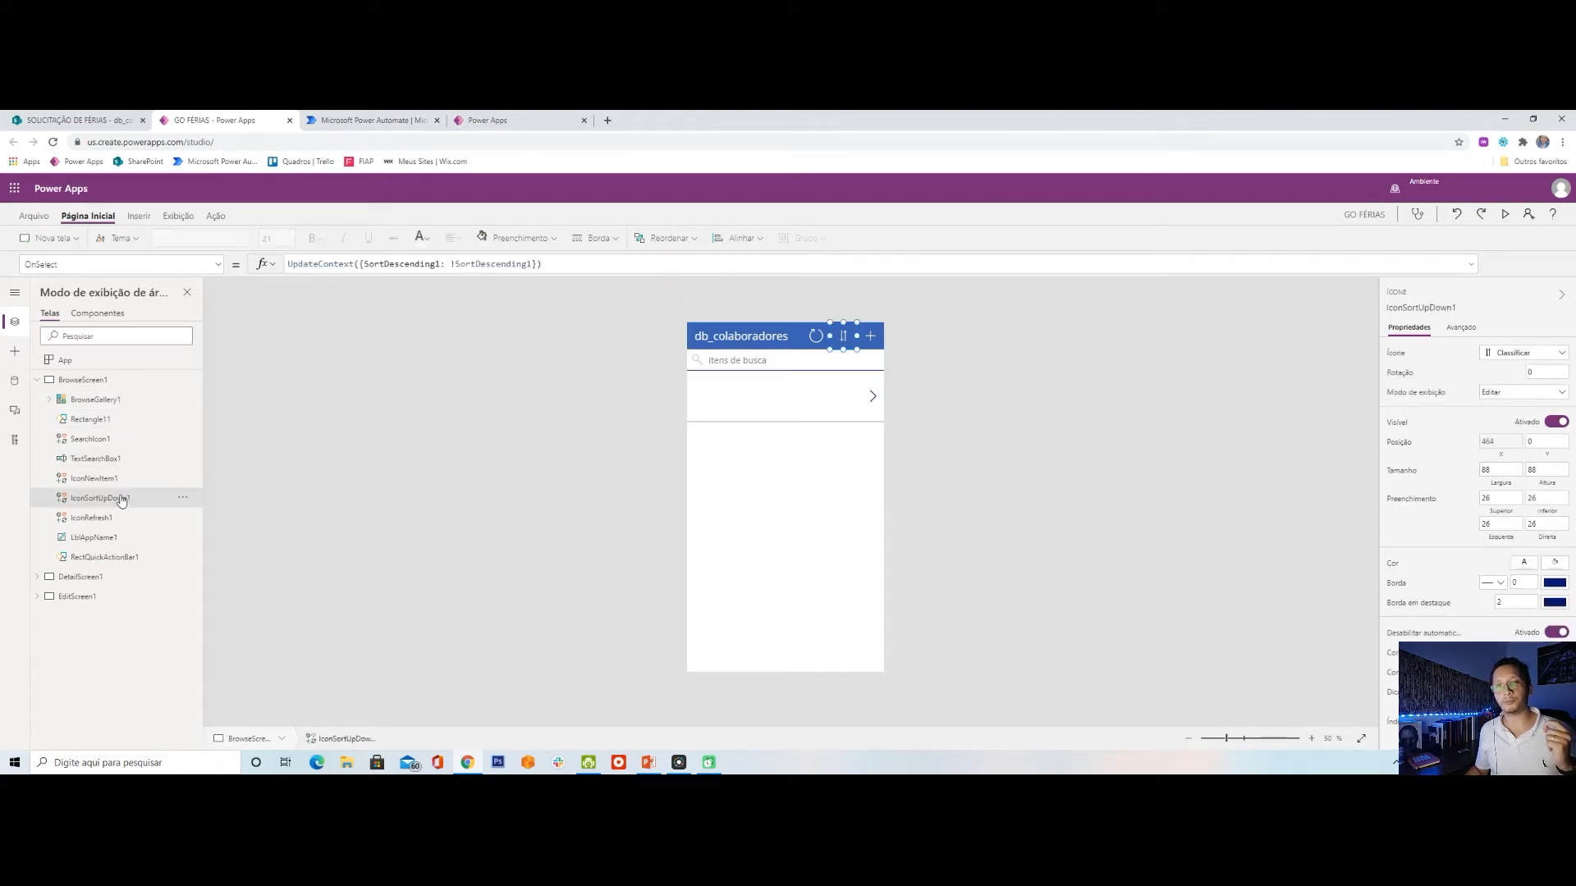
left_click(119, 537)
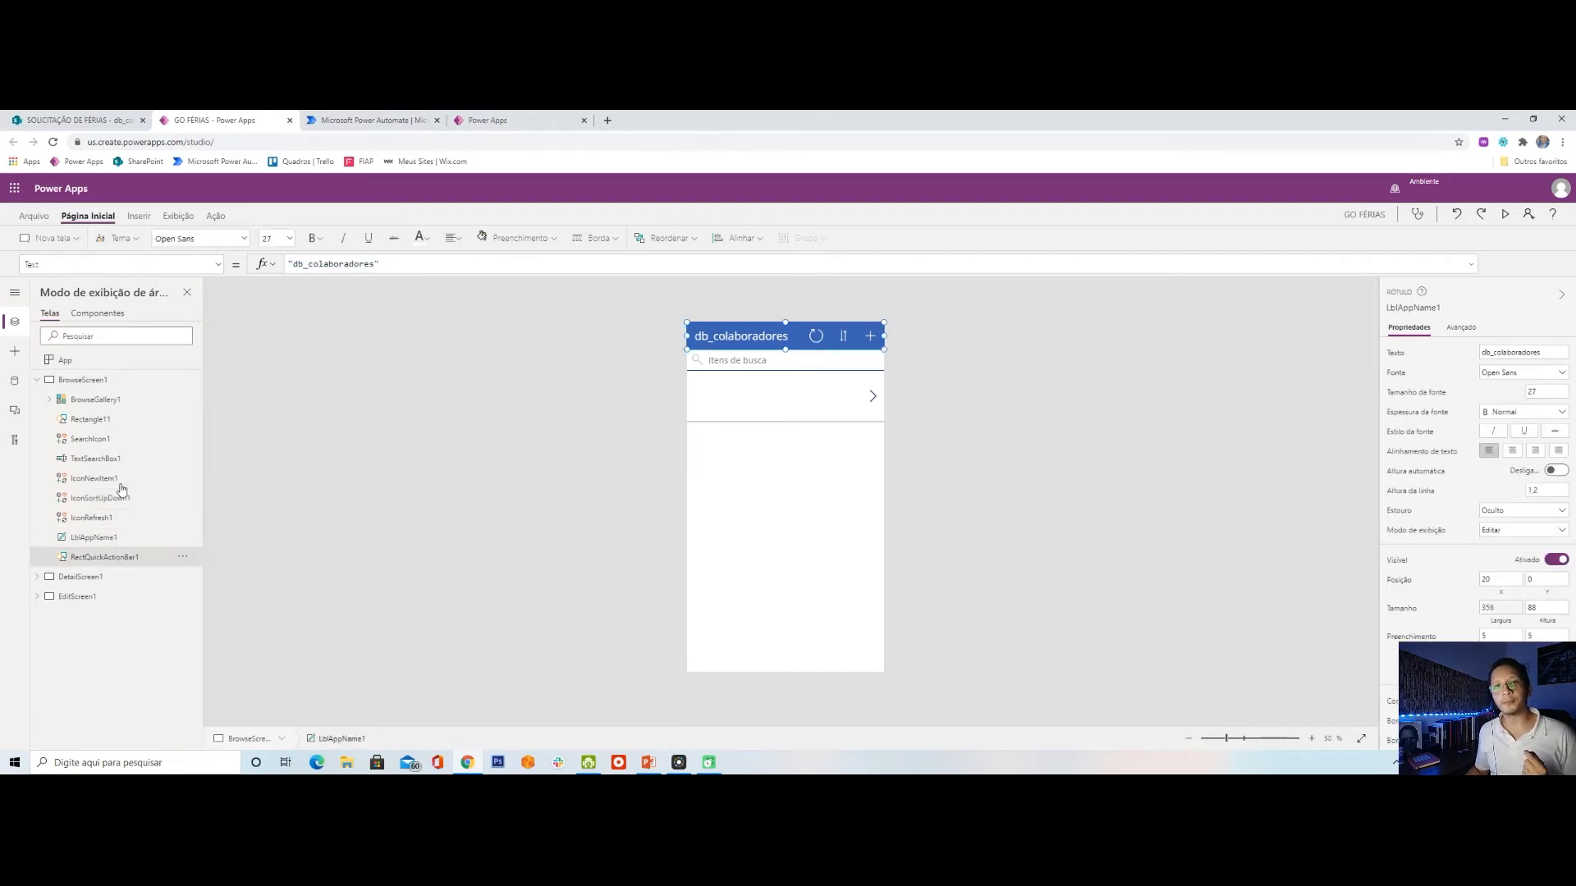
left_click(104, 558)
left_click(38, 381)
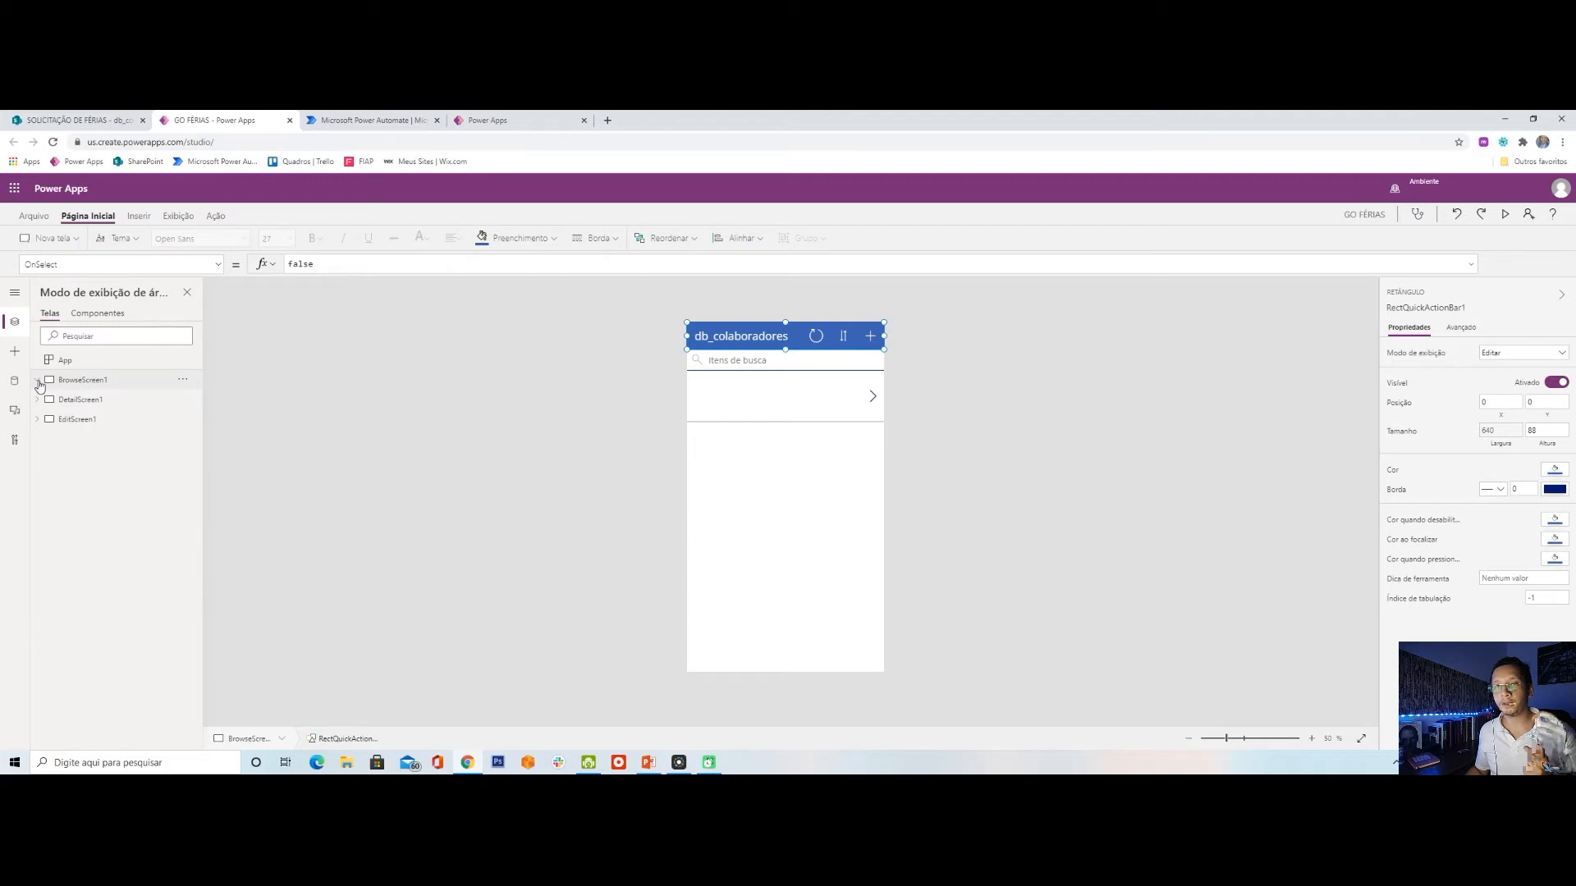
left_click(80, 402)
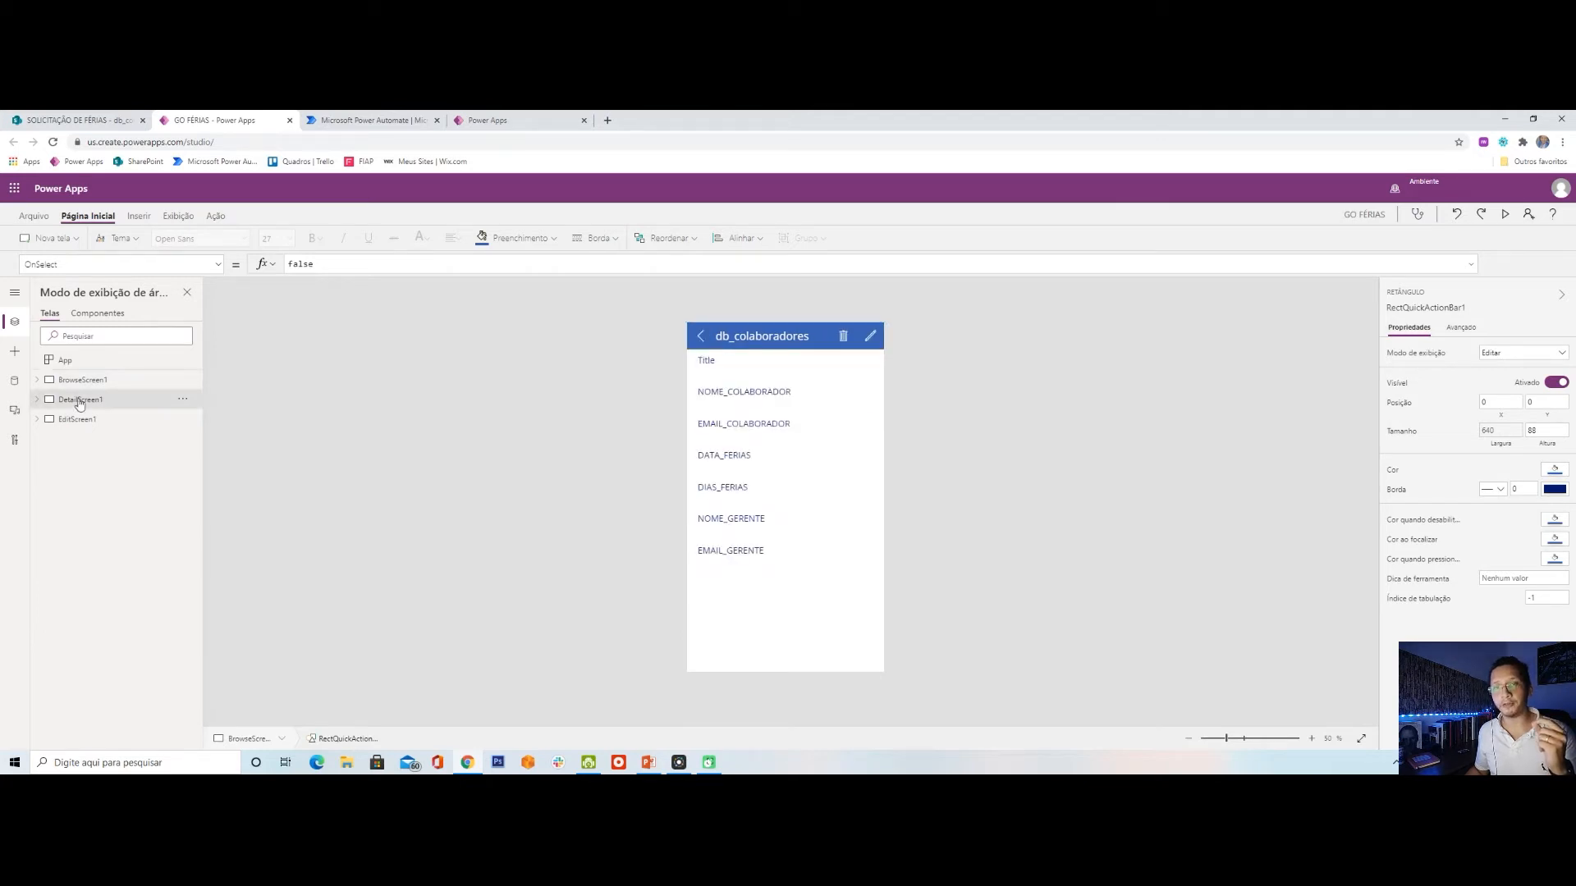
left_click(100, 421)
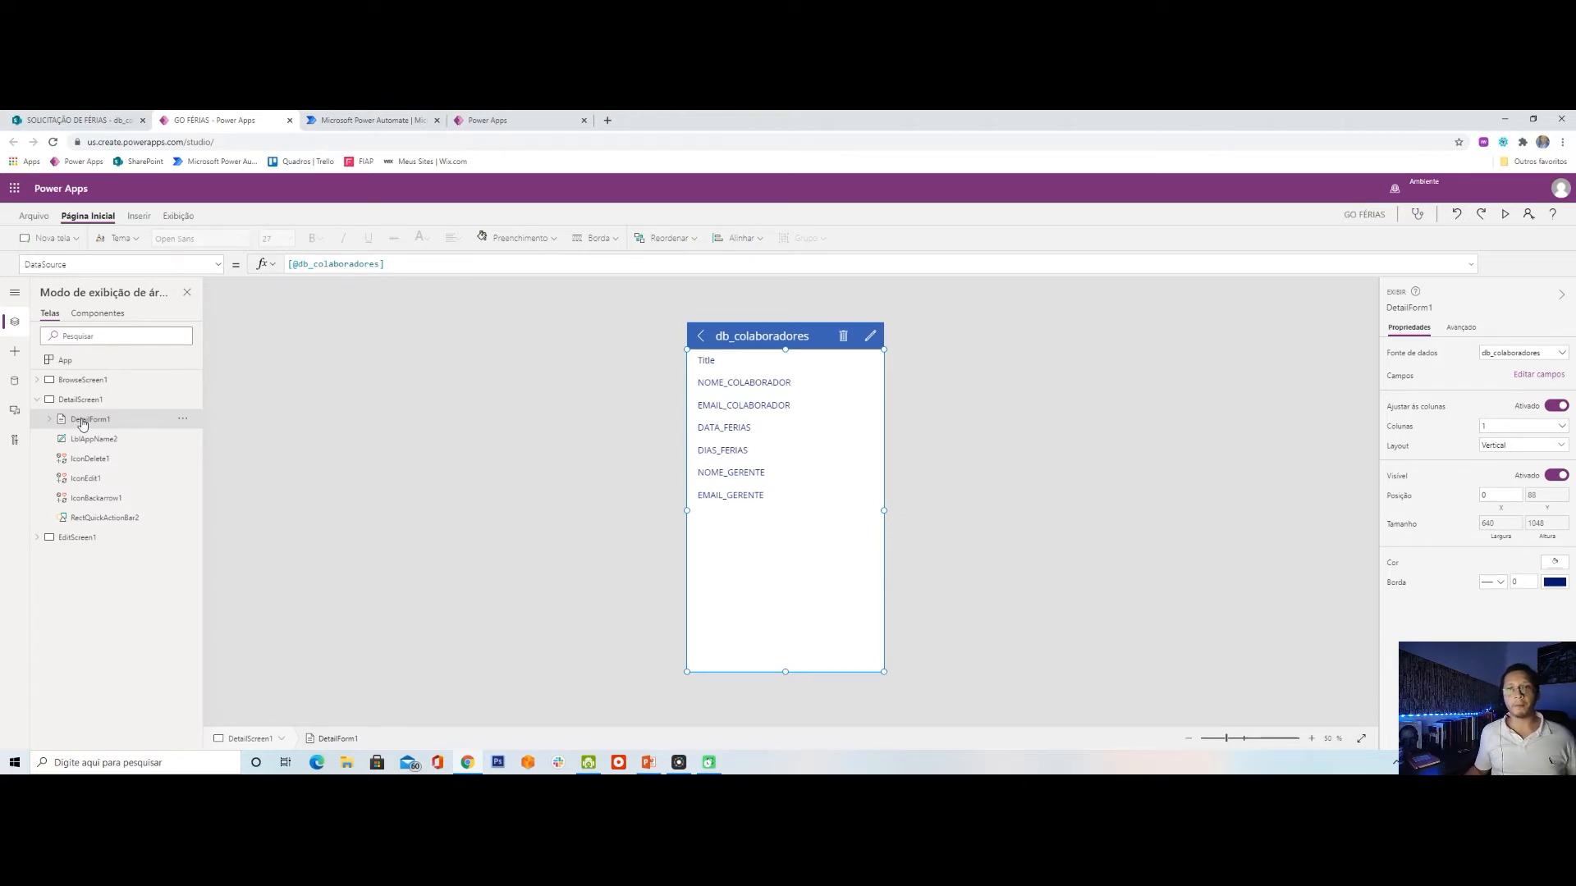
left_click(38, 538)
left_click(128, 556)
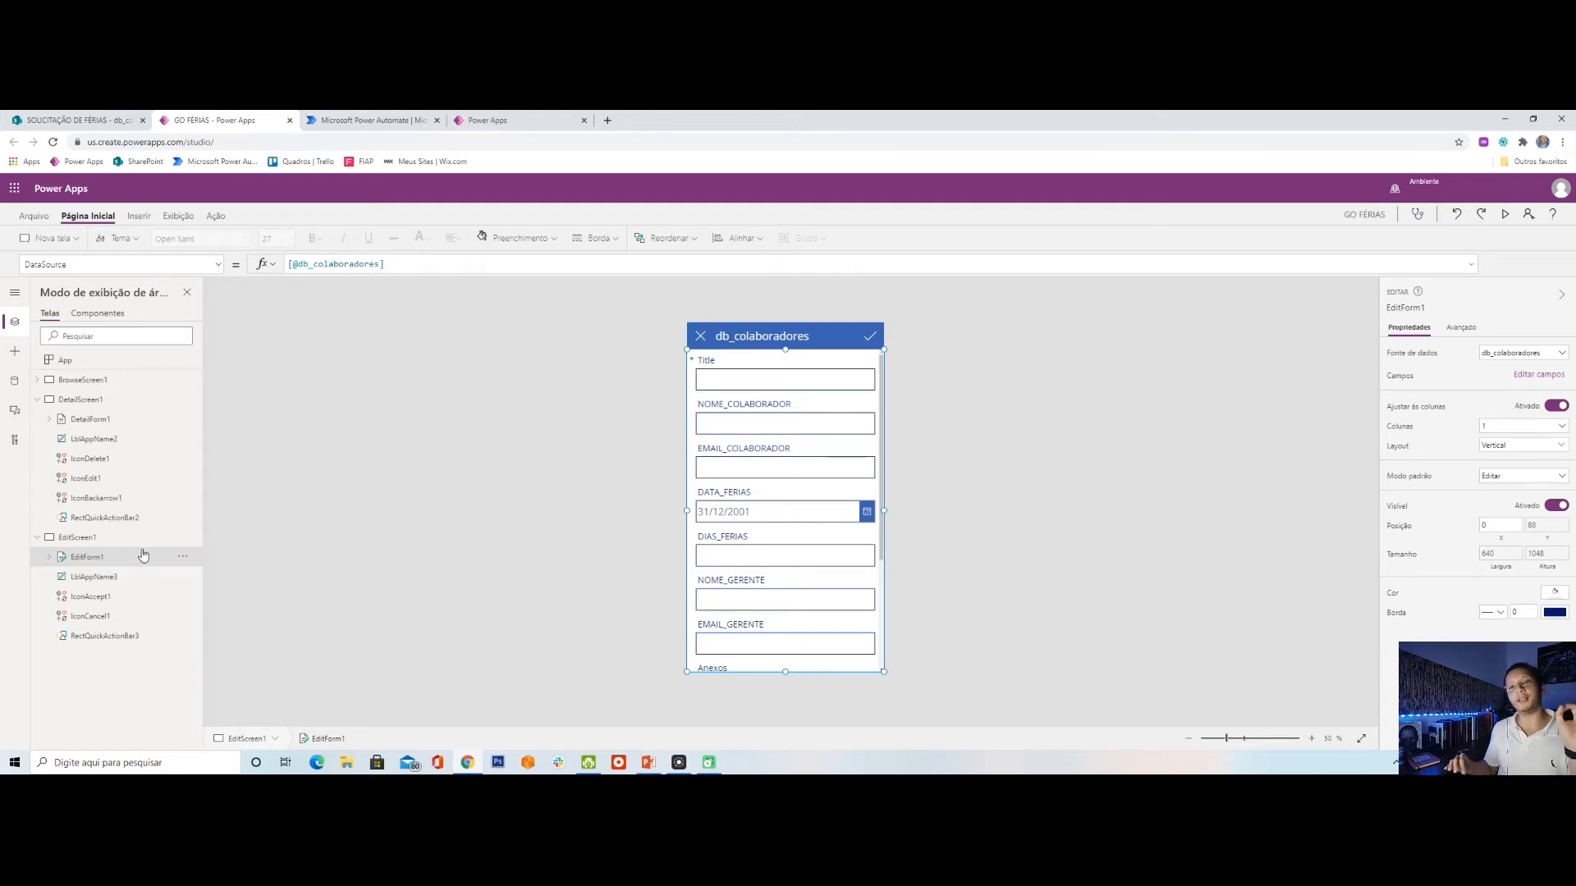
Unlock the Title card of the edit form for property changes and review its advanced data and design properties.
left_click(808, 375)
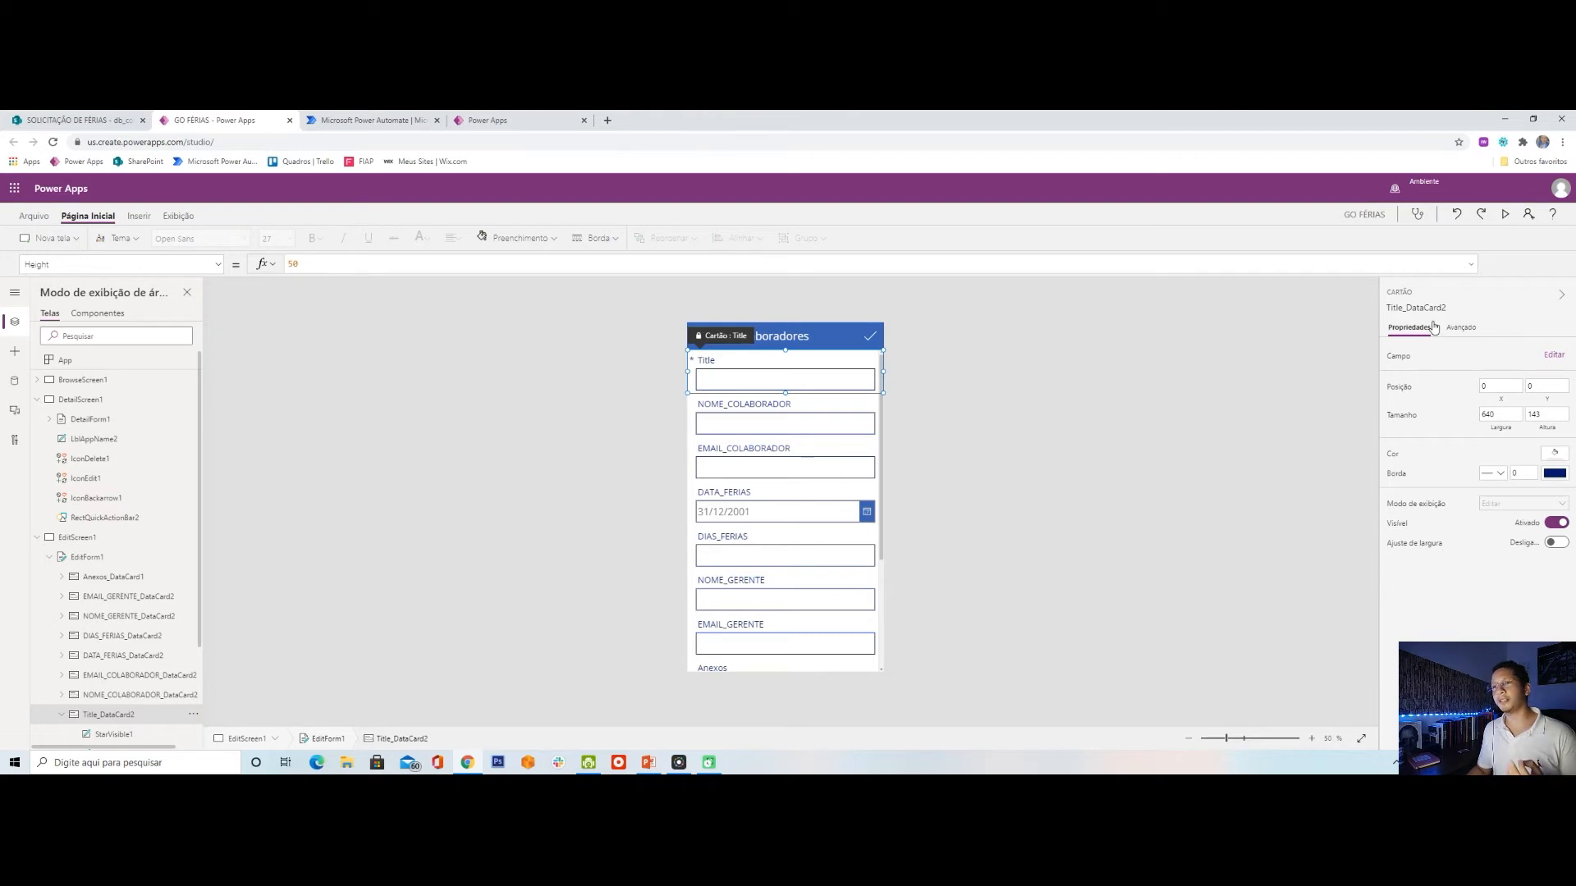
left_click(881, 422)
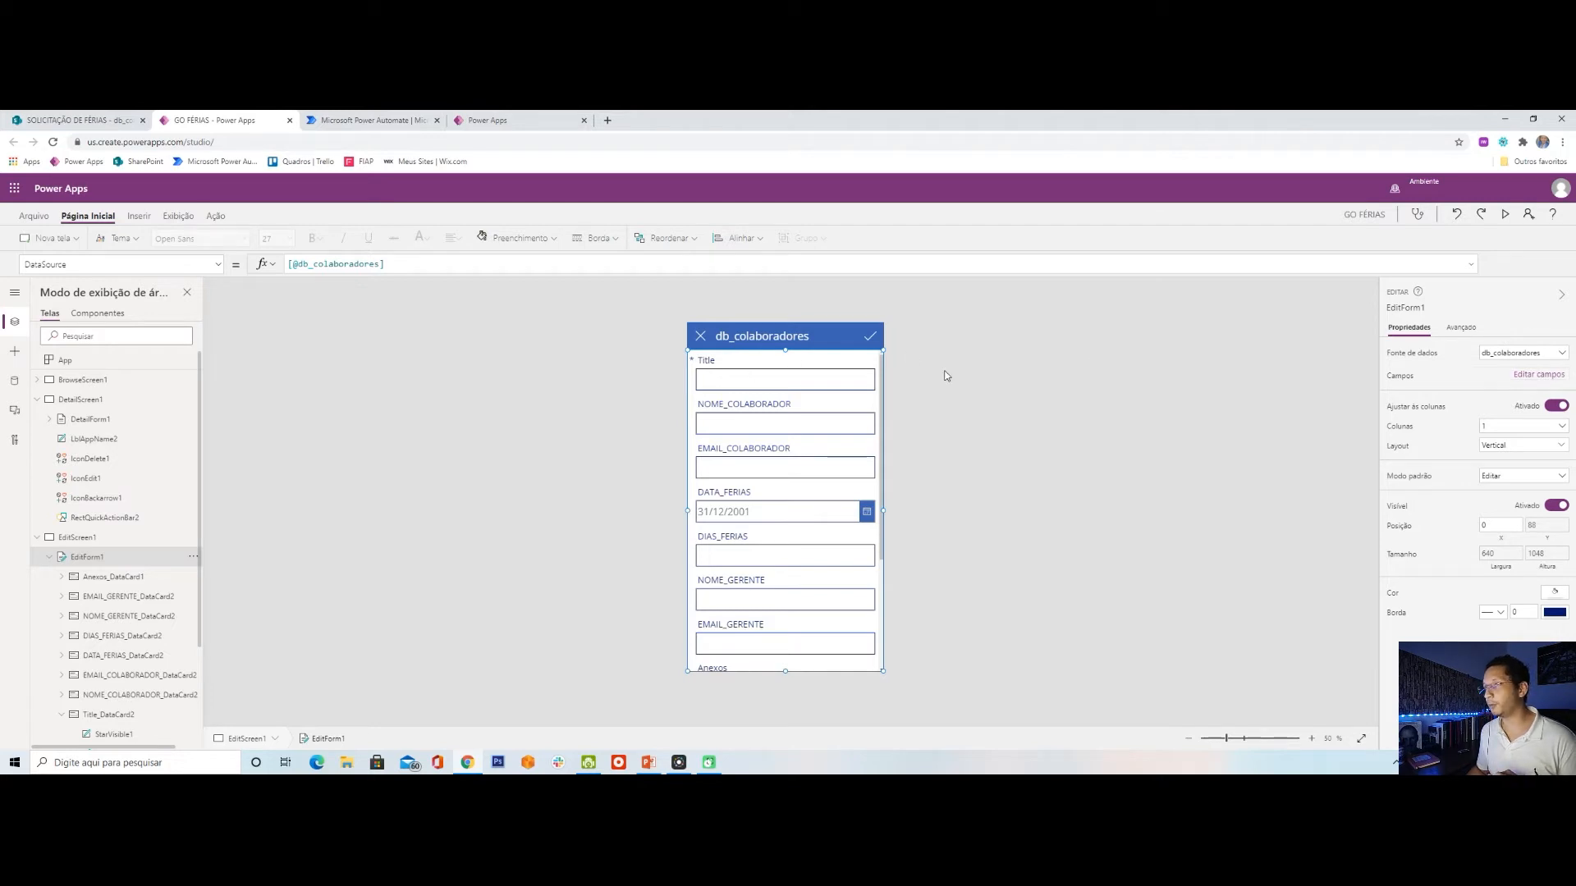
left_click(776, 385)
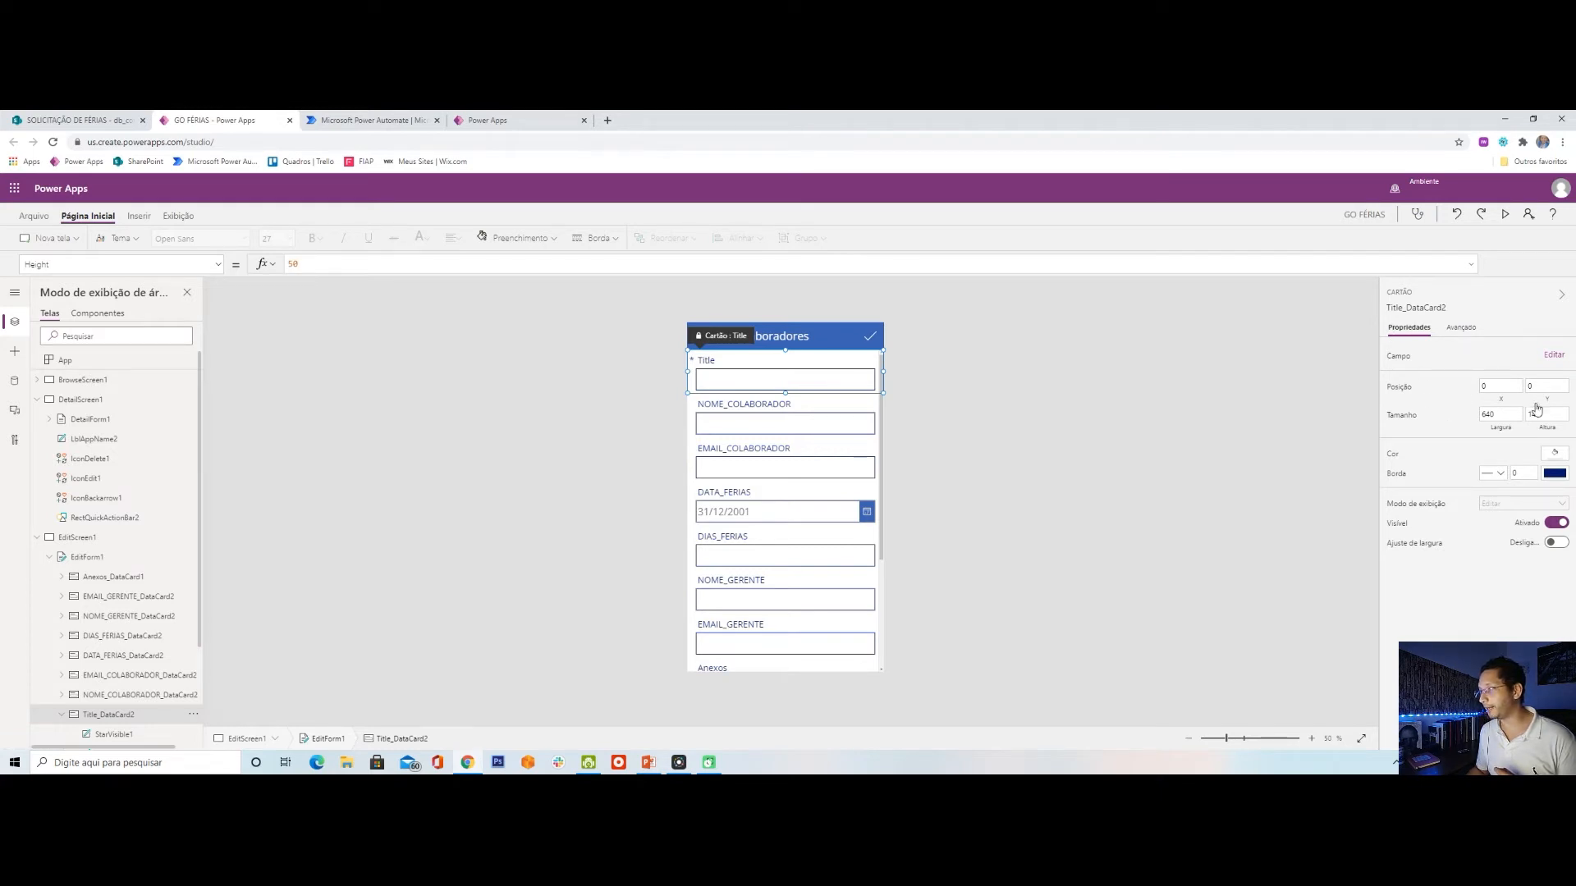
left_click(1462, 329)
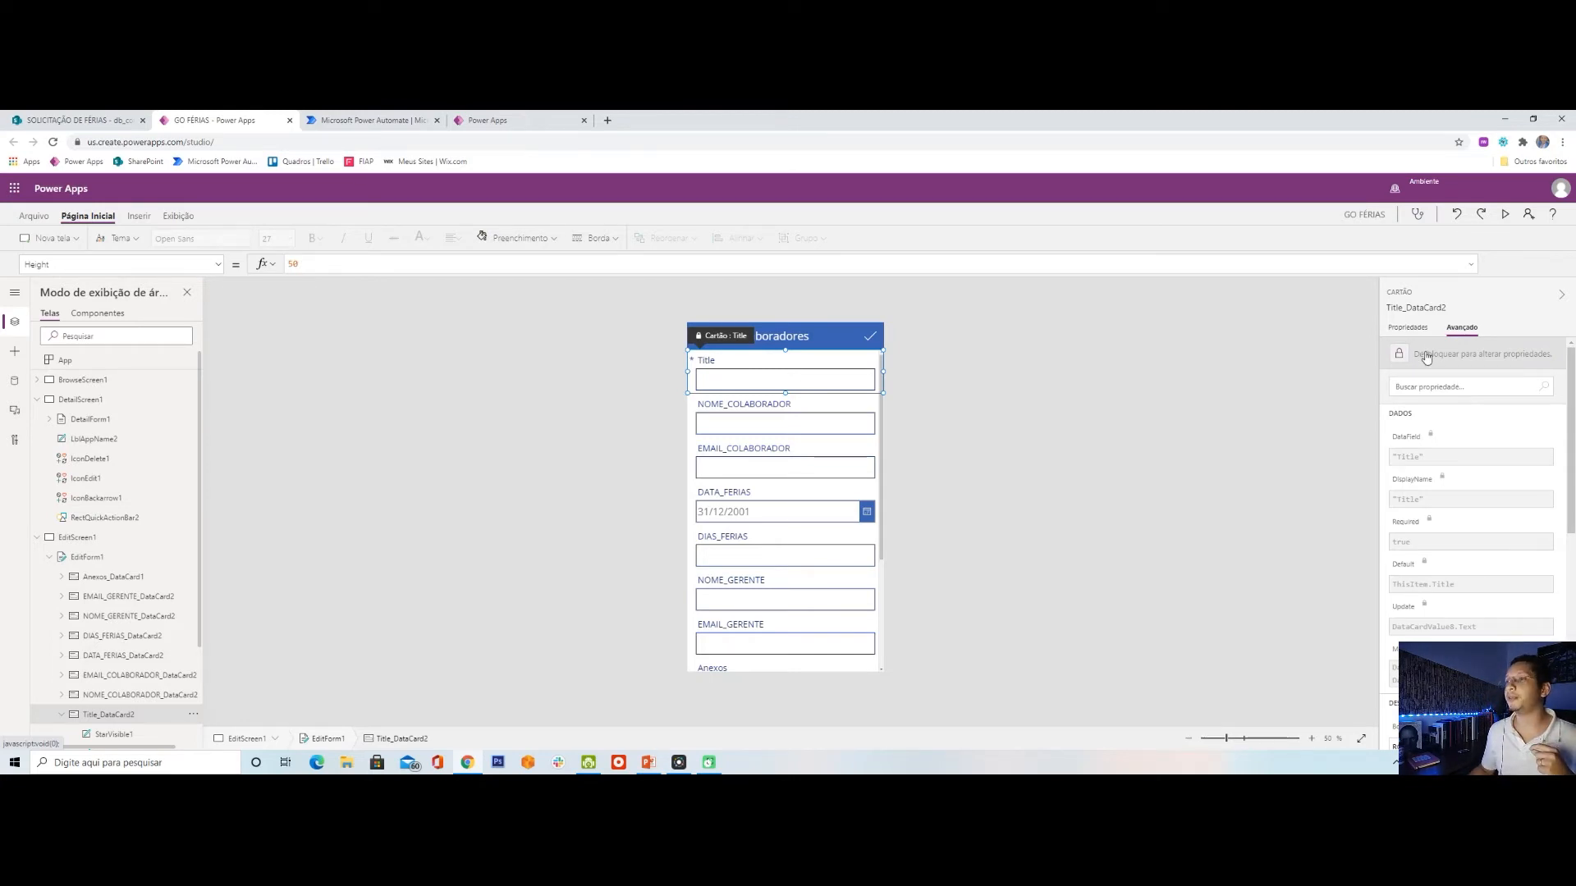
left_click(1426, 355)
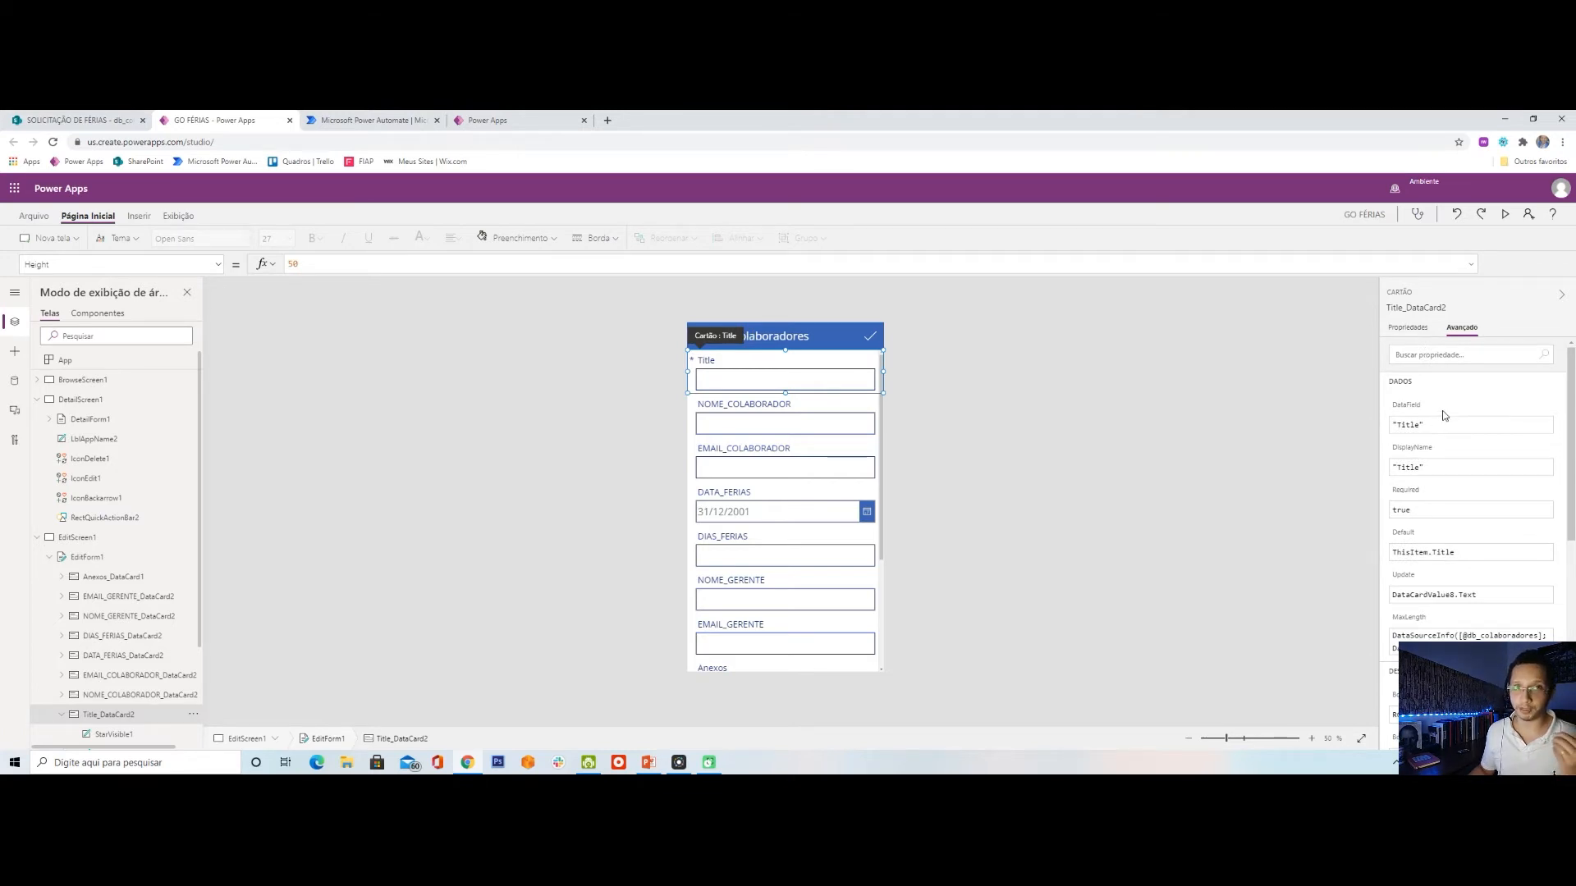
scroll(1446, 420, "down", 2)
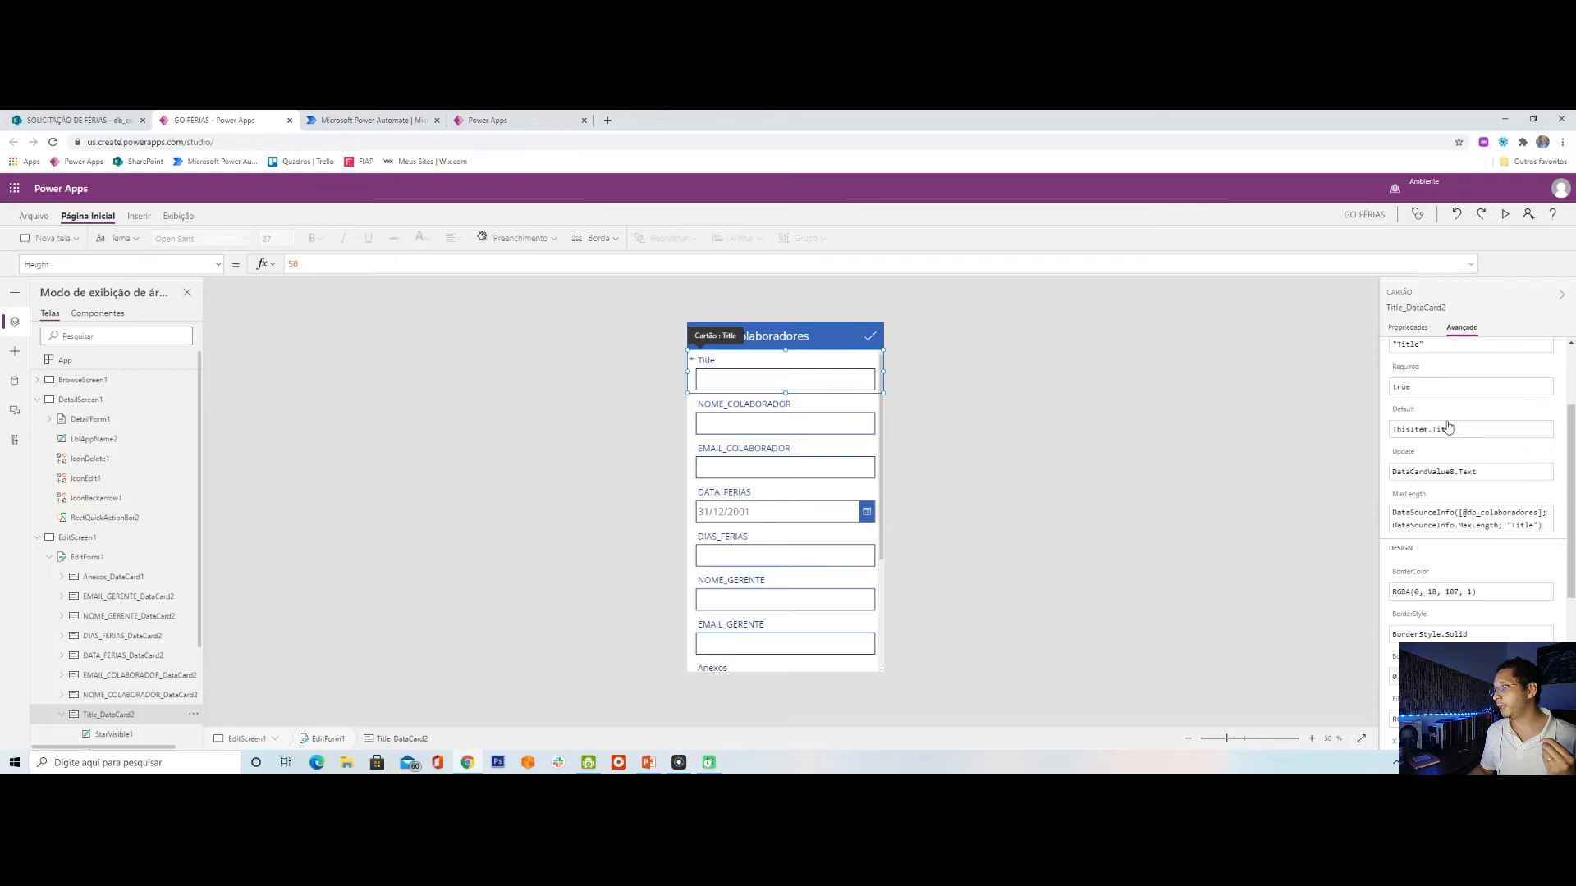
scroll(1449, 427, "down", 2)
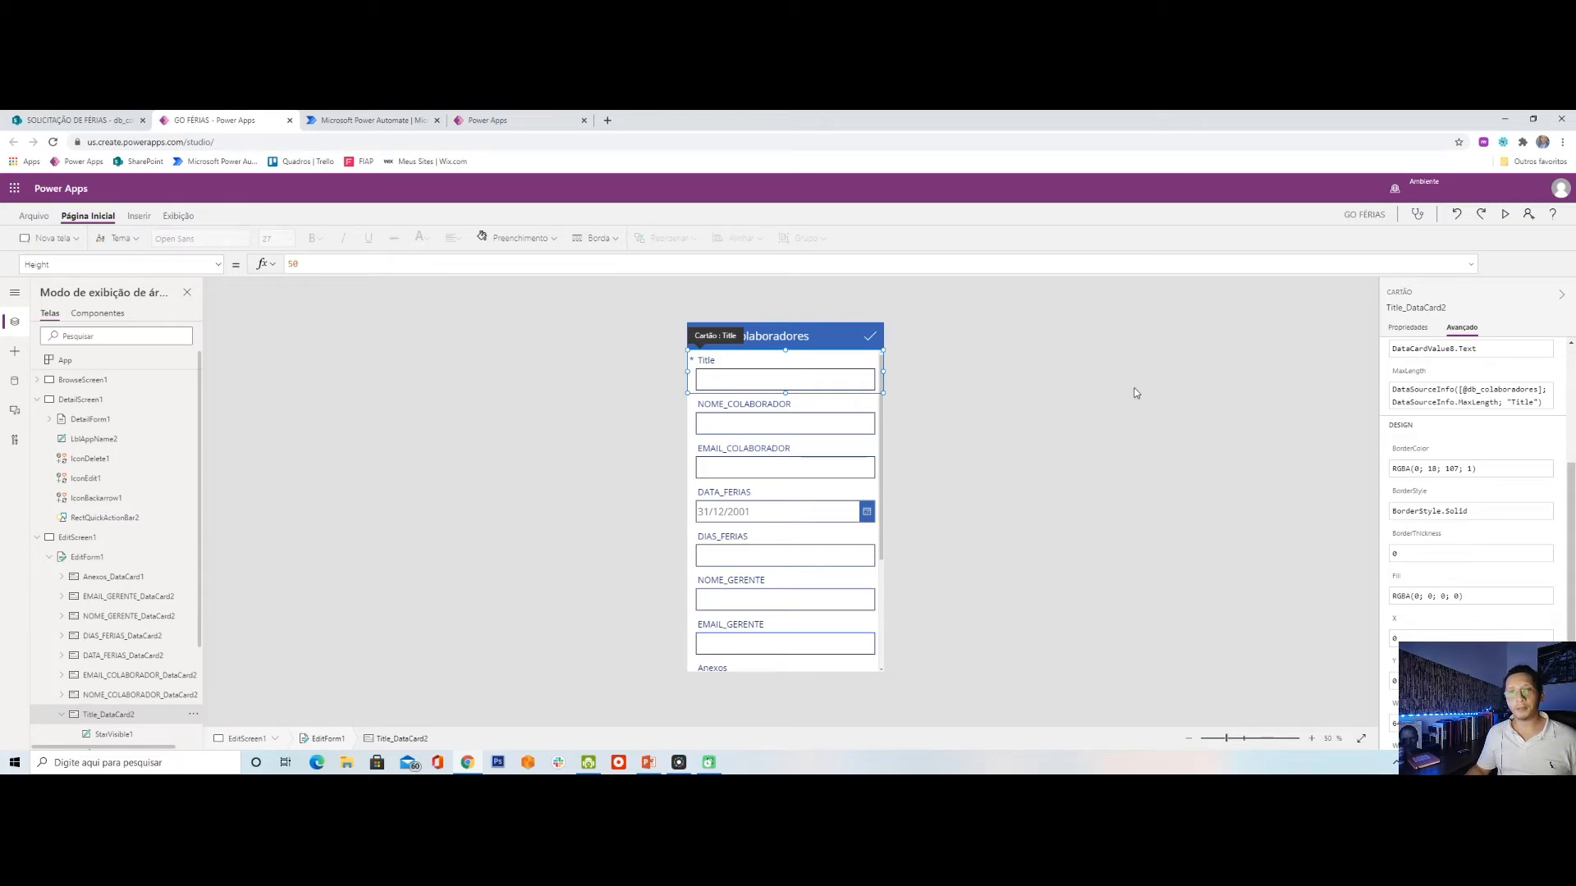
Collapse the detail and edit screens in the tree and change BrowseScreen1's header title to SOLICITAÇÕES.
left_click(77, 537)
left_click(37, 399)
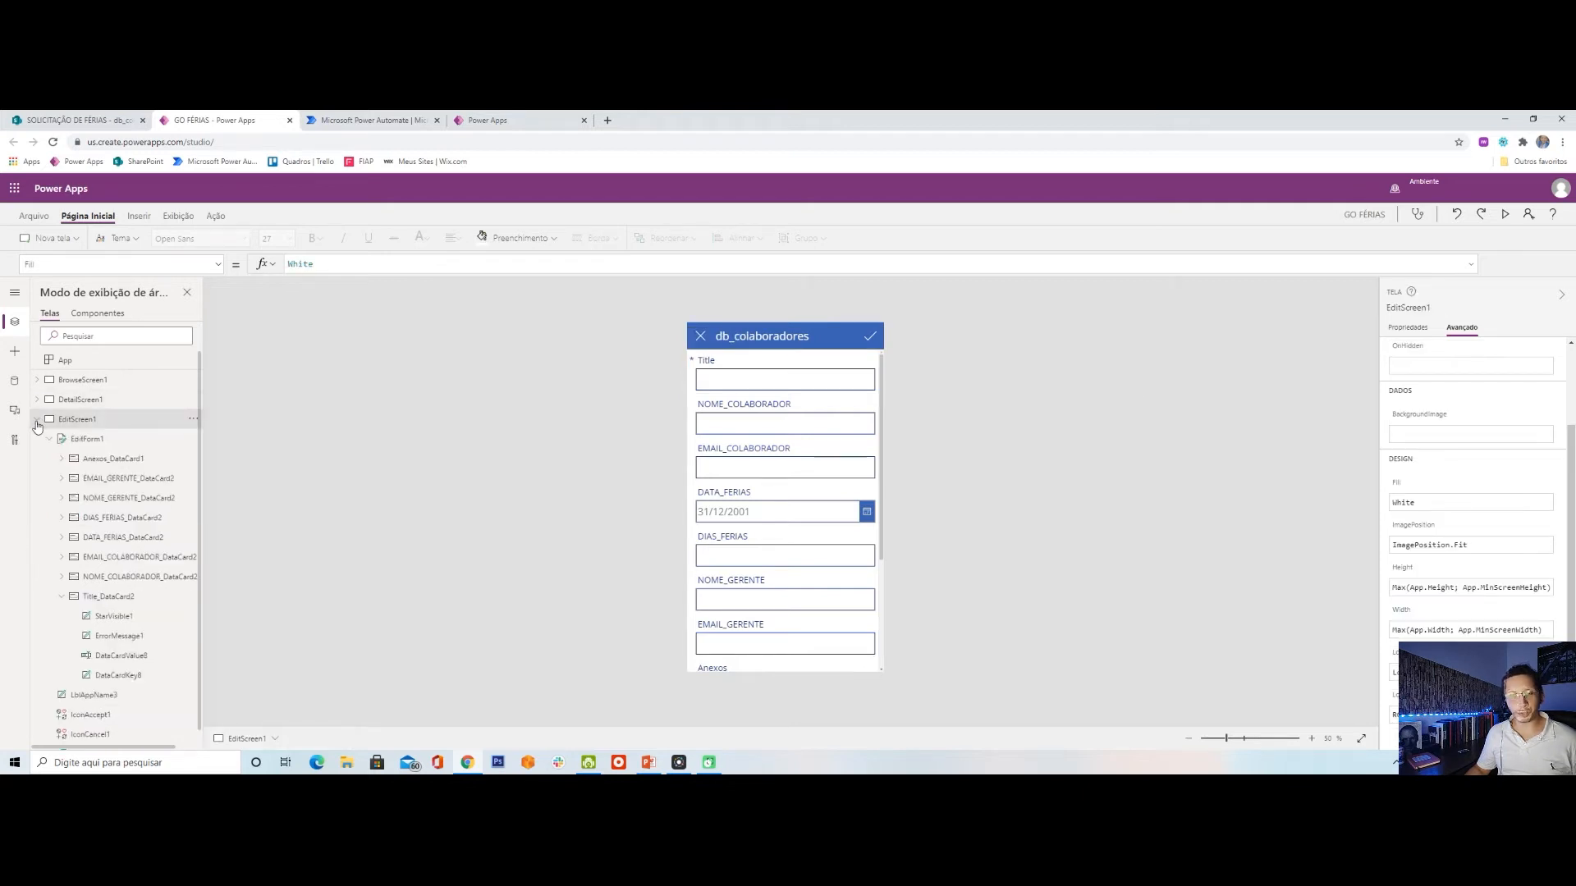
left_click(37, 420)
left_click(82, 379)
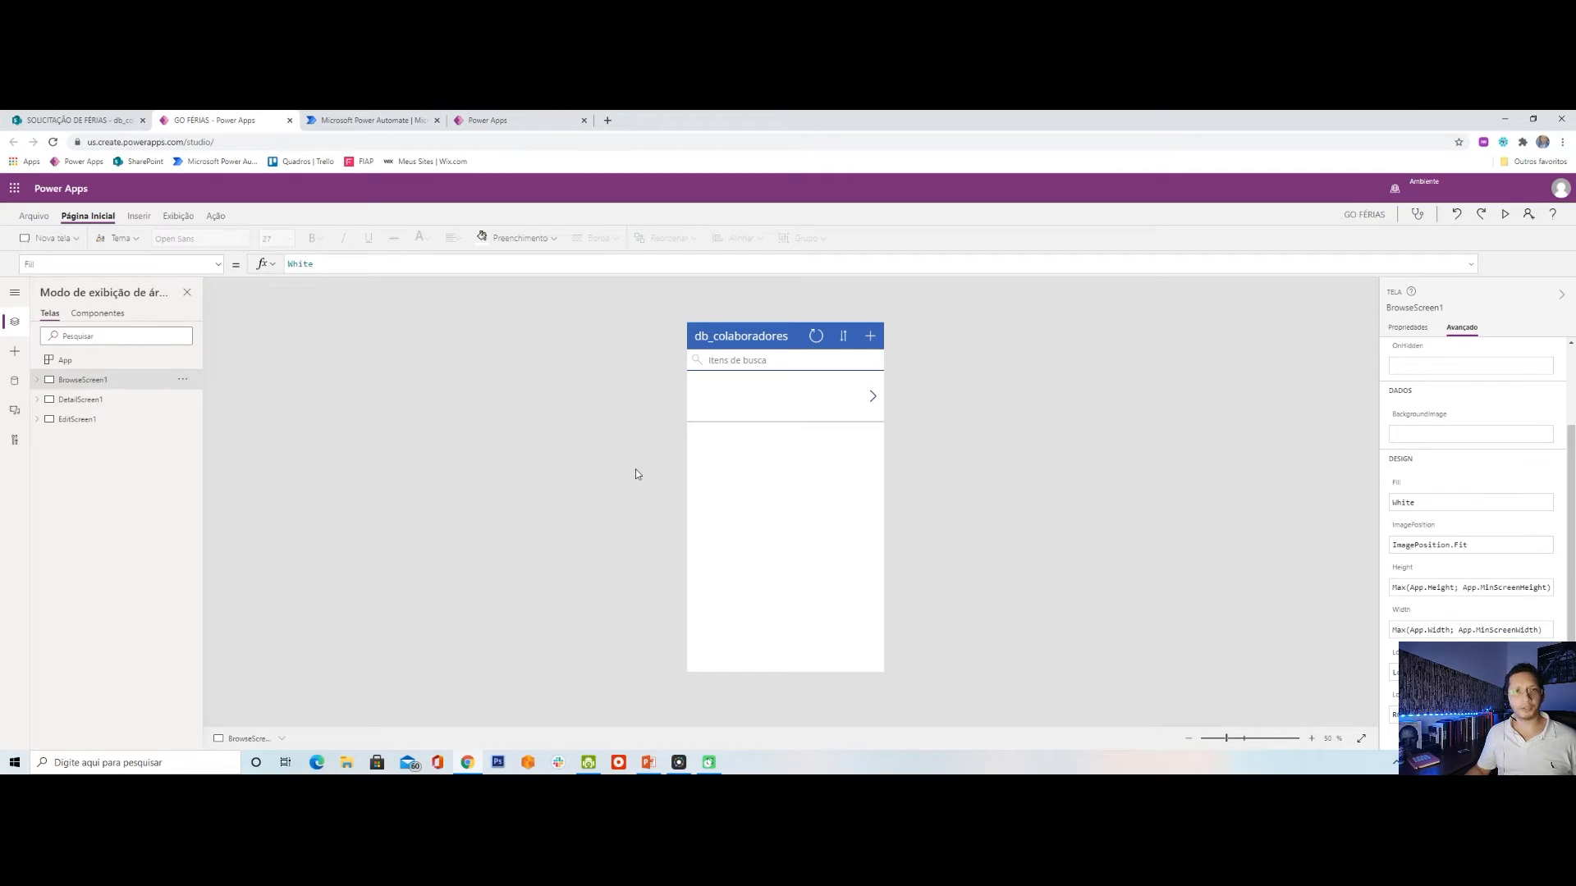
left_click(745, 342)
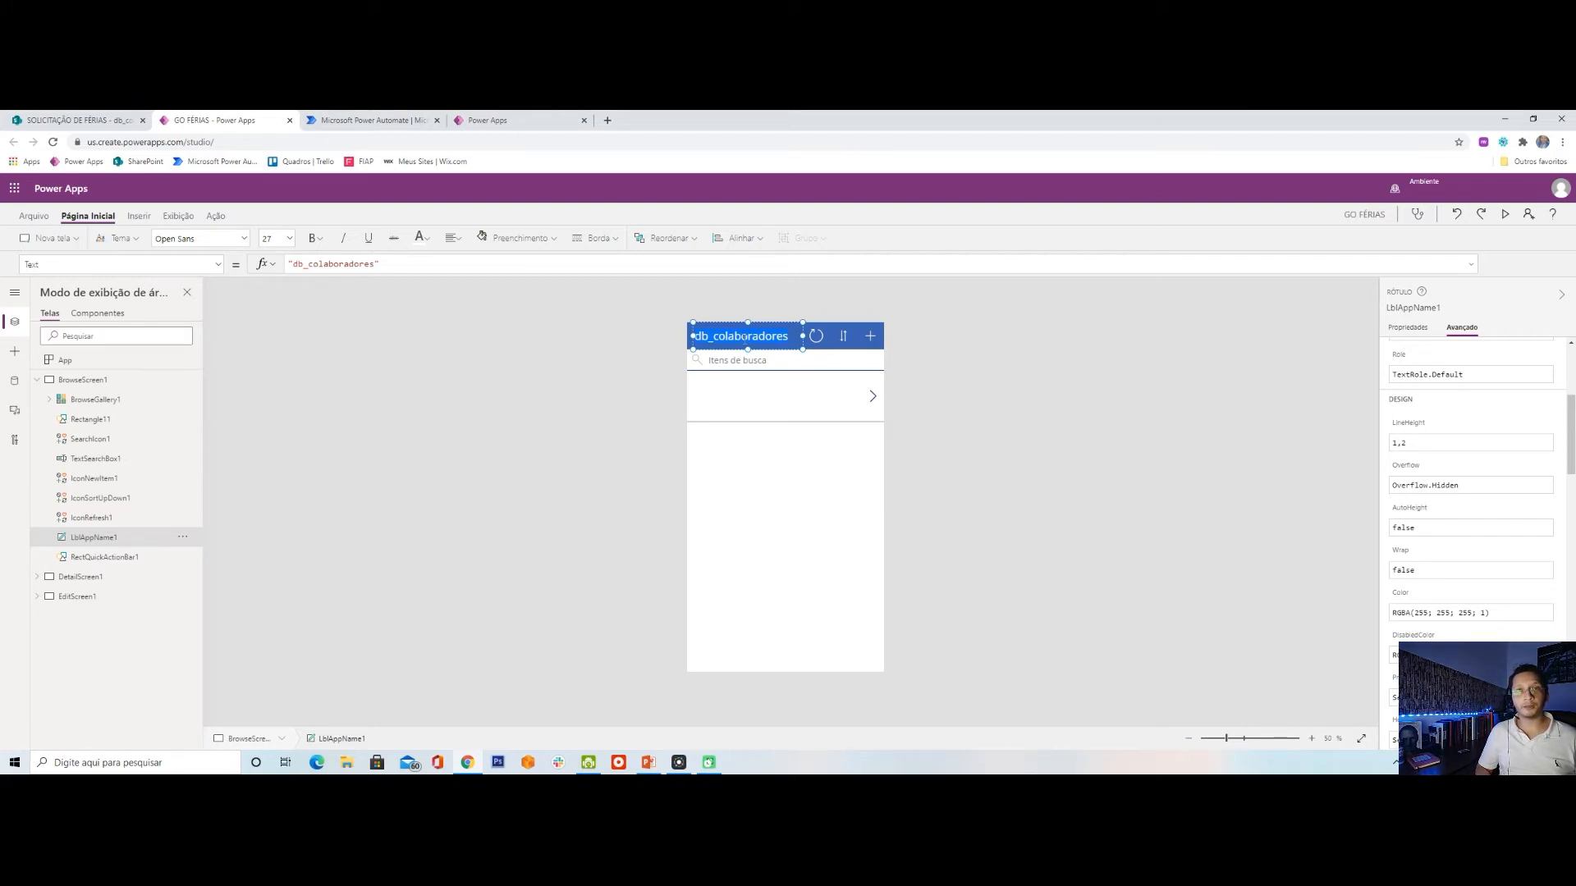
type("SO")
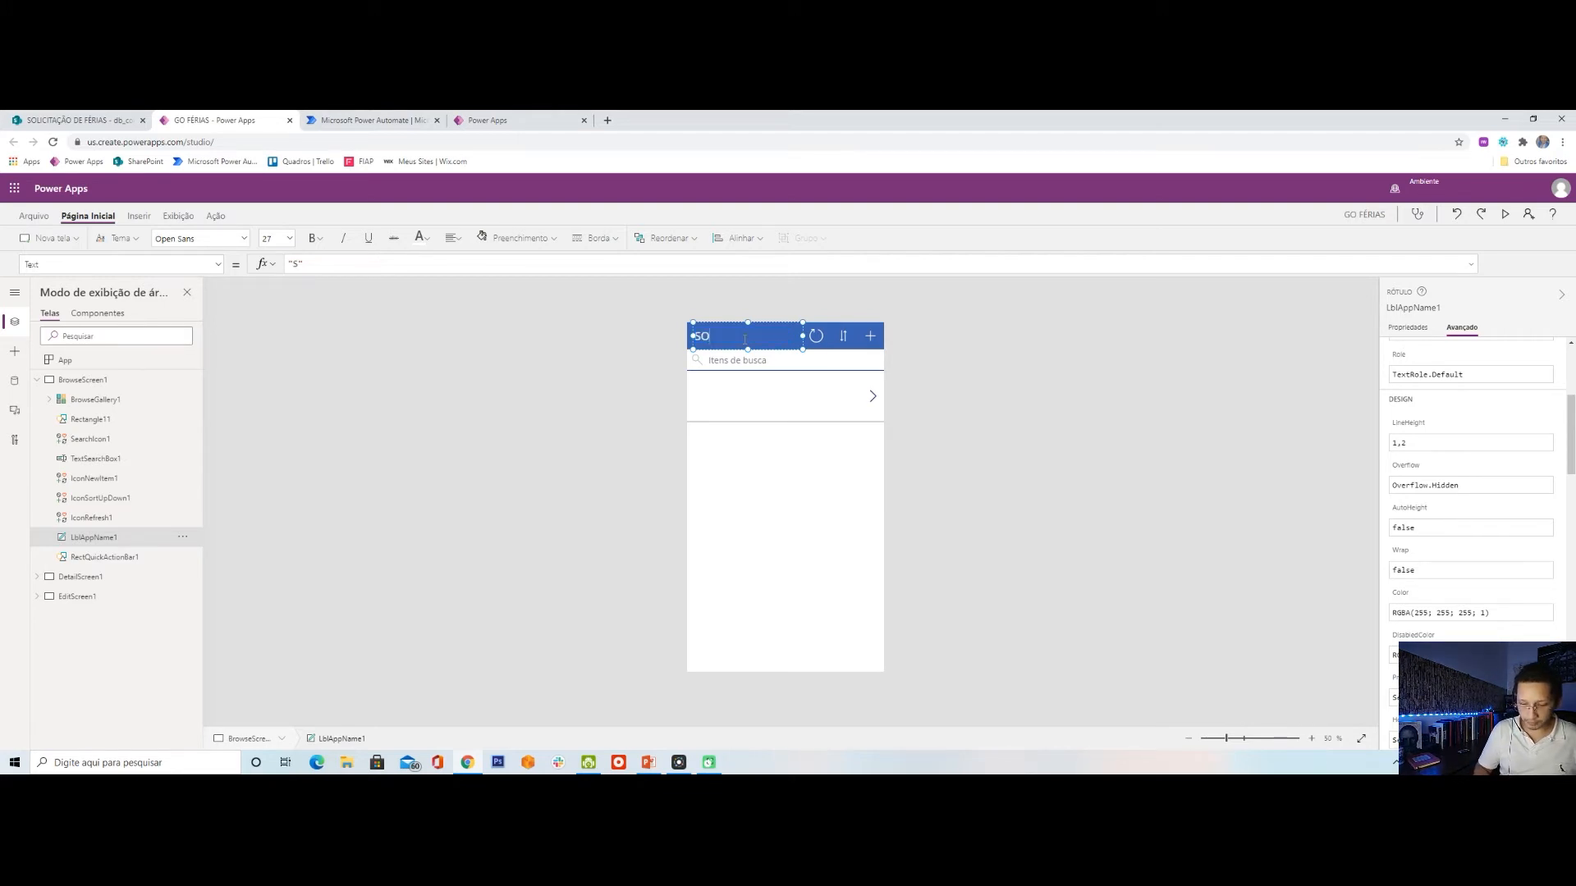
type("LICITAÇÕE")
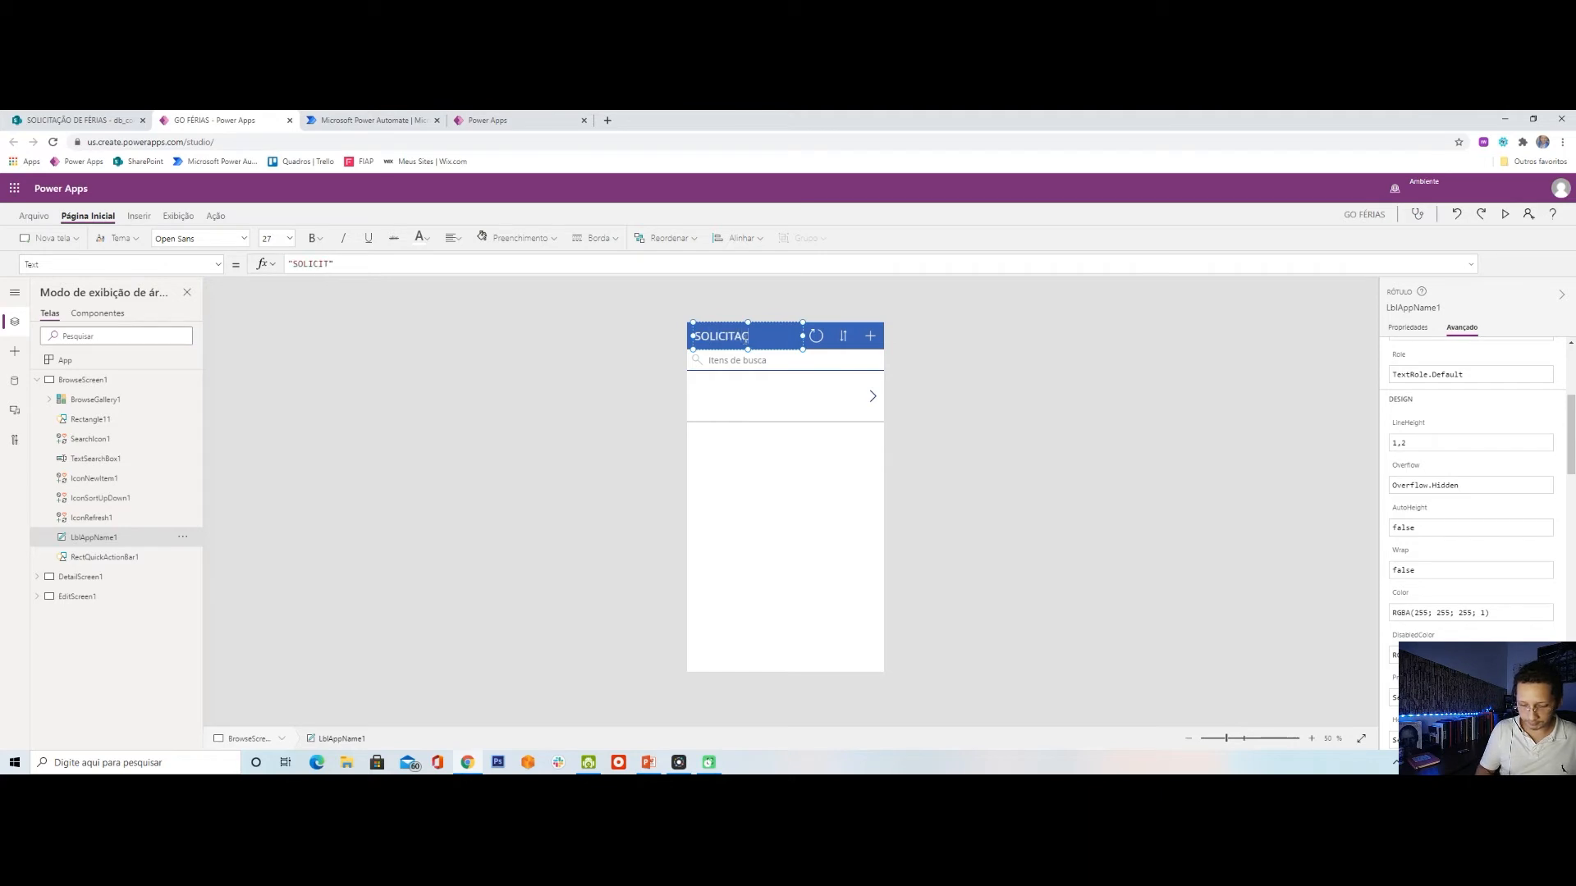
type("S")
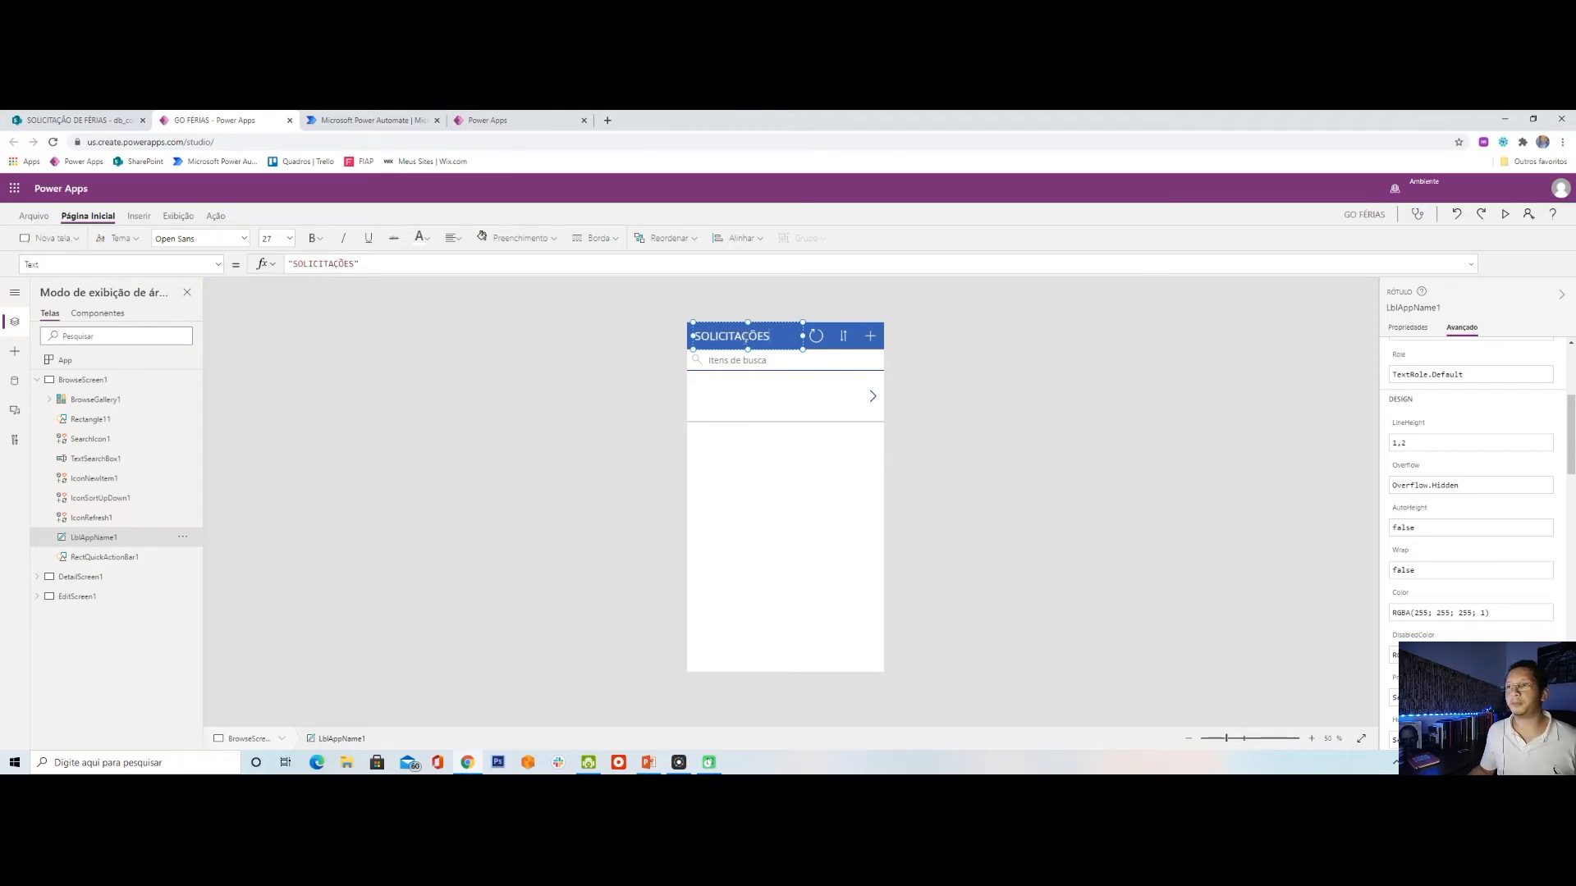
Rename BrowseScreen1 to GALERIA_SOLICITACOES and collapse it in the tree.
left_click(82, 379)
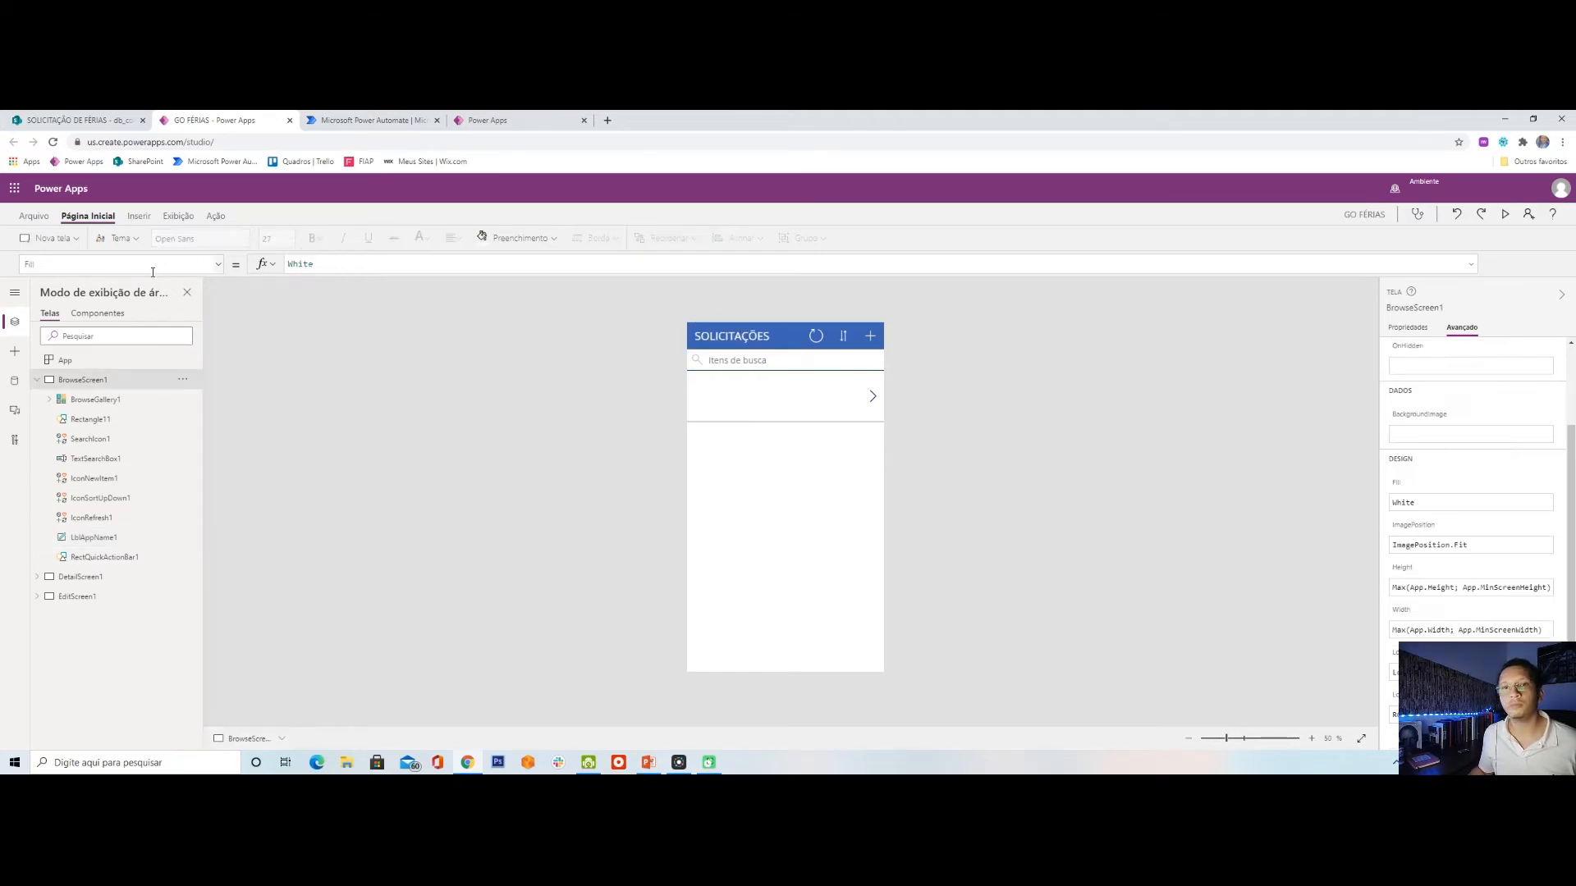
double_click(83, 378)
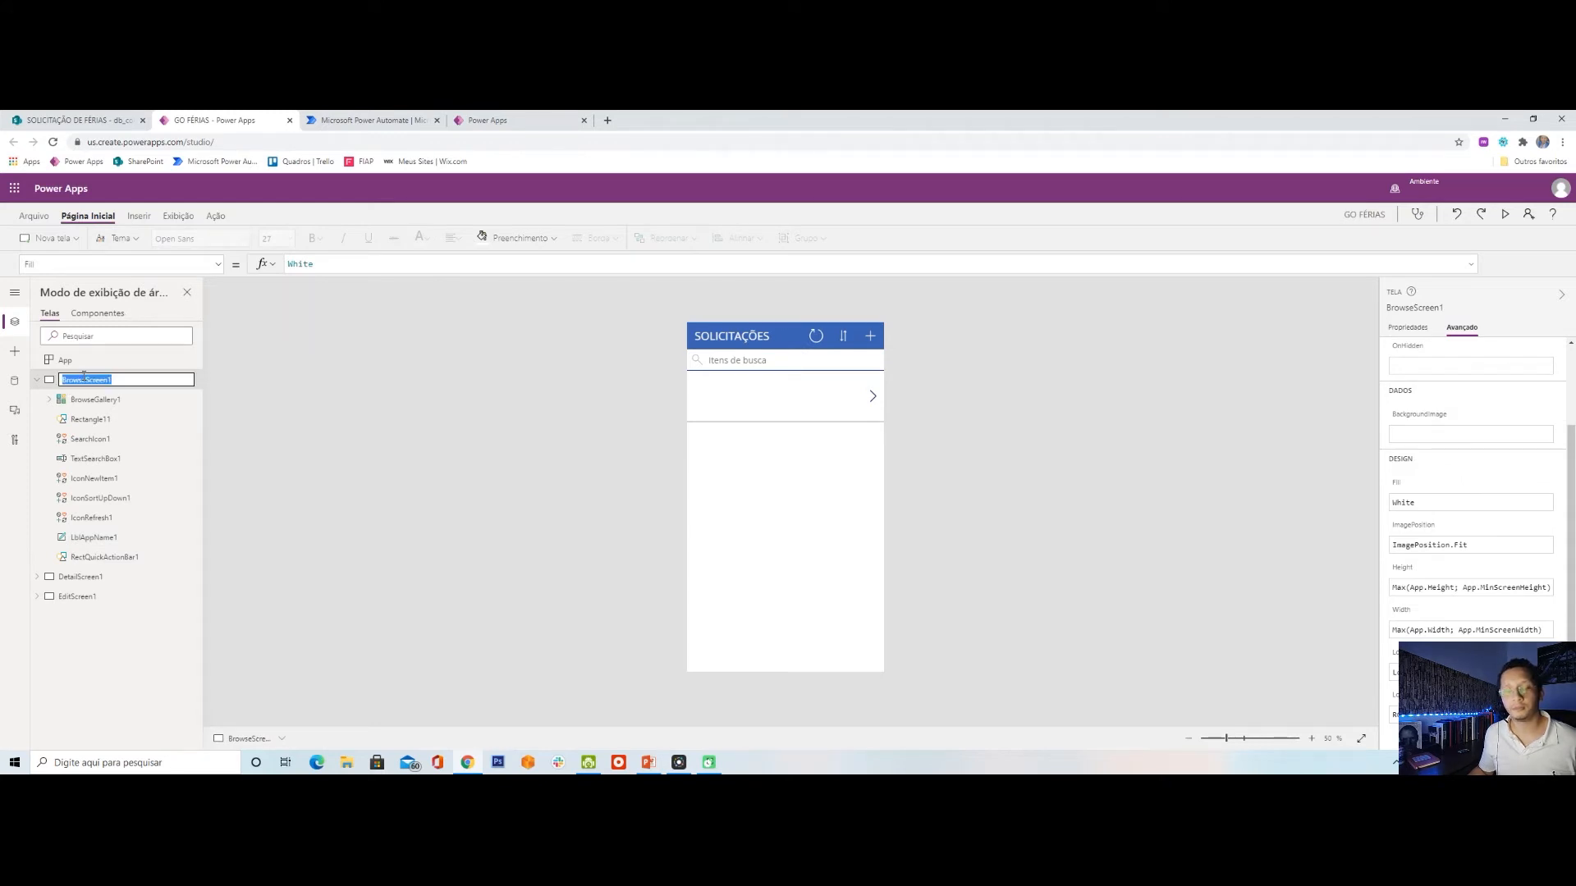
key("BackSpace")
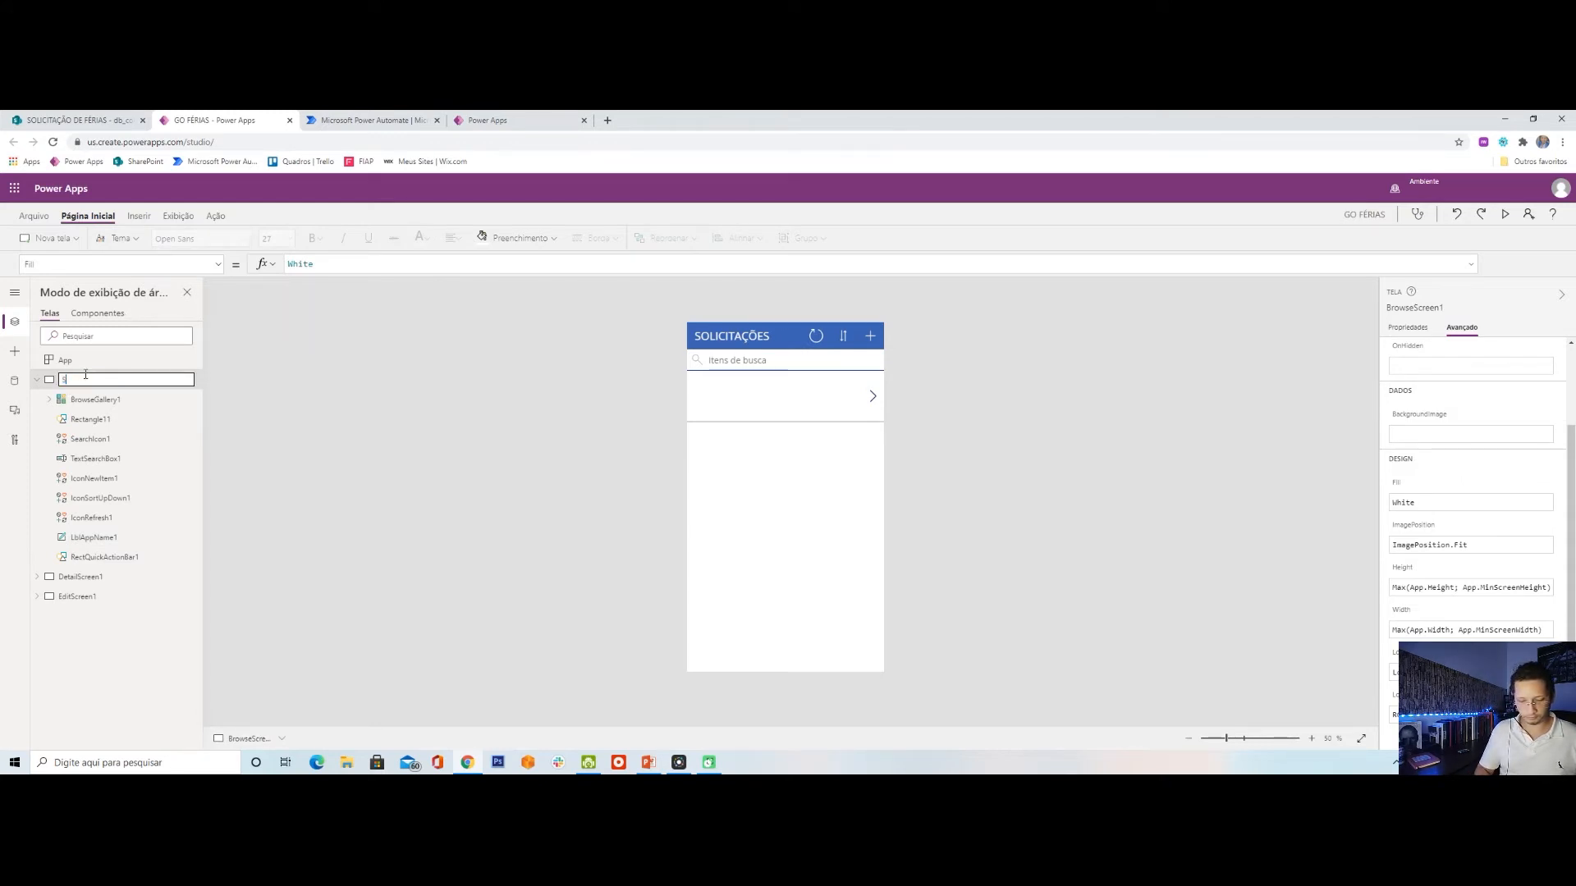
type("GALERIA")
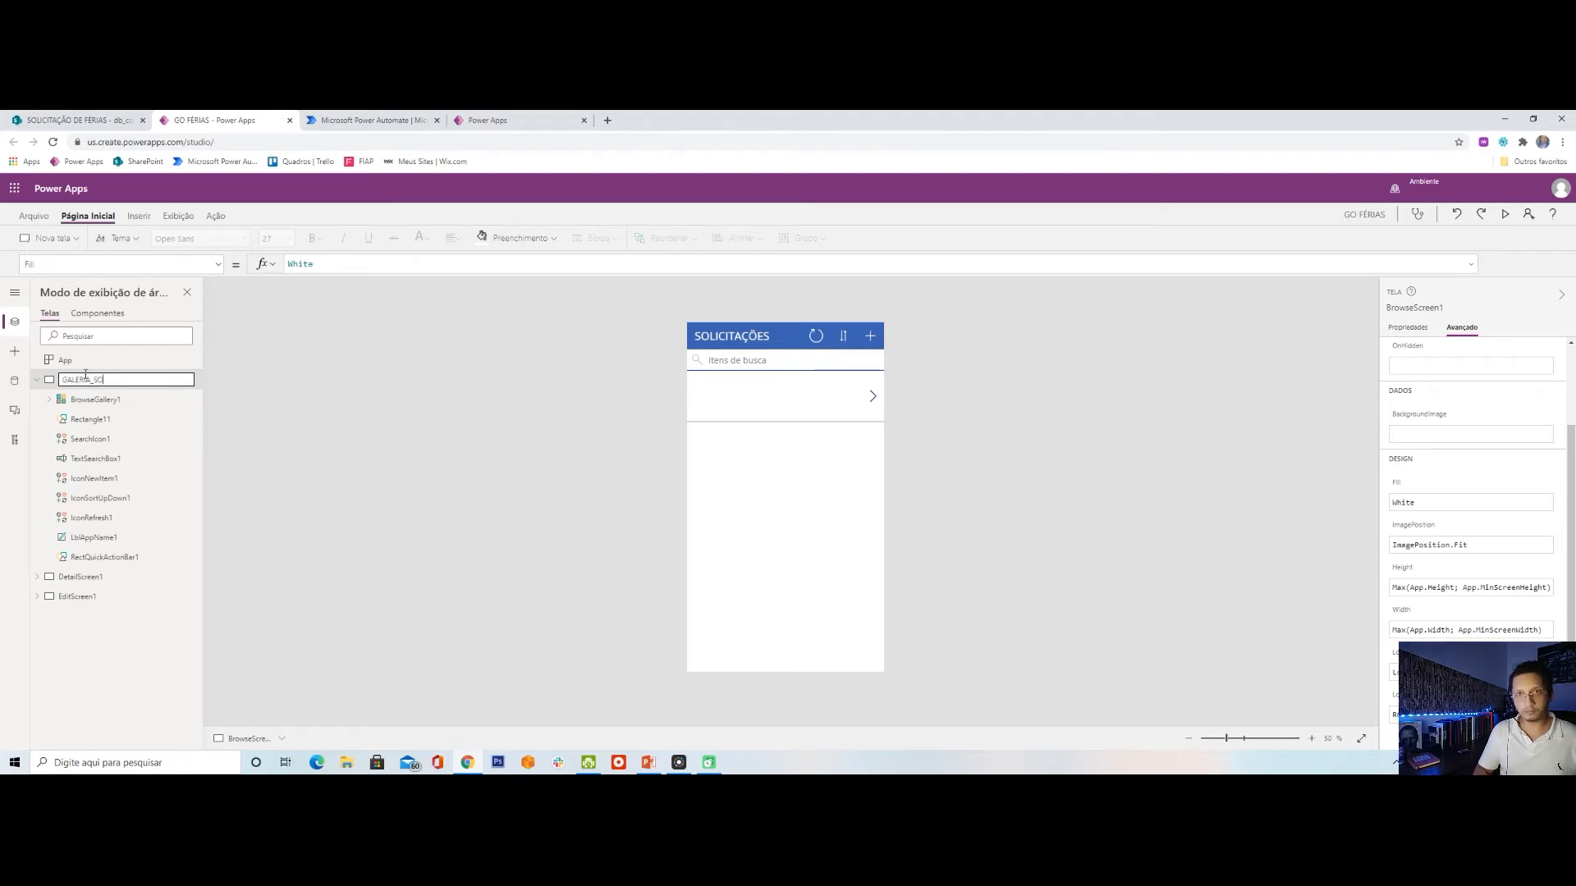
type("_SOLICITACOES")
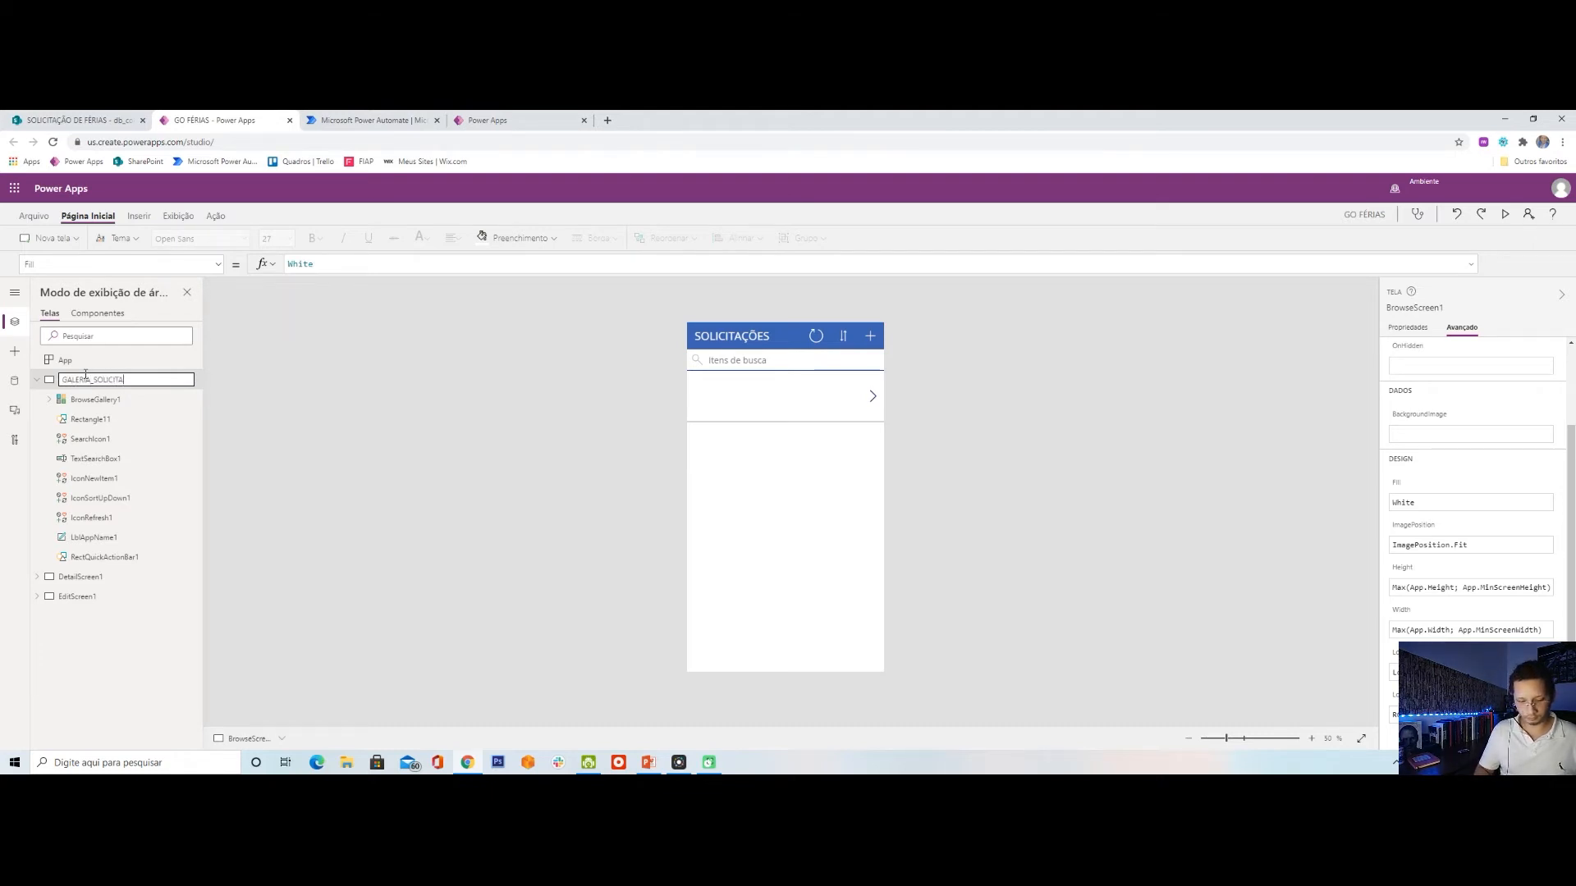
left_click(38, 380)
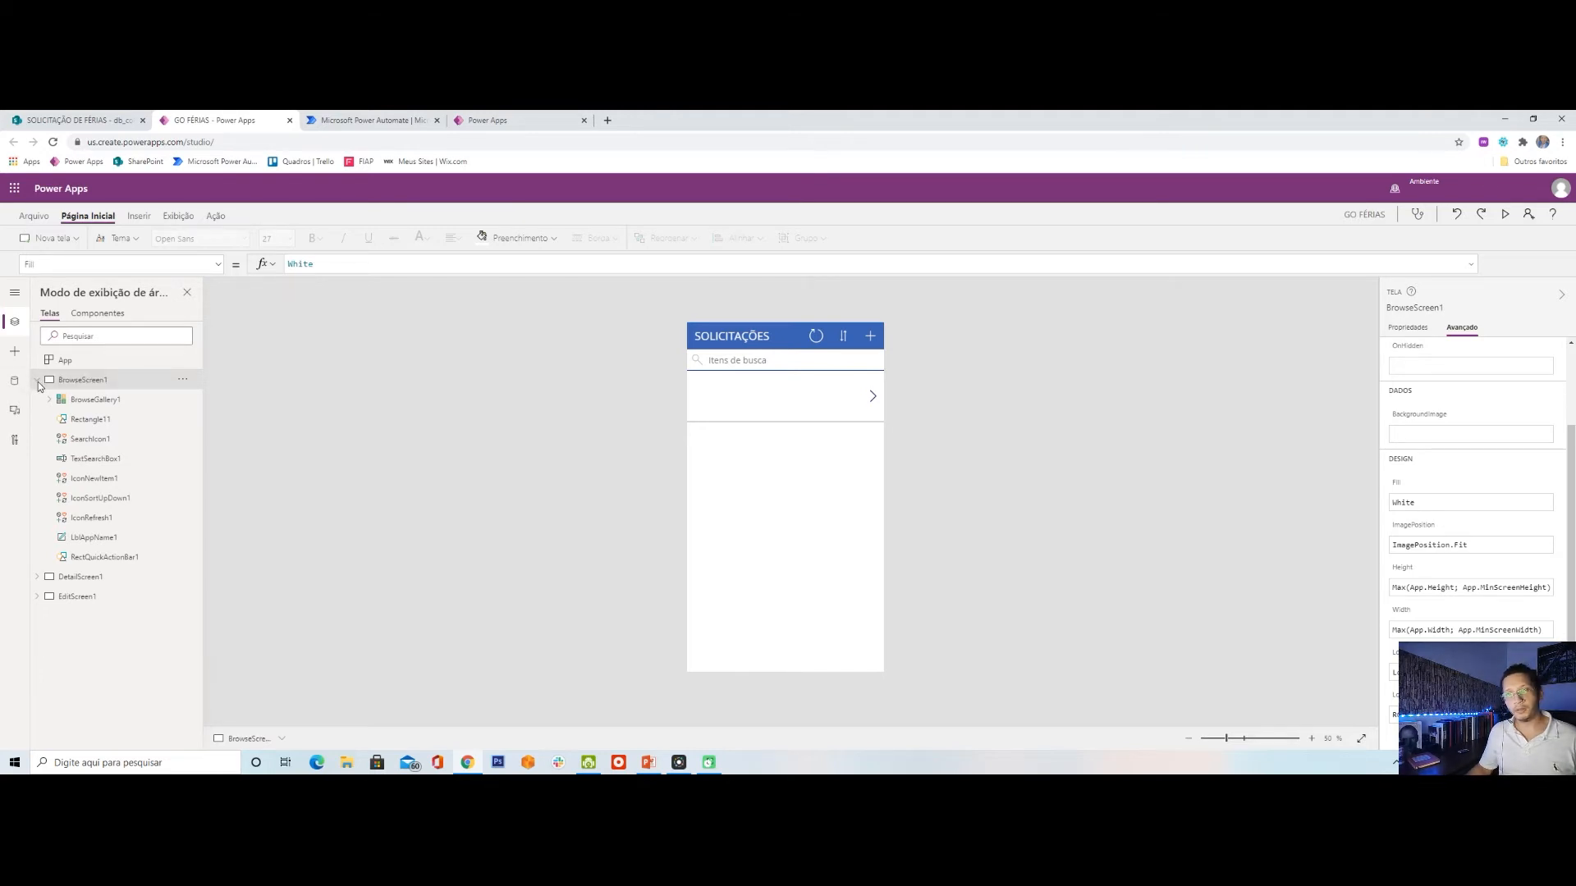
left_click(38, 382)
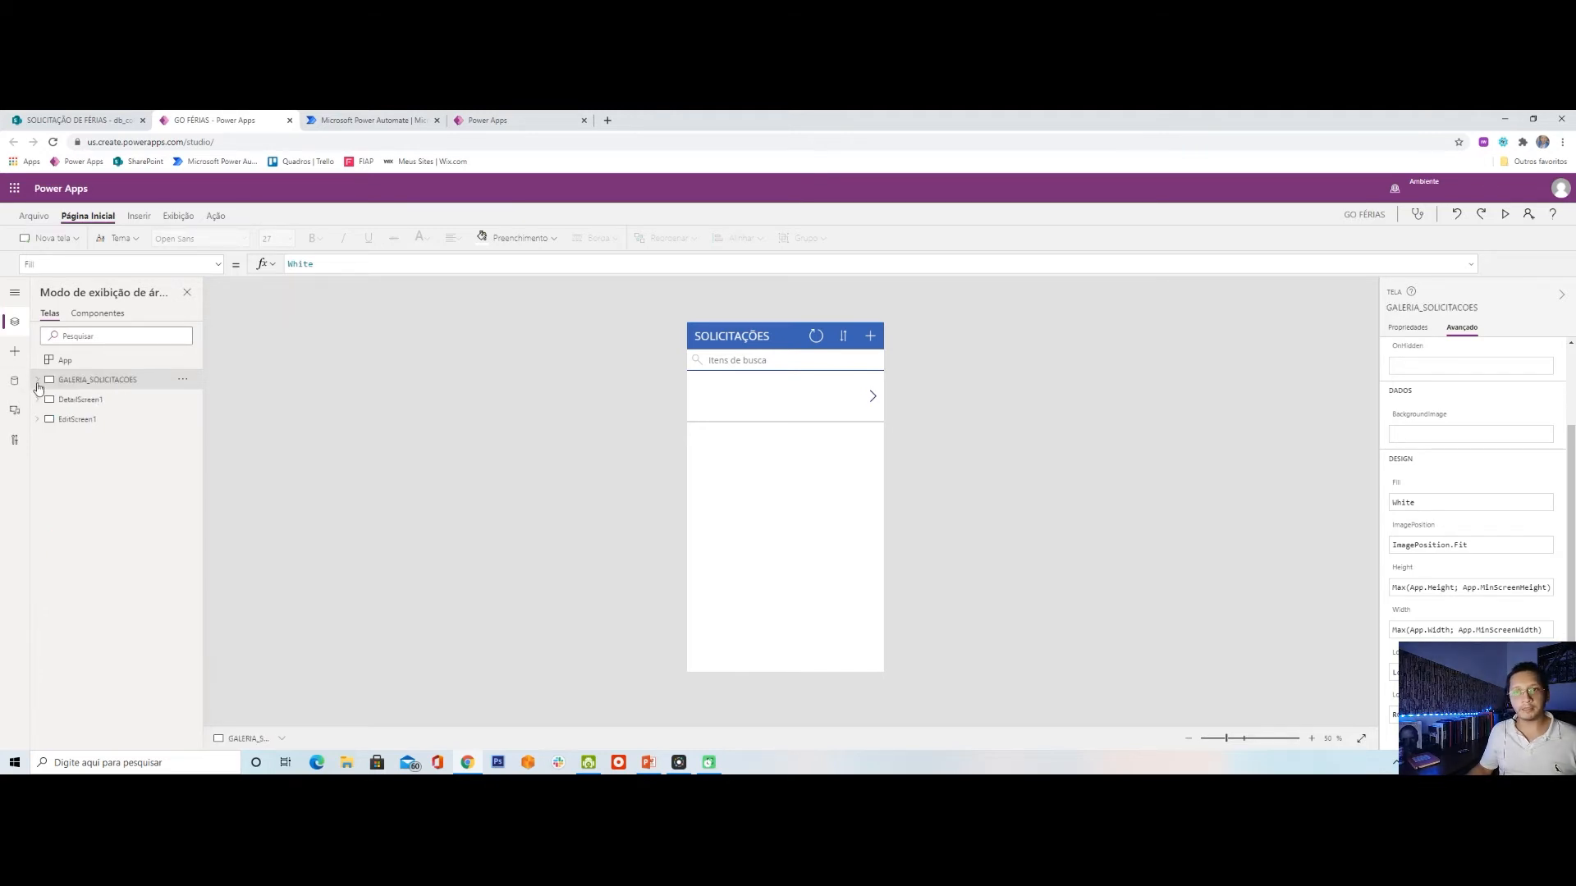
Rename DetailScreen1 to DETALHE_SOLICITACAO.
left_click(100, 399)
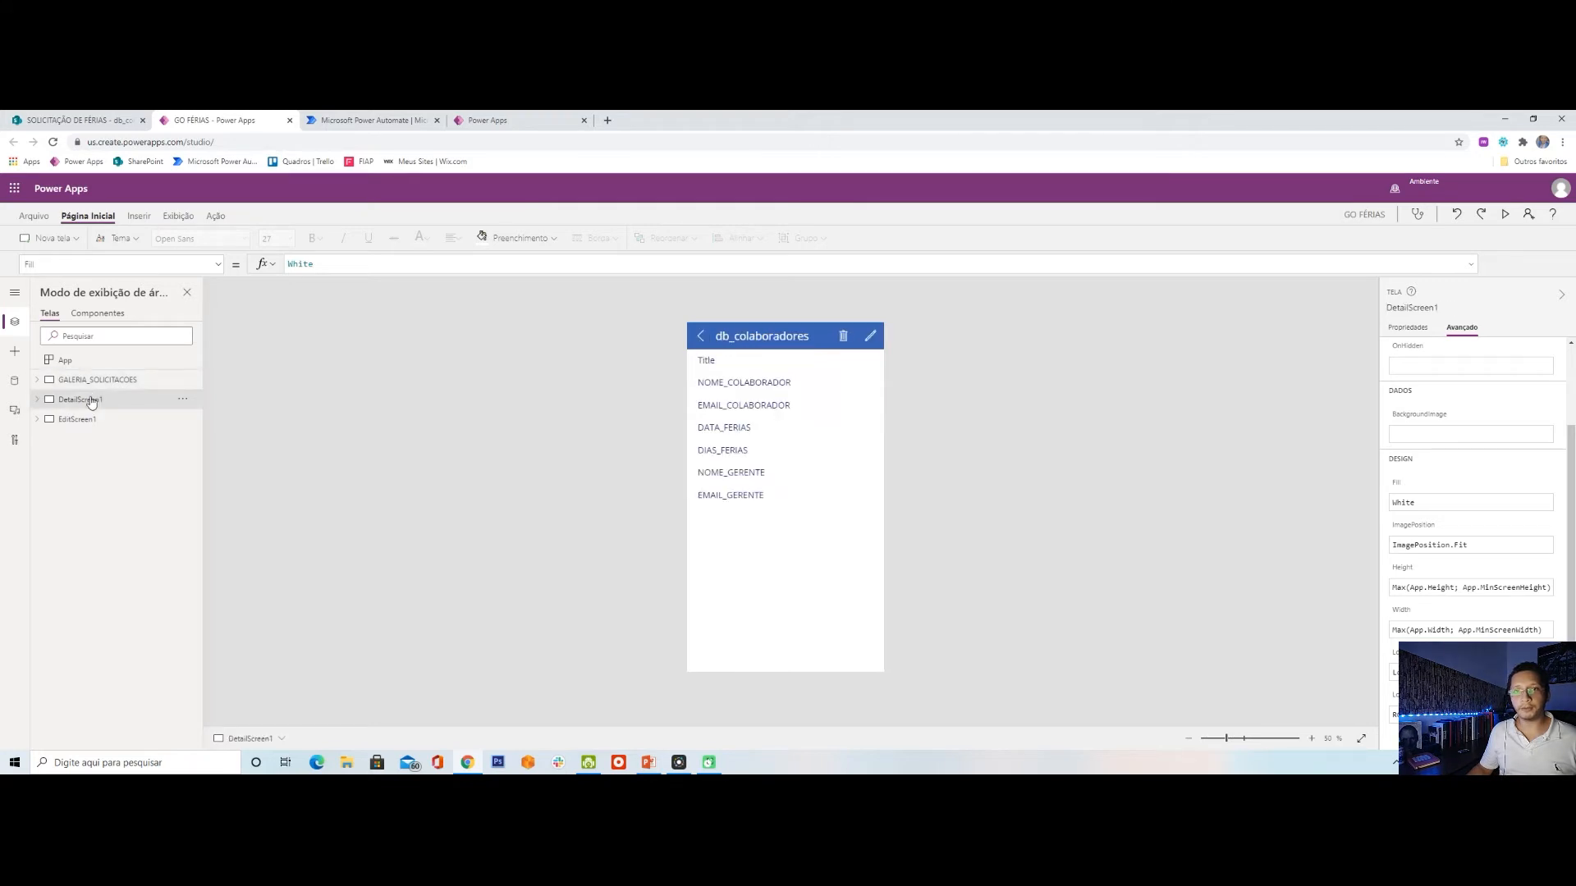
double_click(92, 399)
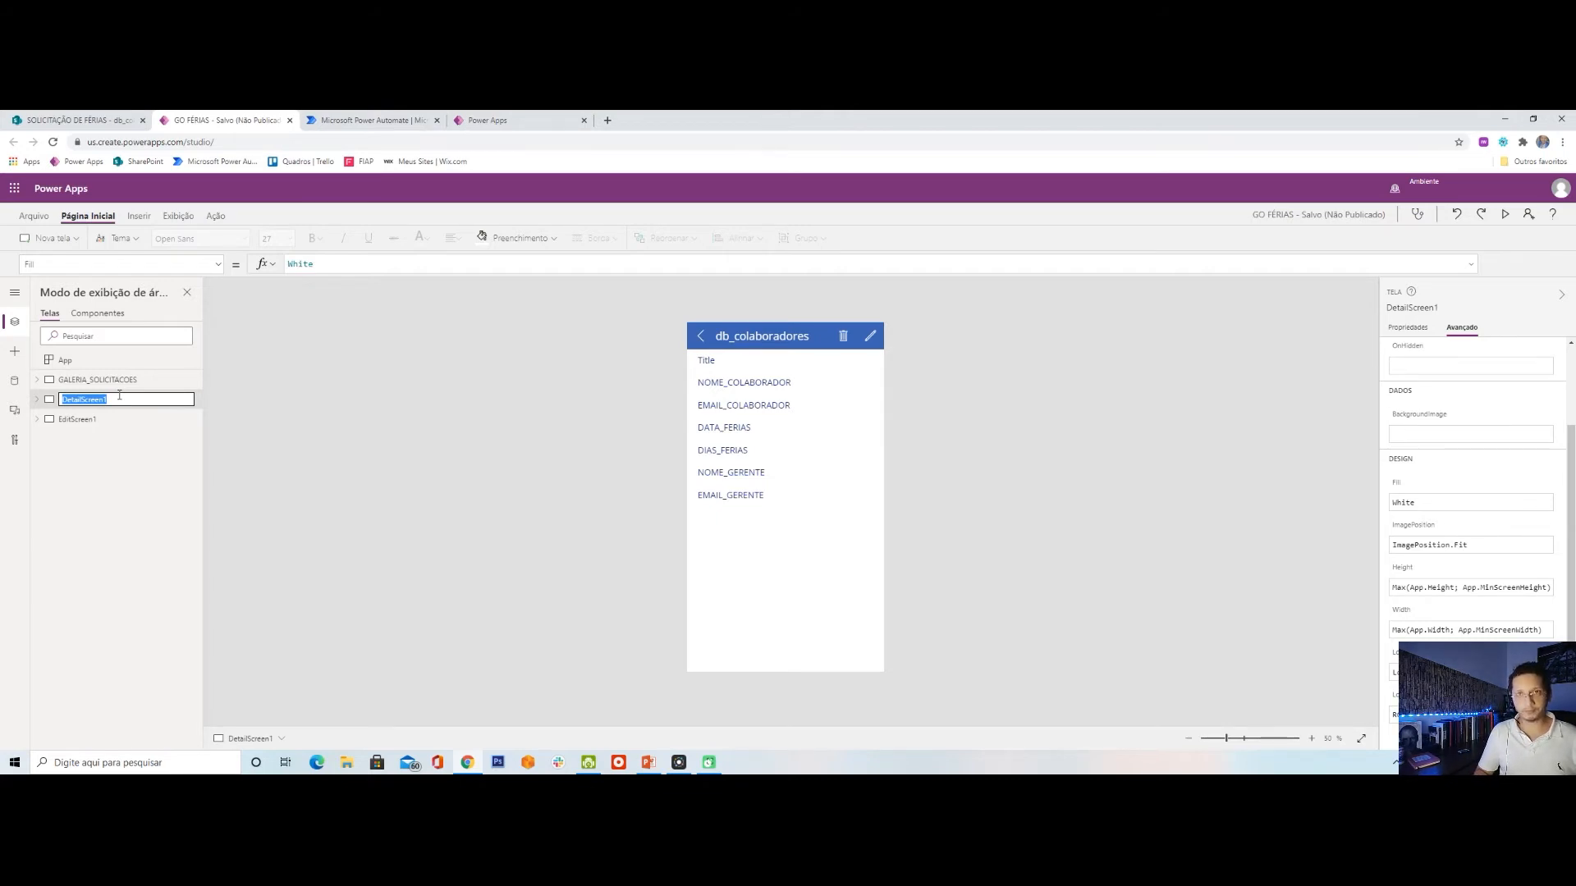
type("DETALHE_SOLICITACAO")
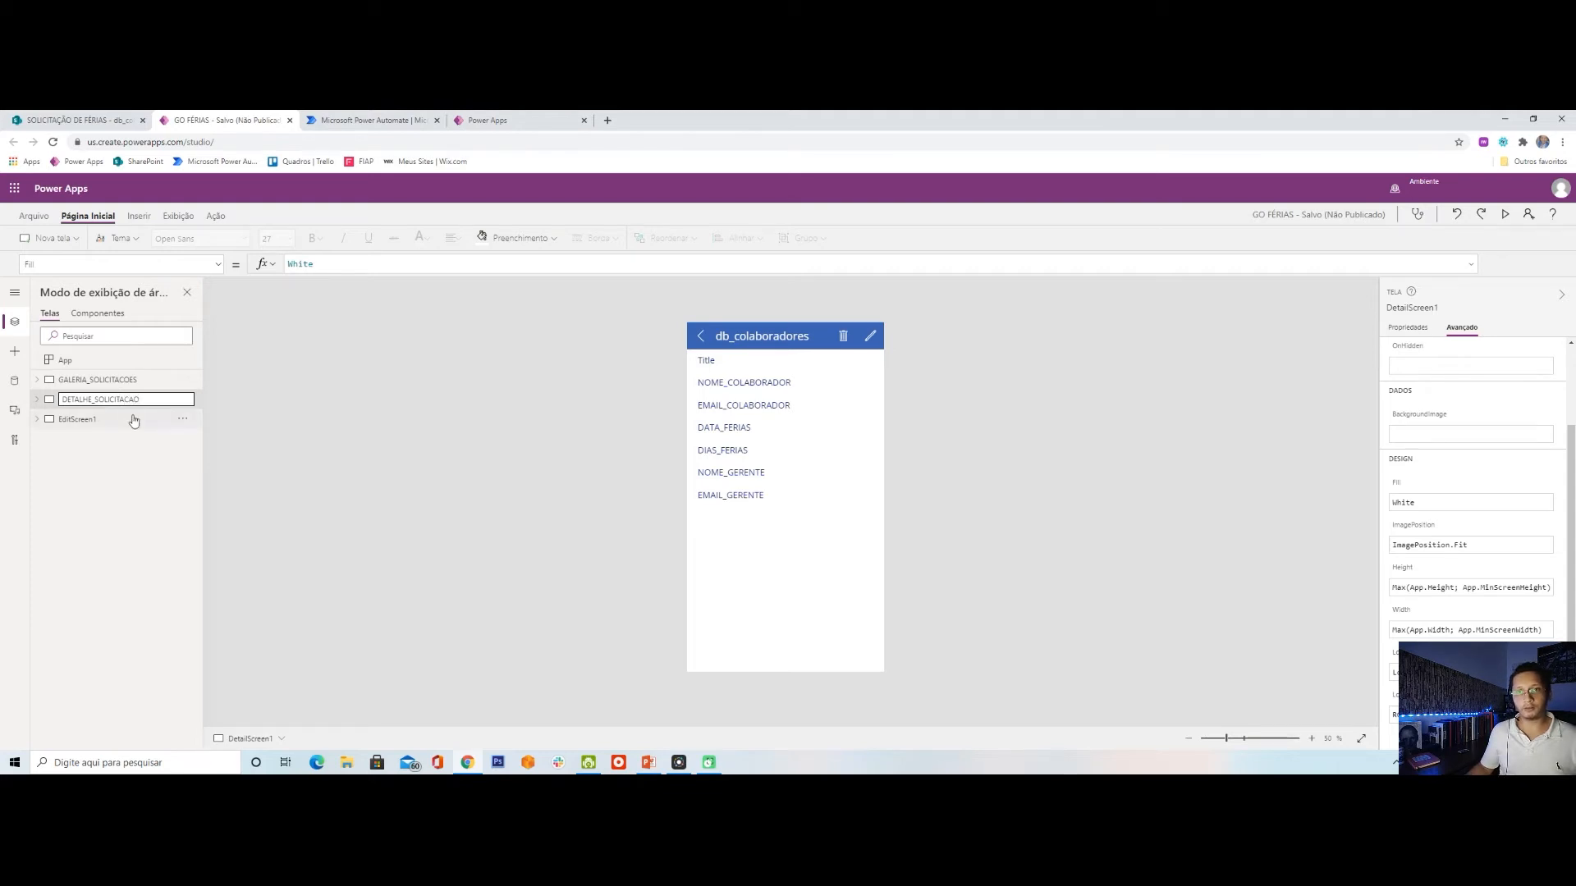
key("Escape")
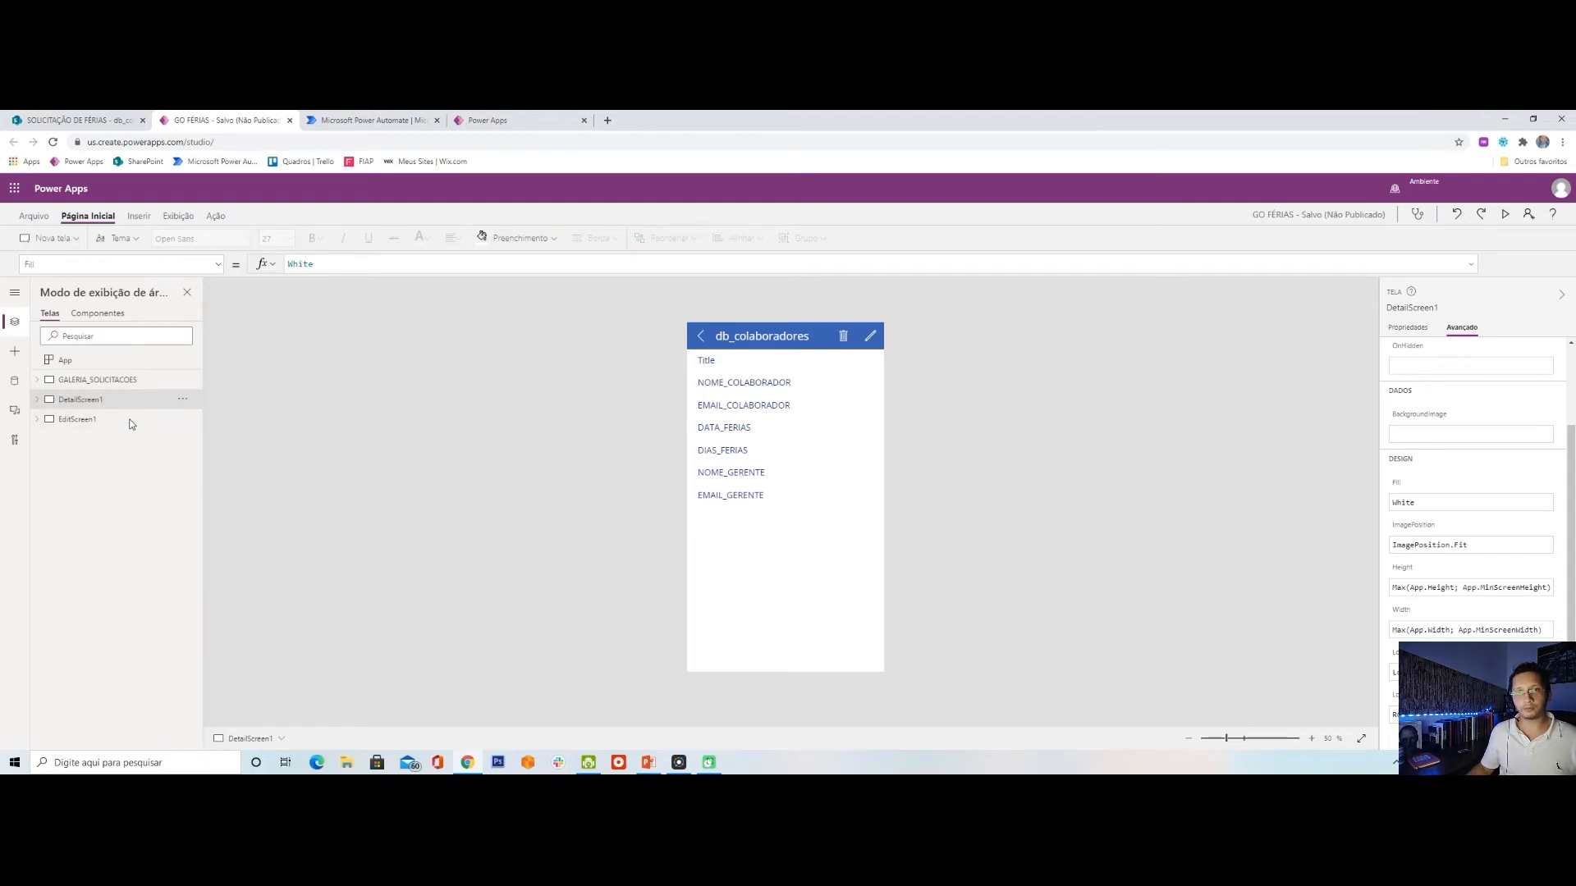
Rename EditScreen1 to EDITAR_SOLICITACAO.
double_click(132, 421)
type("EDITAR_")
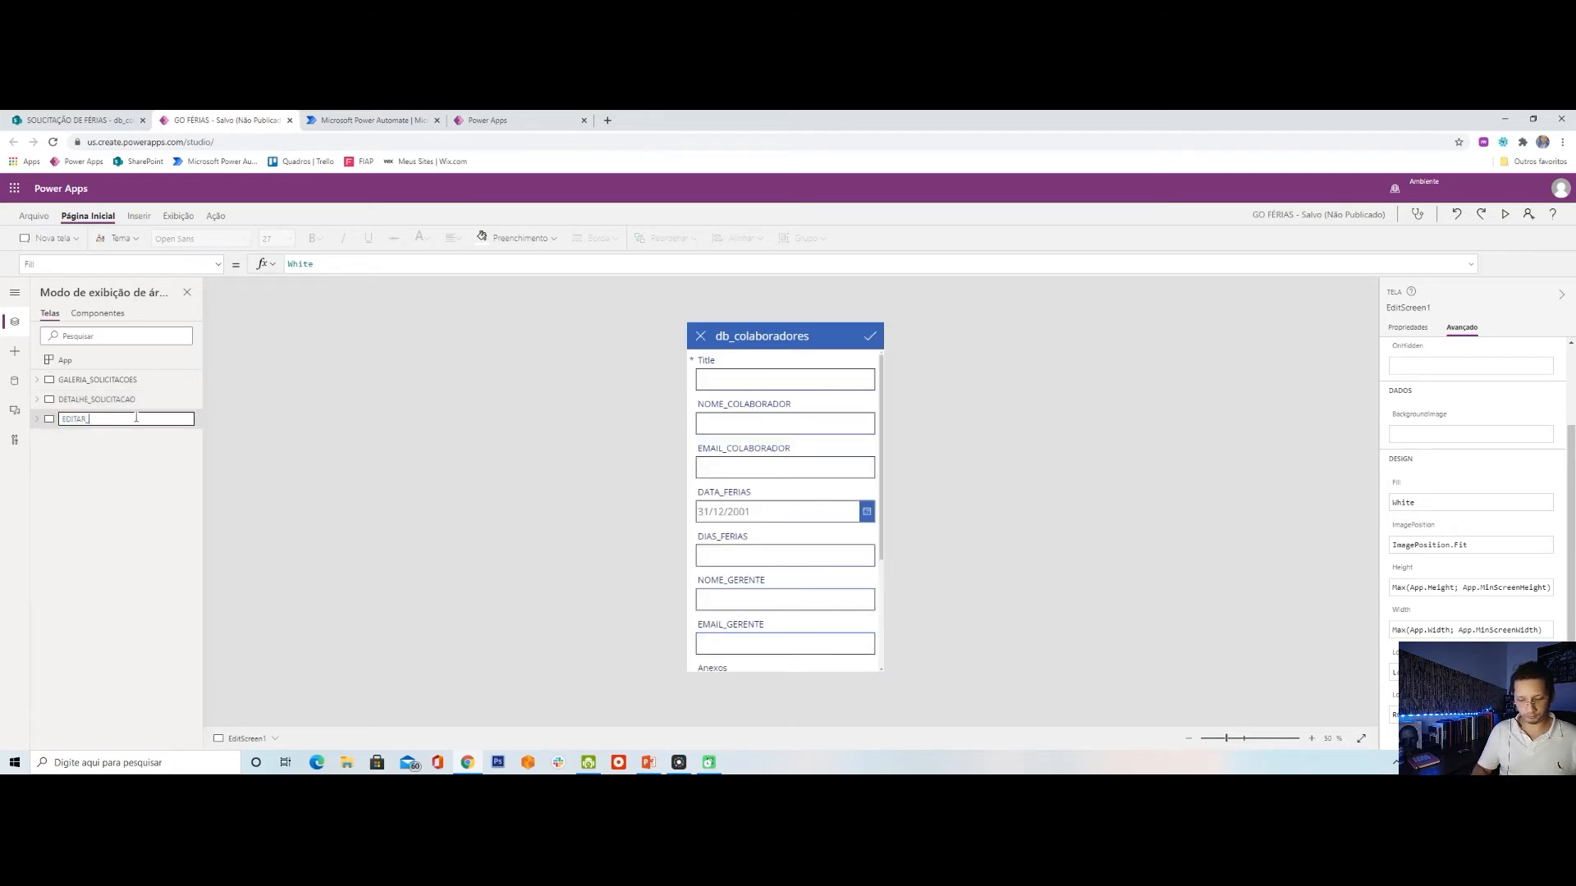
type("SOLICITACAO")
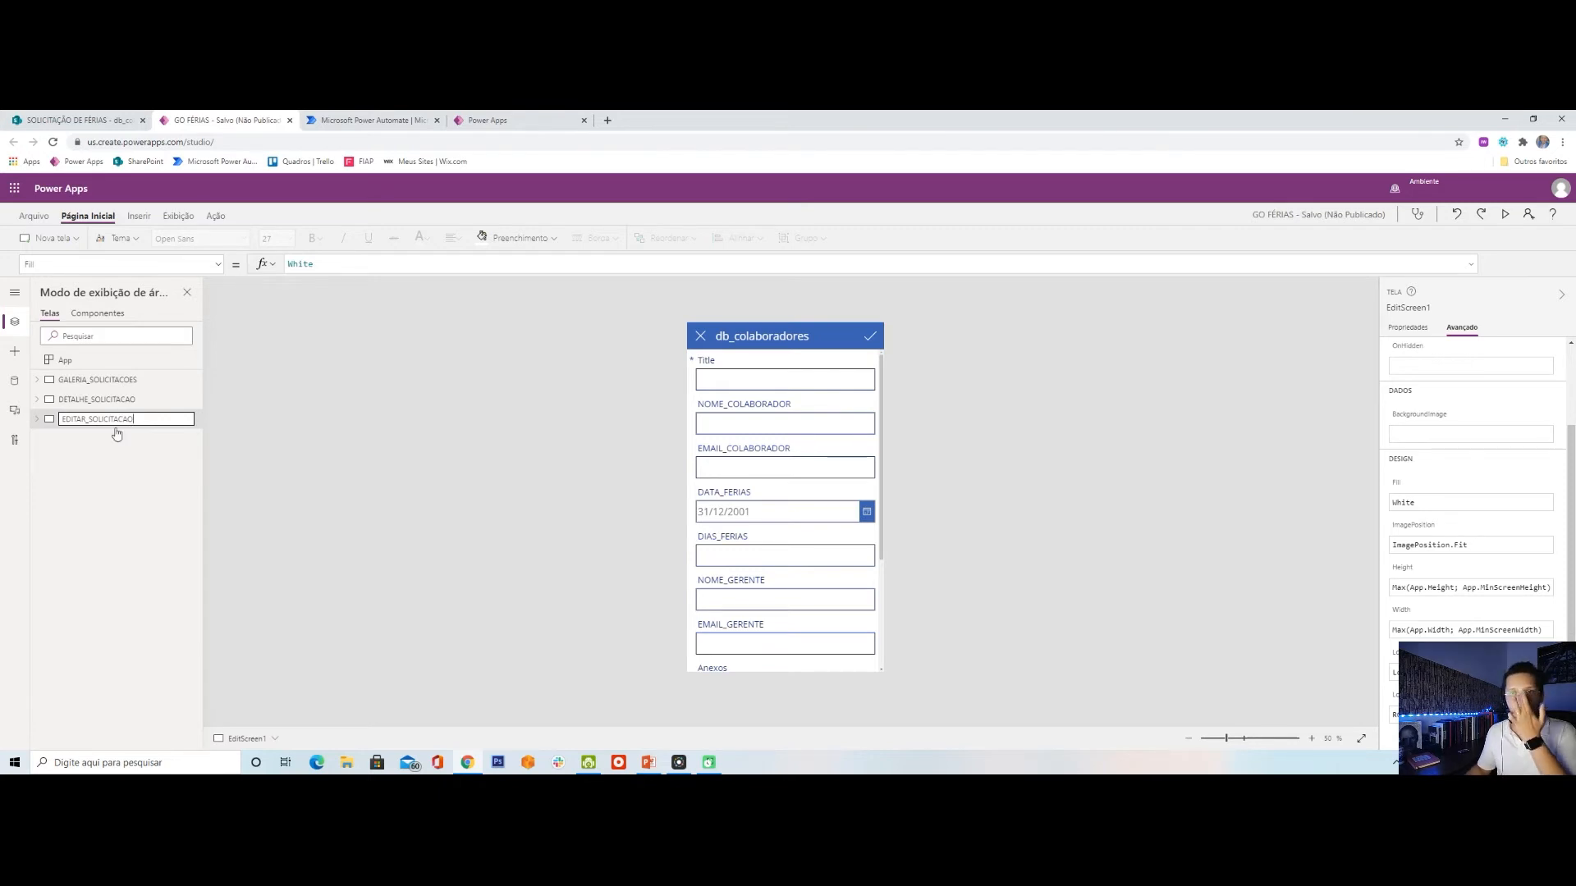
left_click(135, 473)
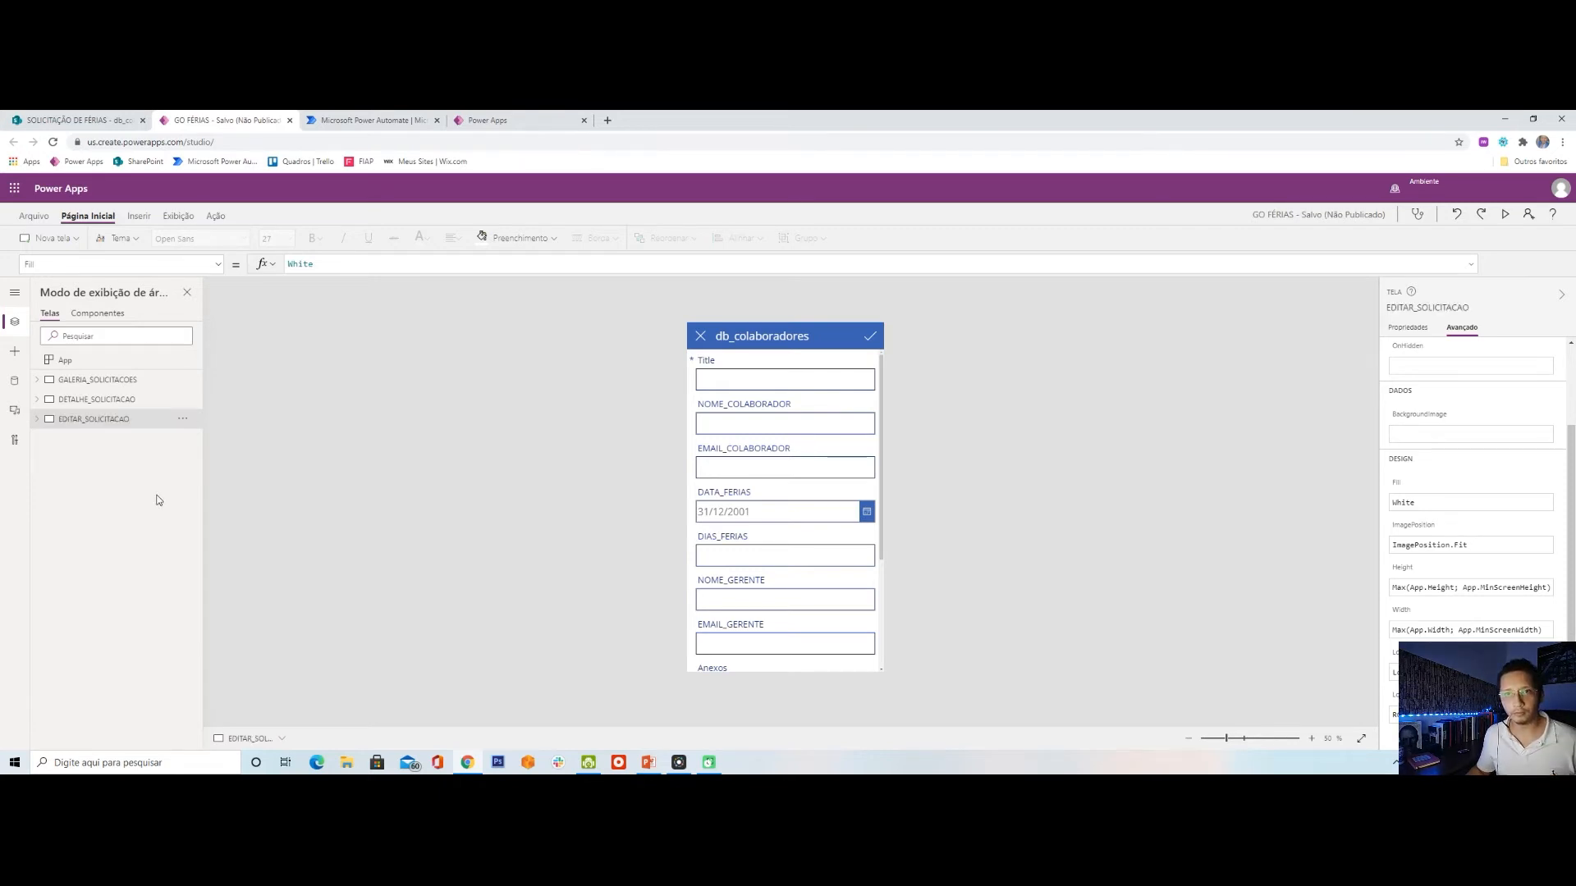
Change the header title of the DETALHE_SOLICITACAO screen to DETALHE SOLICITAÇÃO and set its font size to 24.
left_click(120, 382)
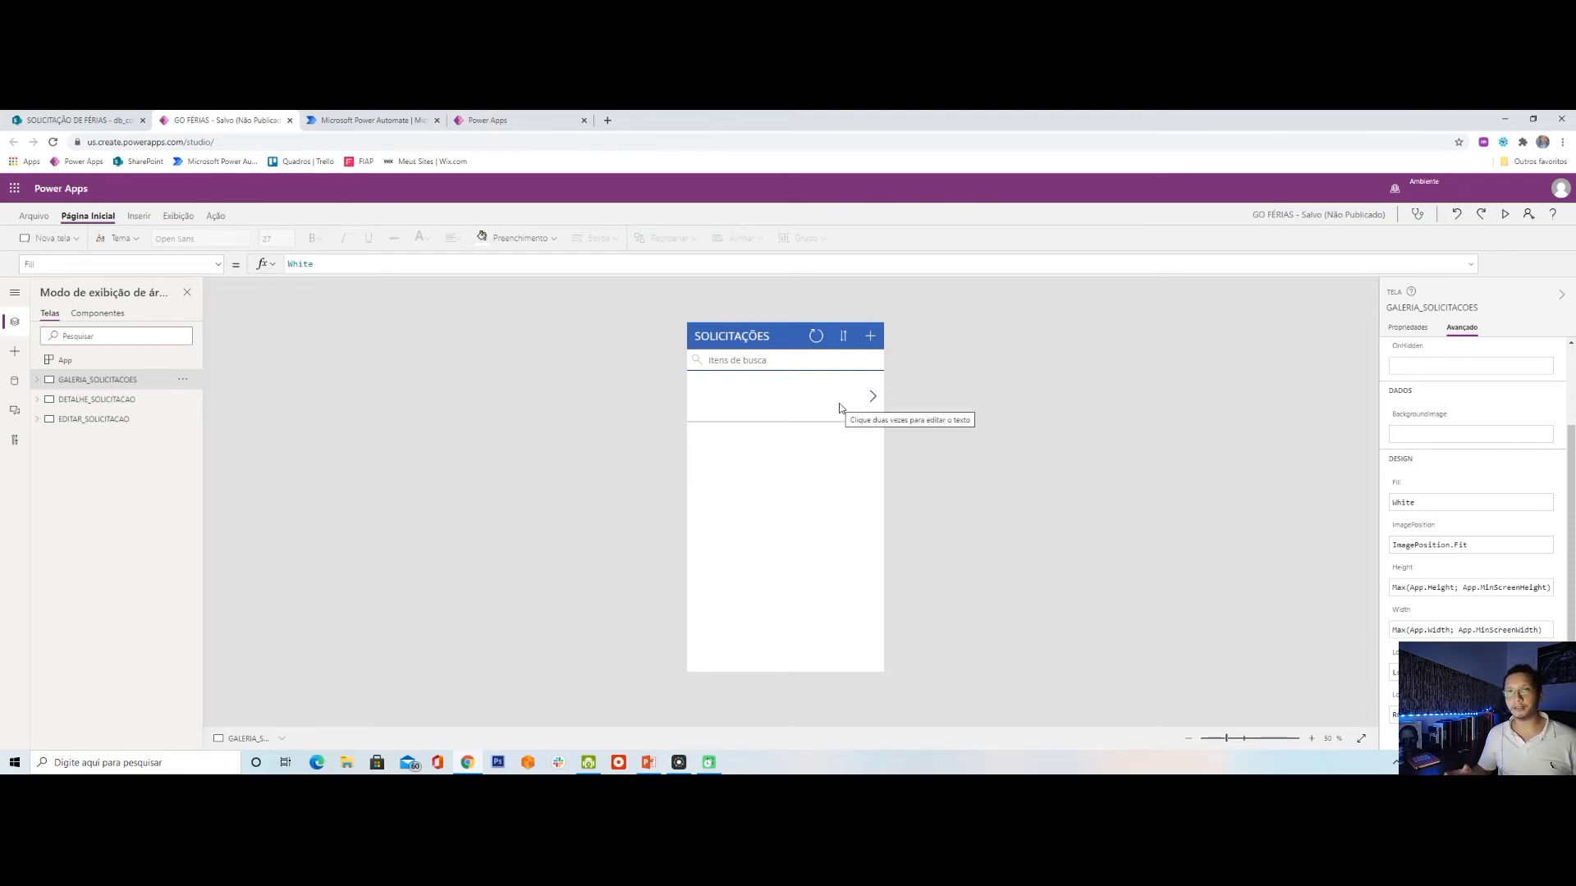
left_click(116, 401)
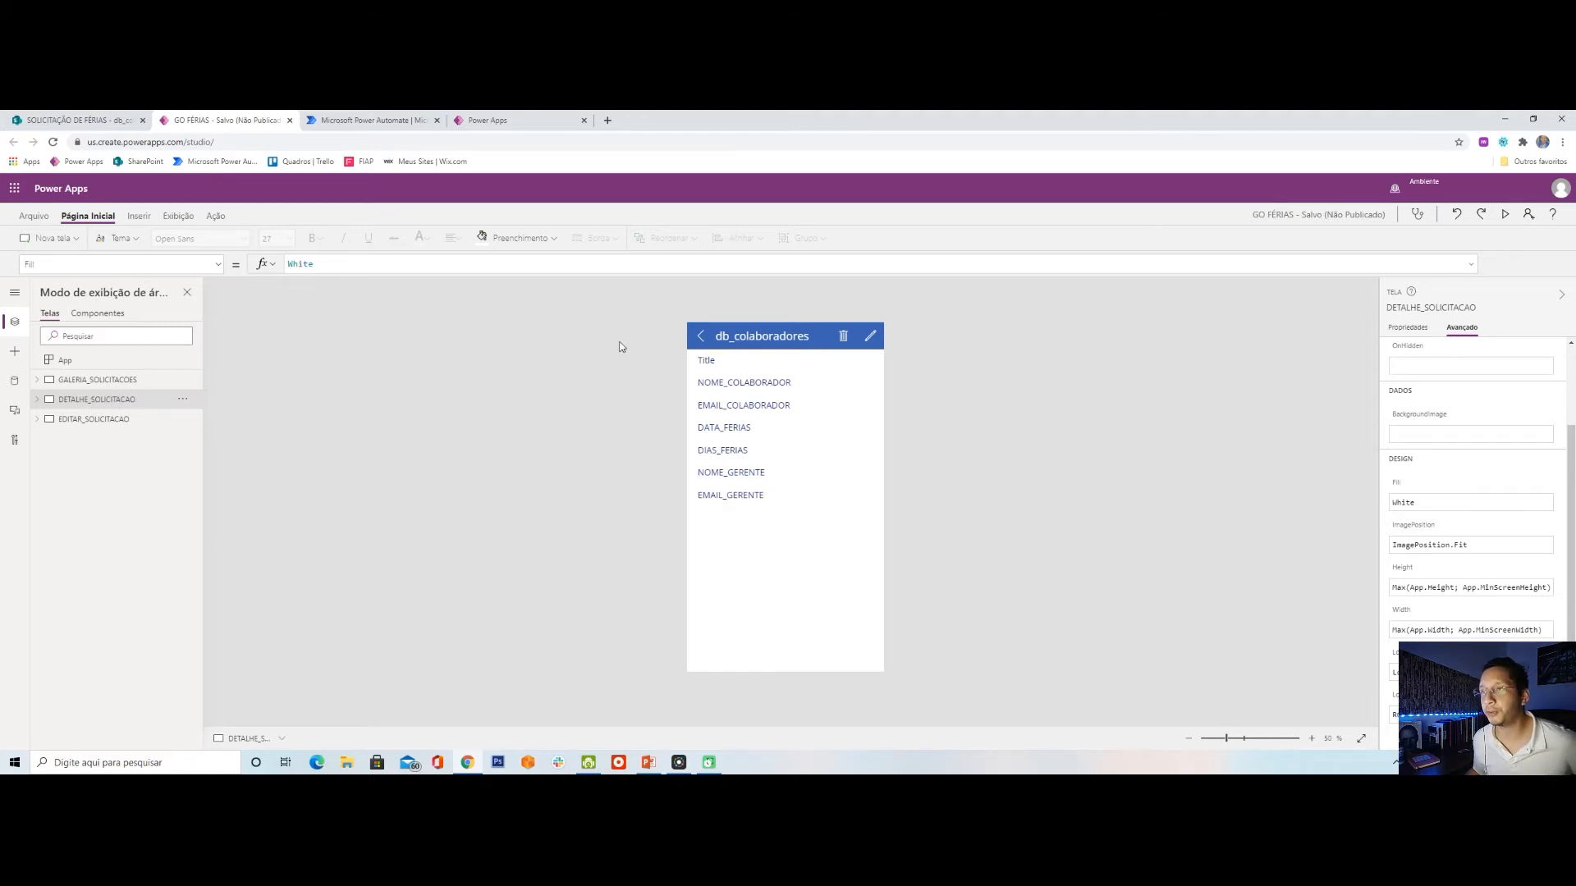
left_click(778, 338)
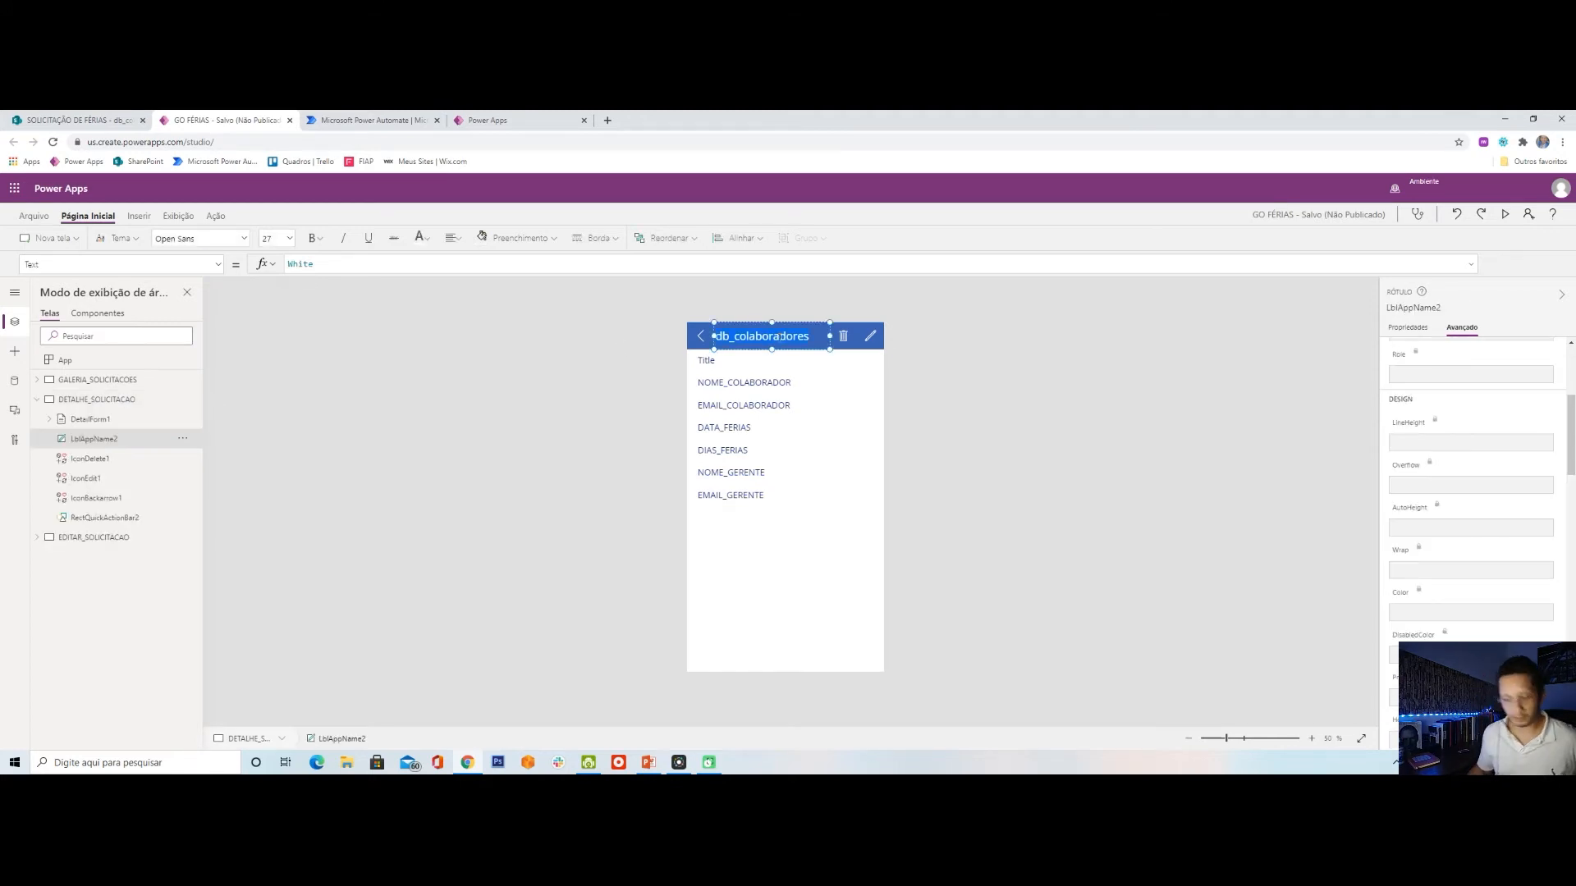
type("DETALHE SOLICITA")
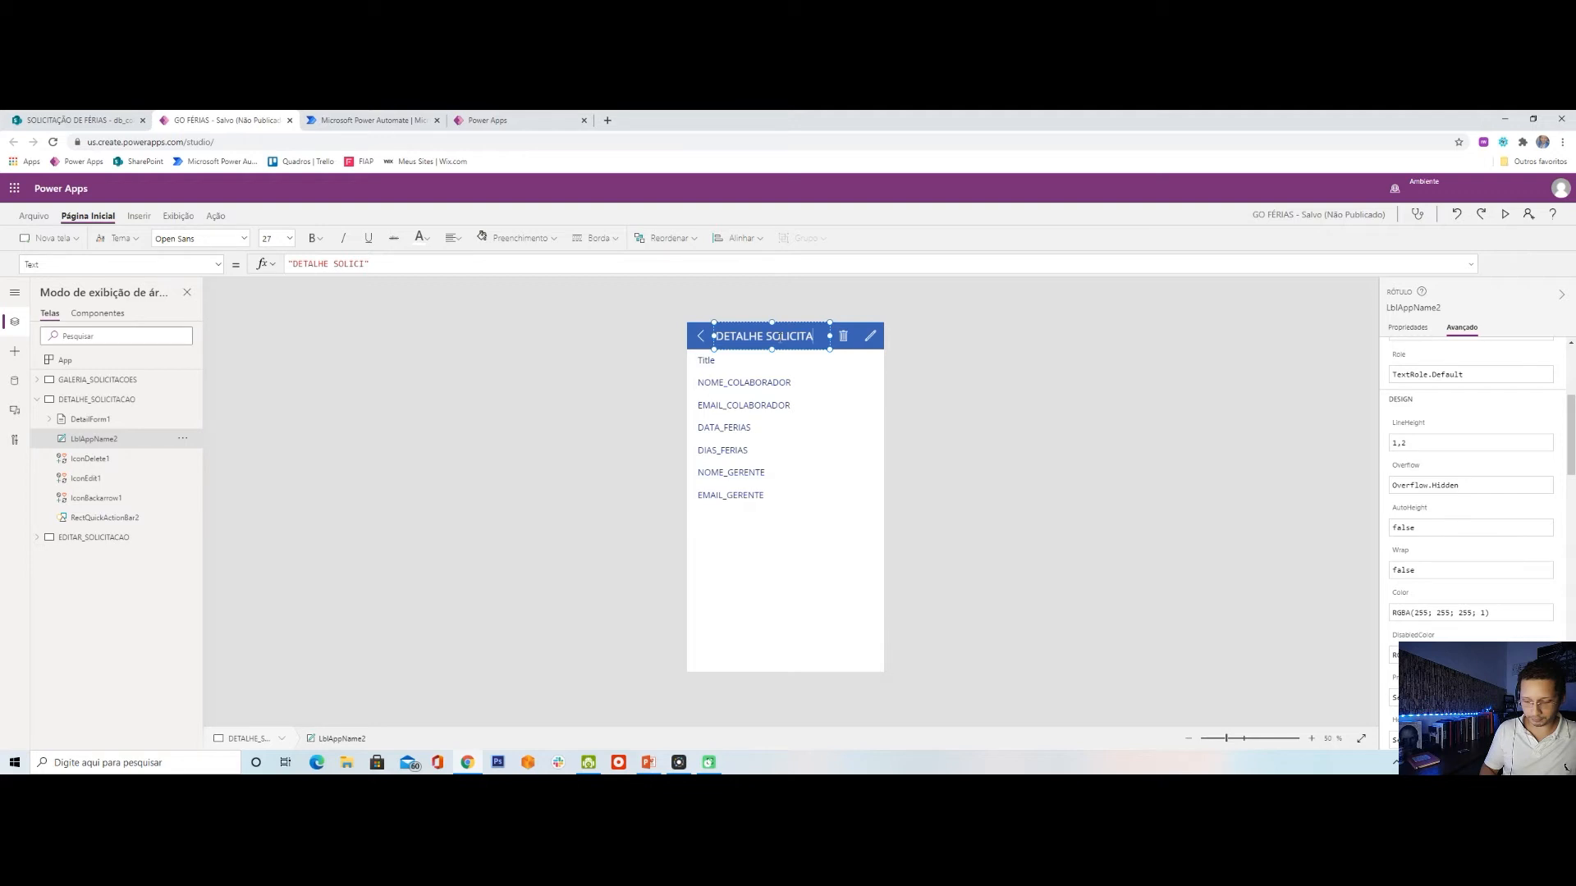
type("ÇÃO")
left_click(276, 238)
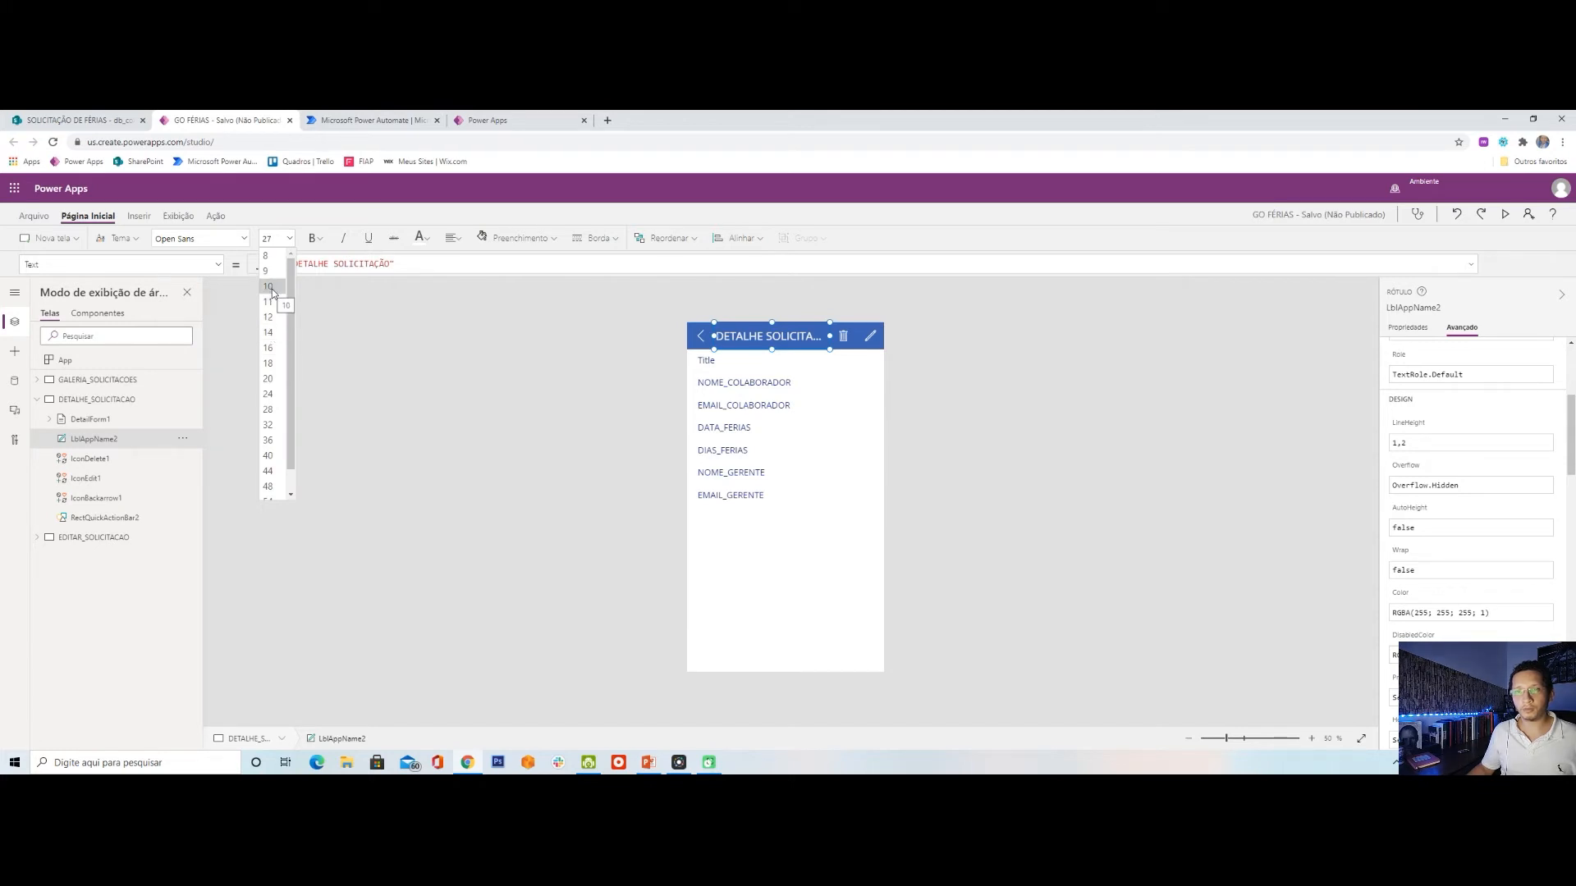
left_click(274, 394)
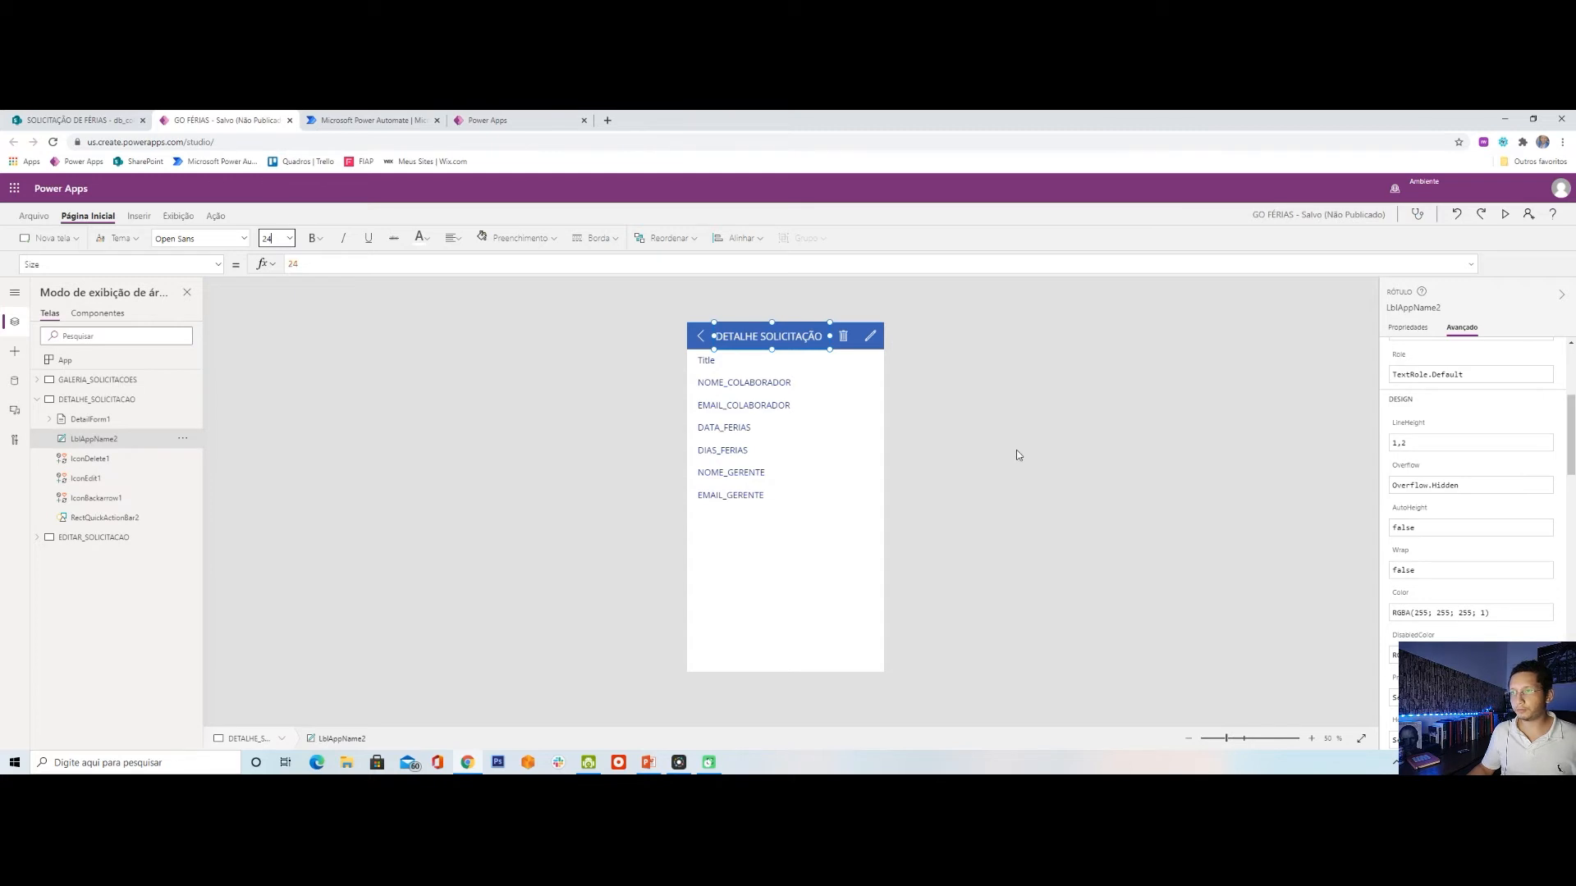
Unlock the Title card of the detail form so its advanced properties can be changed.
left_click(726, 355)
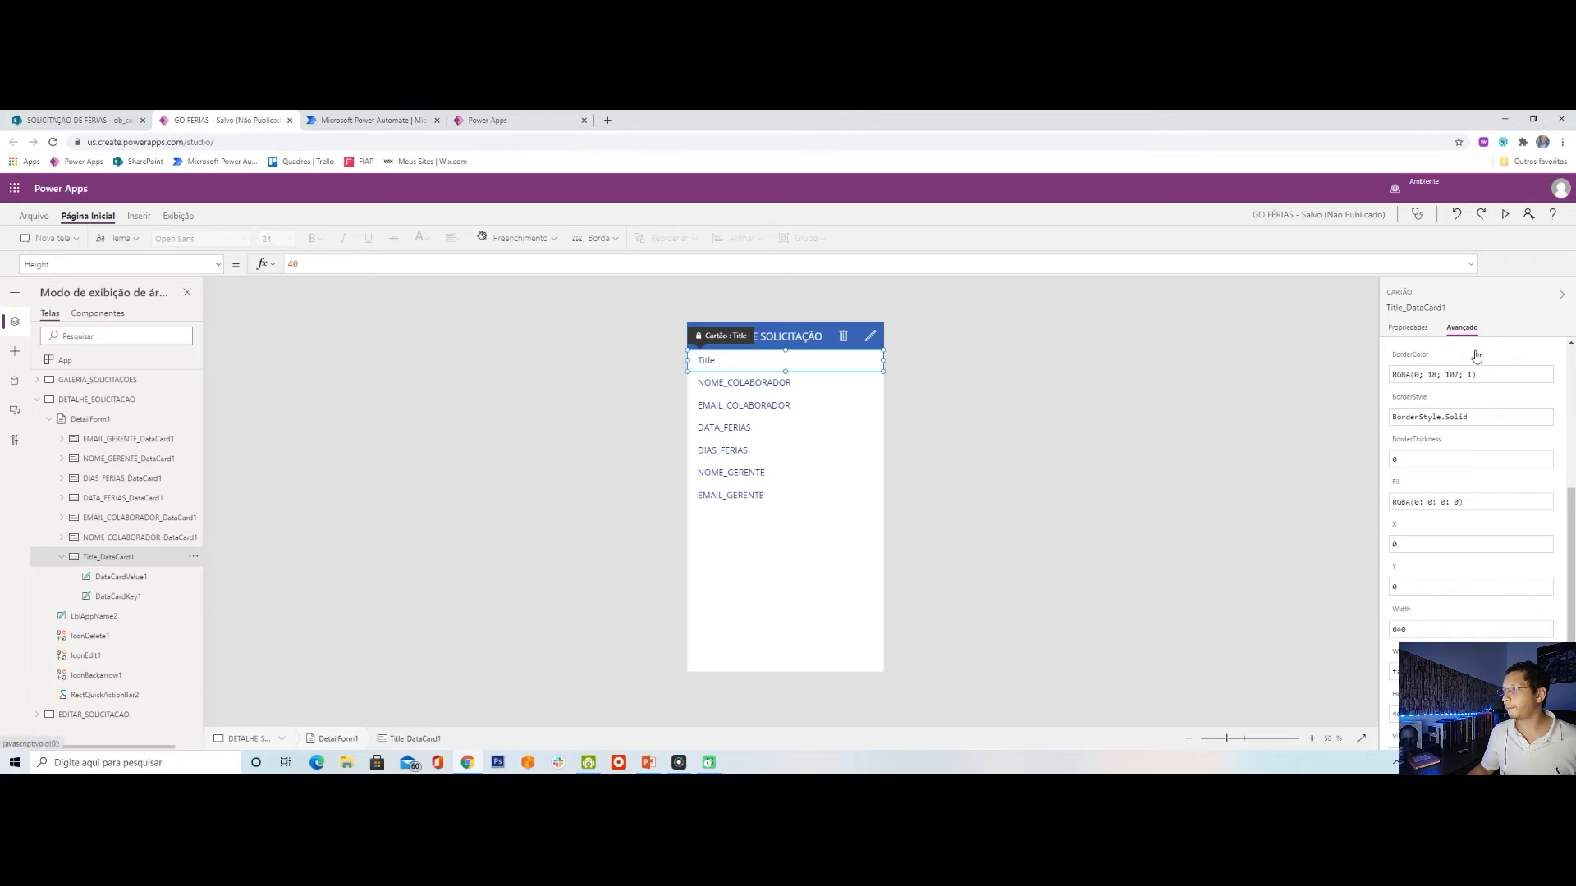
left_click(1408, 327)
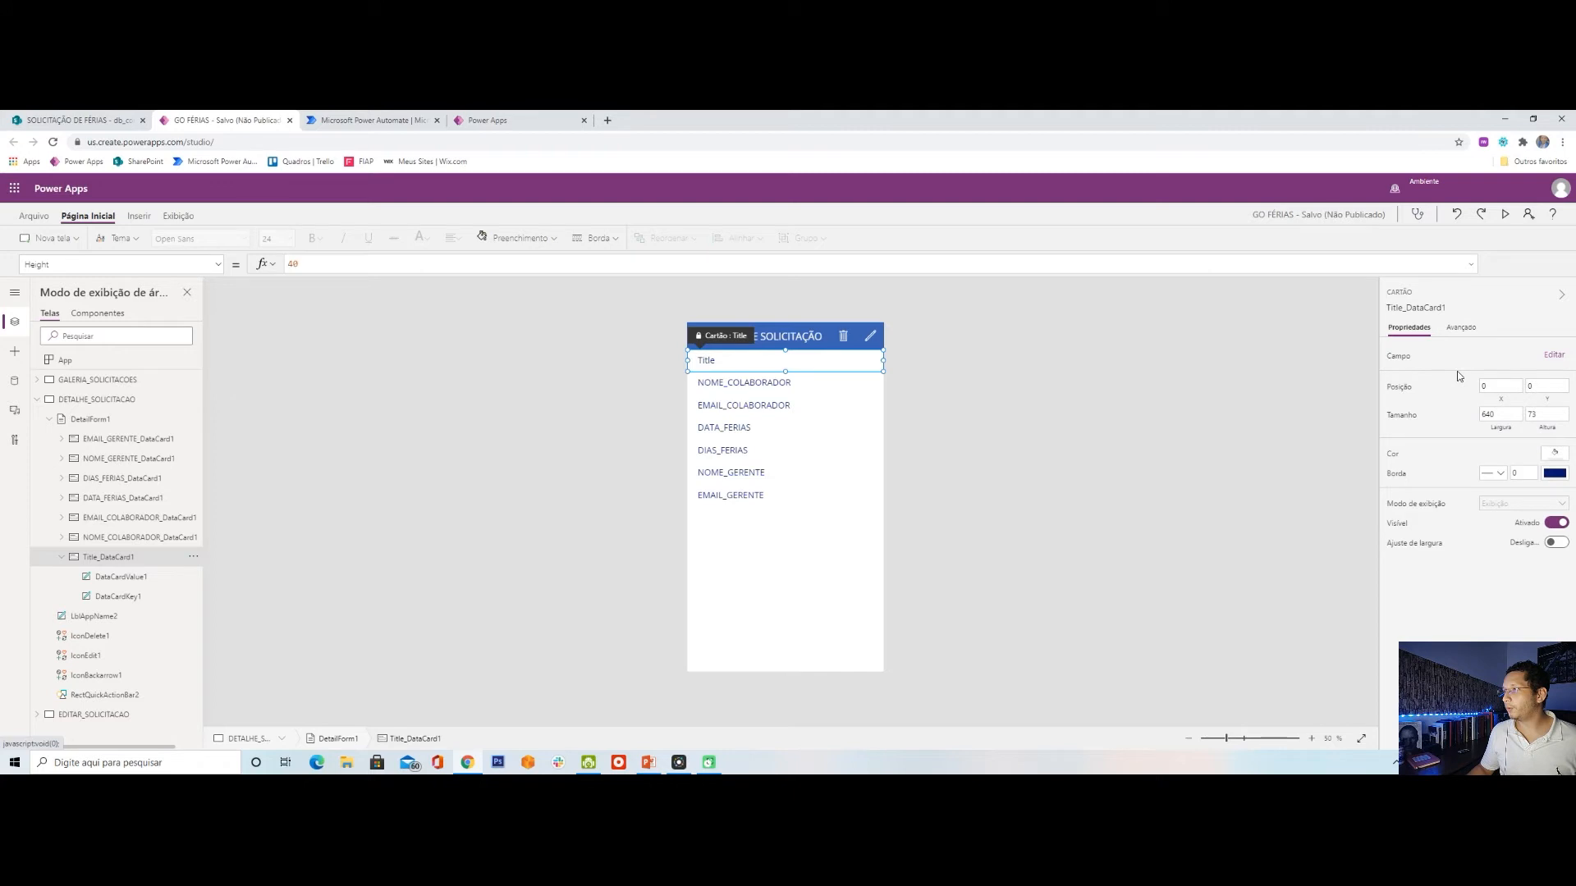
left_click(1461, 328)
scroll(1456, 398, "down", 3)
scroll(1456, 401, "up", 3)
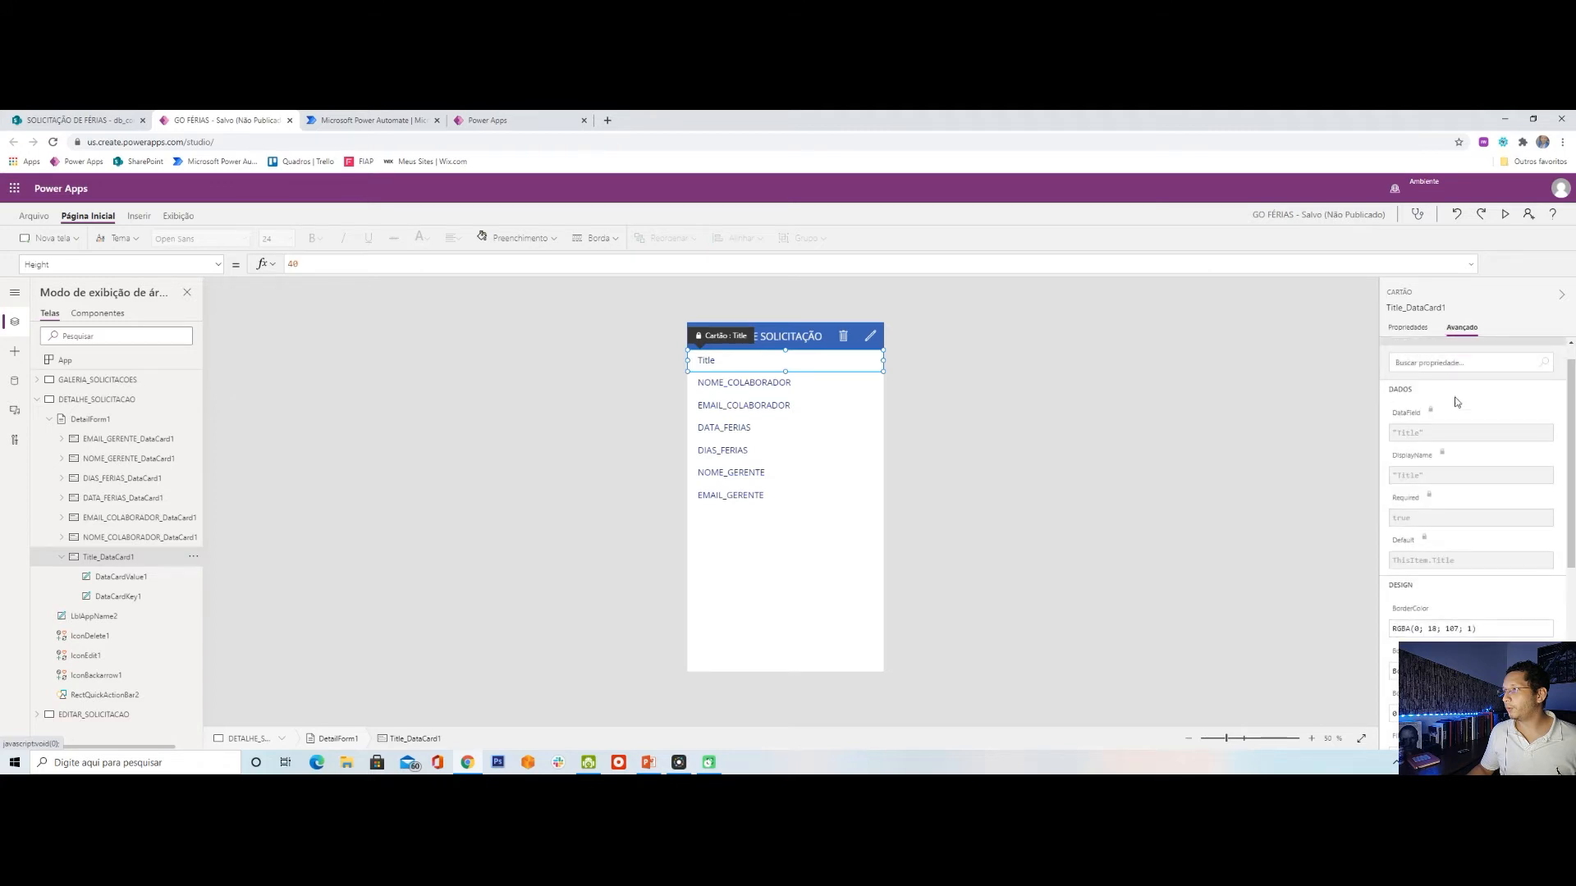
Set the Text property of the Title card's label in the detail form to "ID COLABORADOR".
left_click(705, 358)
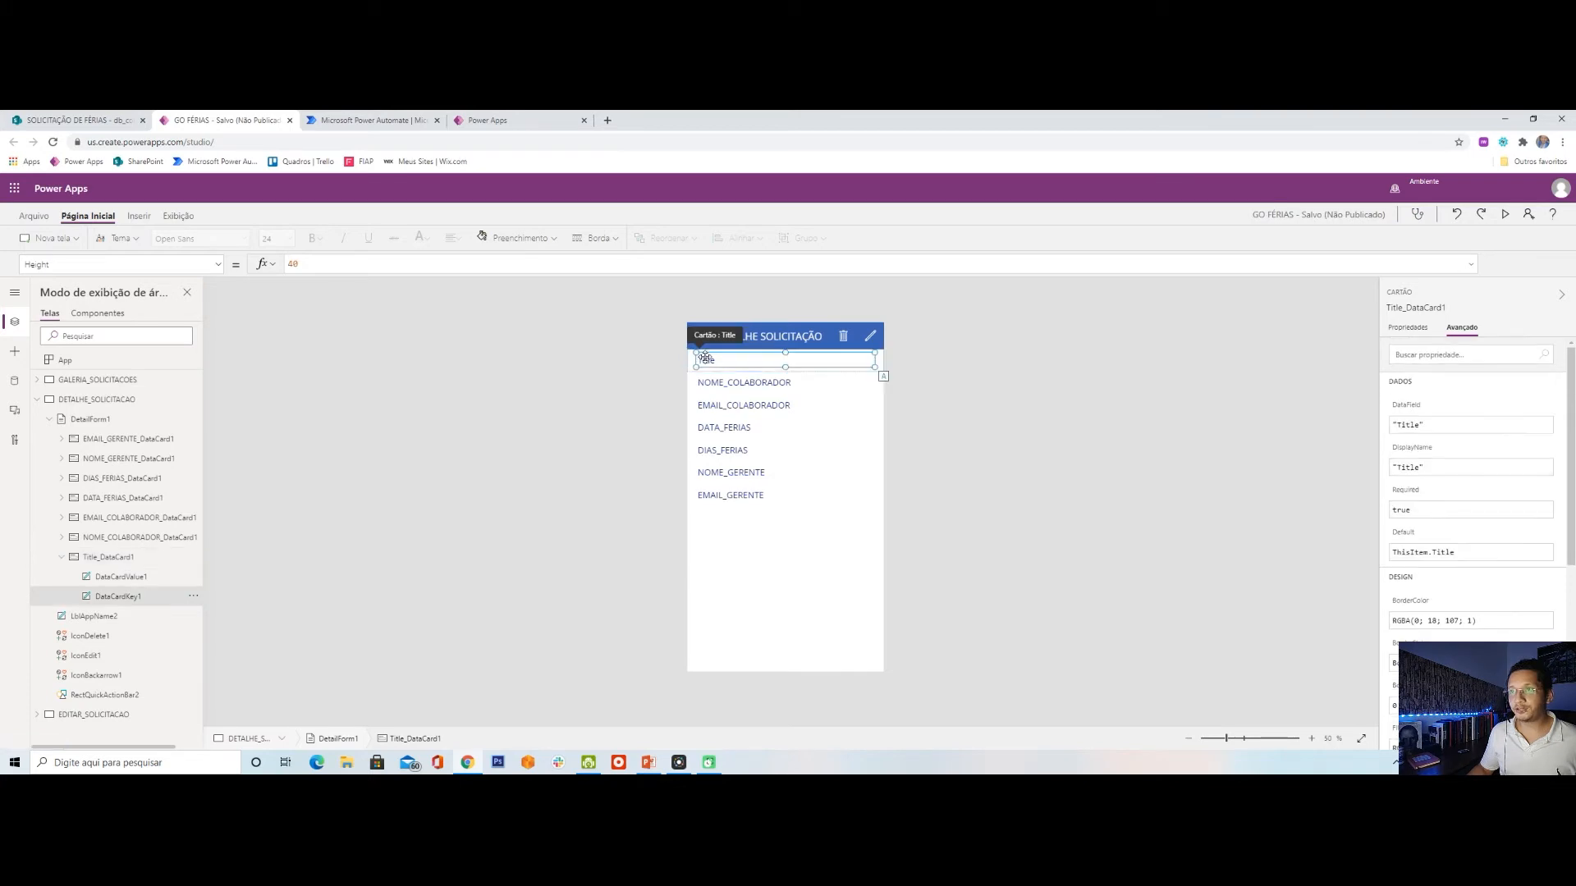
double_click(704, 359)
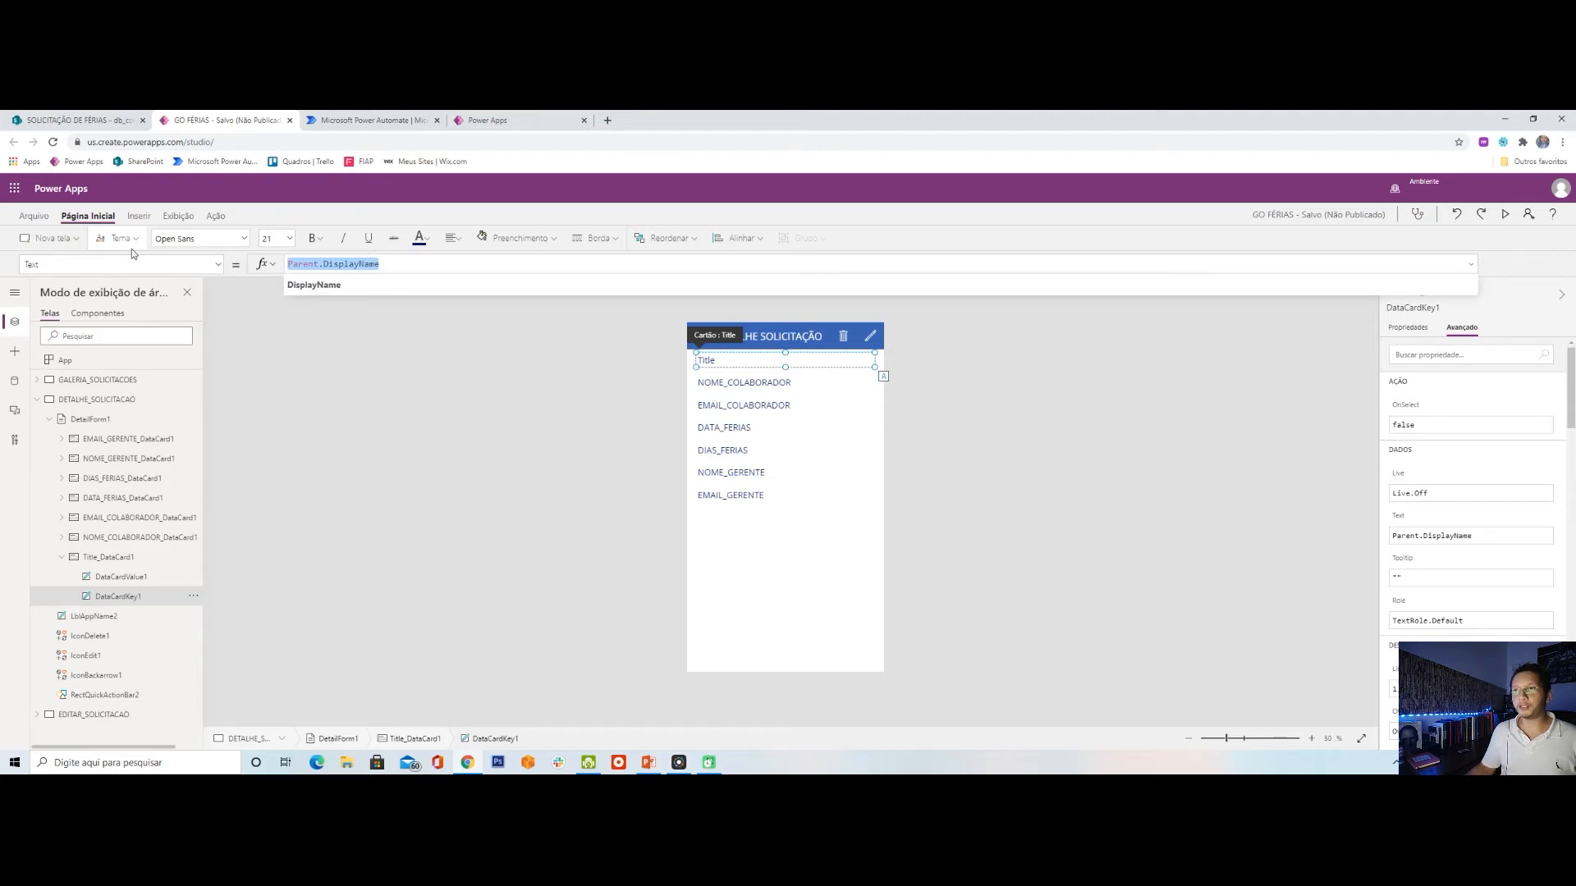
left_click(752, 364)
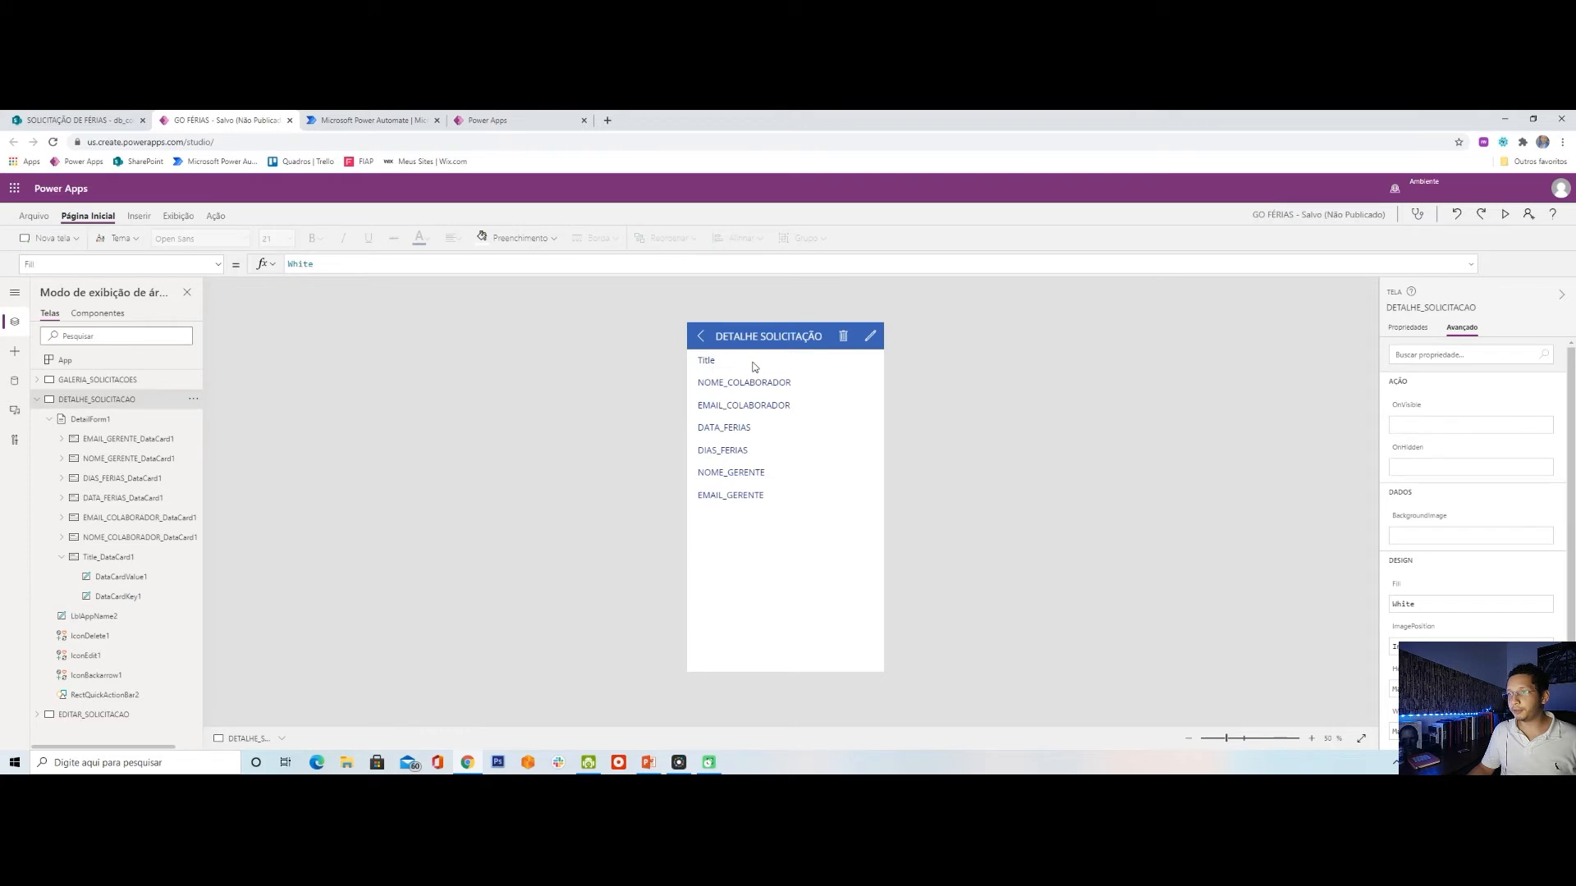
left_click(755, 367)
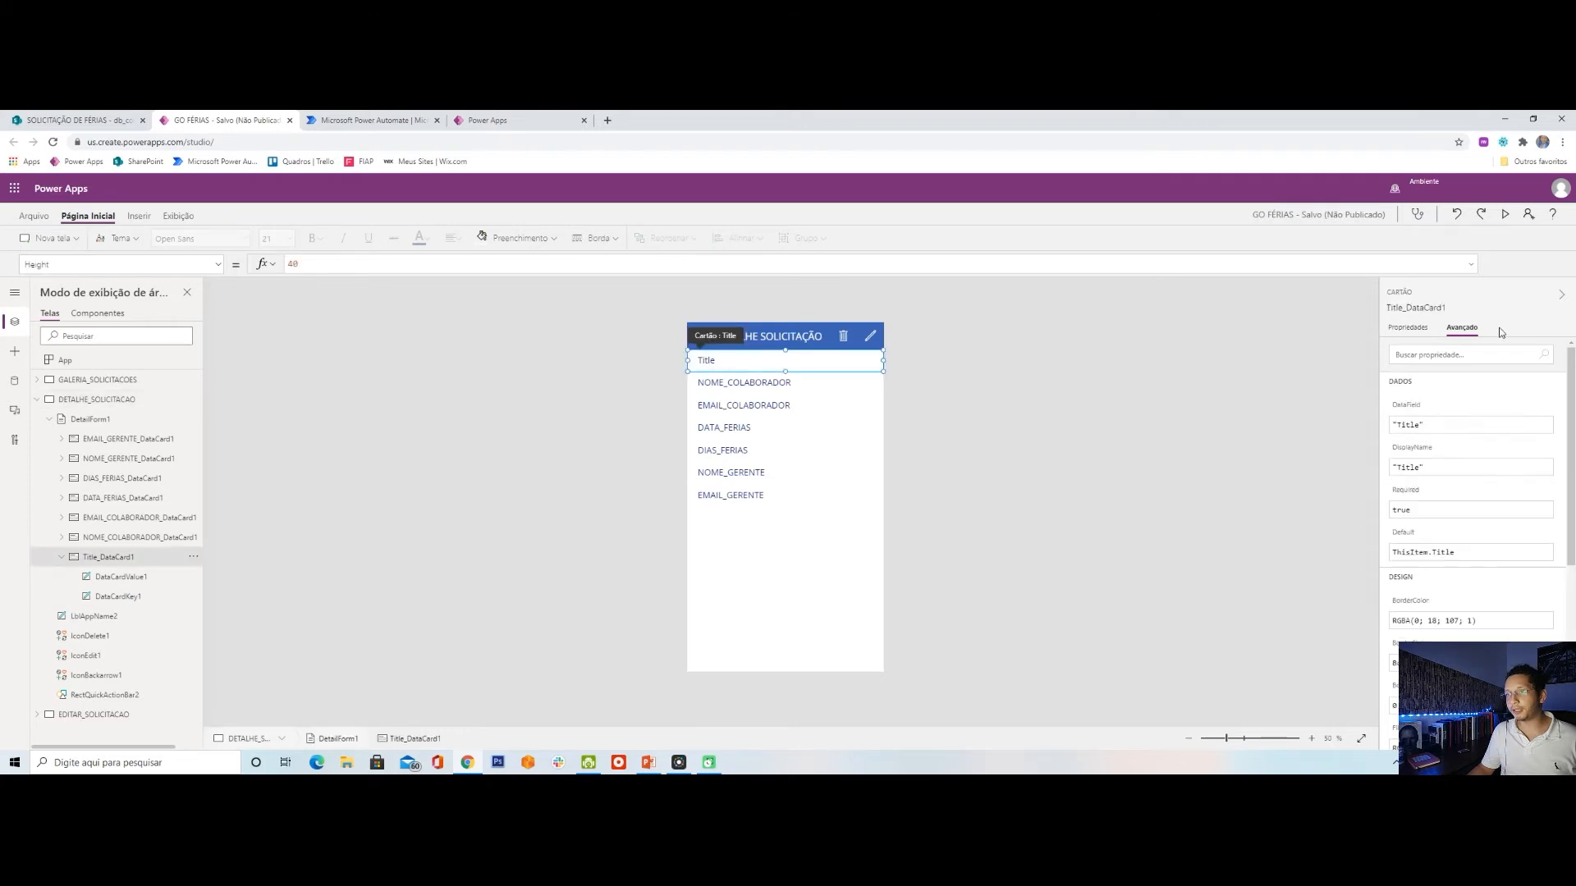
left_click(709, 360)
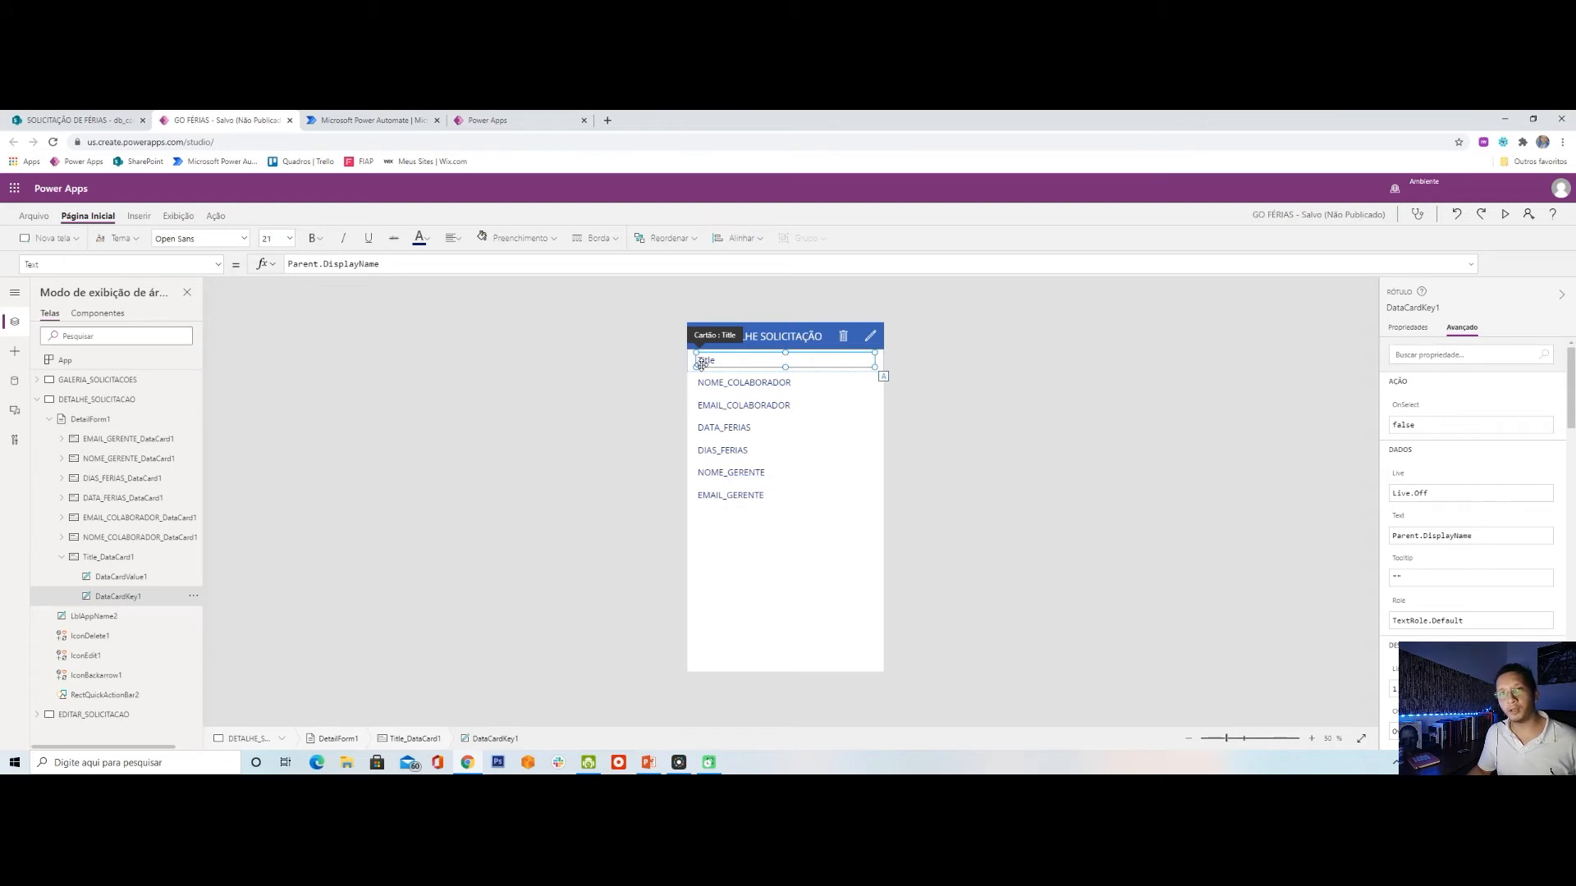
left_click(218, 264)
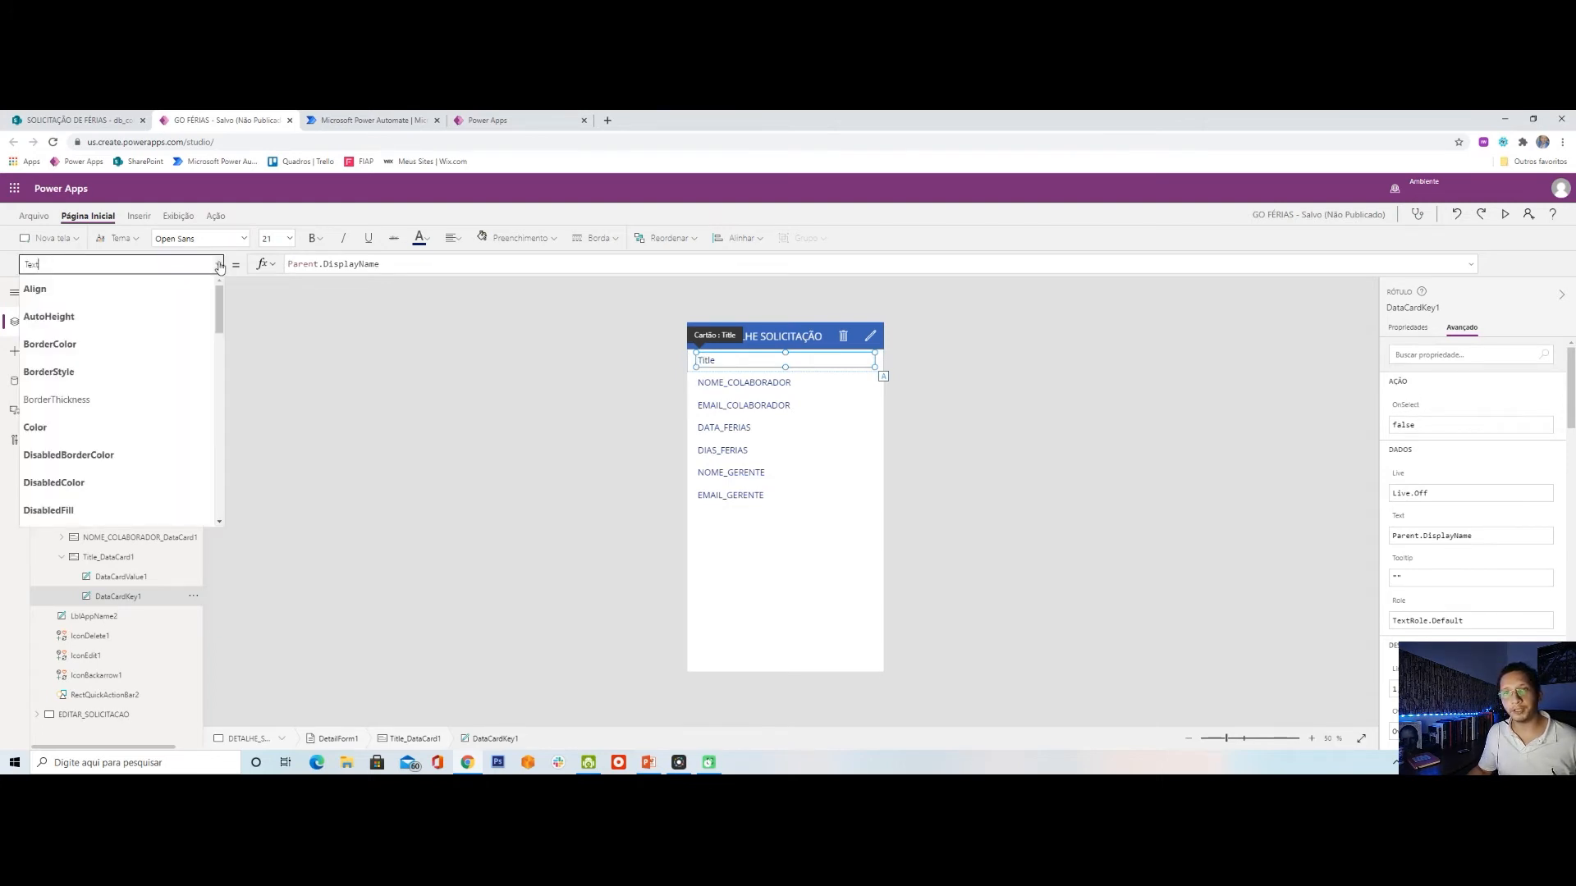
left_click(220, 265)
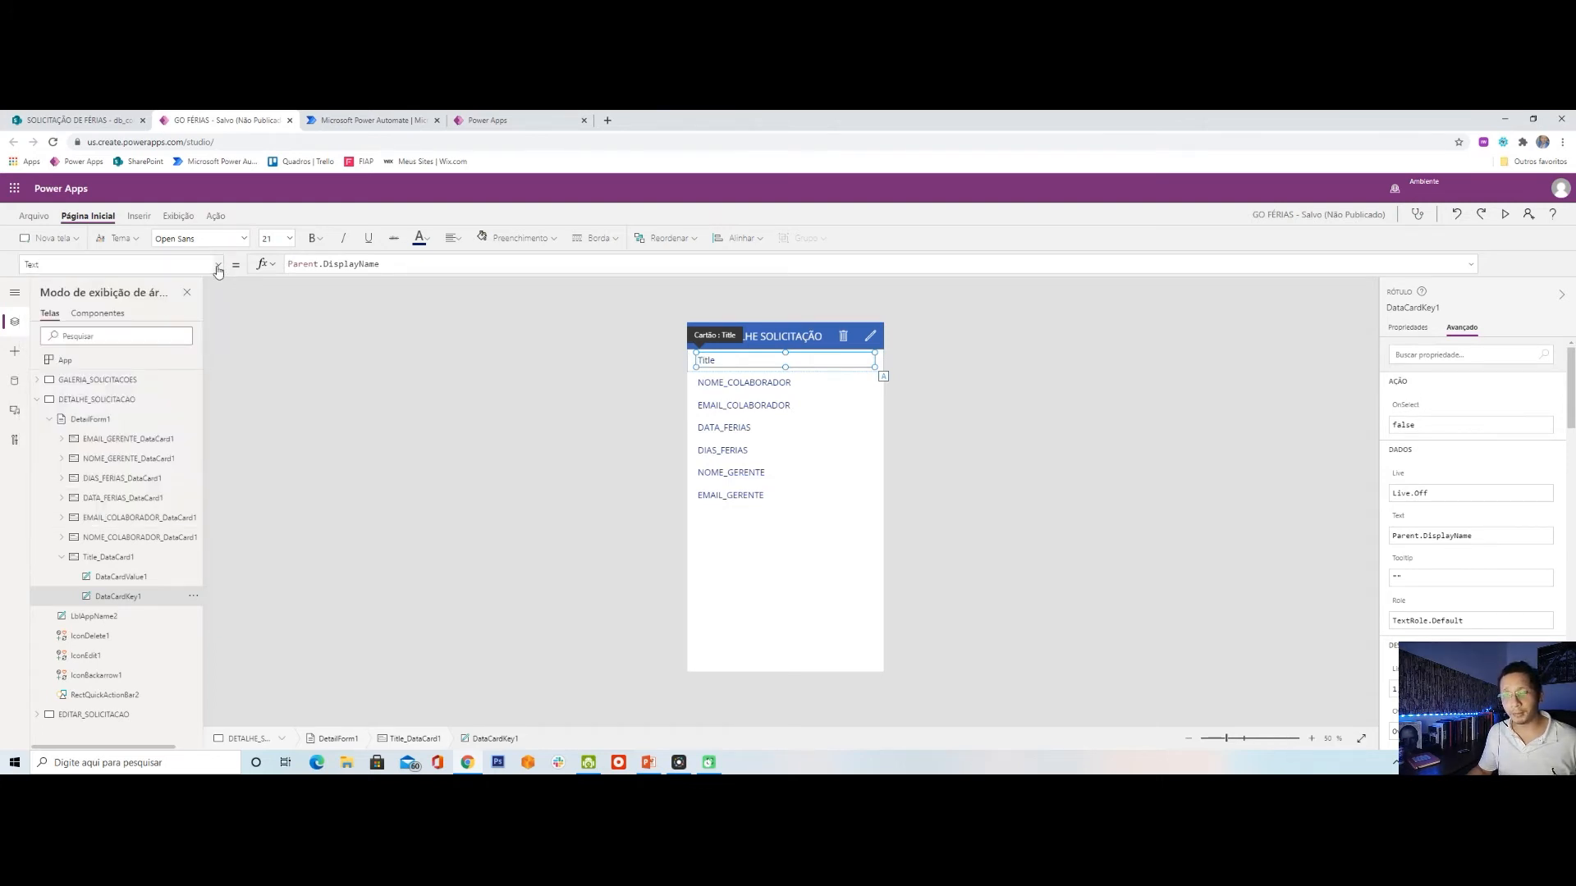
left_click(218, 265)
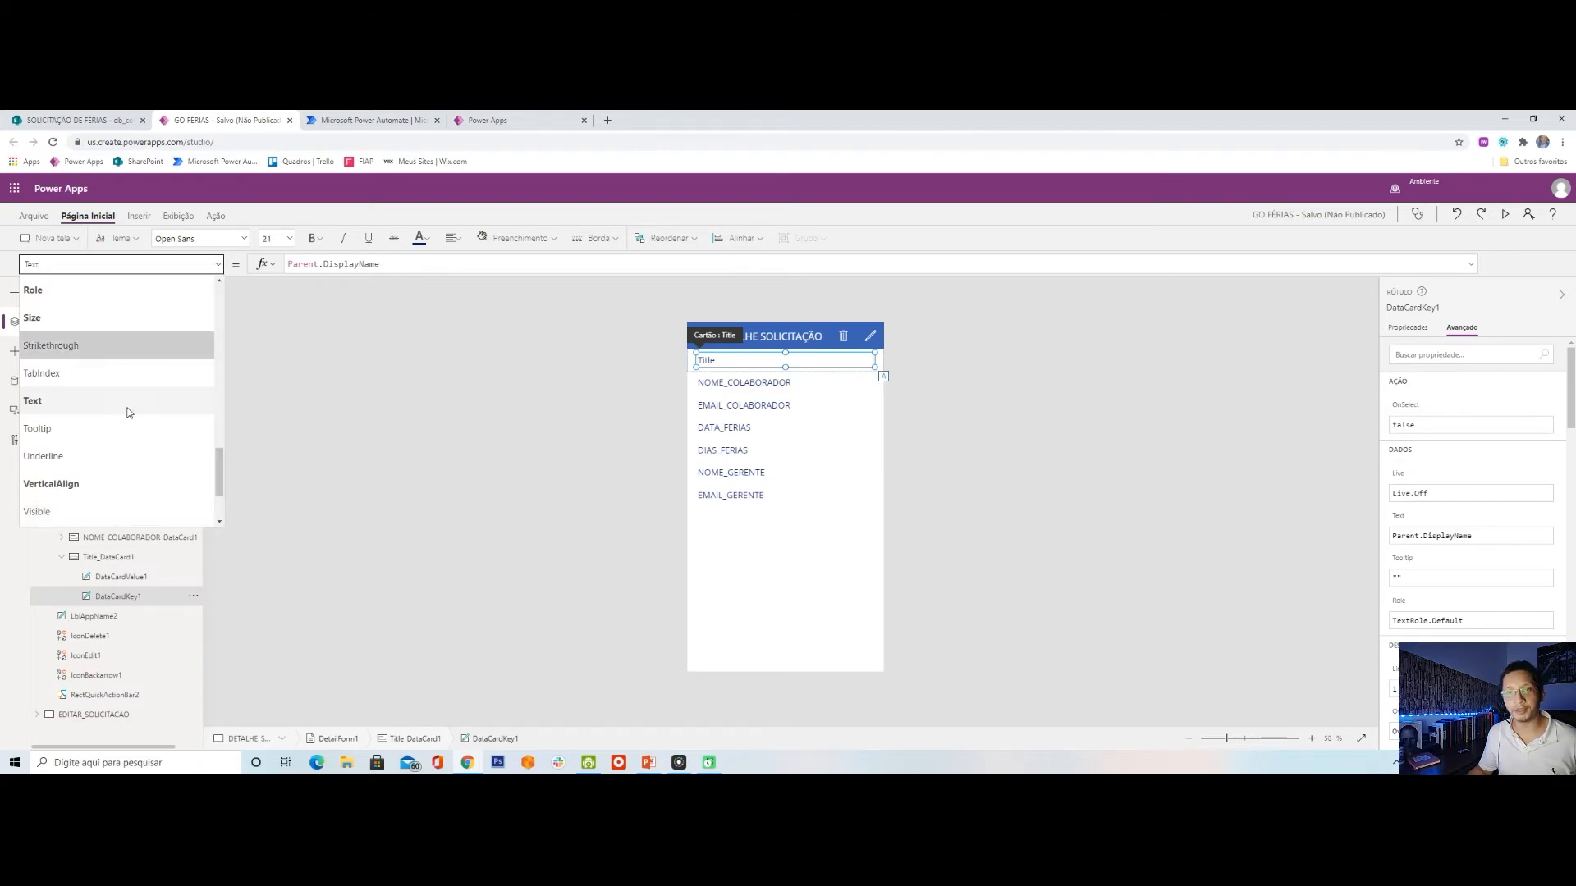
left_click(403, 264)
key("ctrl+a")
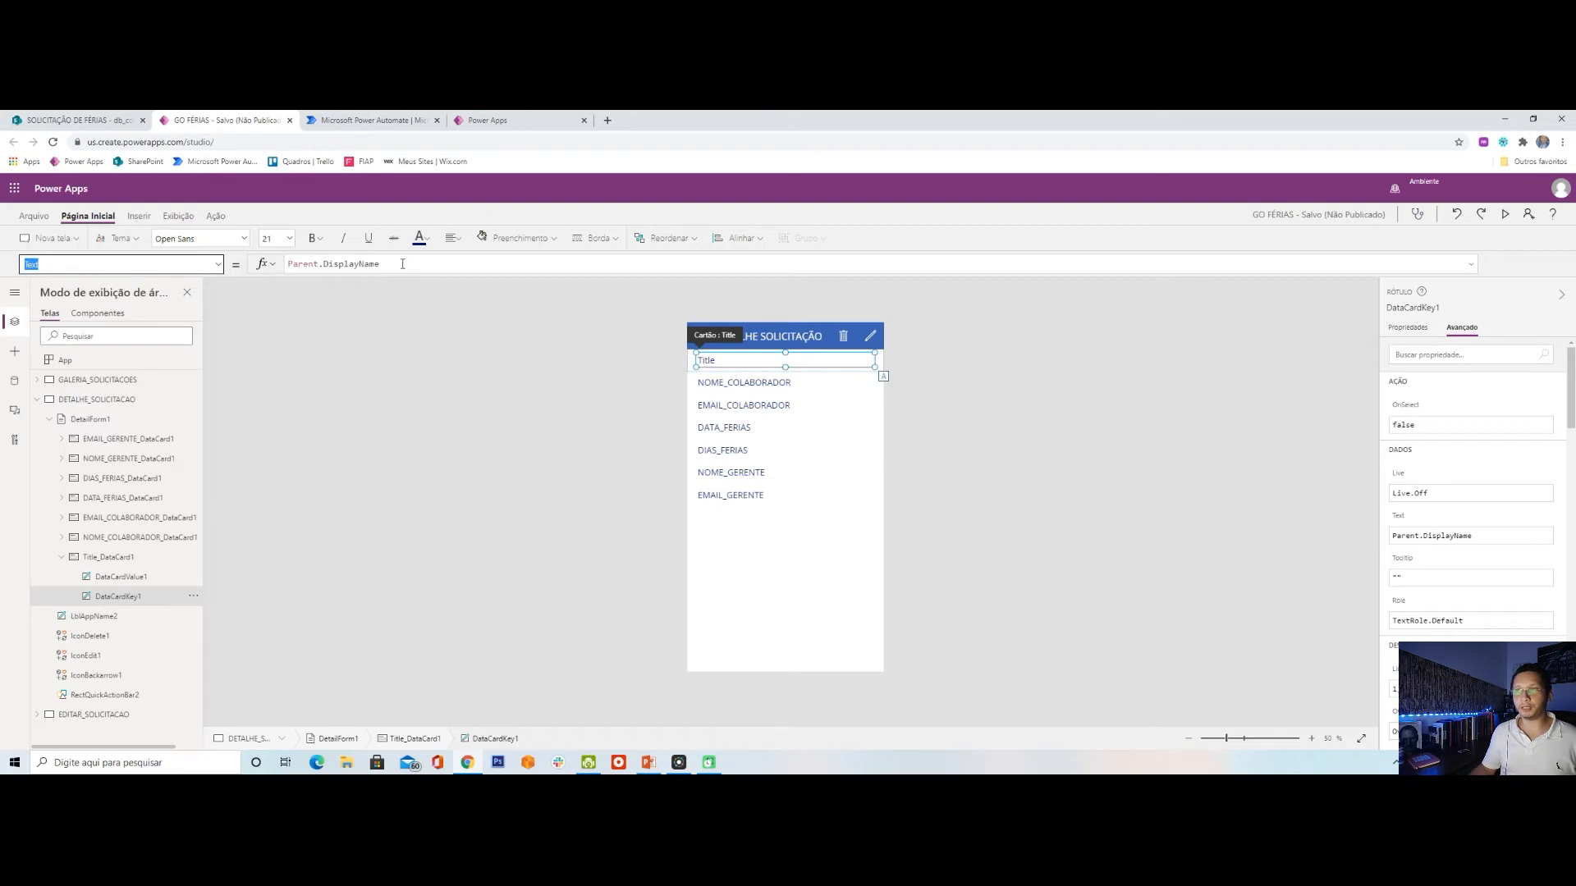
left_click_drag(402, 263, 267, 265)
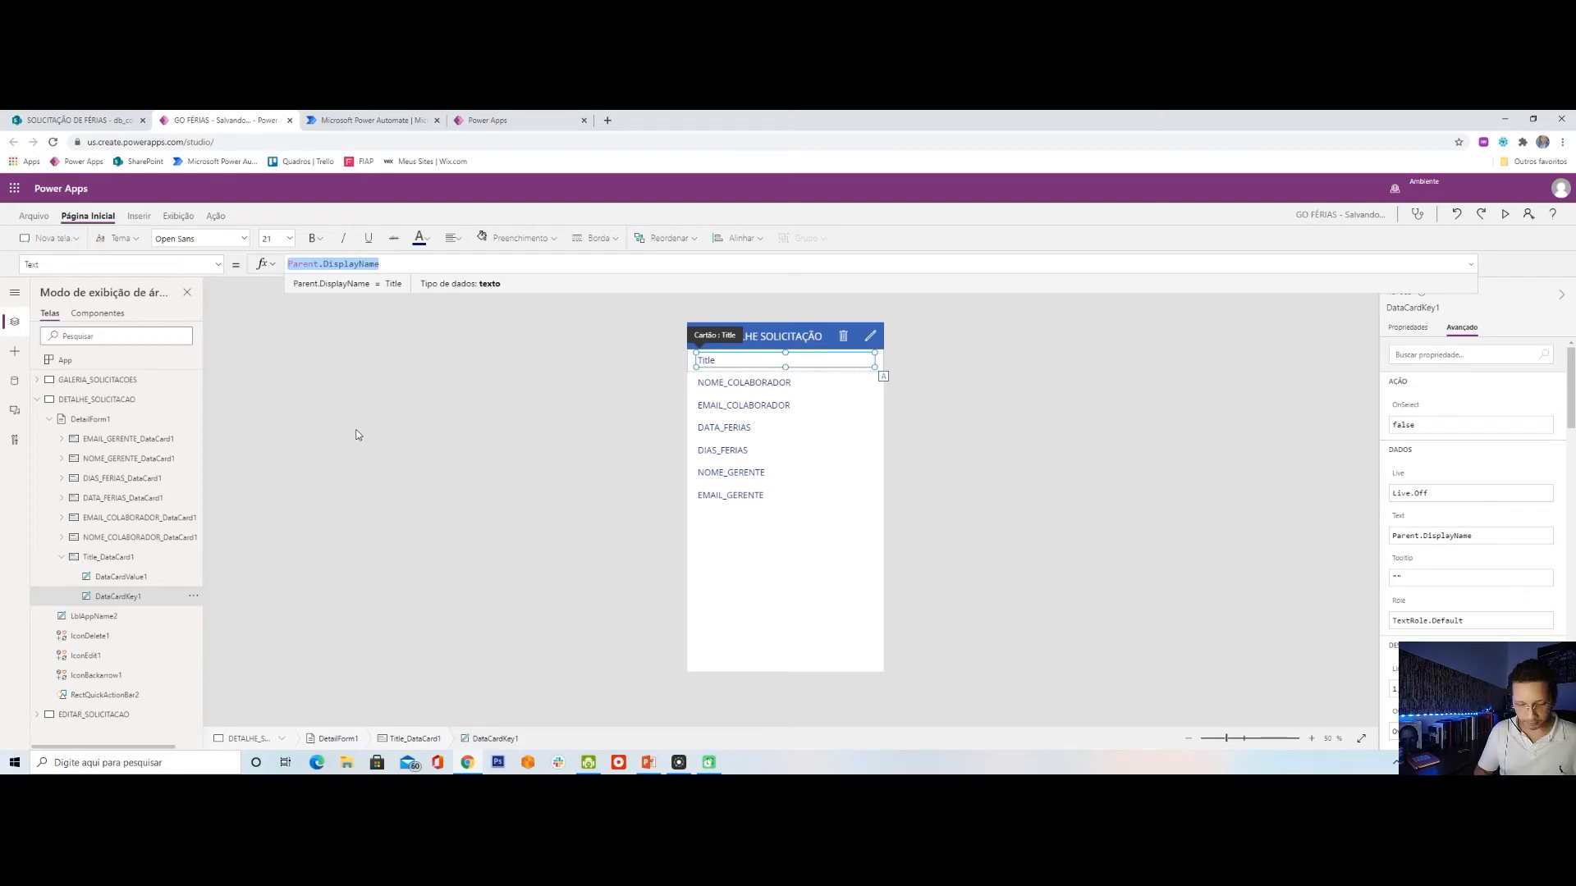
type("\"ID COLABORADOR\"")
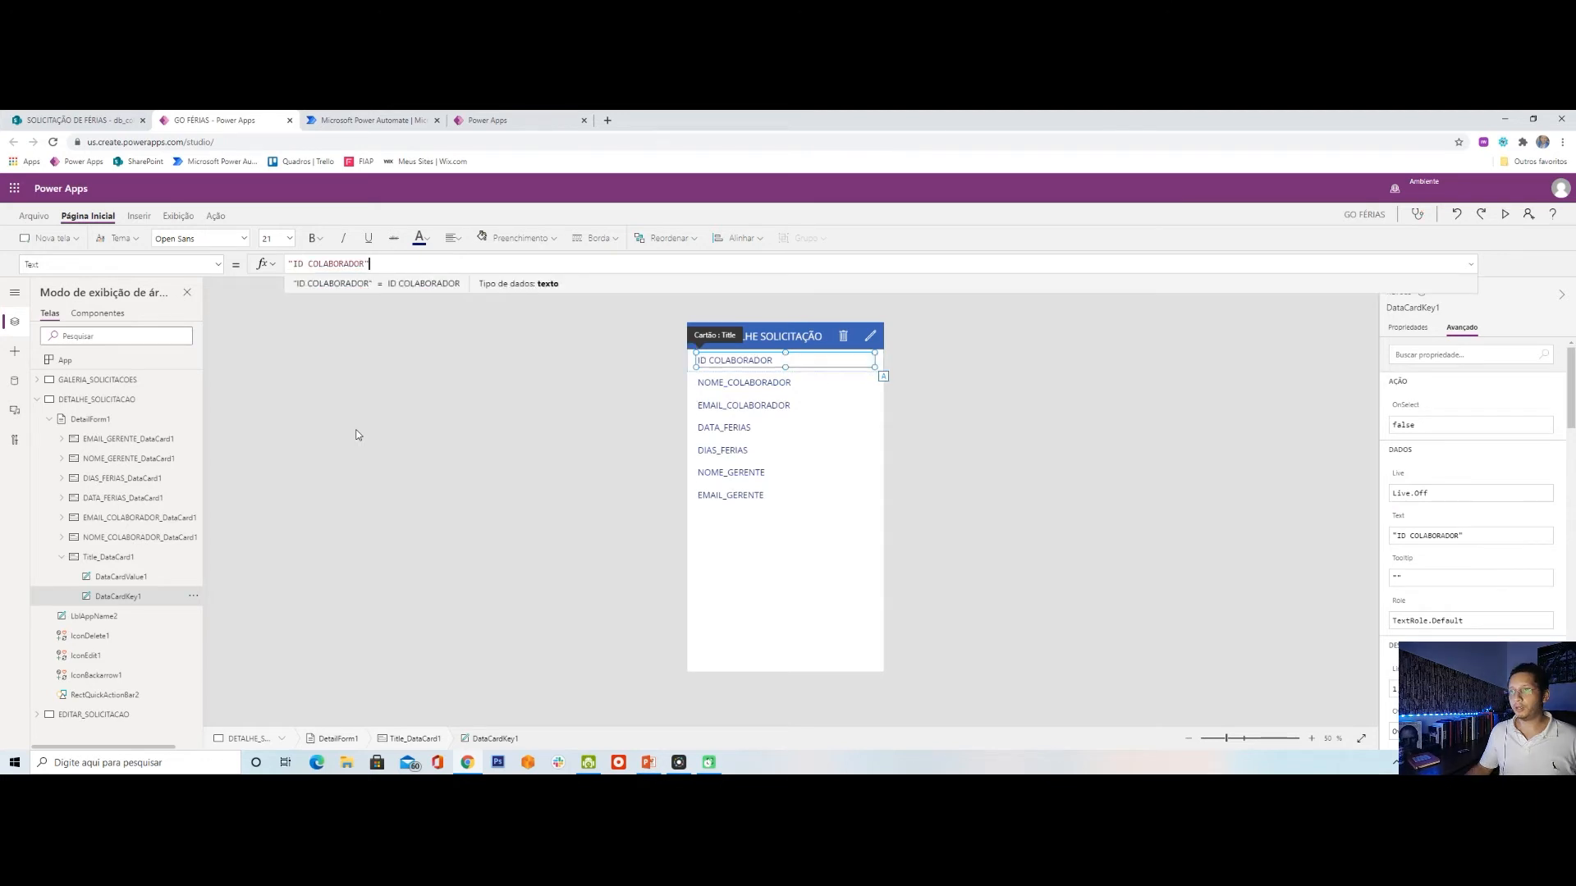
Unlock the NOME_COLABORADOR card of the detail form and set its label text to "NOME COLABORADOR".
left_click(821, 384)
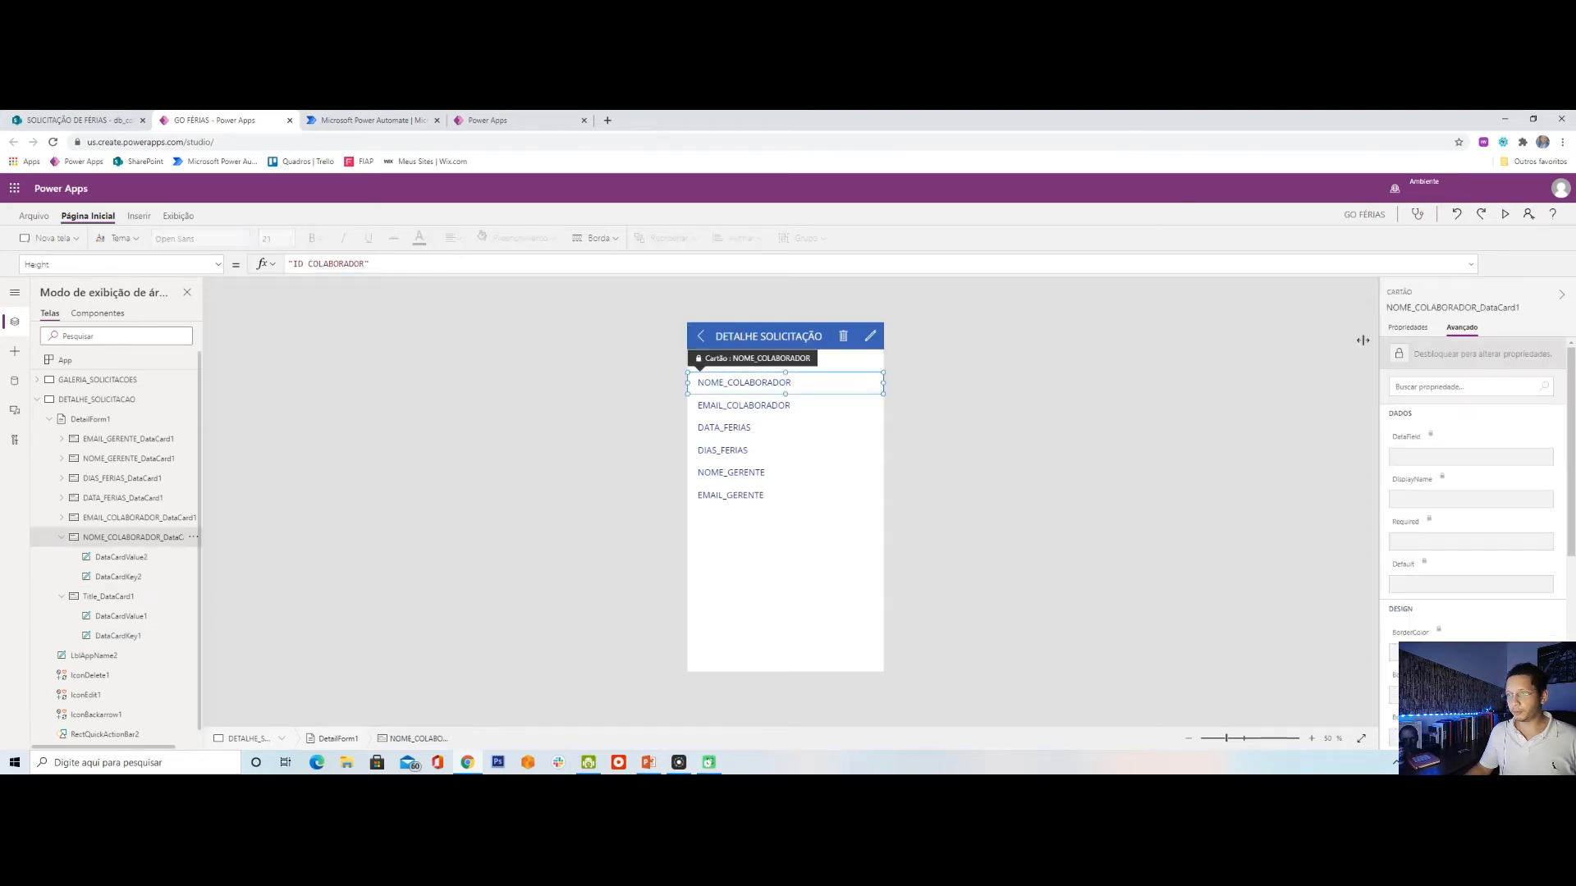
left_click(1481, 364)
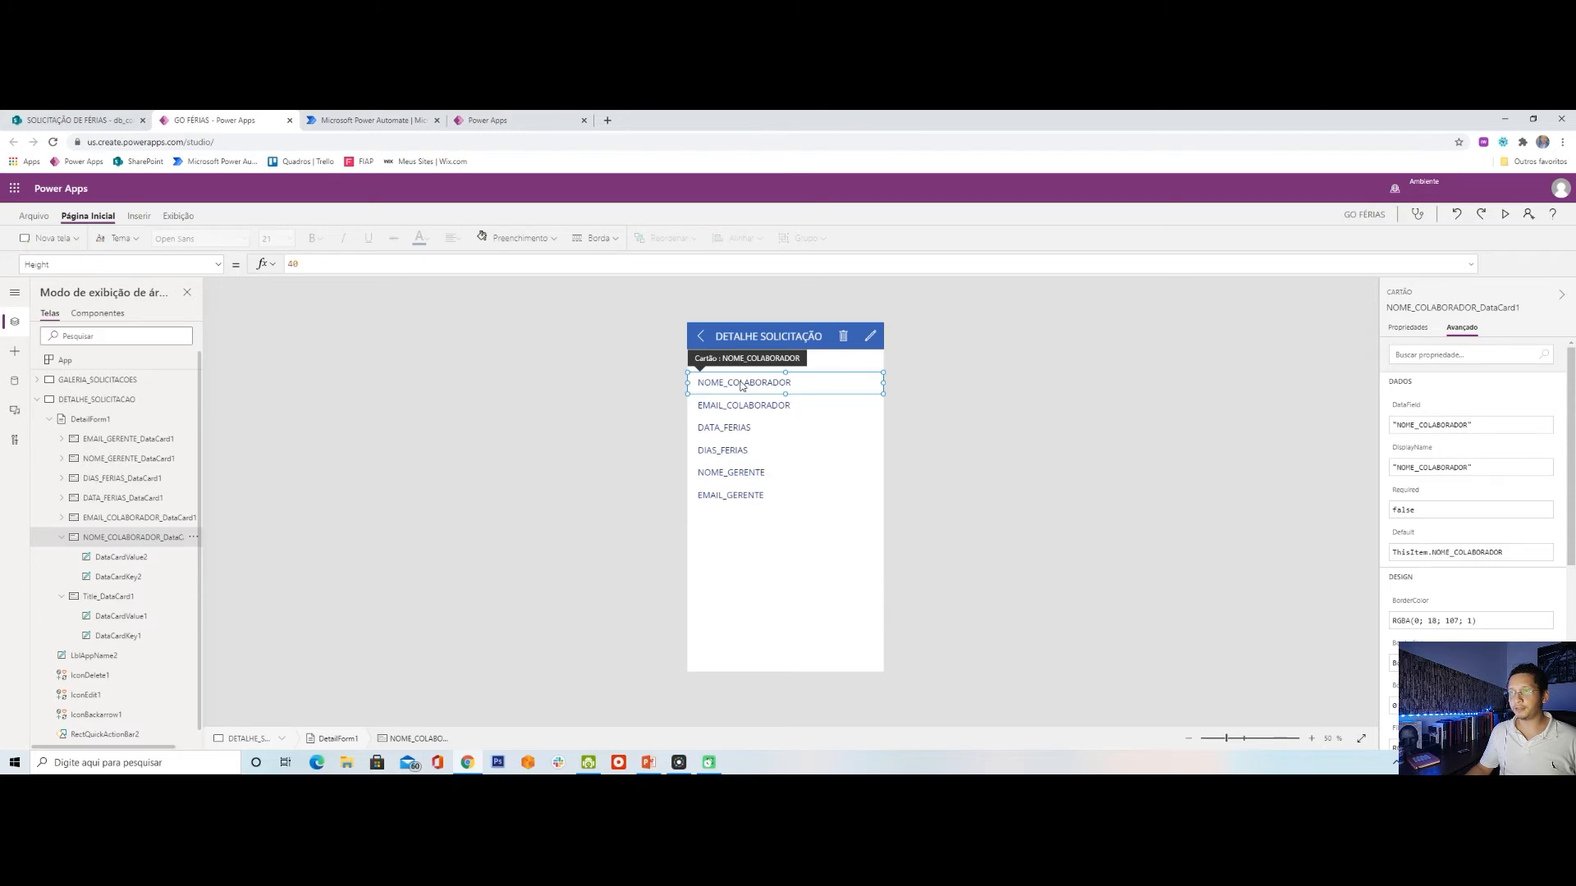
left_click(729, 382)
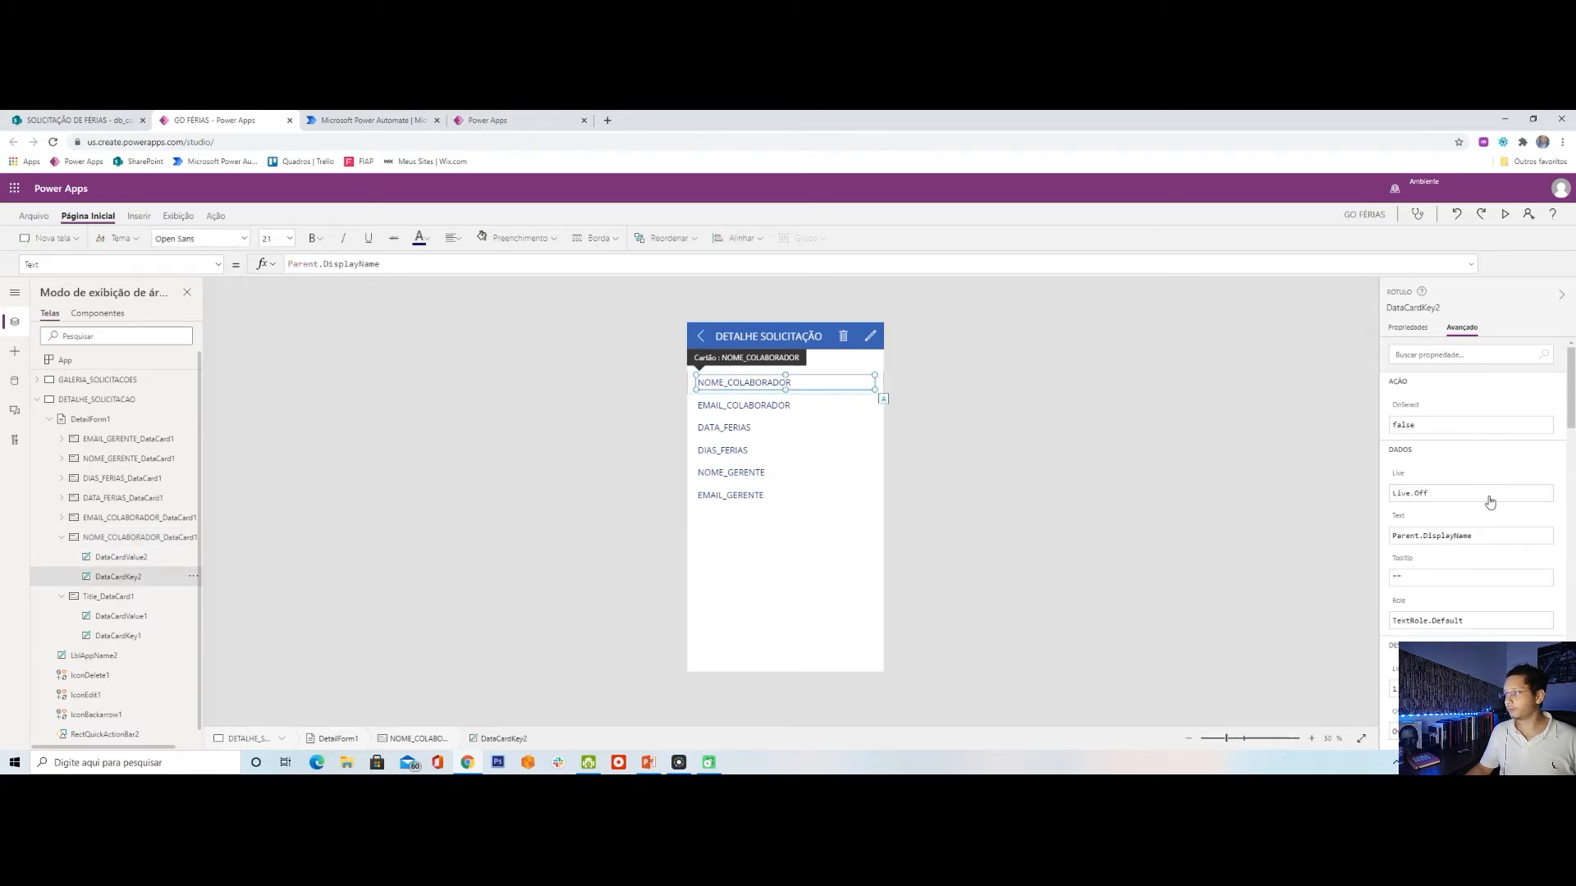
double_click(764, 383)
type("\"NOME")
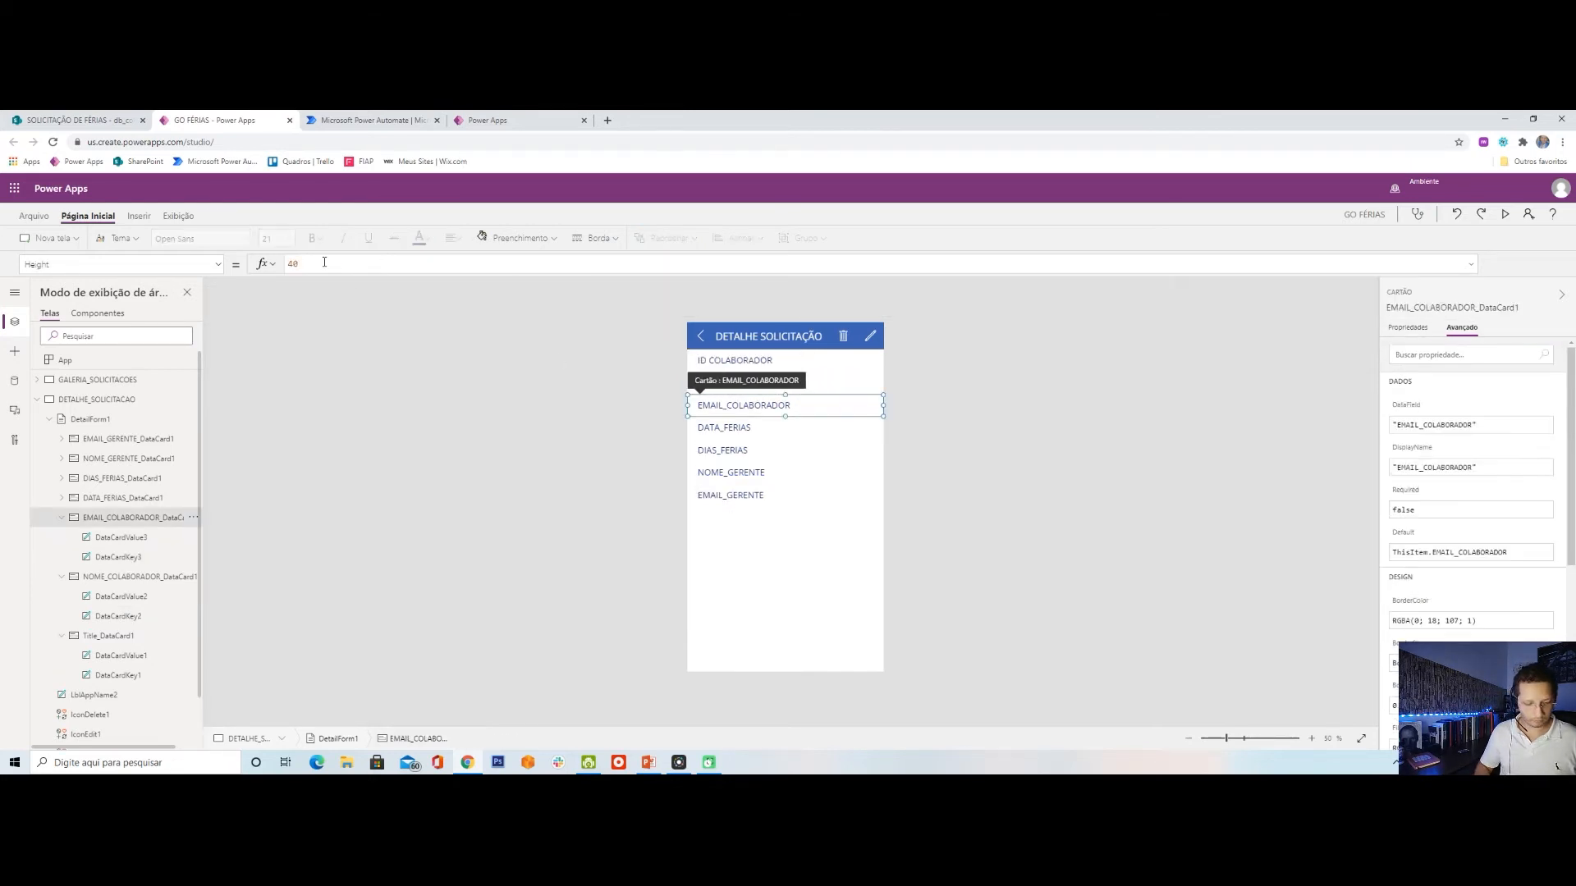
Set the detail form's EMAIL_COLABORADOR label to "EMAIL COLABORADOR" and its DATA_FERIAS label to "DATA FERIAS".
left_click_drag(383, 265, 1, 263)
type("\"EM")
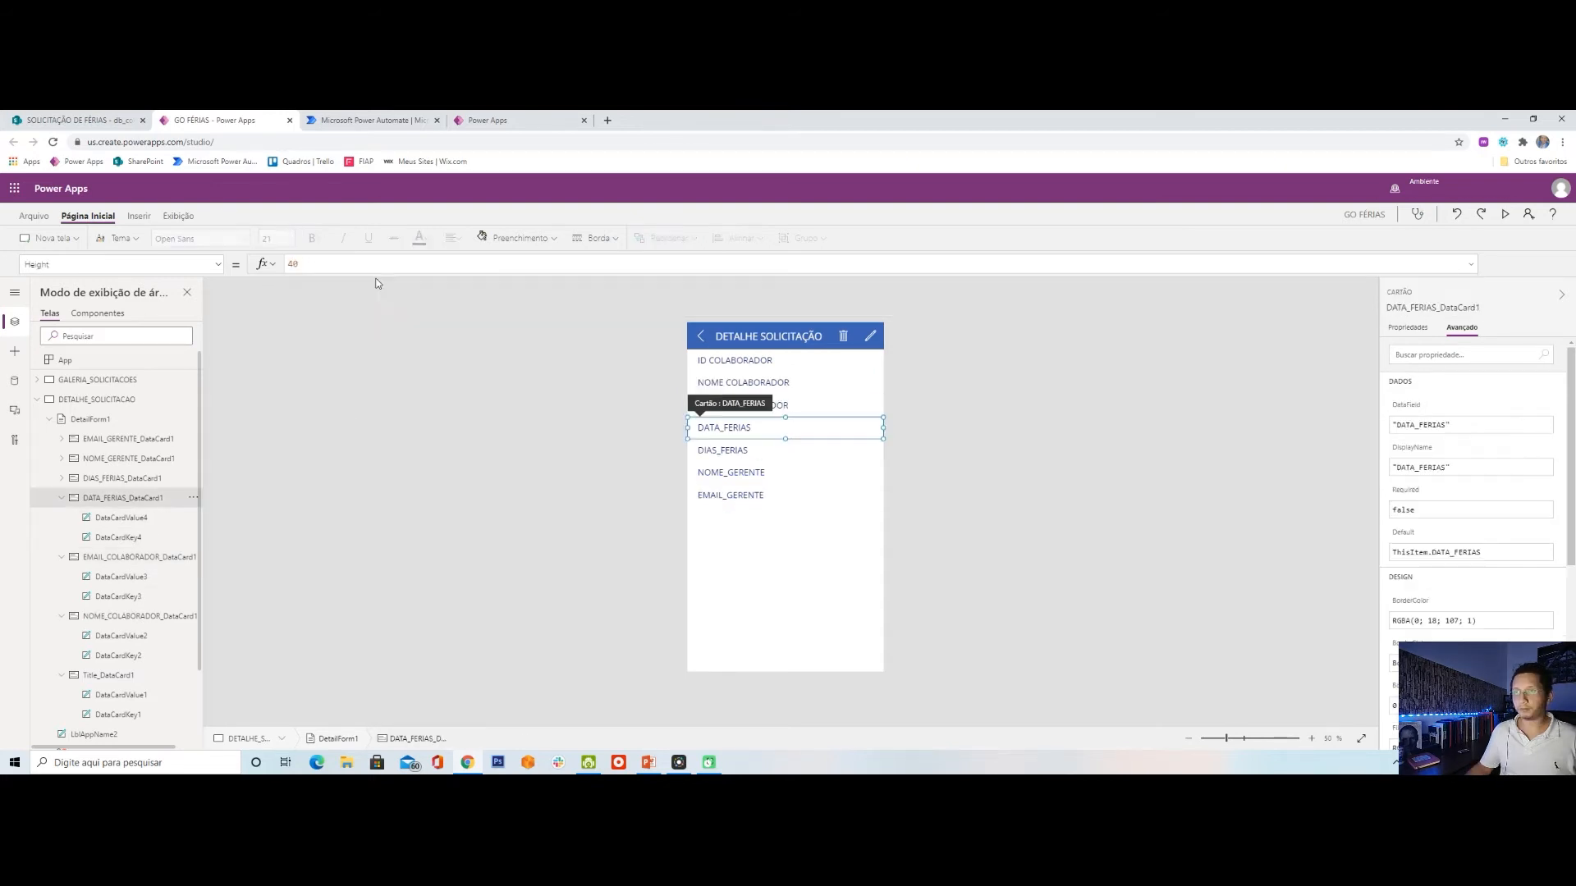
left_click(735, 428)
left_click_drag(383, 264, 2, 238)
type("\"DATA F")
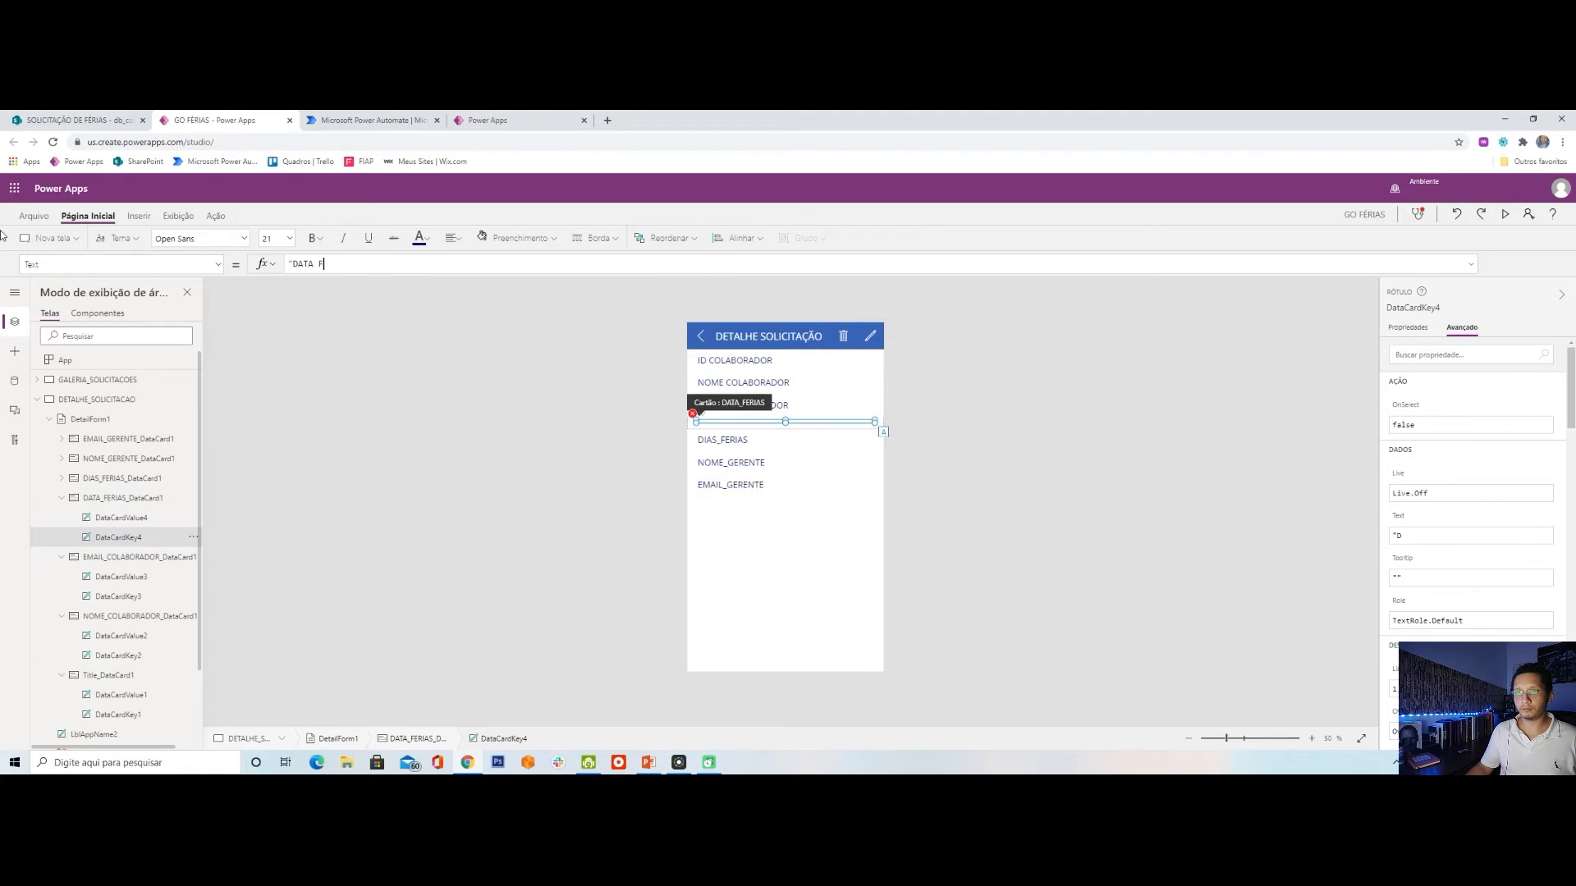
Set the text of the DIAS_FERIAS card's label in the detail form to "DIAS FÉRIAS (QTD)".
left_click(720, 450)
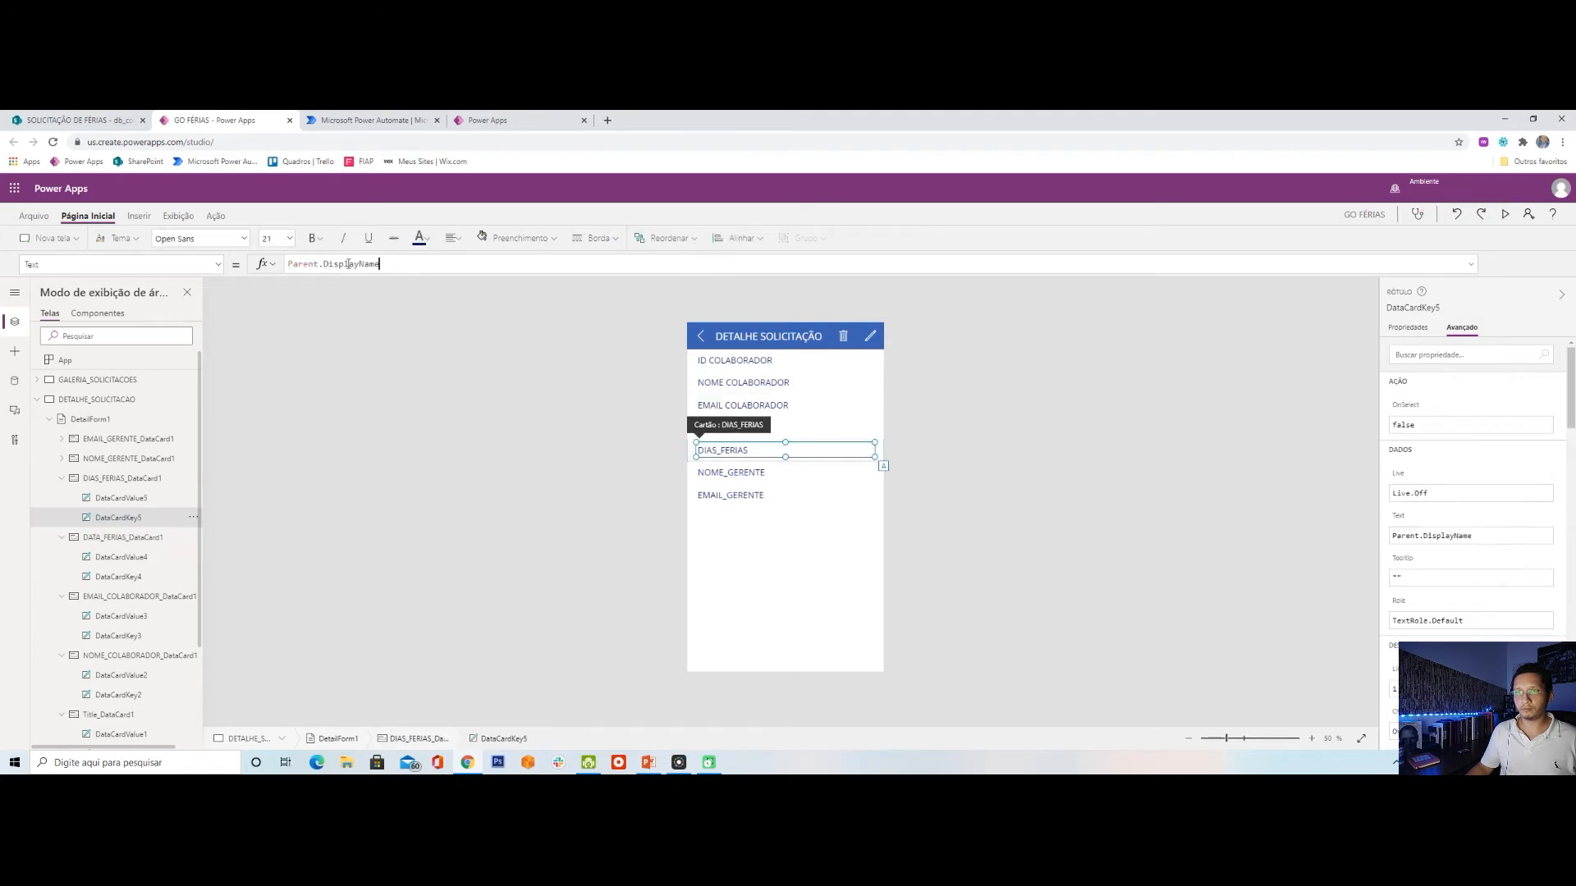
left_click_drag(383, 264, 2, 247)
type("DIAS FERIAS (QTD)\"")
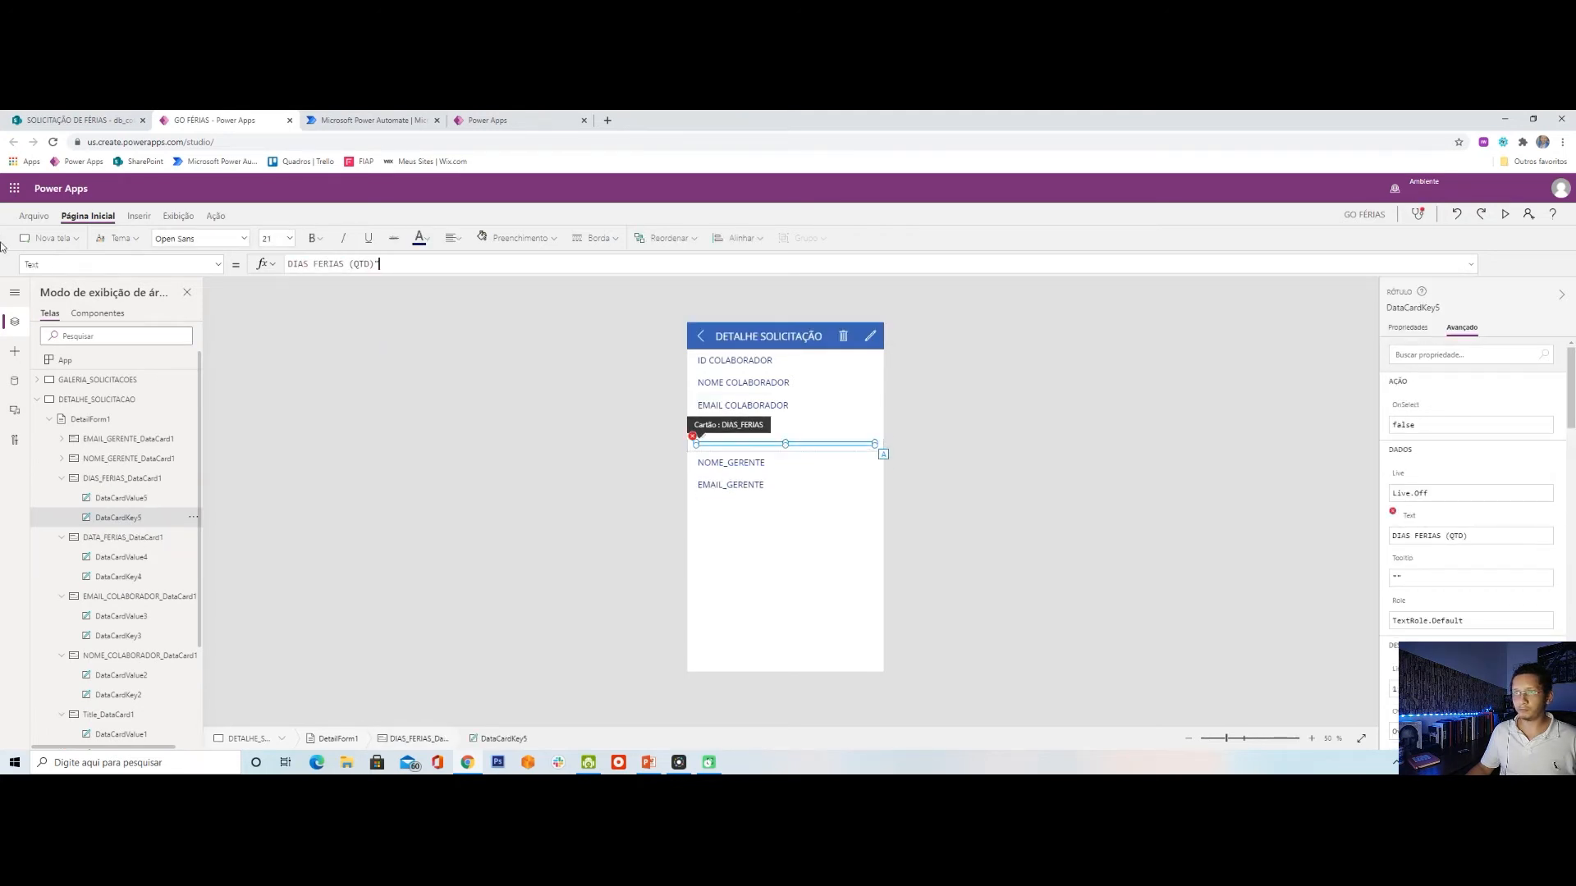
key("Home")
type("\"")
left_click(811, 468)
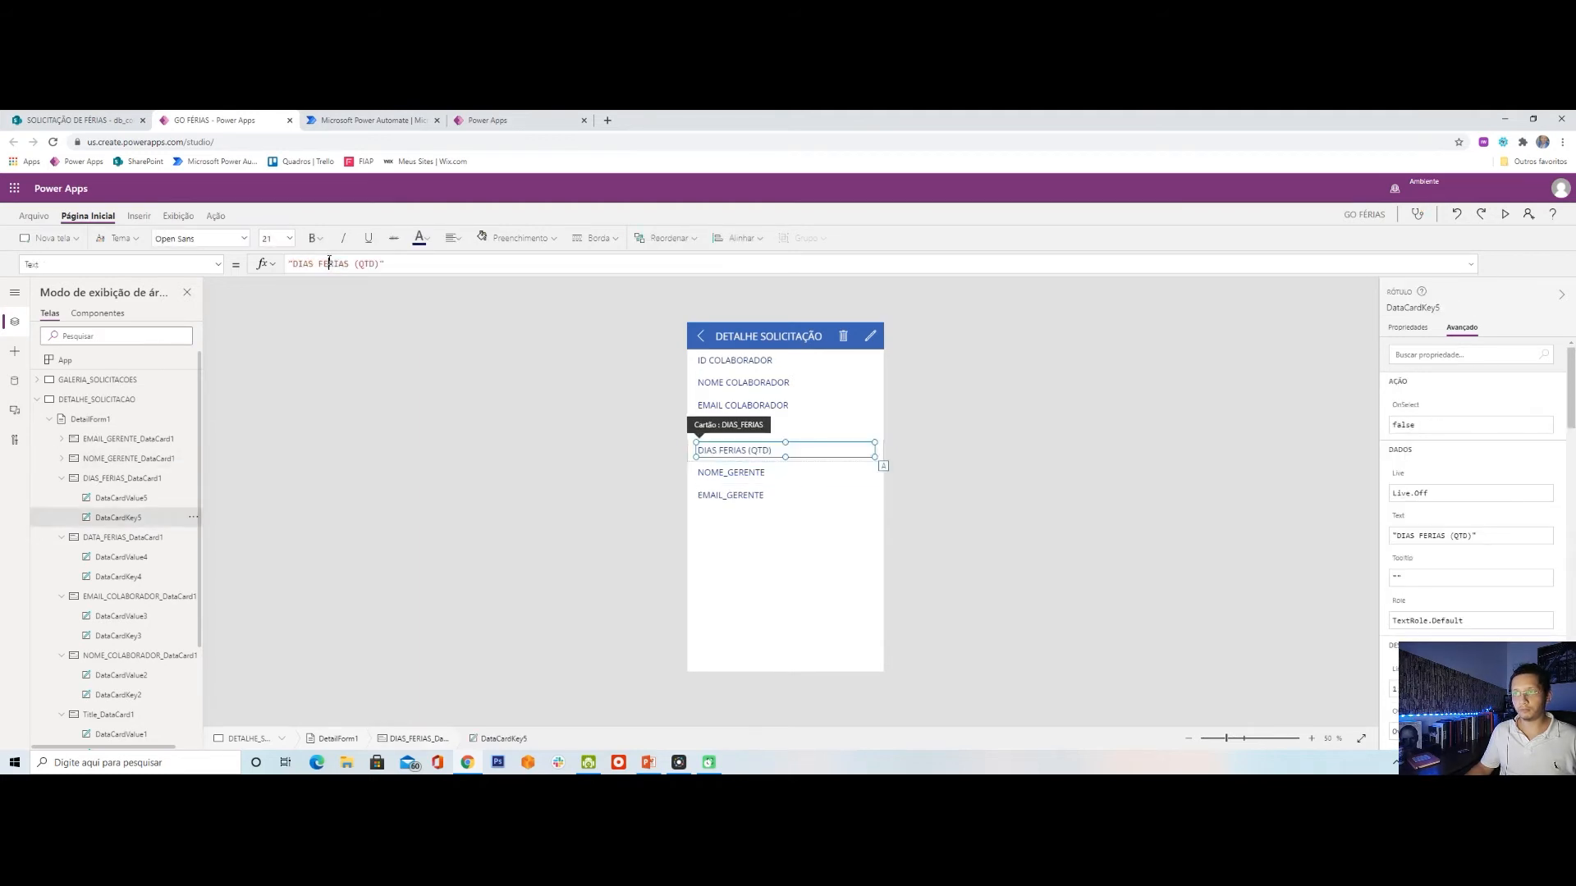
left_click(330, 263)
key("BackSpace")
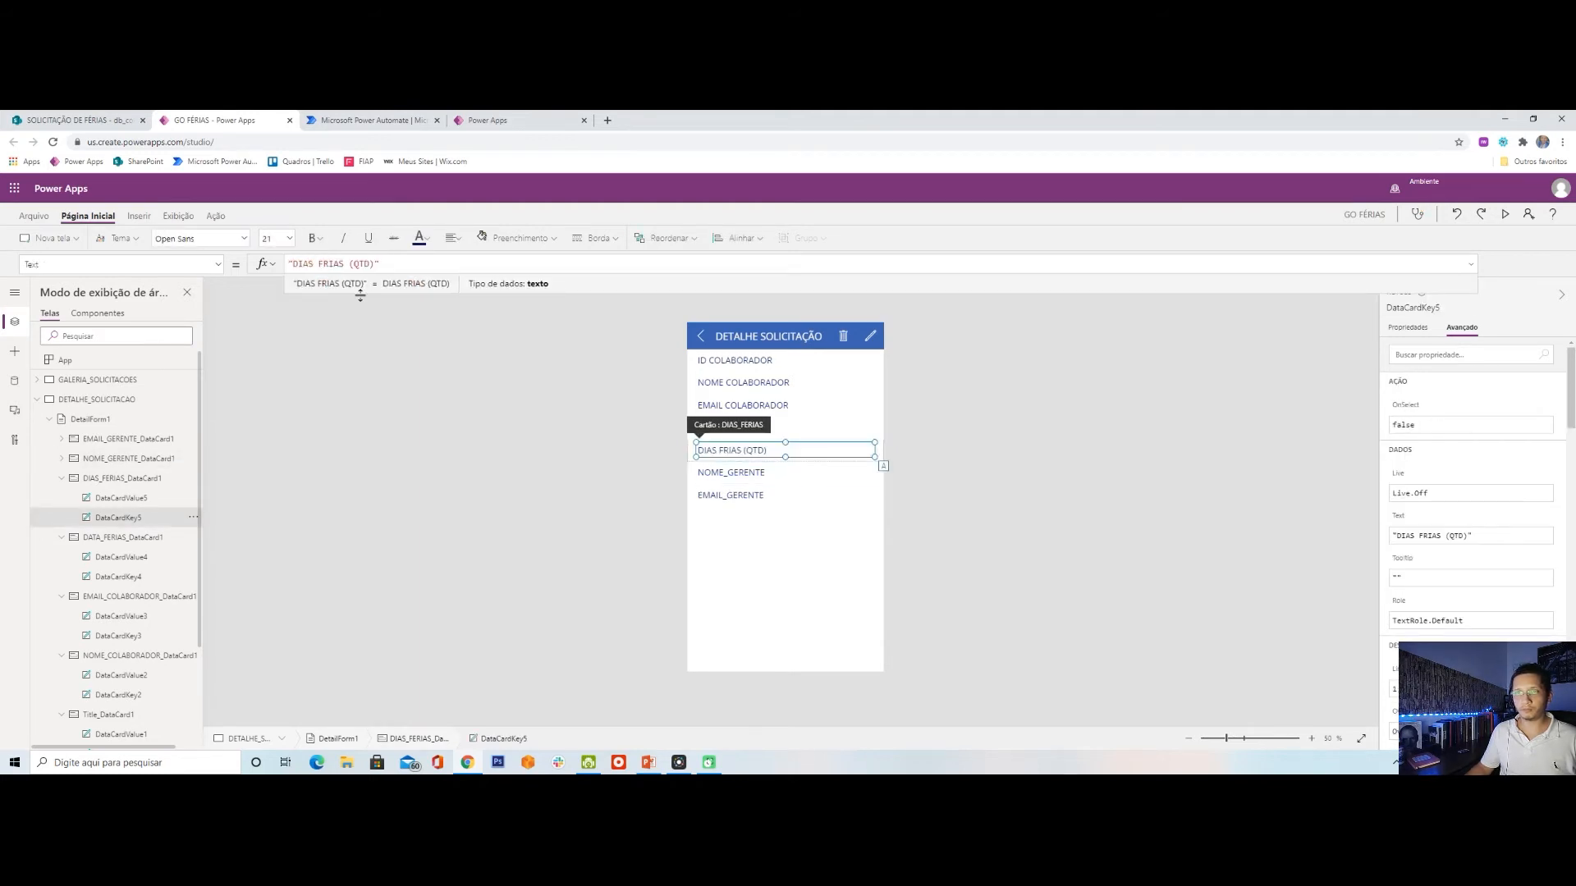
type("É")
Set the text of the NOME_GERENTE card's label in the detail form to "NOME COLABORADOR".
left_click(811, 471)
left_click(730, 472)
left_click(328, 263)
key("ctrl+a")
type("\"NOME COL")
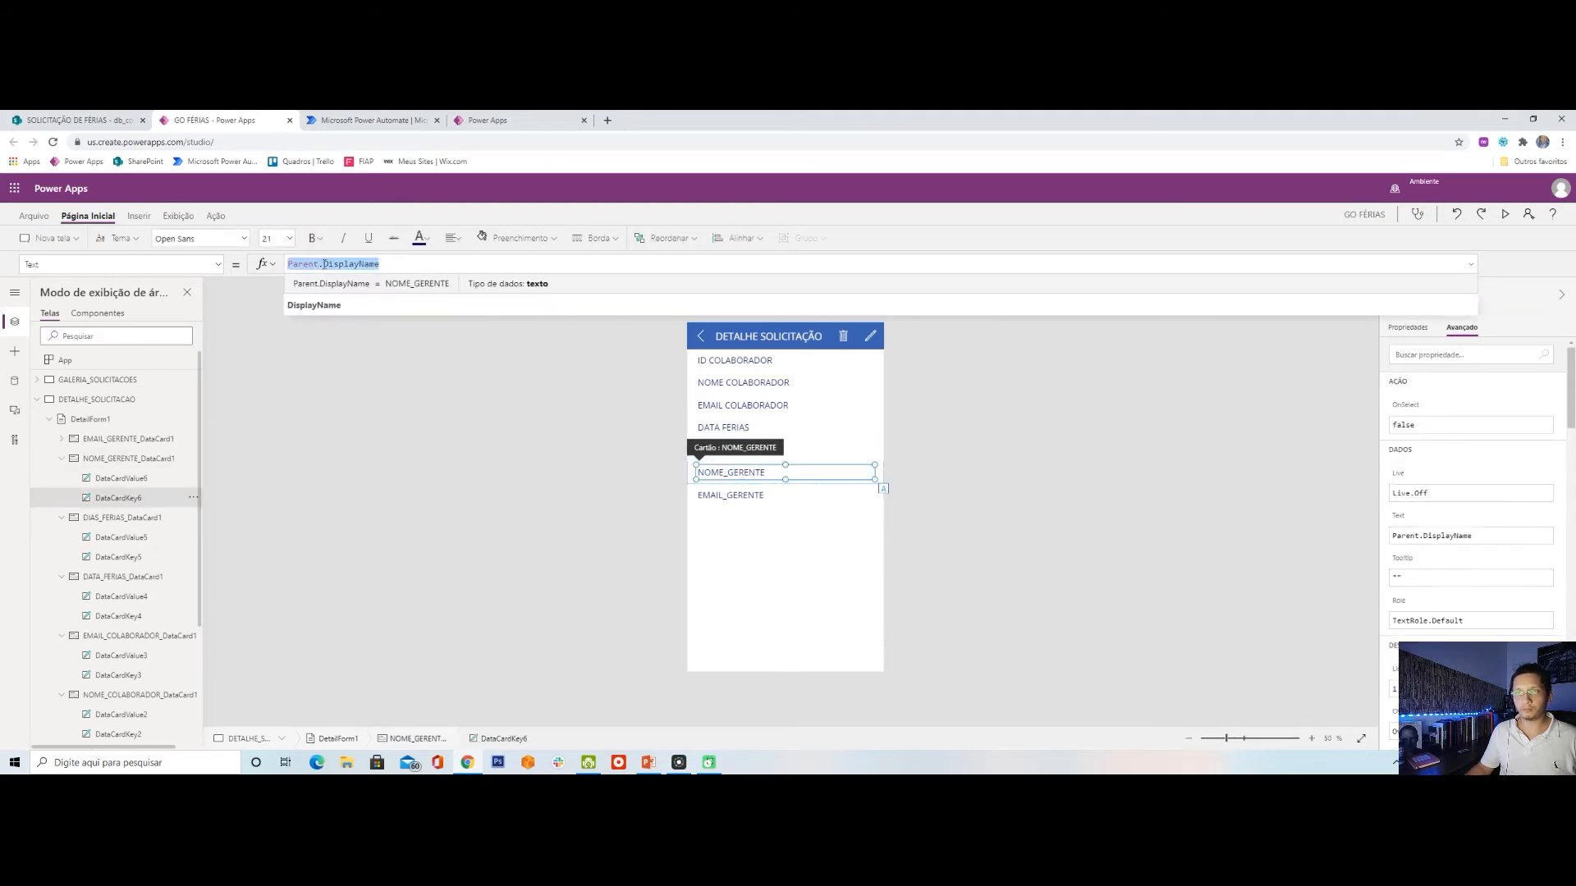
type("ABORADOR\"")
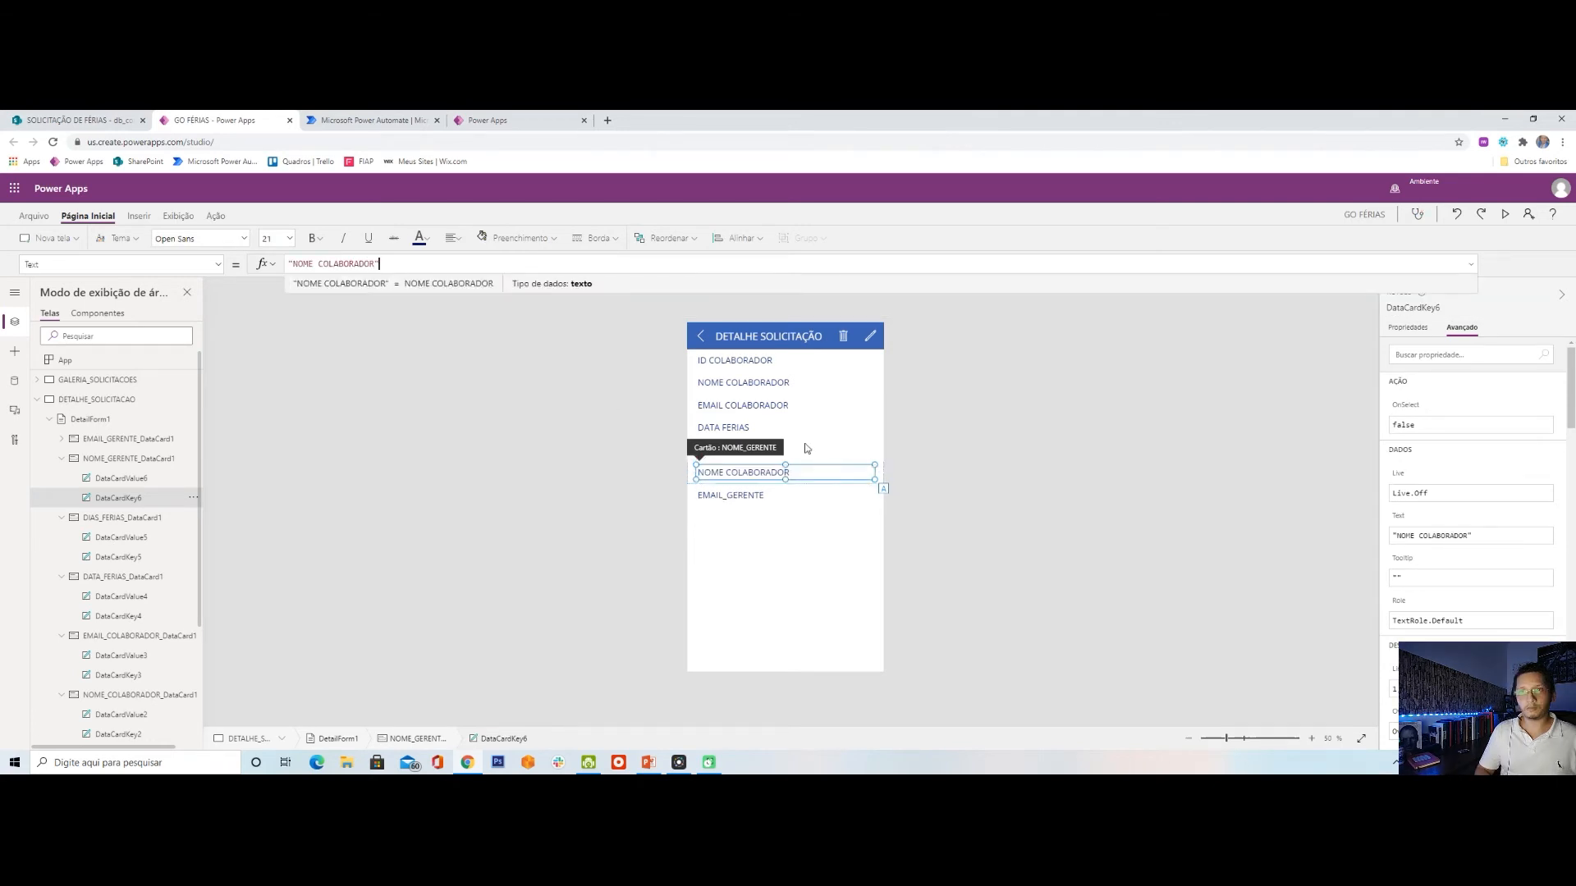
Set the text of the EMAIL_GERENTE card's label in the detail form to "EMAIL GERENTE".
left_click(739, 495)
left_click(739, 494)
left_click(446, 267)
key("ctrl+a")
type("\"EMAIL GERENTE\"")
left_click(951, 457)
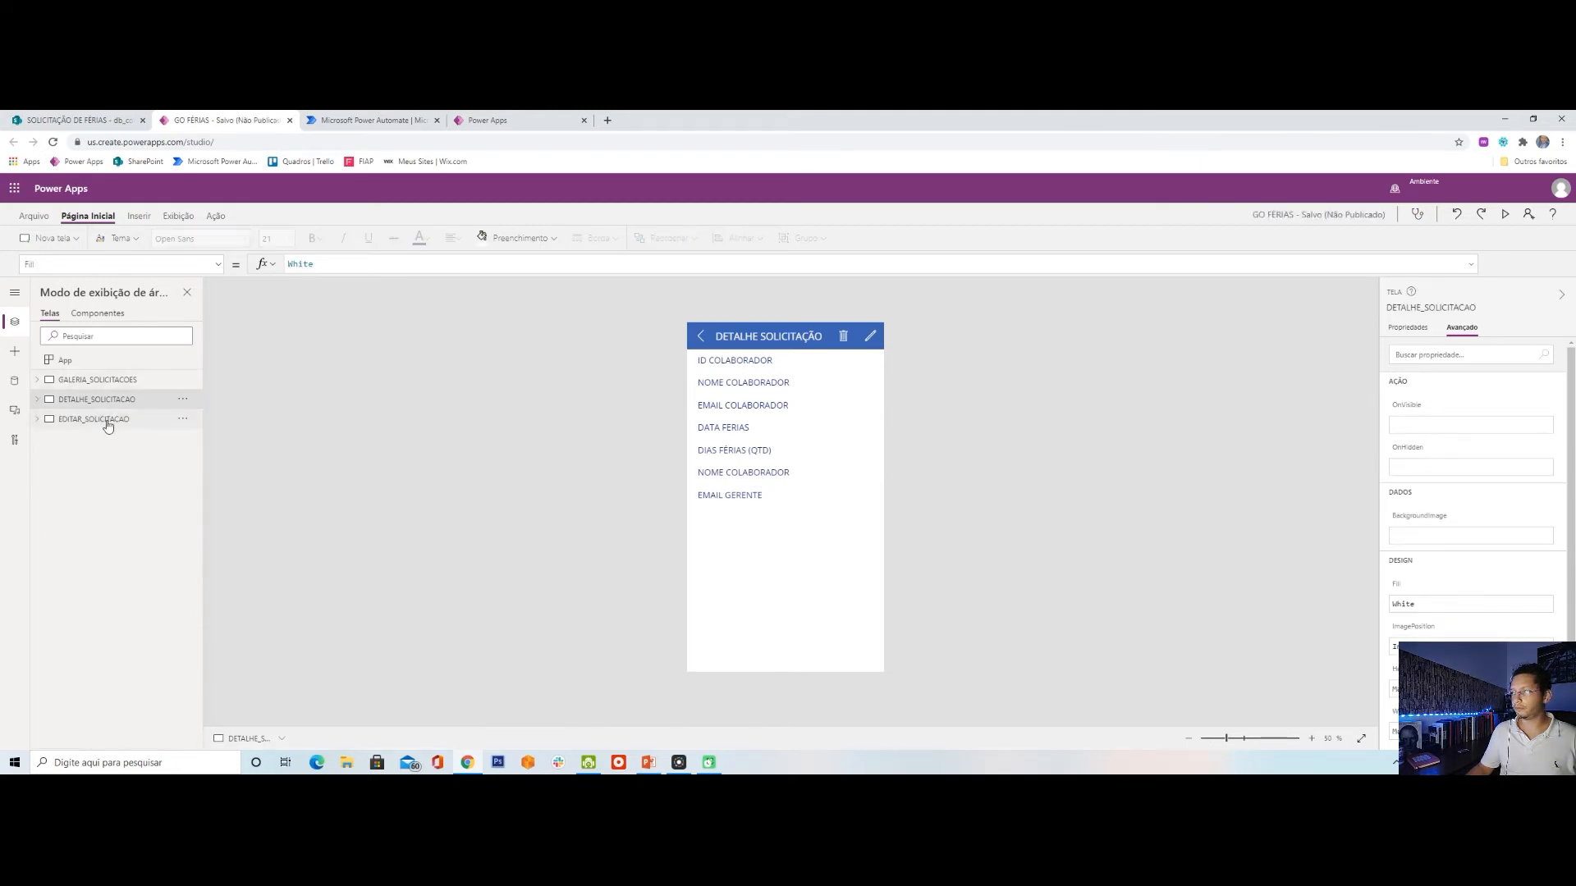
Change the header title of the EDITAR_SOLICITACAO screen to "ALTERAR SOLICITAÇÃO".
left_click(107, 422)
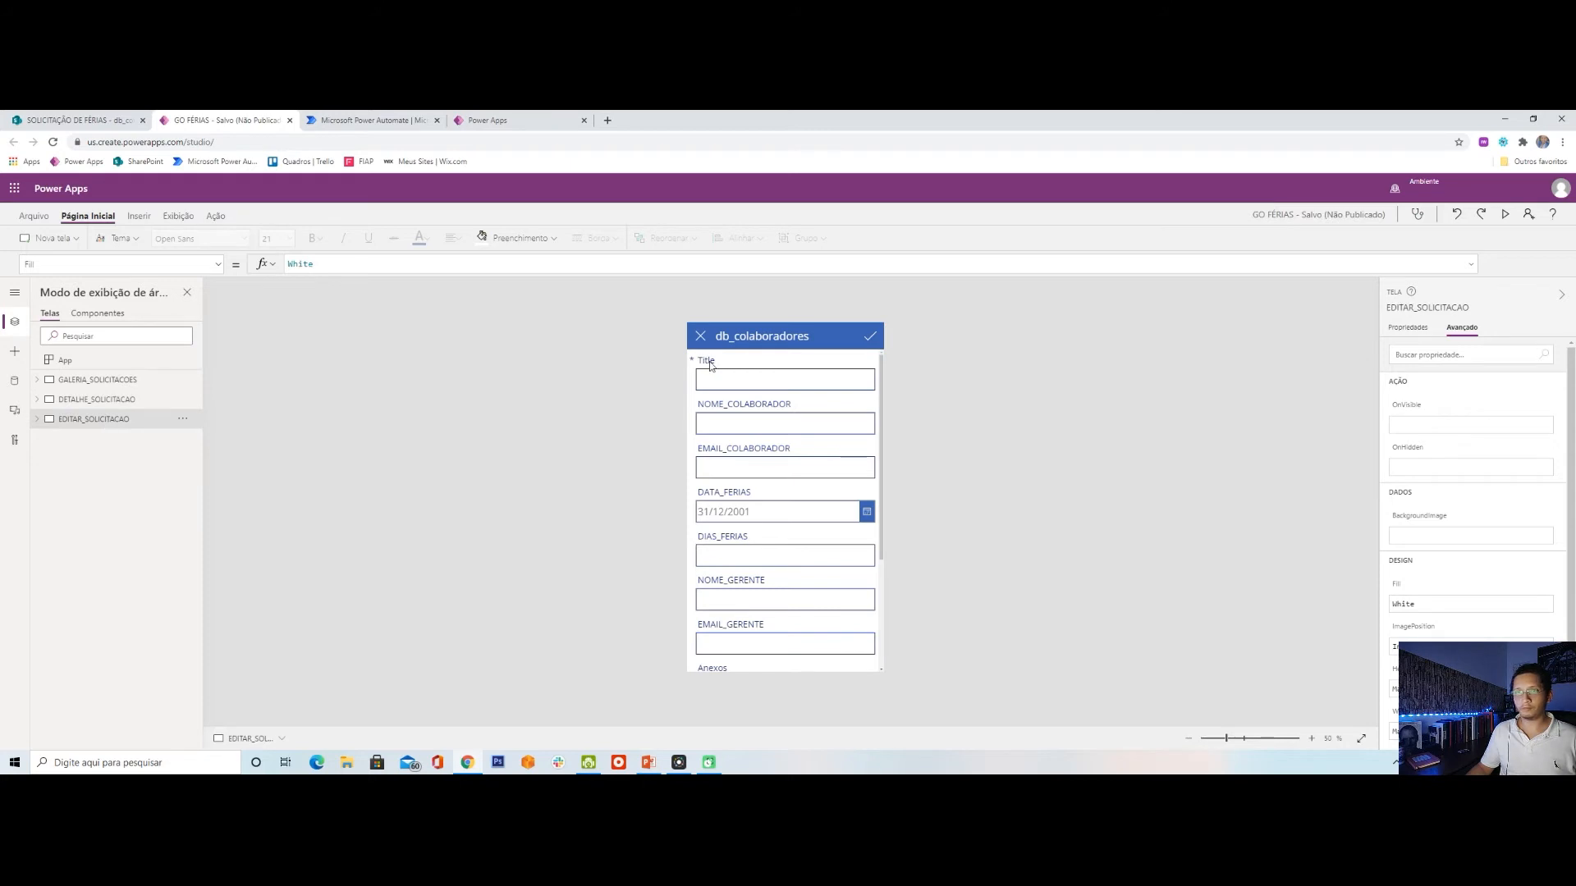
left_click(759, 336)
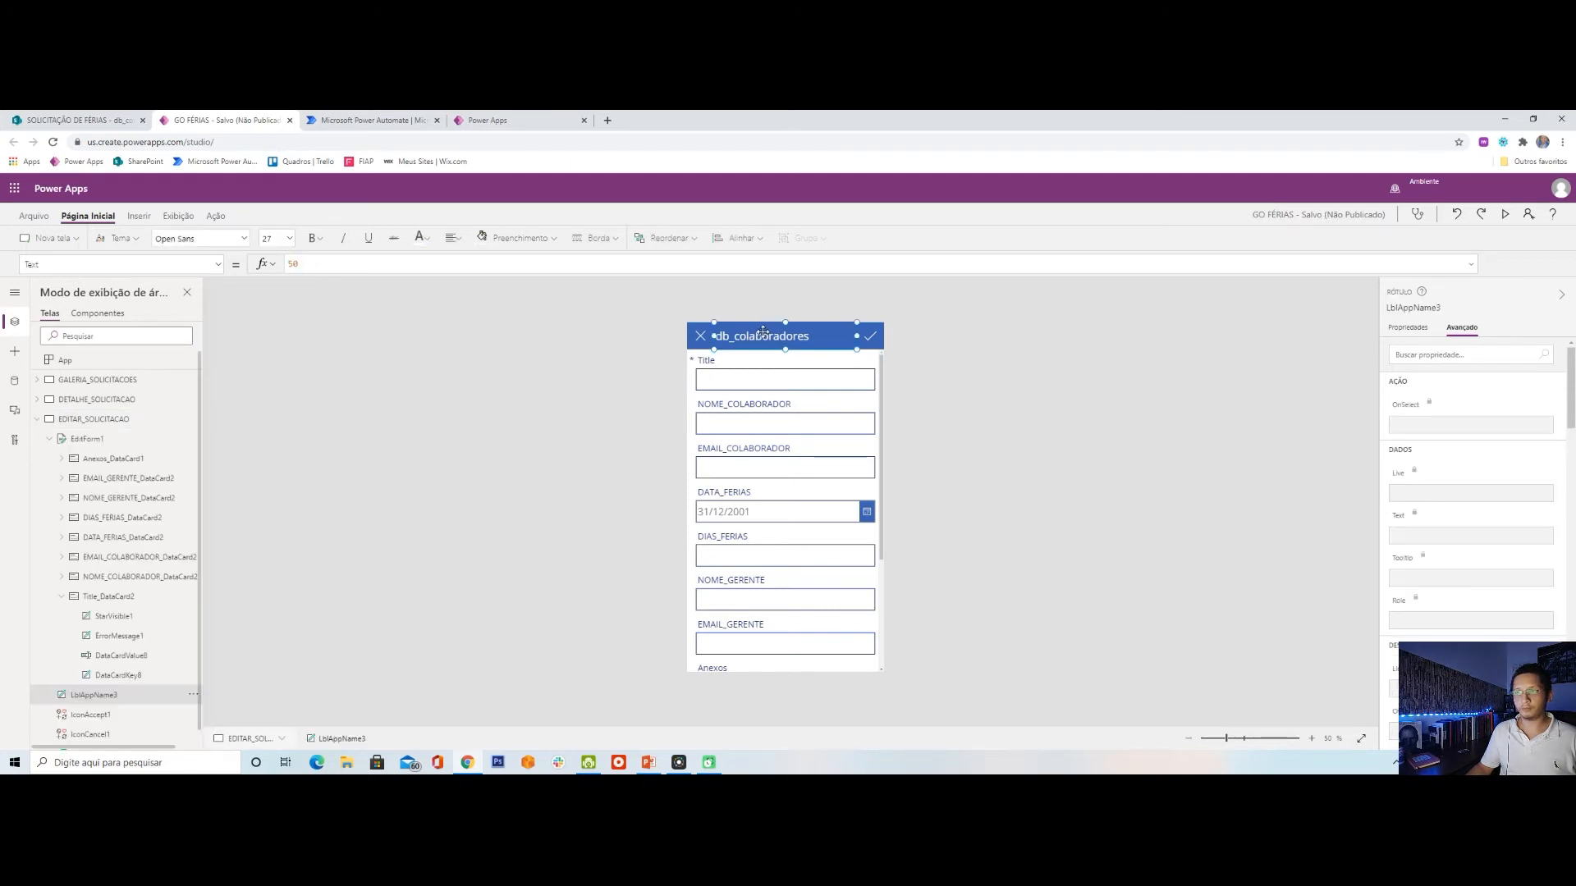
type("EDITAR SOI")
type("ICITAÇÃO")
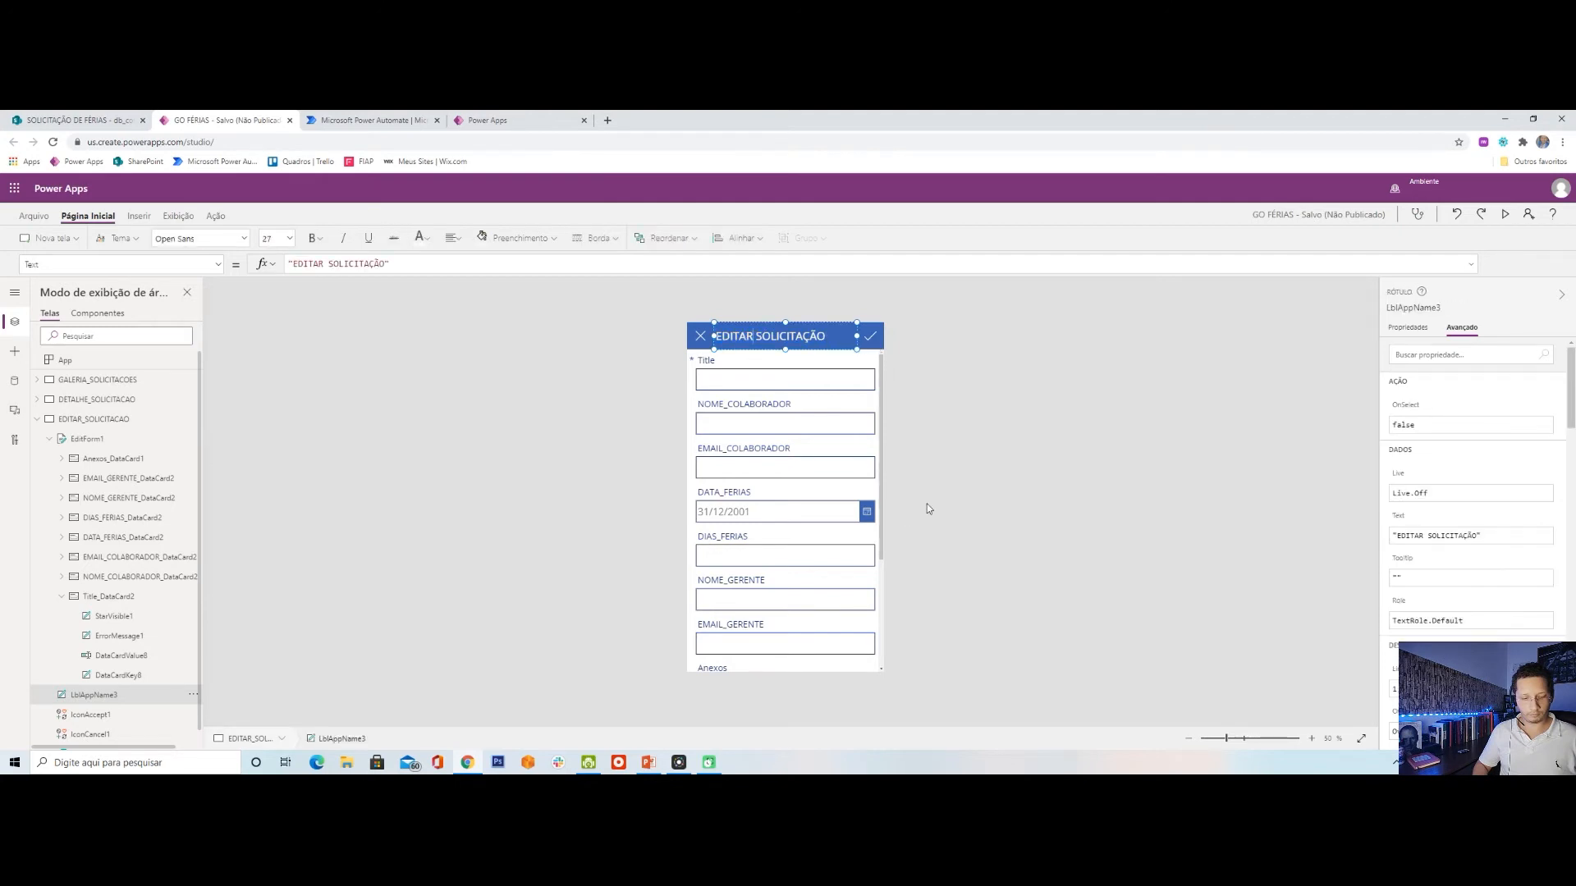
double_click(319, 263)
type("ALTERAR")
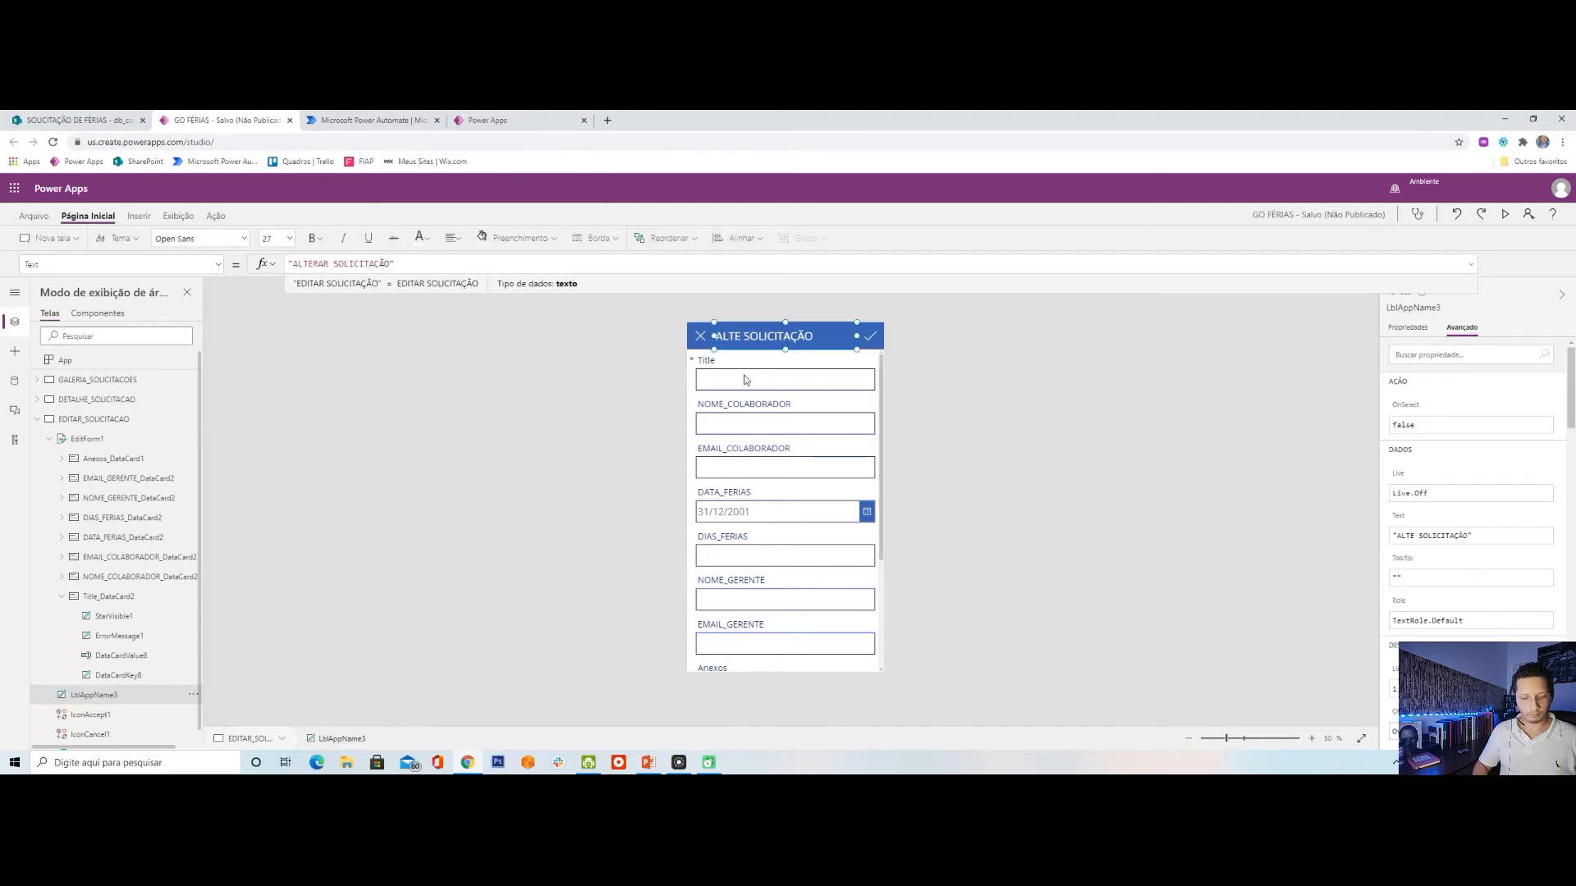
Set the edit form's Title label to "ID COLABORADOR" and its NOME_COLABORADOR label to "NOME COLABORADOR".
left_click(737, 361)
left_click_drag(410, 264, 3, 238)
type("\"ID COLABORADOR\"")
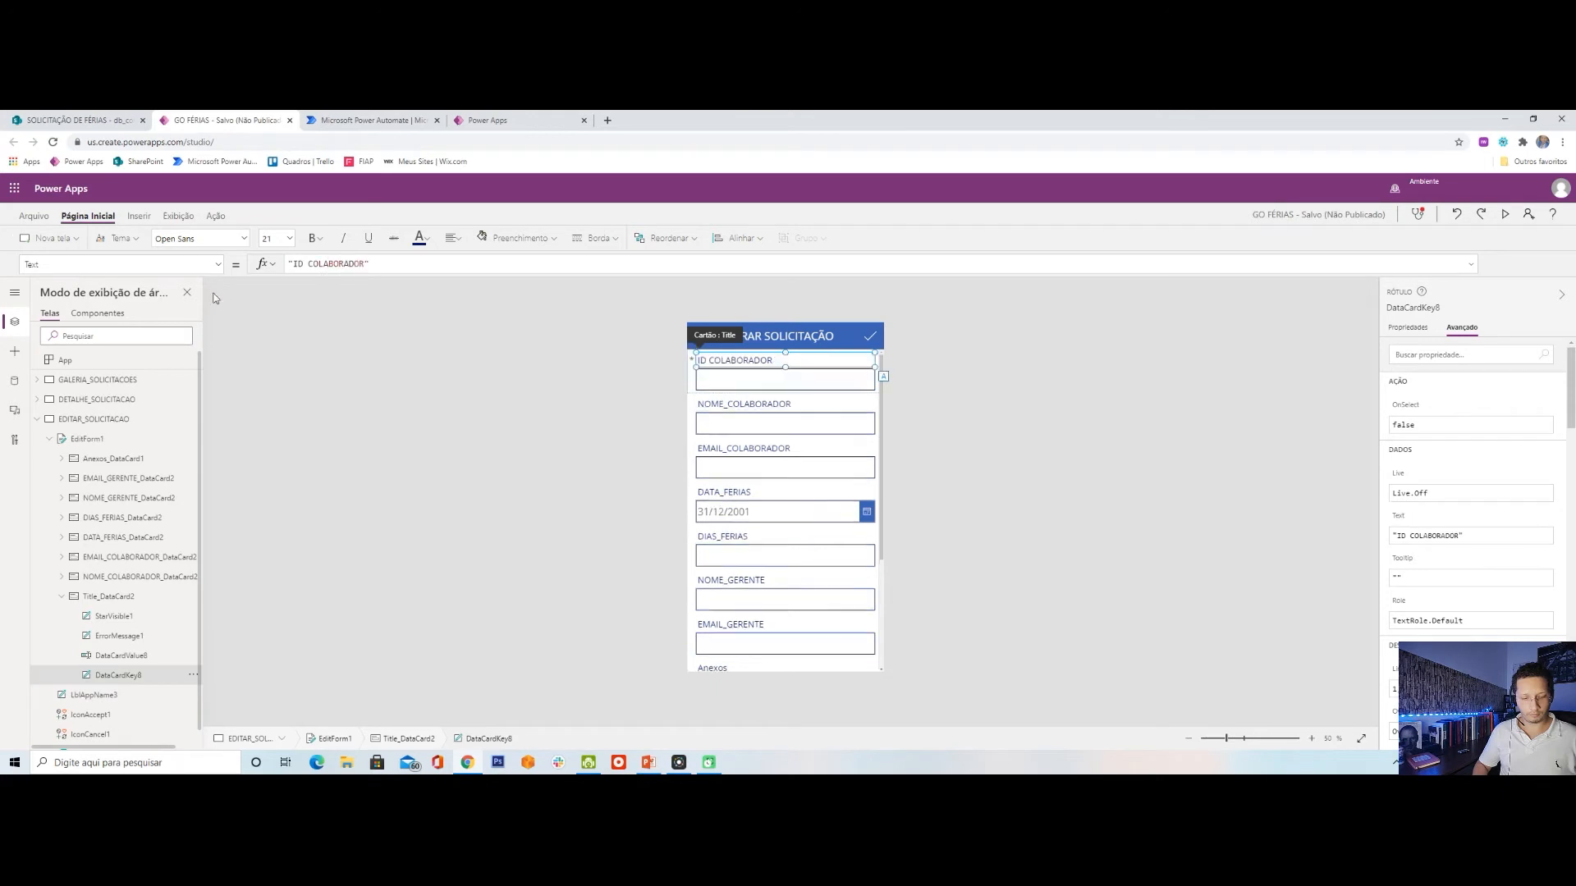
left_click(727, 403)
left_click_drag(386, 264, 4, 190)
type("\"NOME COLABOR")
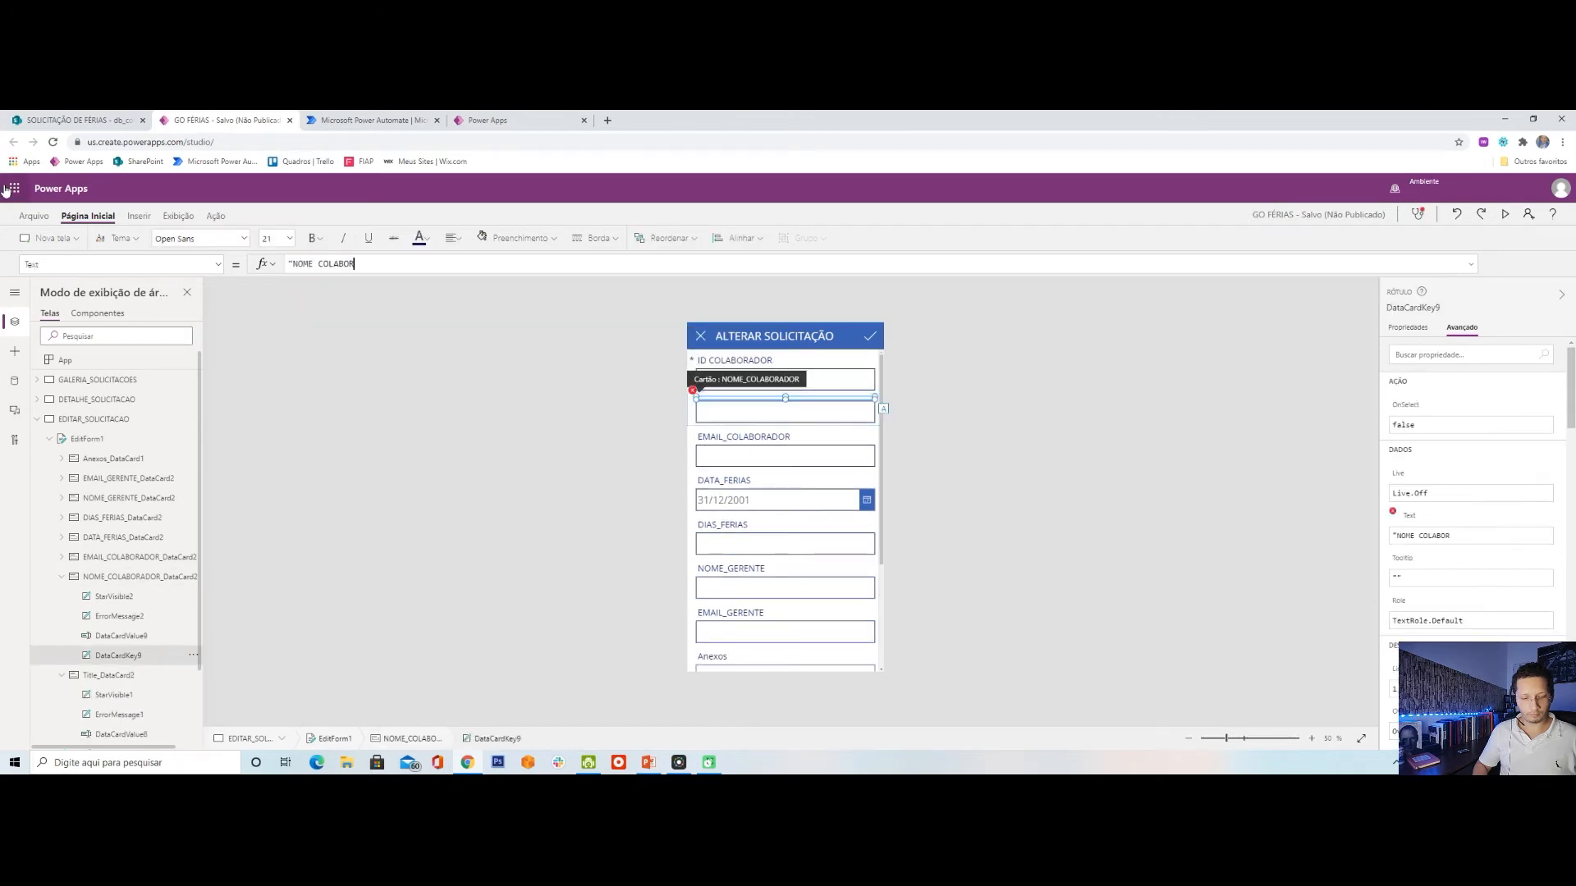
type("ADOR\"")
Set the edit form's EMAIL_COLABORADOR label to "EMAIL COLABORADOR" and its DATA_FERIAS label to "DATA FERIAS".
left_click(738, 437)
triple_click(375, 265)
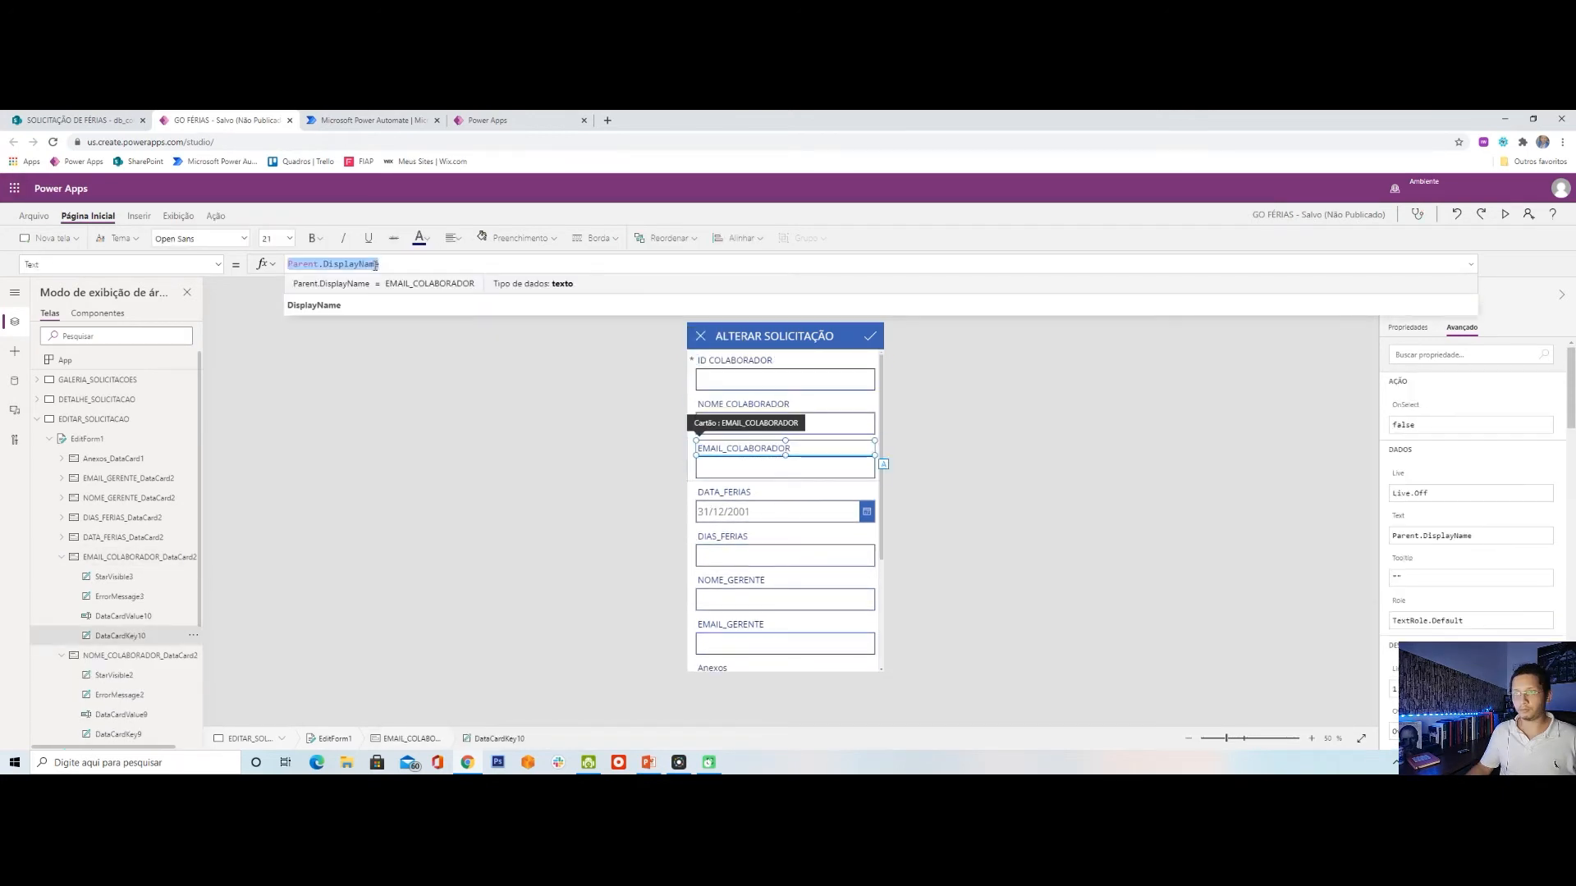
type("\"EMAIL COLABORADOR\"")
left_click(724, 492)
triple_click(340, 265)
type("\"")
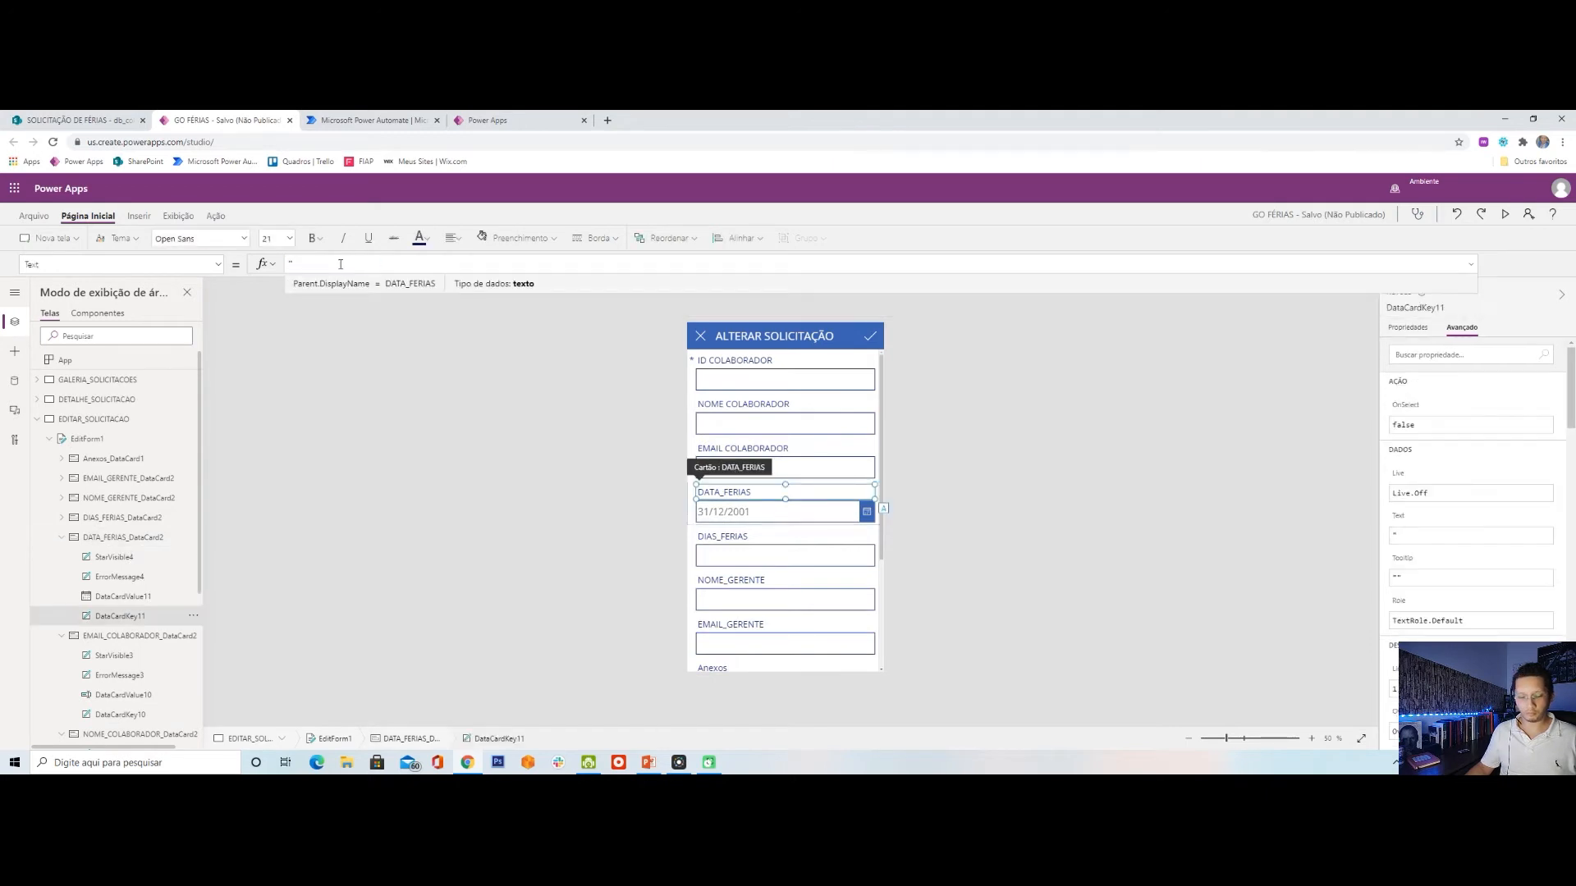
type("DATA FERIAS\"")
Set the edit form's DIAS_FERIAS label to "DIAS FÉRIAS" and correct its DATA_FERIAS label to "DATA FÉRIAS".
left_click(722, 536)
triple_click(345, 264)
type("\"DIAS FERIAS\"")
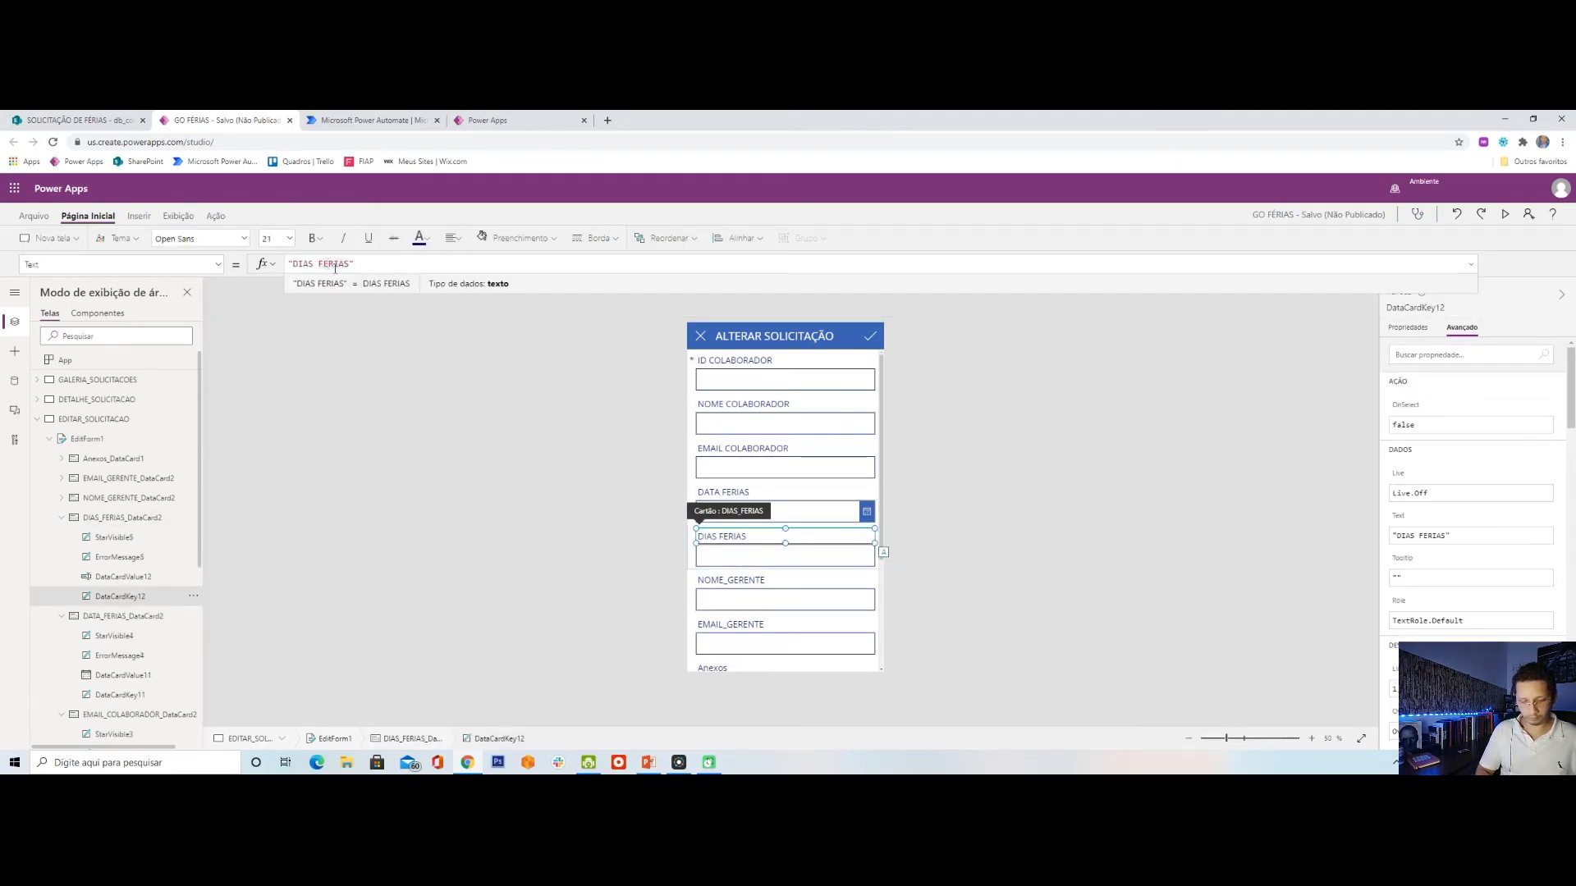
left_click(724, 493)
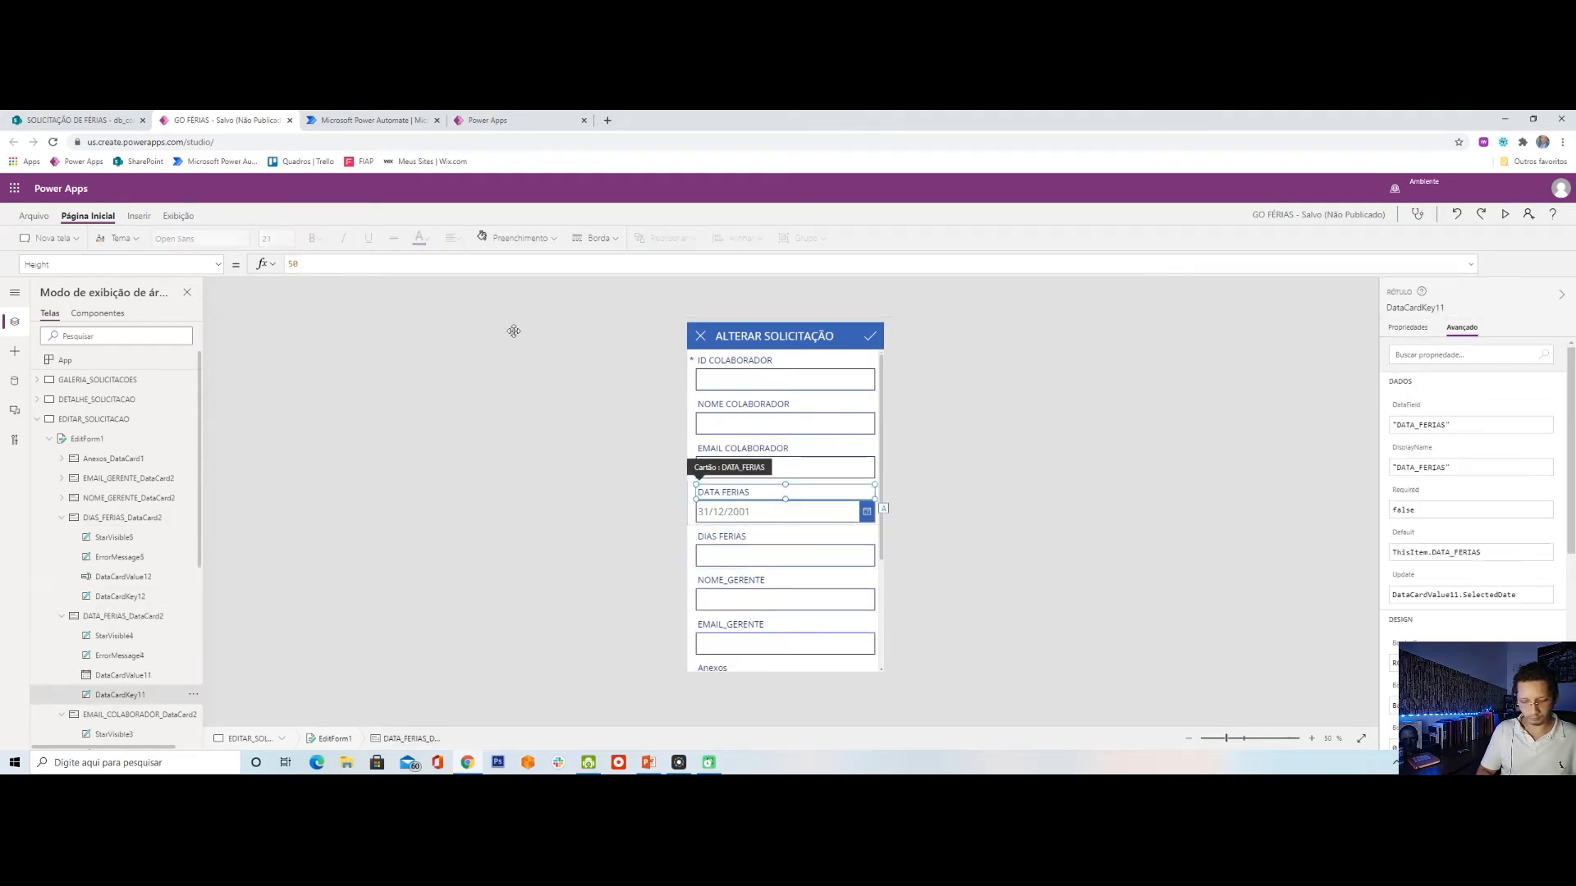
Set the text of the NOME_GERENTE card's label in the edit form to "NOME GERENTE".
left_click(723, 581)
triple_click(385, 264)
type("\"")
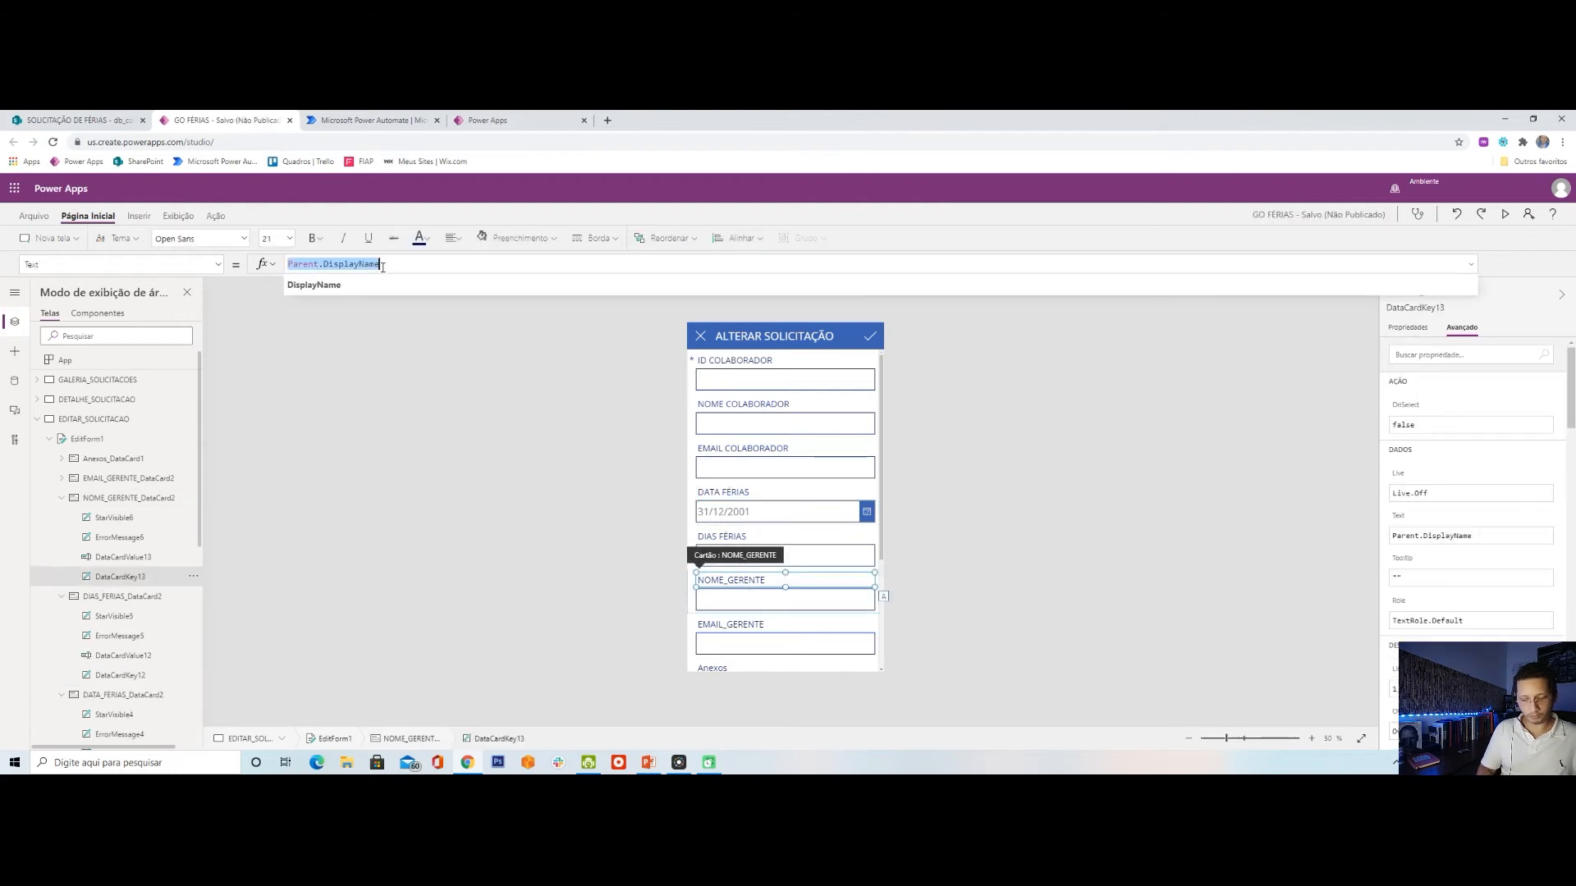
type("NOME GERENTE\"")
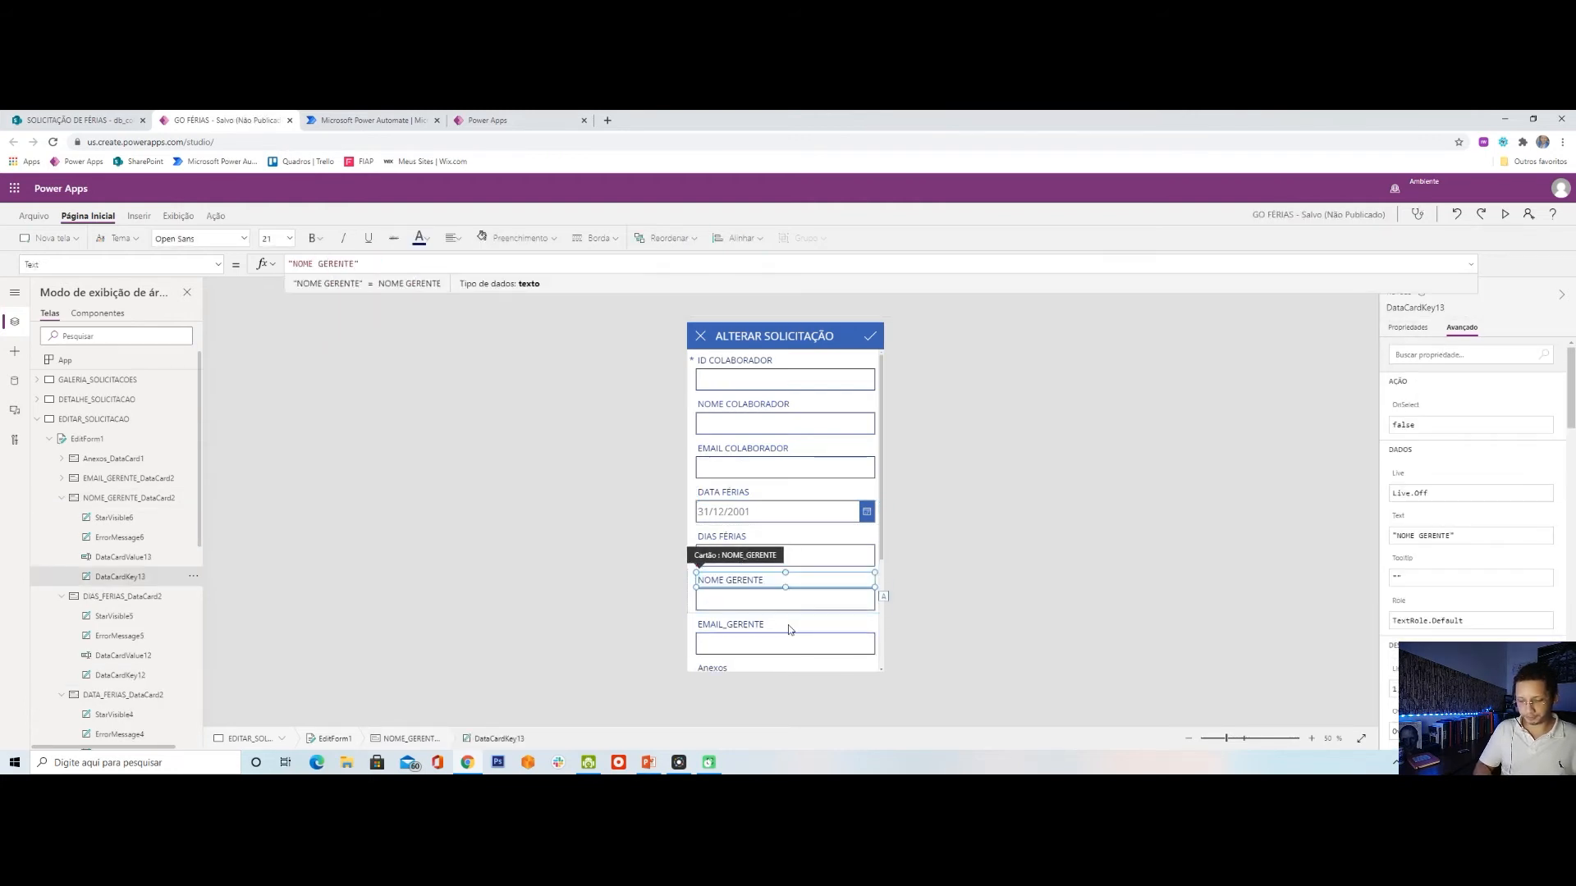
Set the text of the EMAIL_GERENTE card's label in the edit form to "EMAIL GERENTE".
left_click(787, 627)
double_click(345, 264)
triple_click(345, 265)
type("\"EMAIL GEREN")
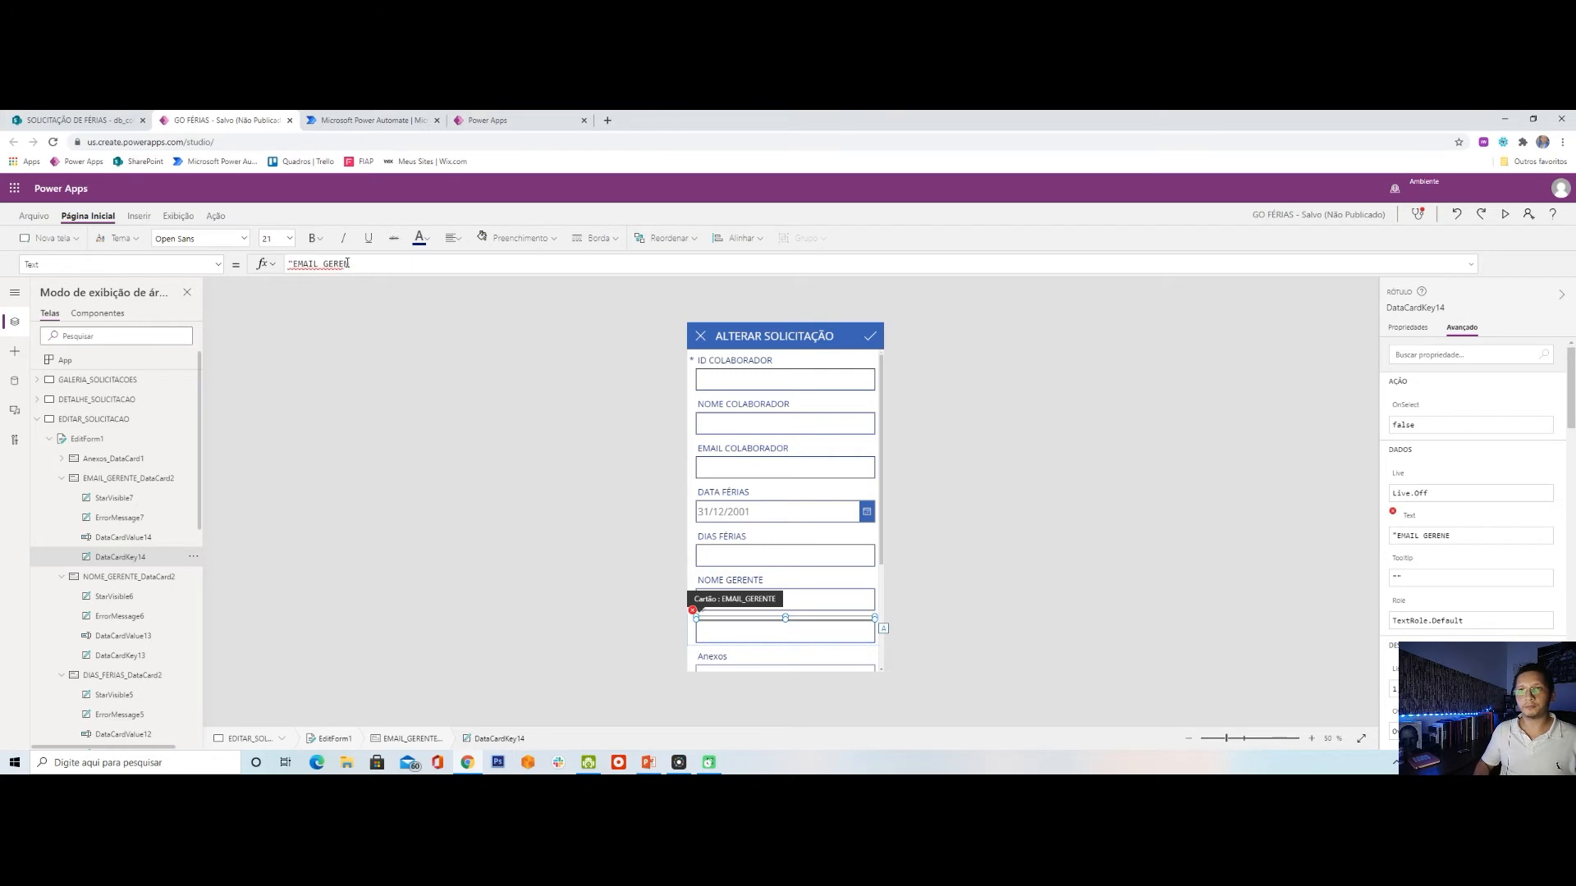
type("TE\"")
left_click(490, 521)
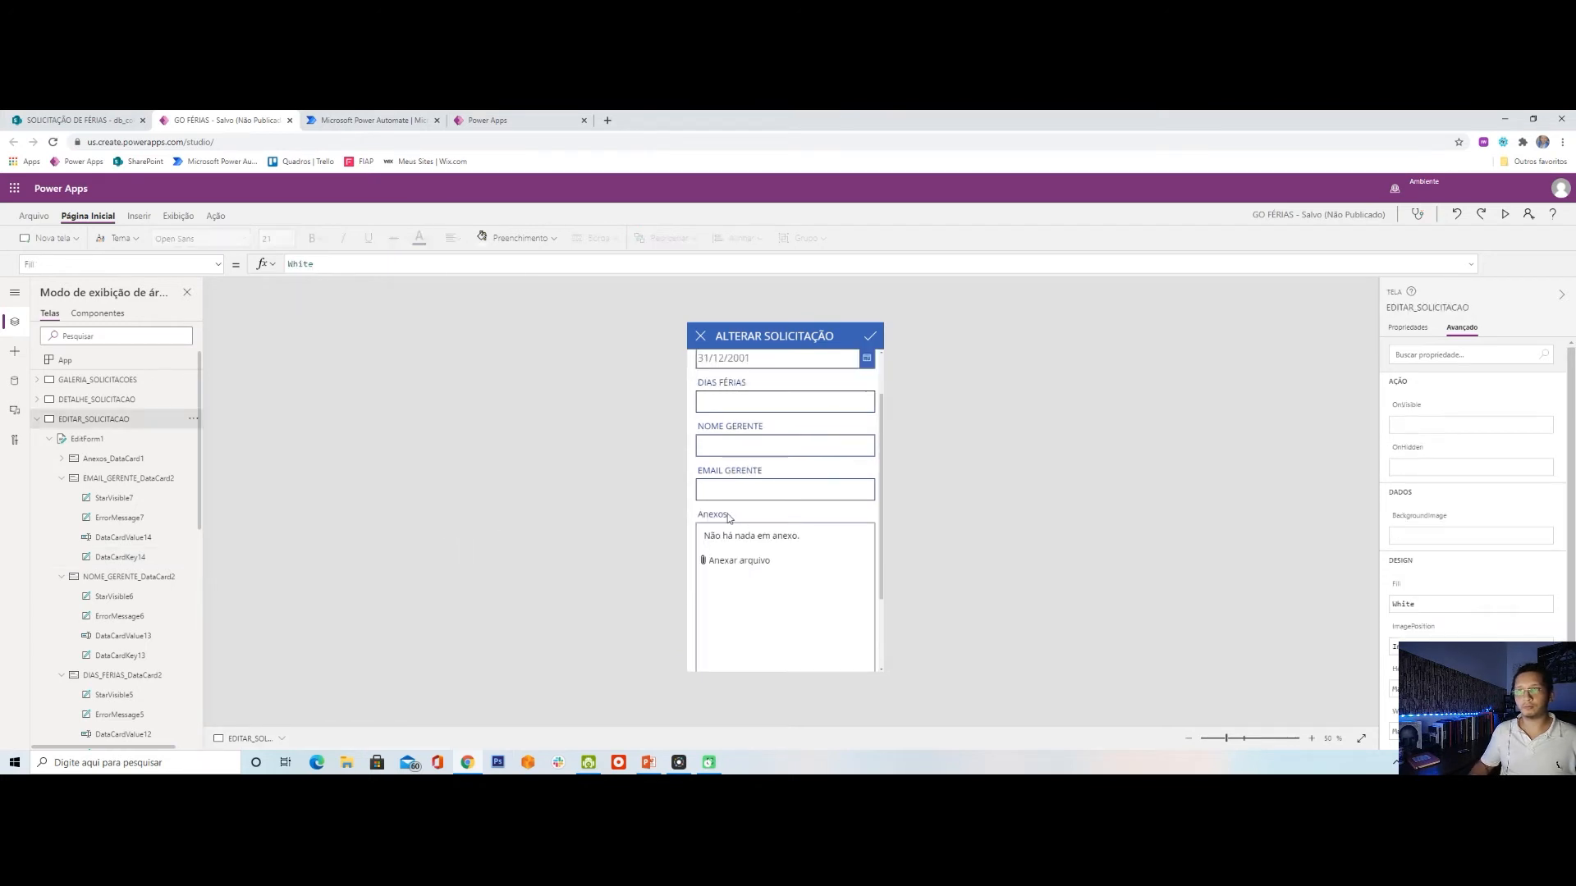
left_click(38, 420)
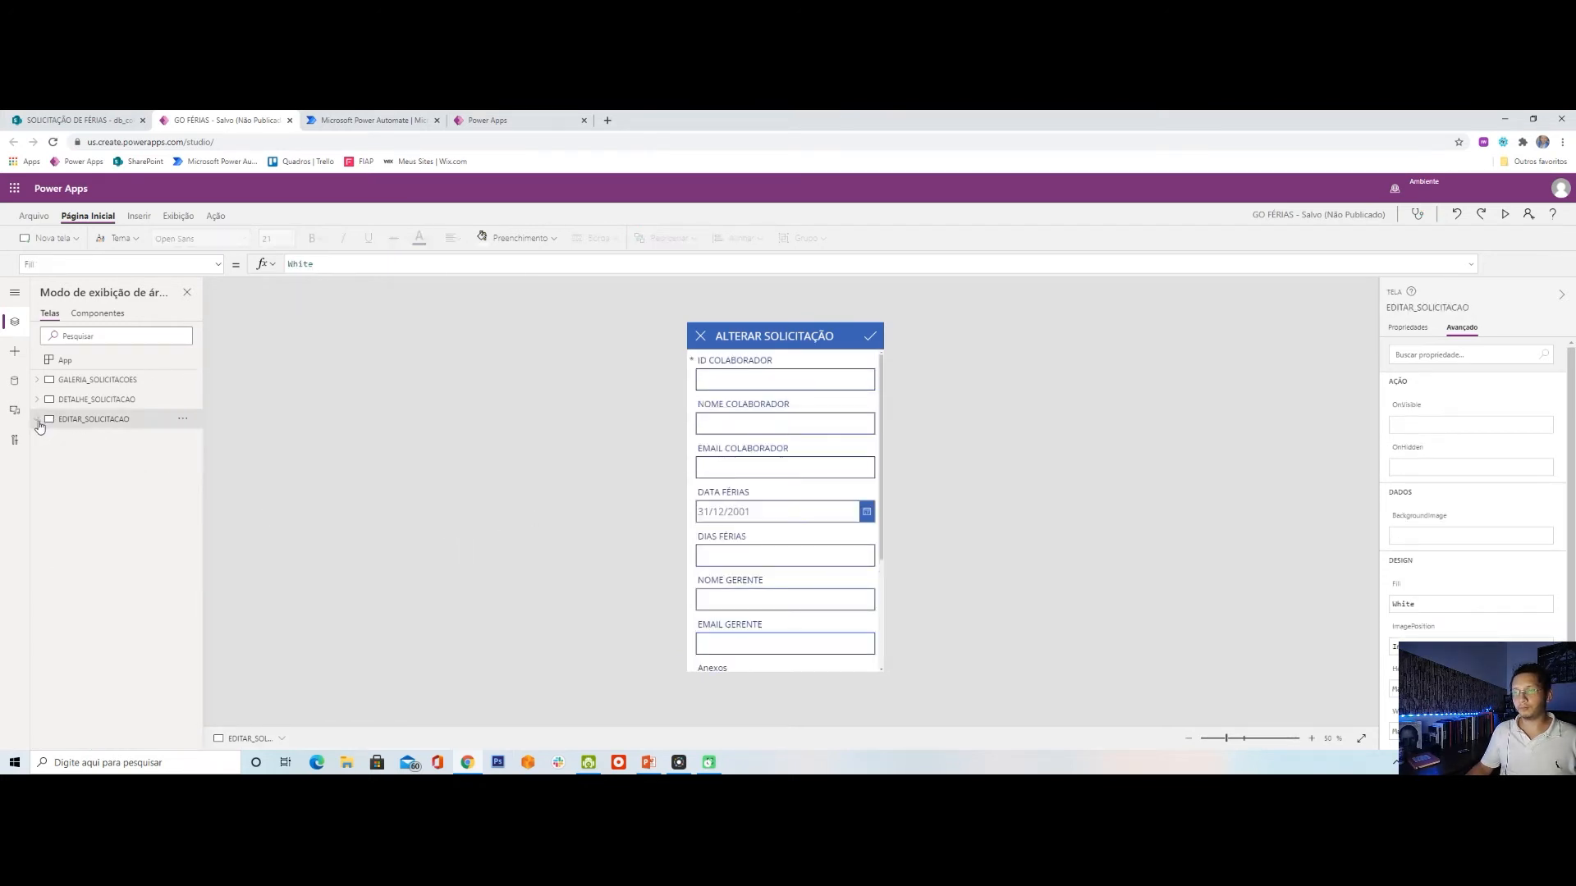
Return to the DETALHE_SOLICITACAO screen and correct the NOME_GERENTE card's label to "NOME GERENTE".
left_click(88, 383)
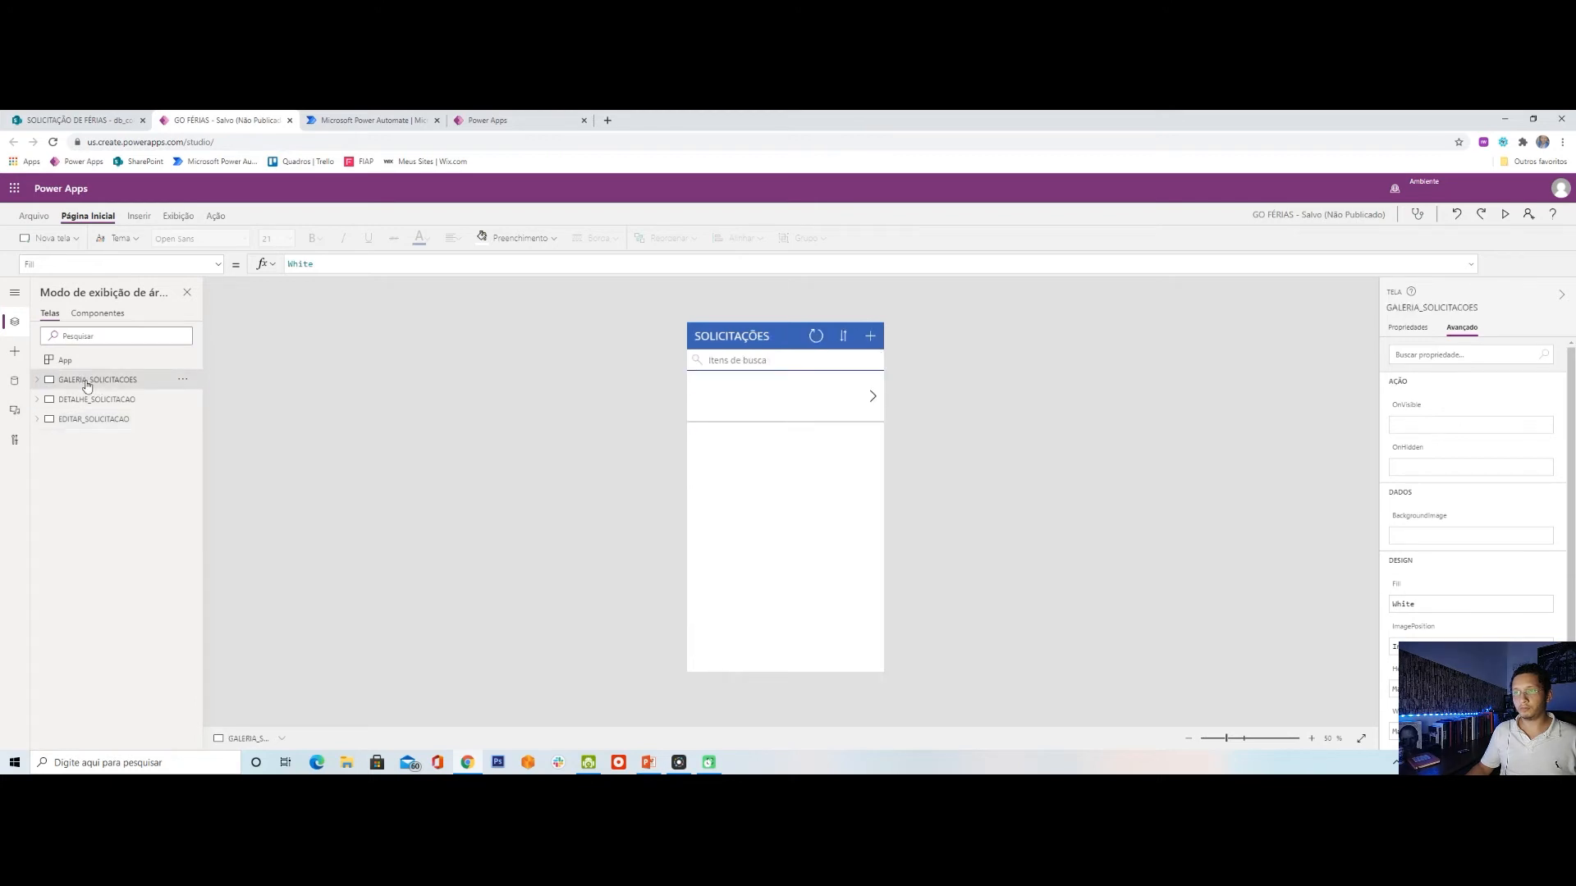
left_click(97, 400)
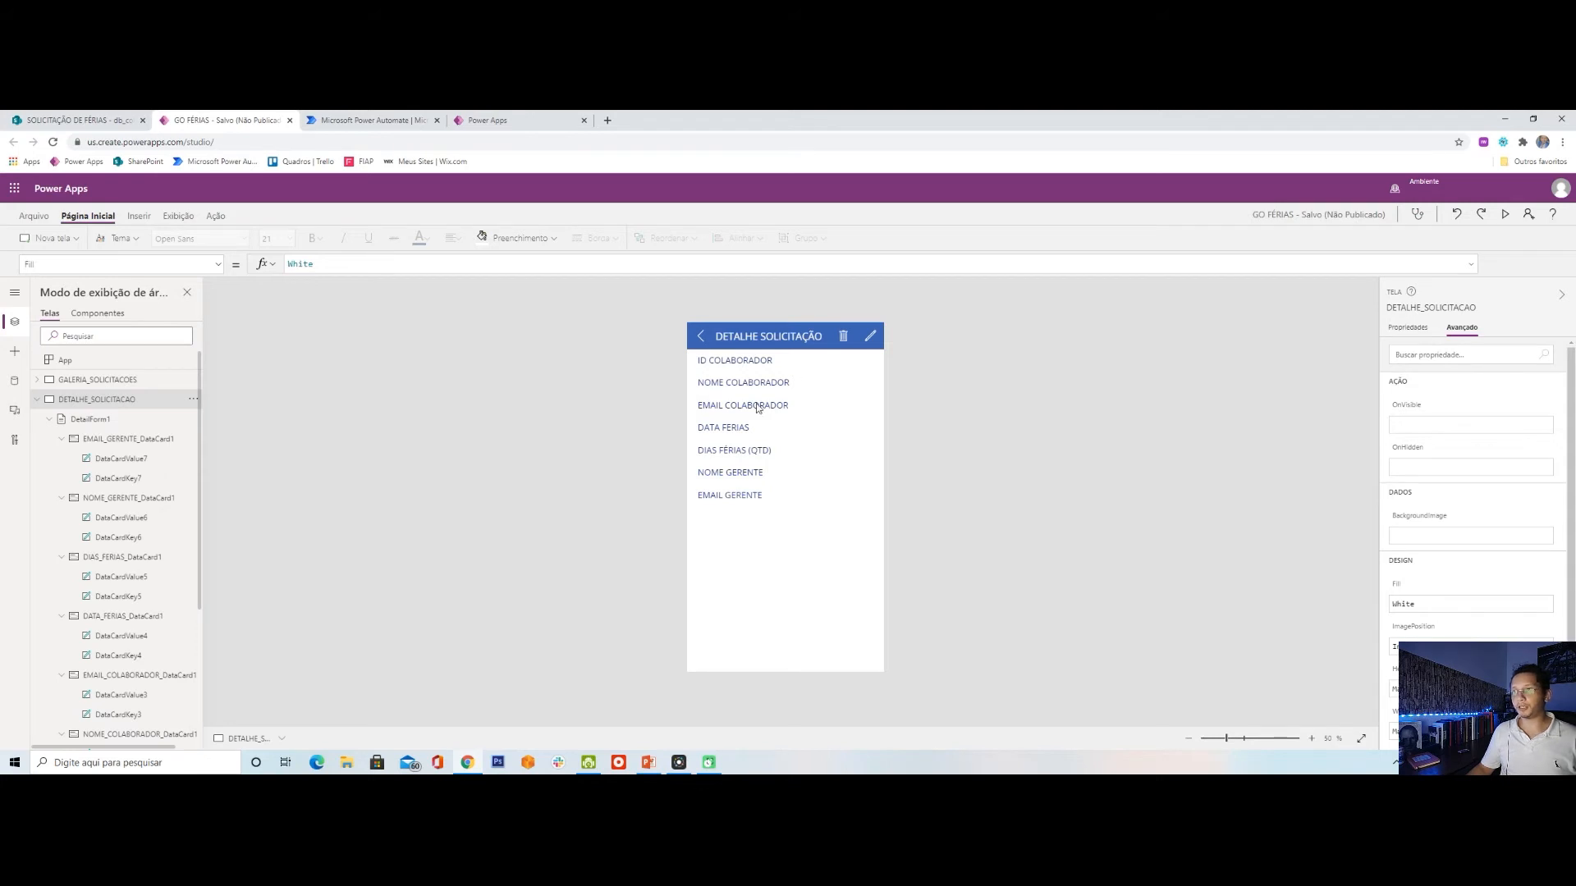
left_click(38, 400)
Unlock the Anexos card on the EDITAR_SOLICITACAO screen and delete it from the edit form.
left_click(87, 422)
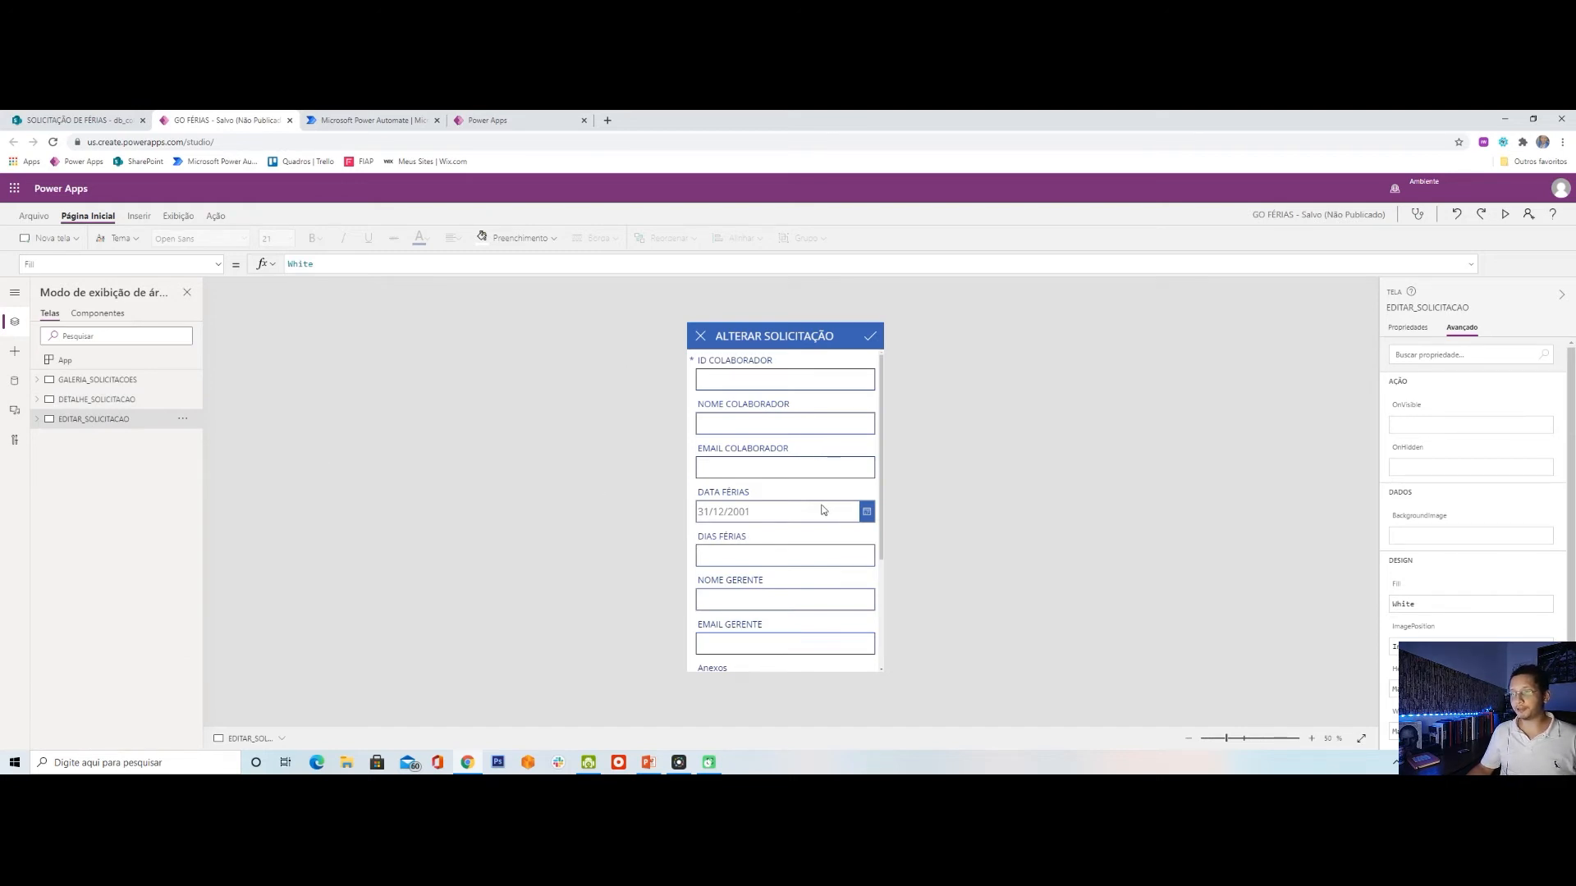
scroll(823, 511, "down", 2)
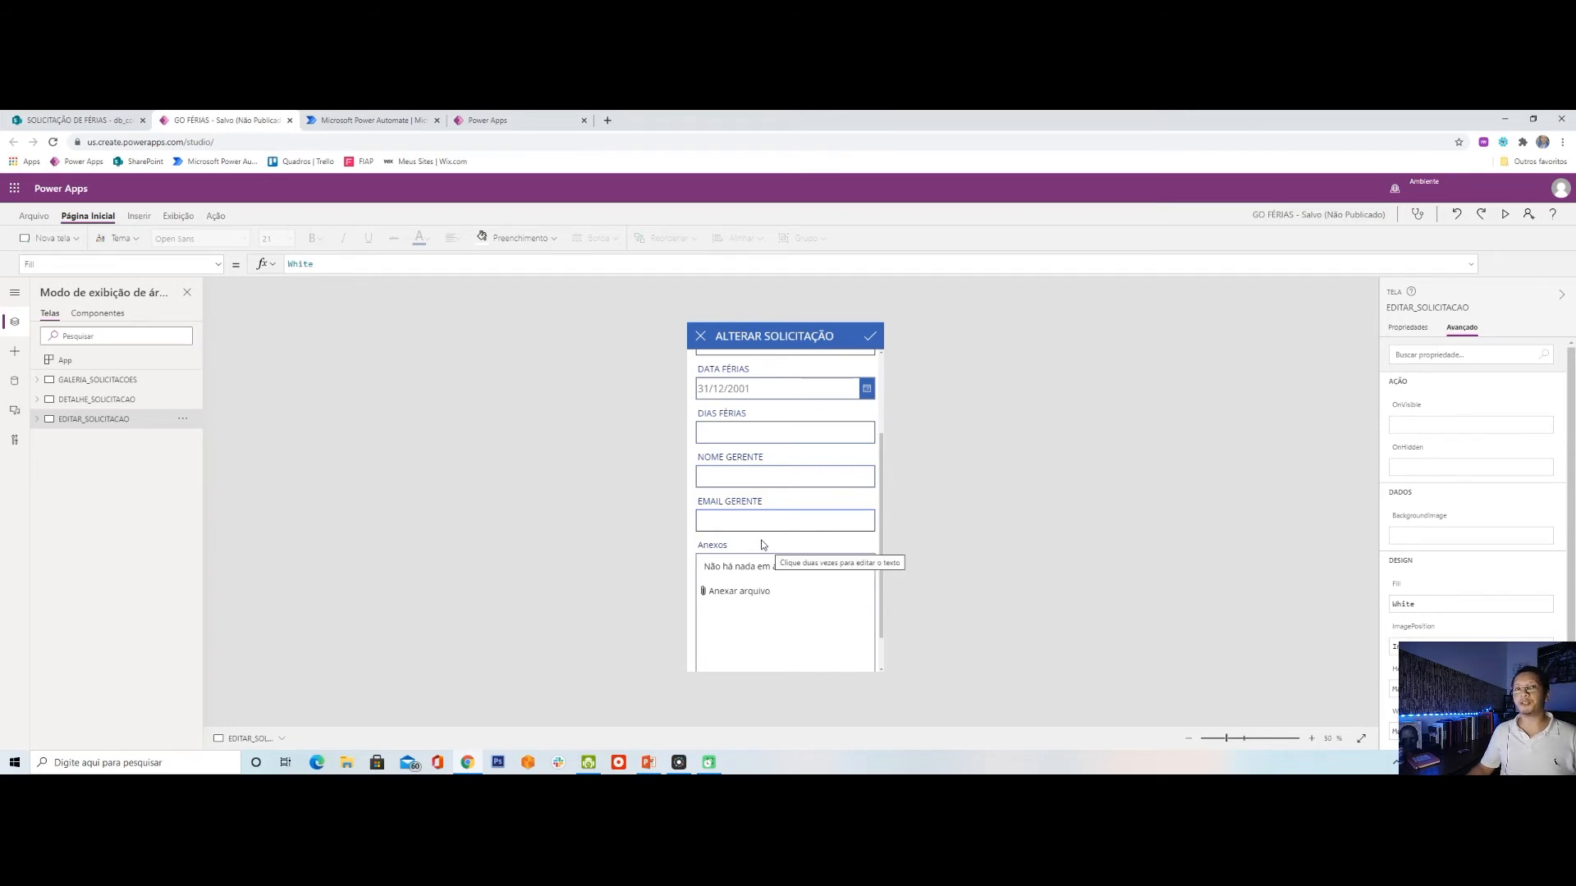
left_click(694, 544)
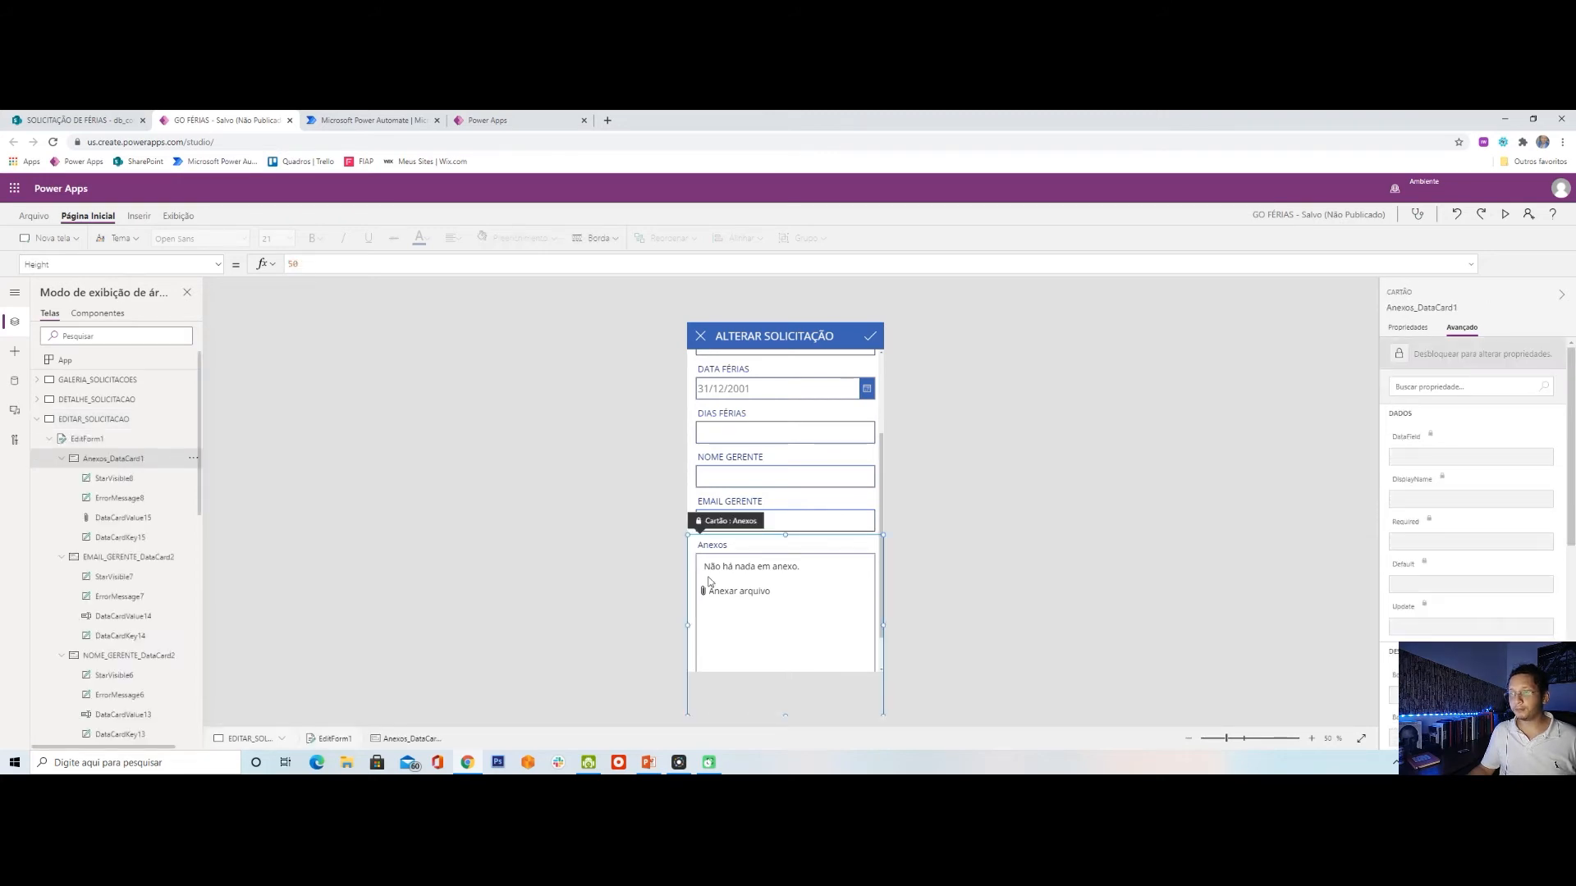
left_click(1401, 357)
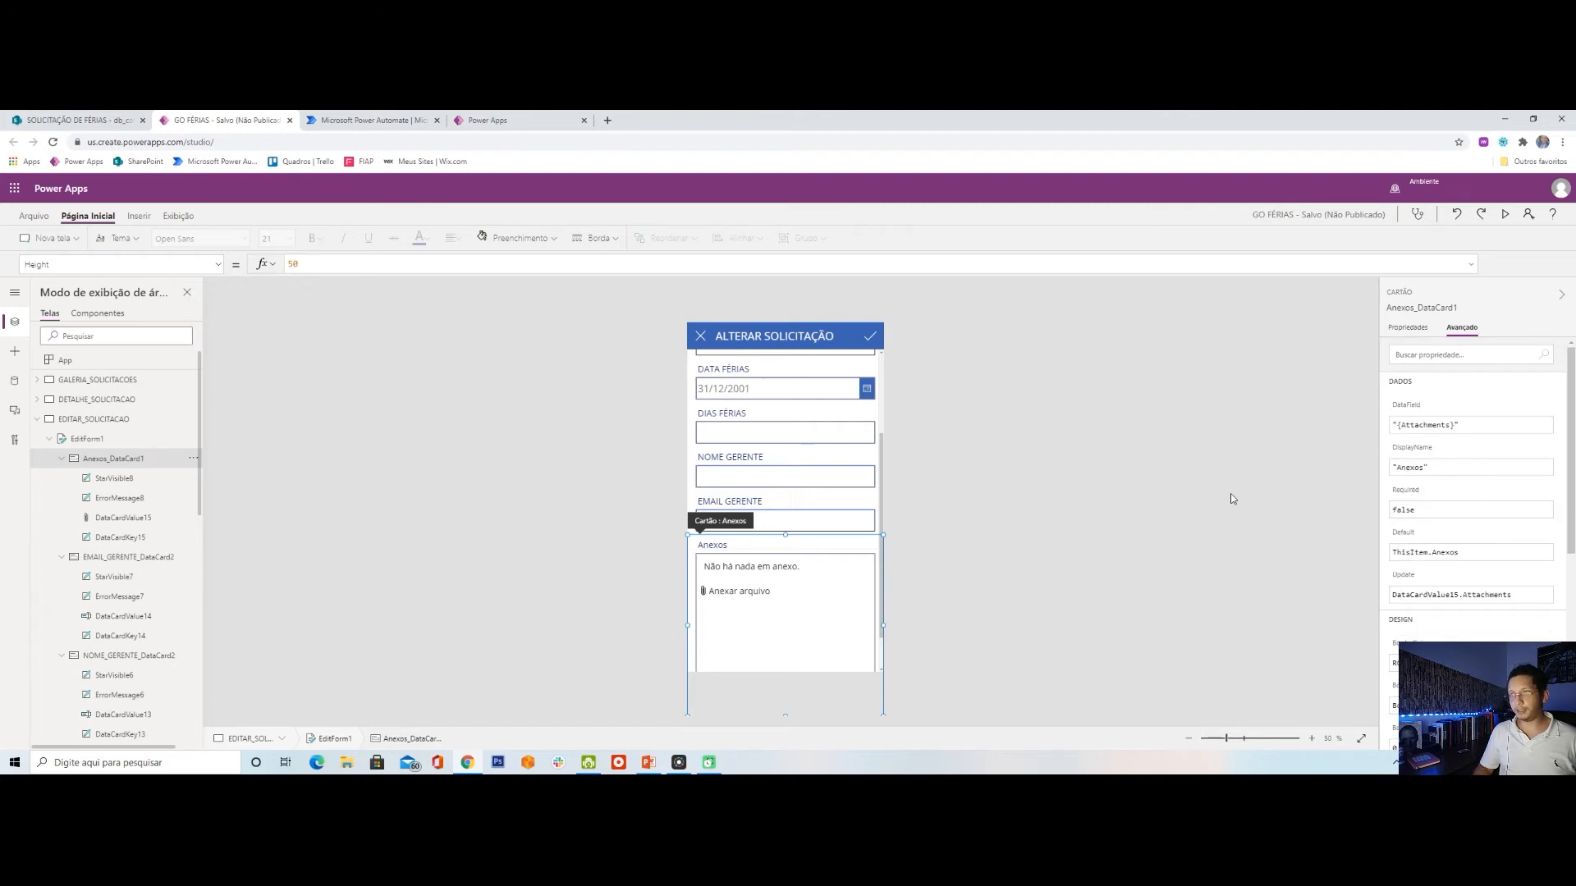
key("Delete")
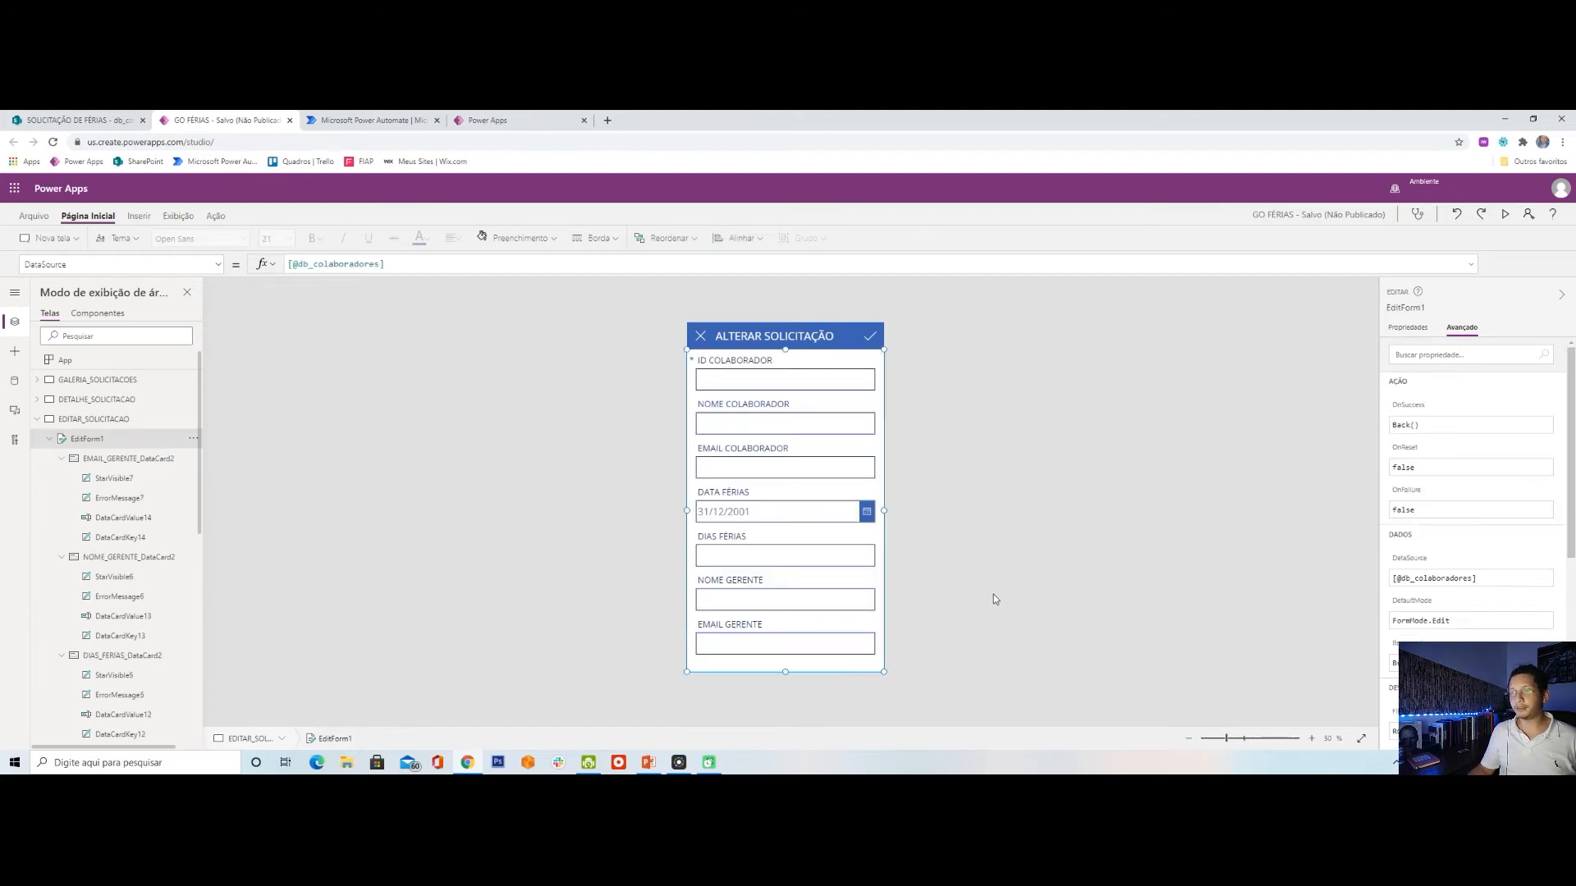
Set the background image of the GALERIA_SOLICITACOES screen to the GO FÉRIAS image file from the GO FÉRIAS folder.
left_click(994, 595)
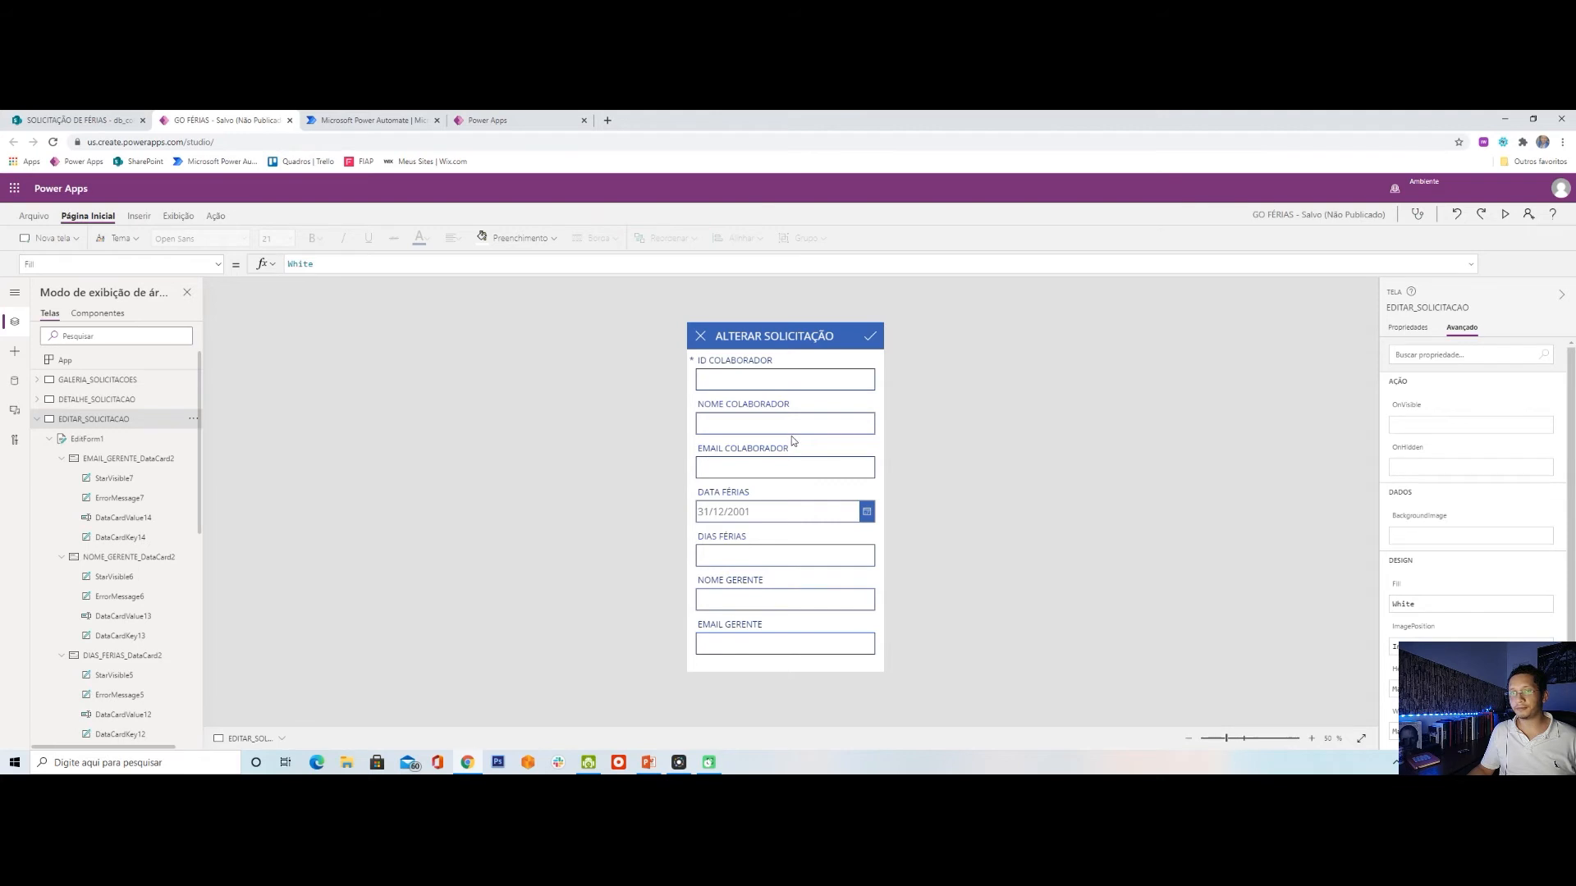
left_click(38, 421)
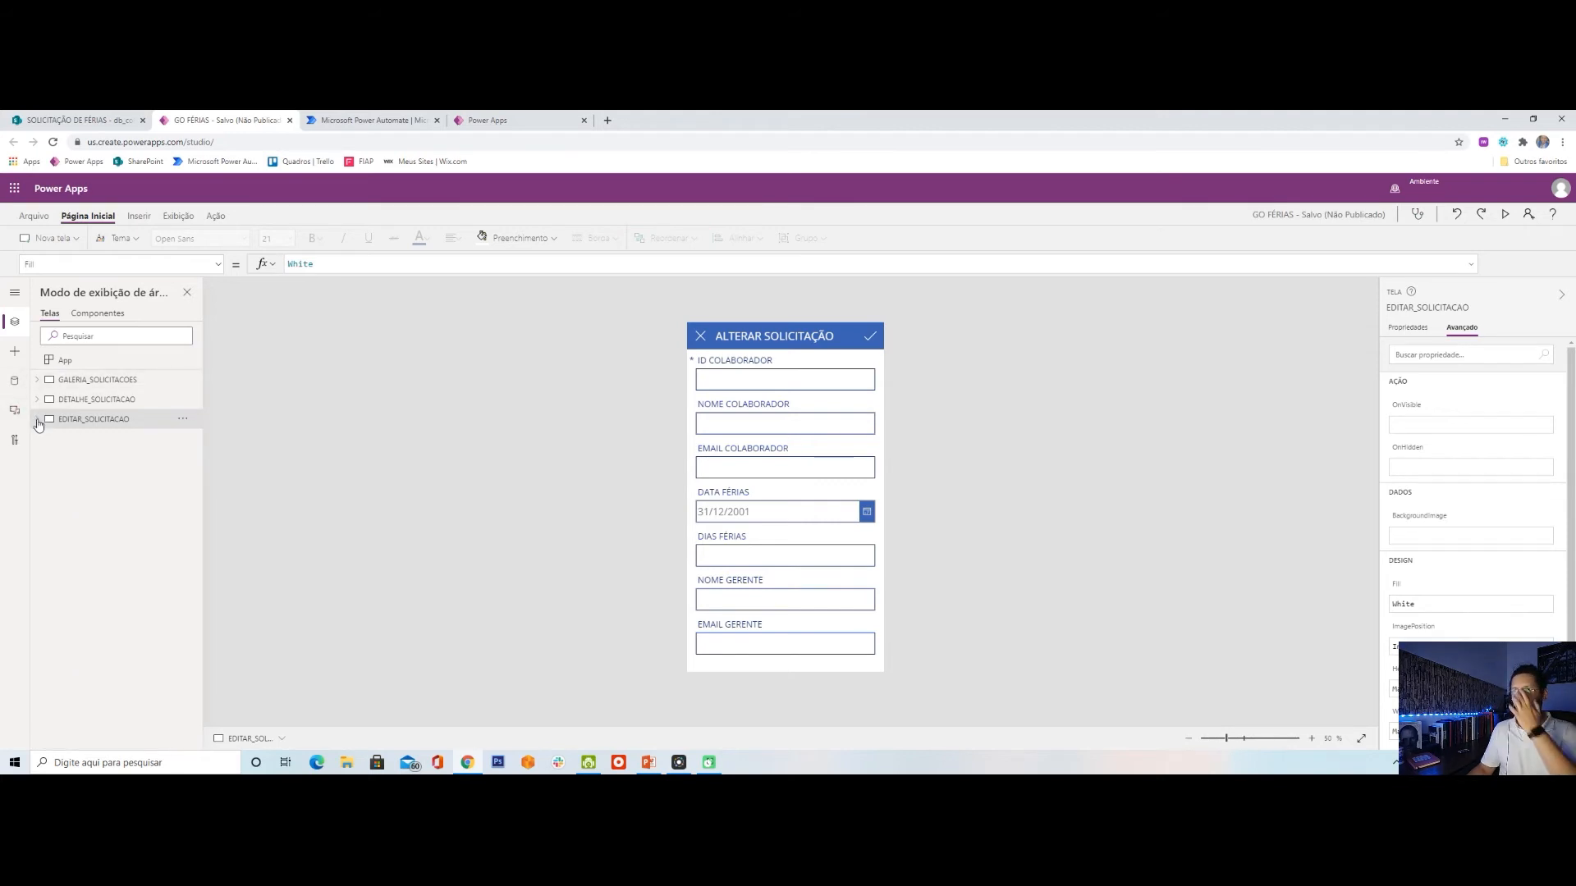
left_click(111, 381)
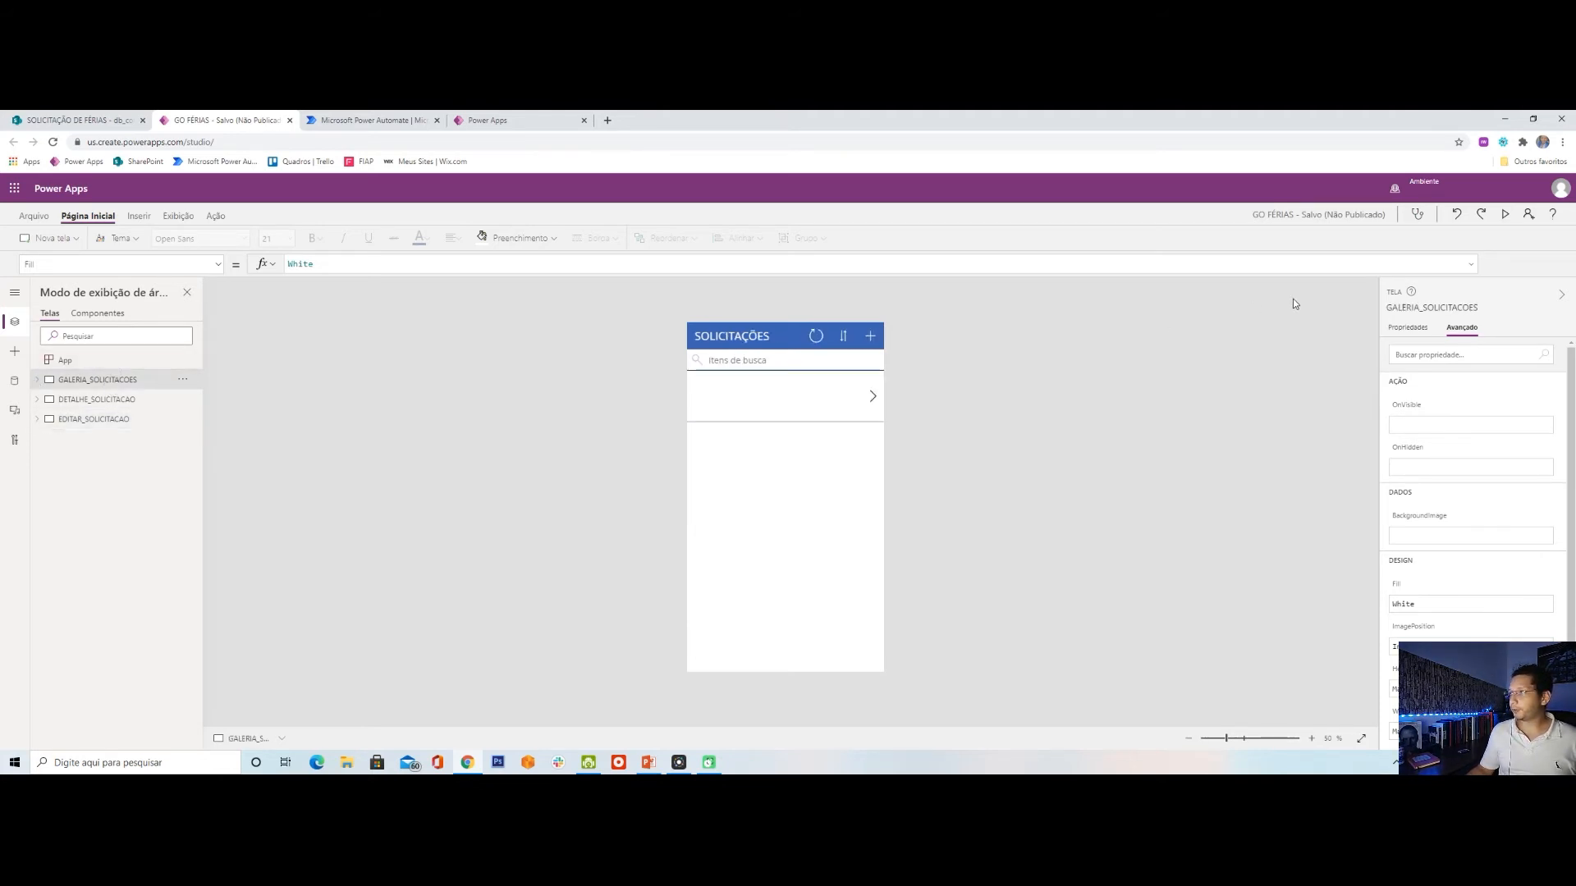
left_click(1405, 330)
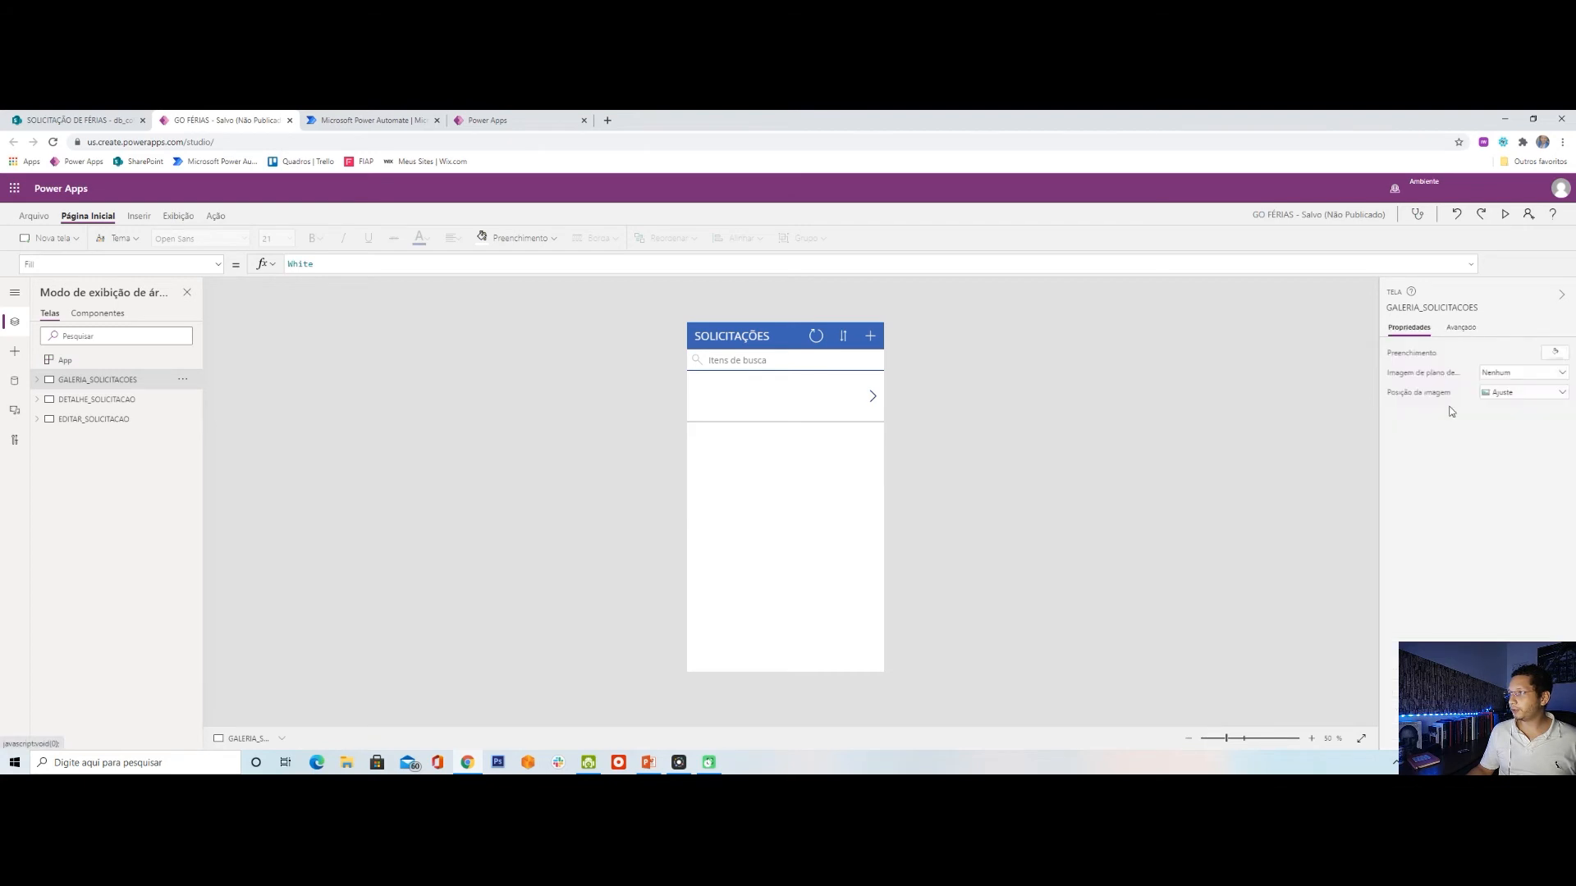
left_click(1515, 376)
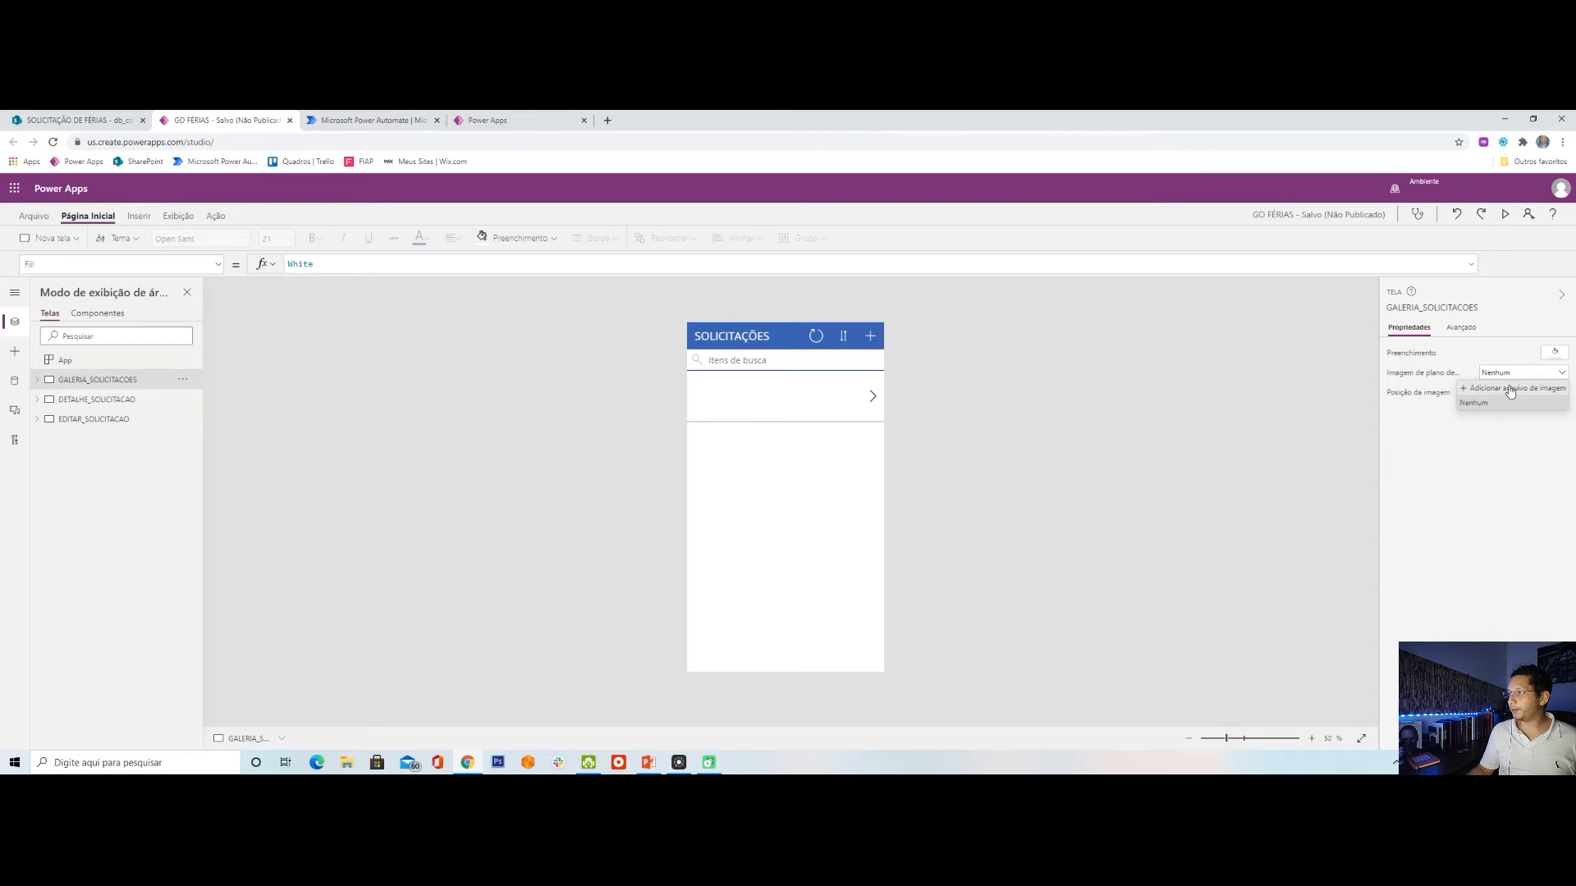
left_click(1510, 390)
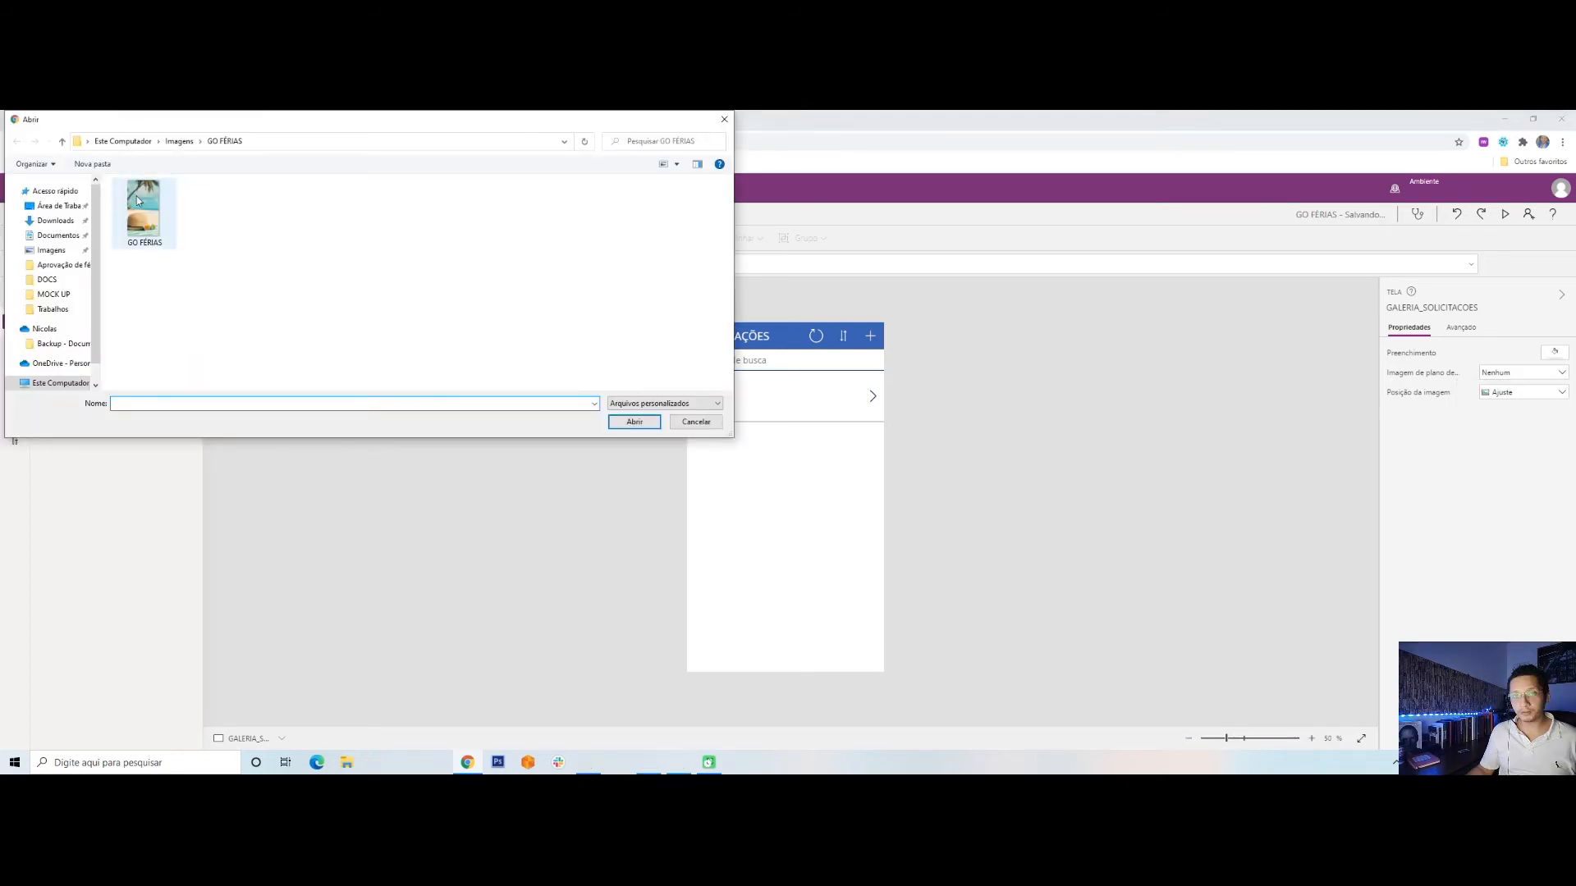
double_click(136, 205)
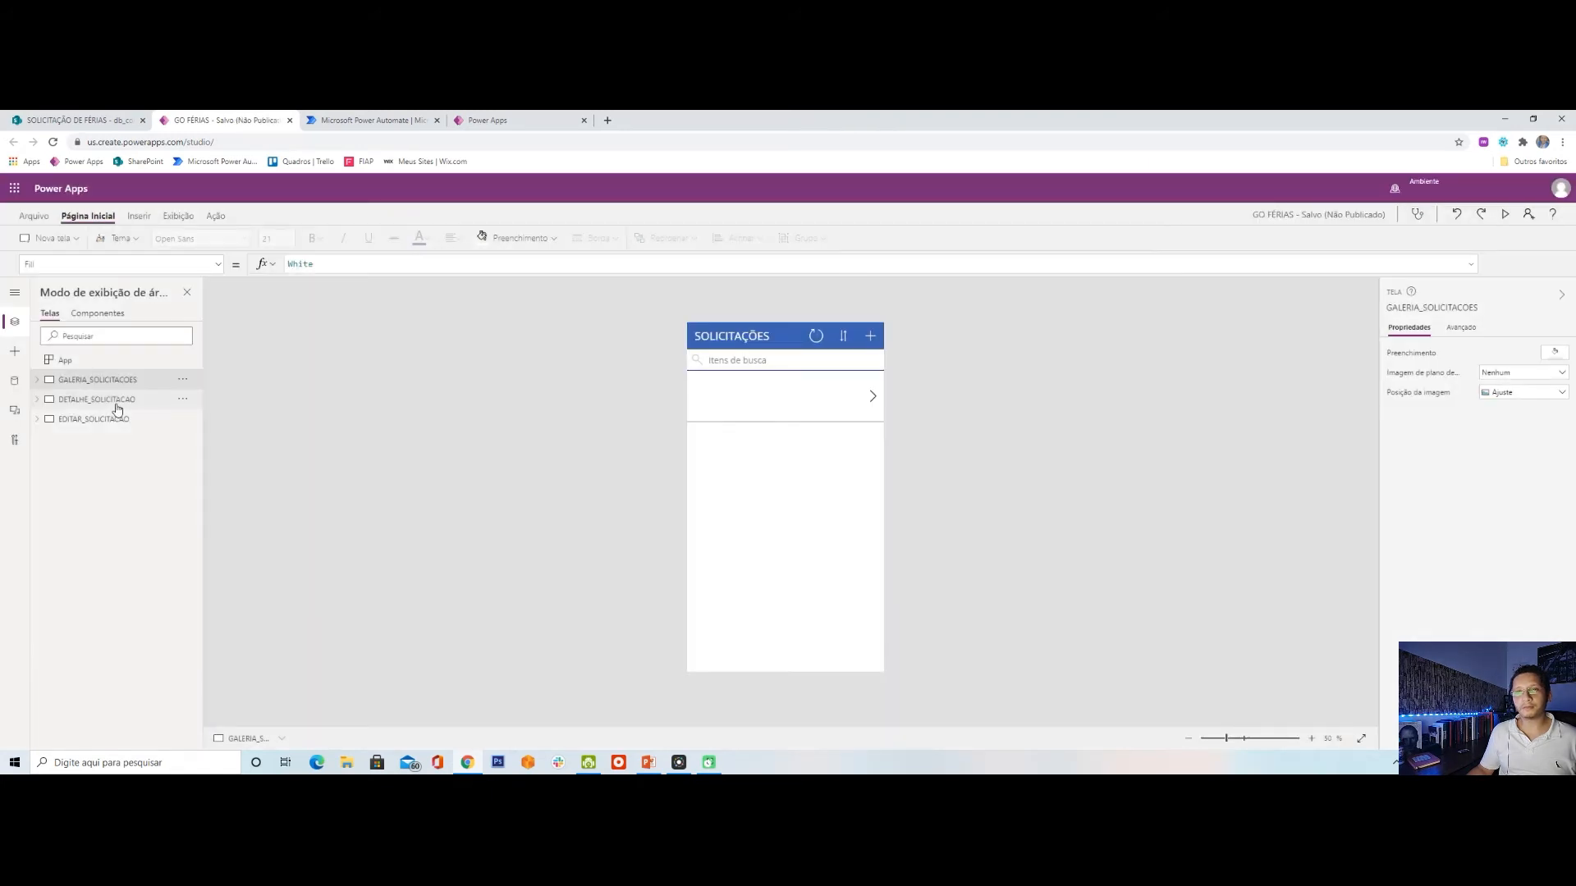
Apply the GO FÉRIAS picture as background on DETALHE_SOLICITACAO, replacing the existing media file, and on EDITAR_SOLICITACAO.
left_click(117, 403)
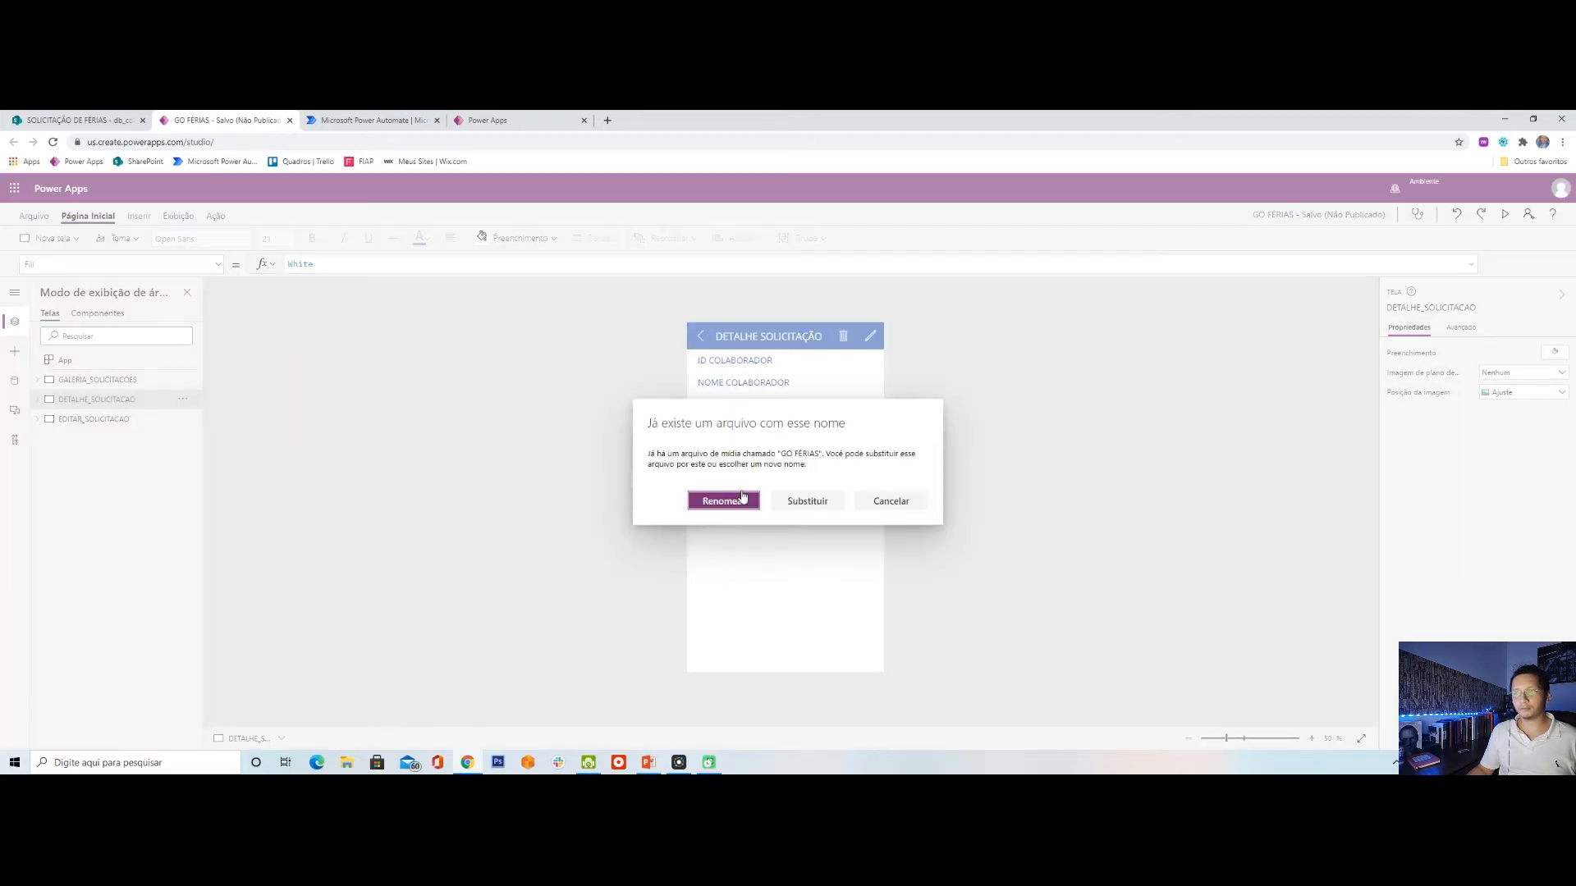
left_click(806, 504)
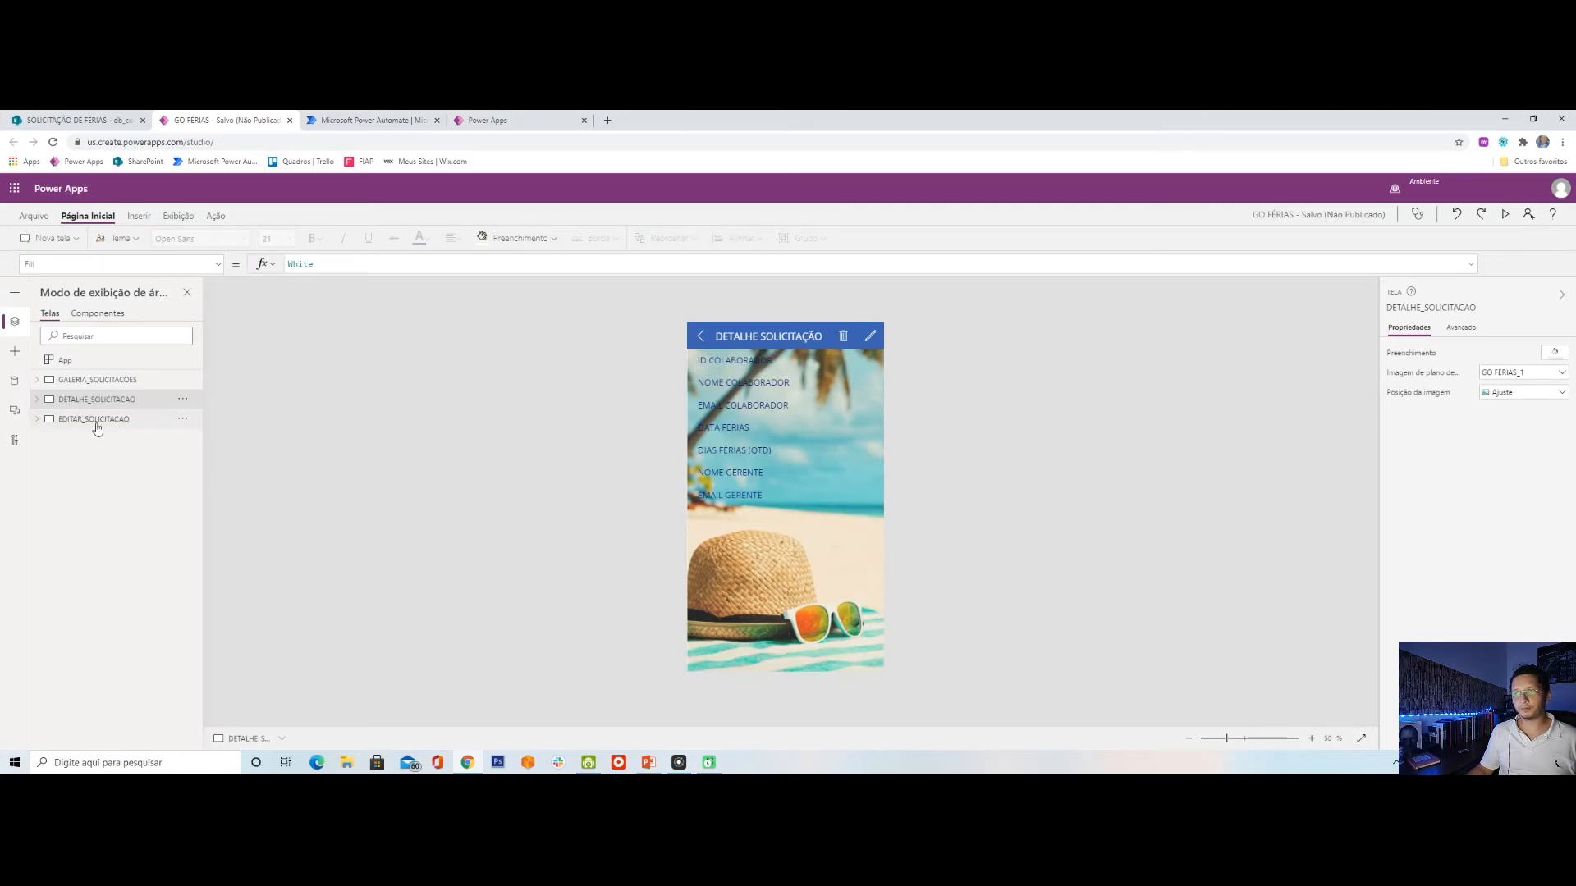
left_click(95, 420)
left_click(1523, 371)
left_click(1502, 418)
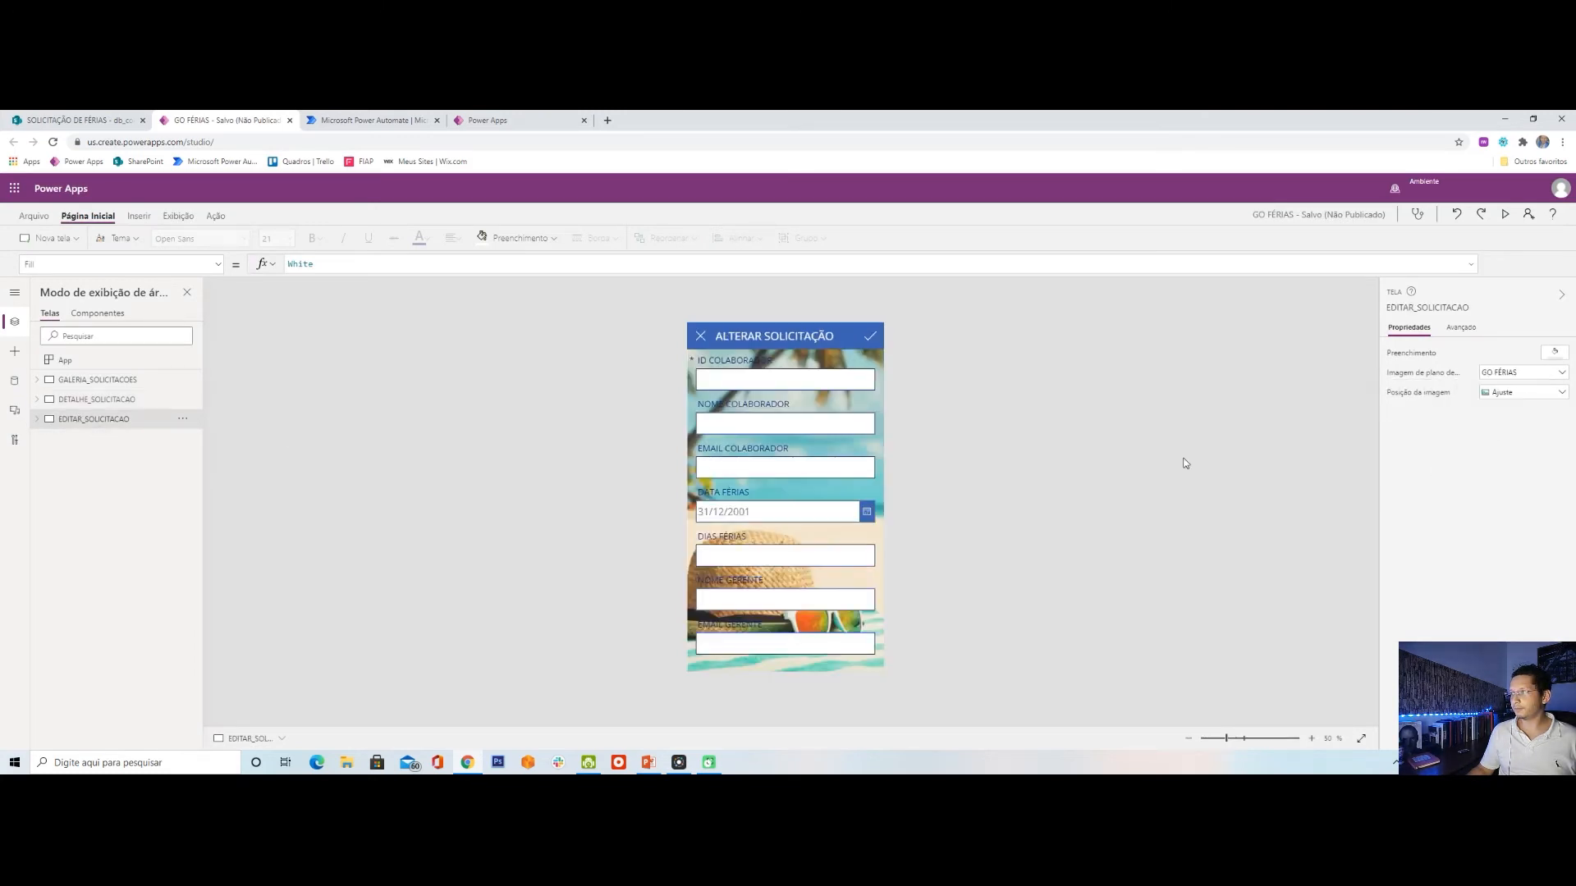
Check the ID COLABORADOR field over the new background and return to the GALERIA_SOLICITACOES screen.
left_click(800, 378)
left_click(989, 454)
left_click(36, 420)
left_click(97, 380)
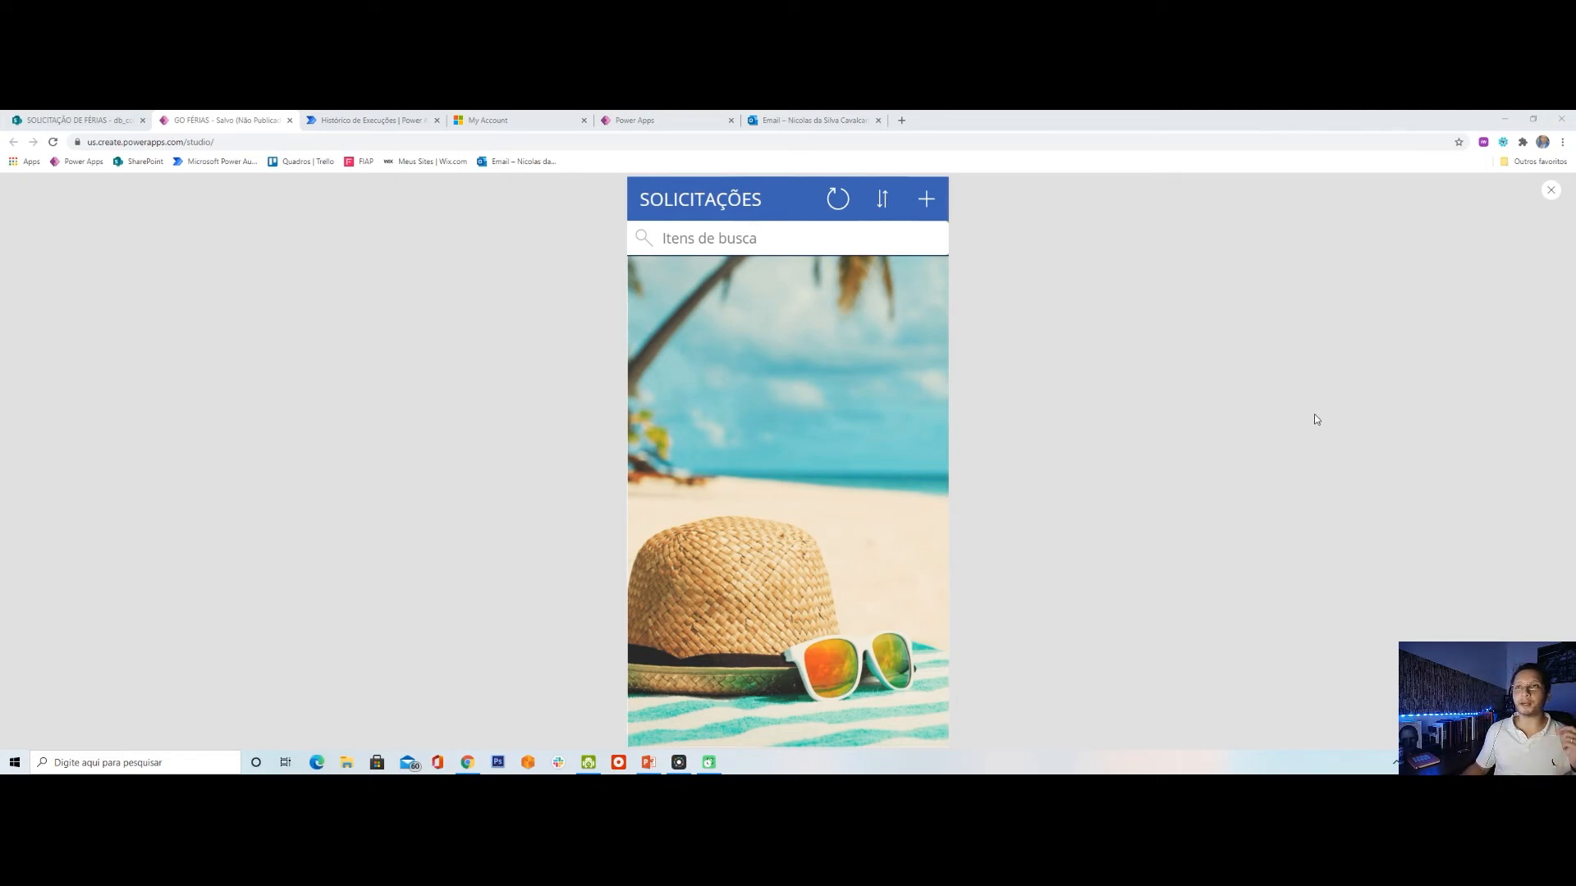
Switch to Power Automate, search the templates for "aprova" and start a flow from "Enviar email de aprovação quando um novo item for adicionado".
left_click(334, 119)
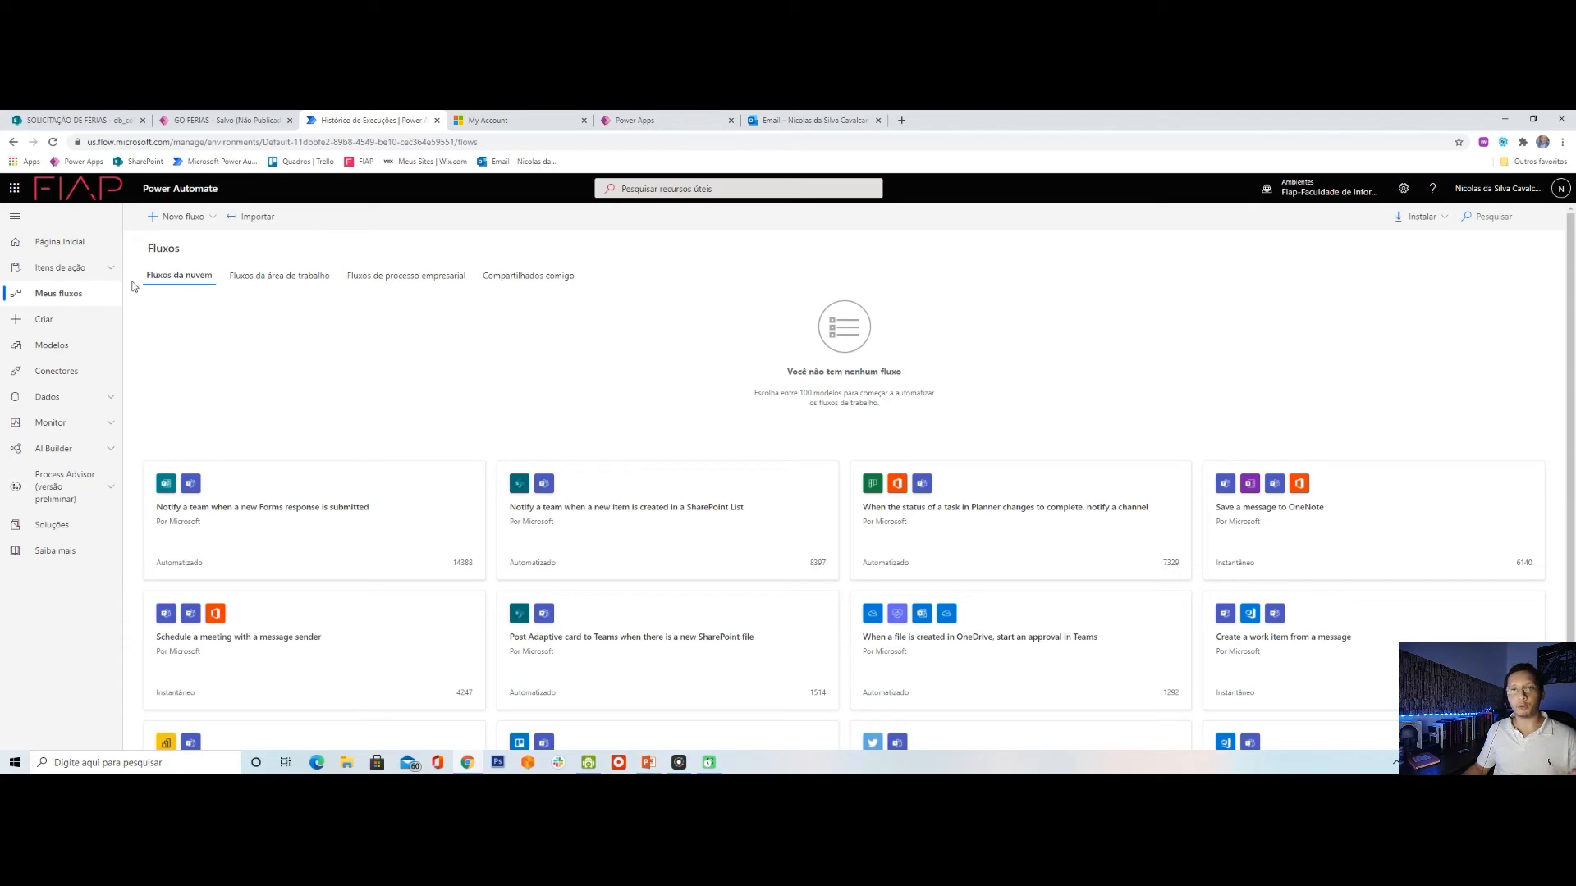
left_click(72, 348)
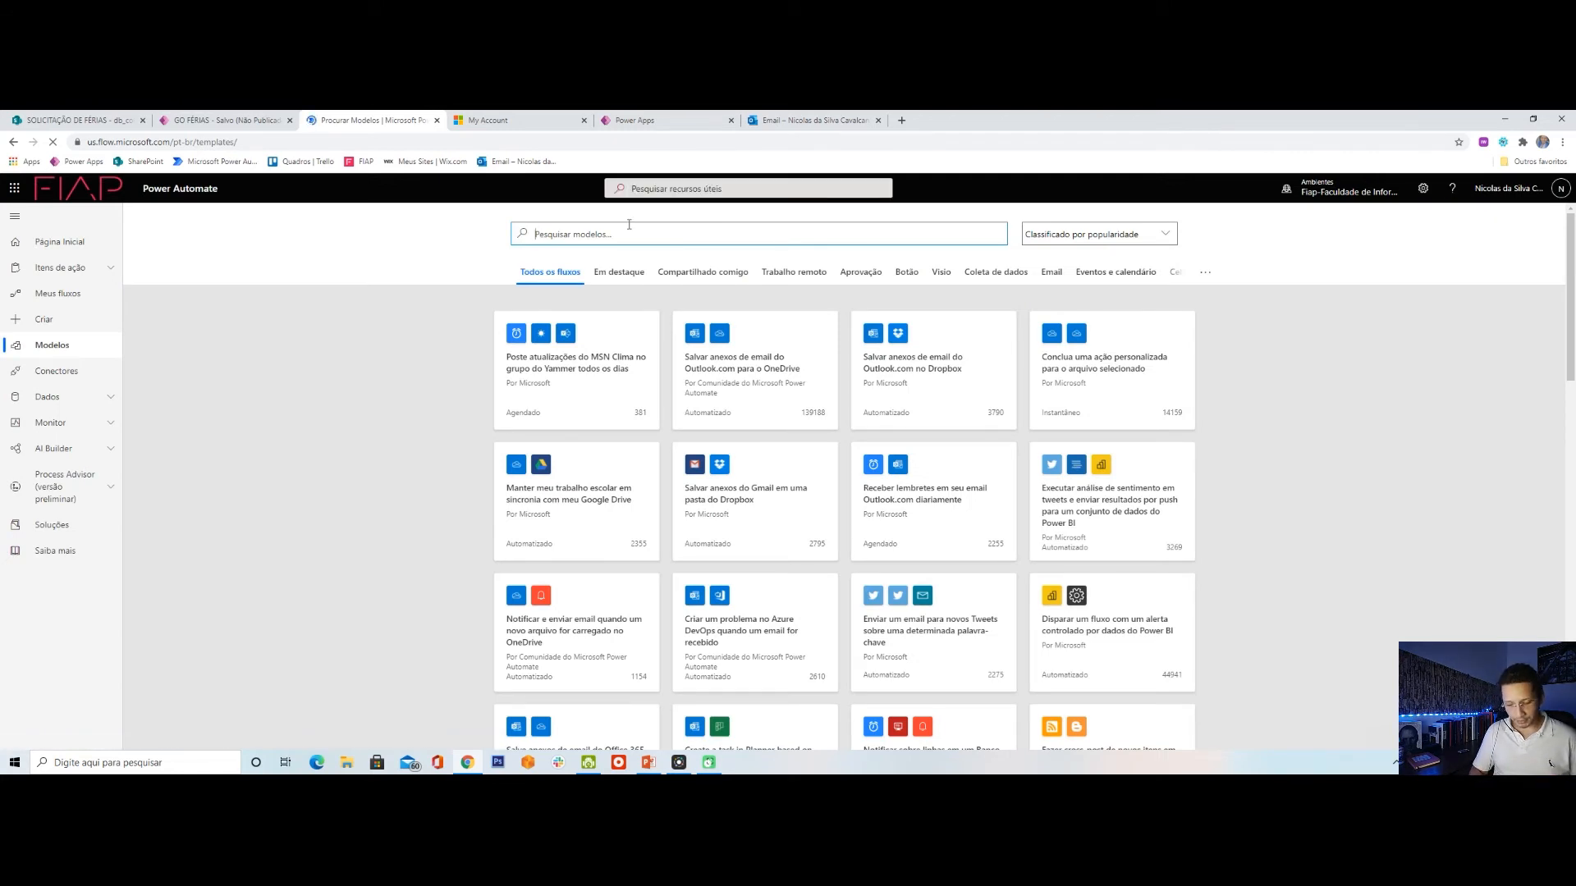
type("apro")
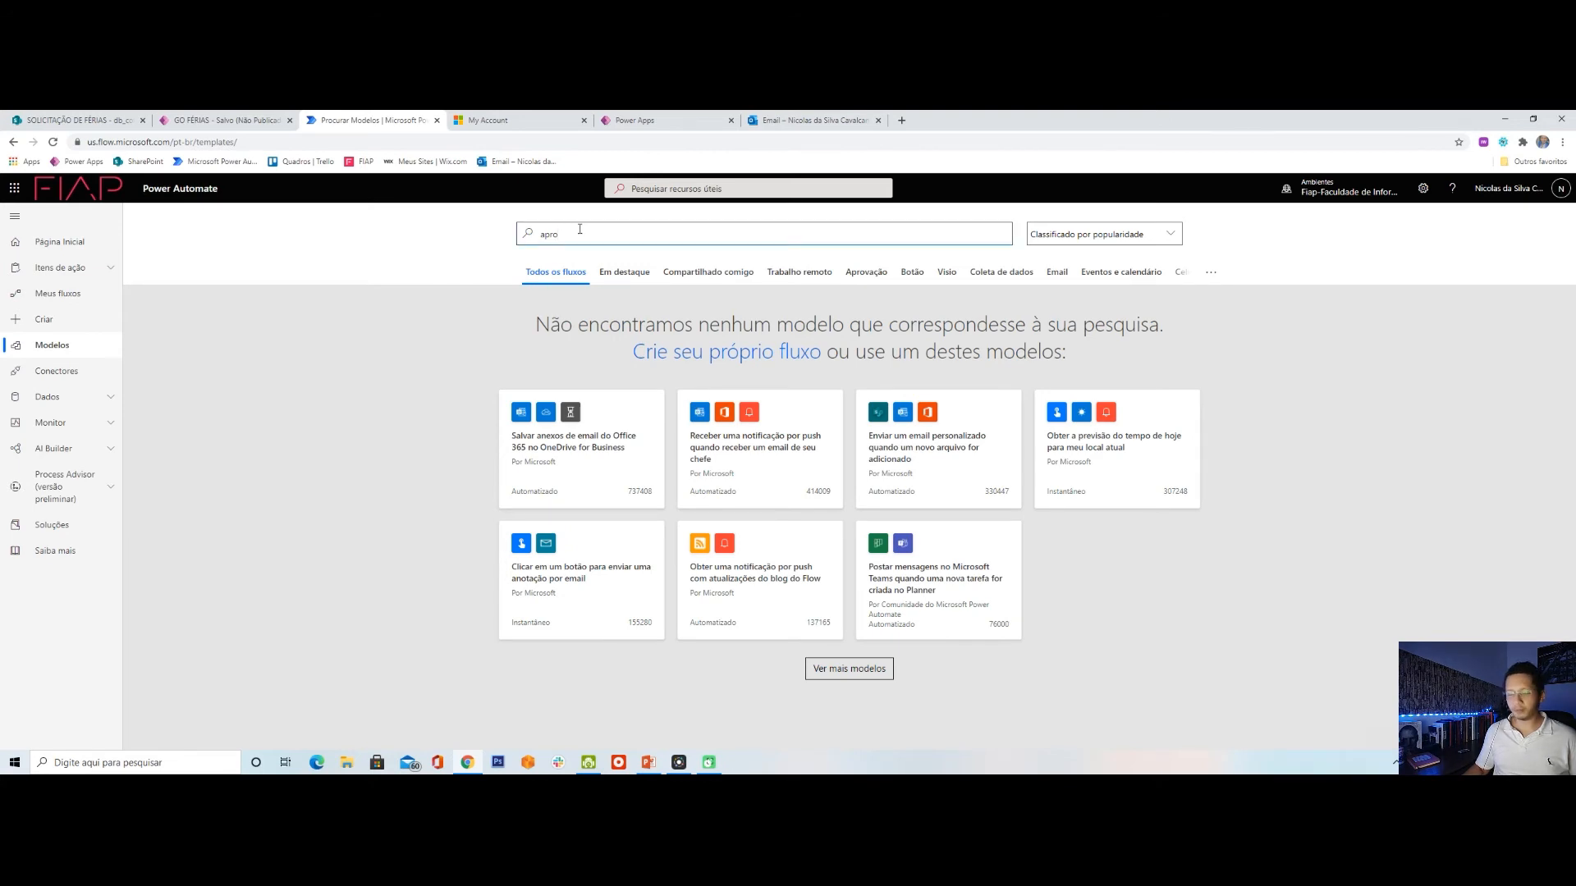
type("a")
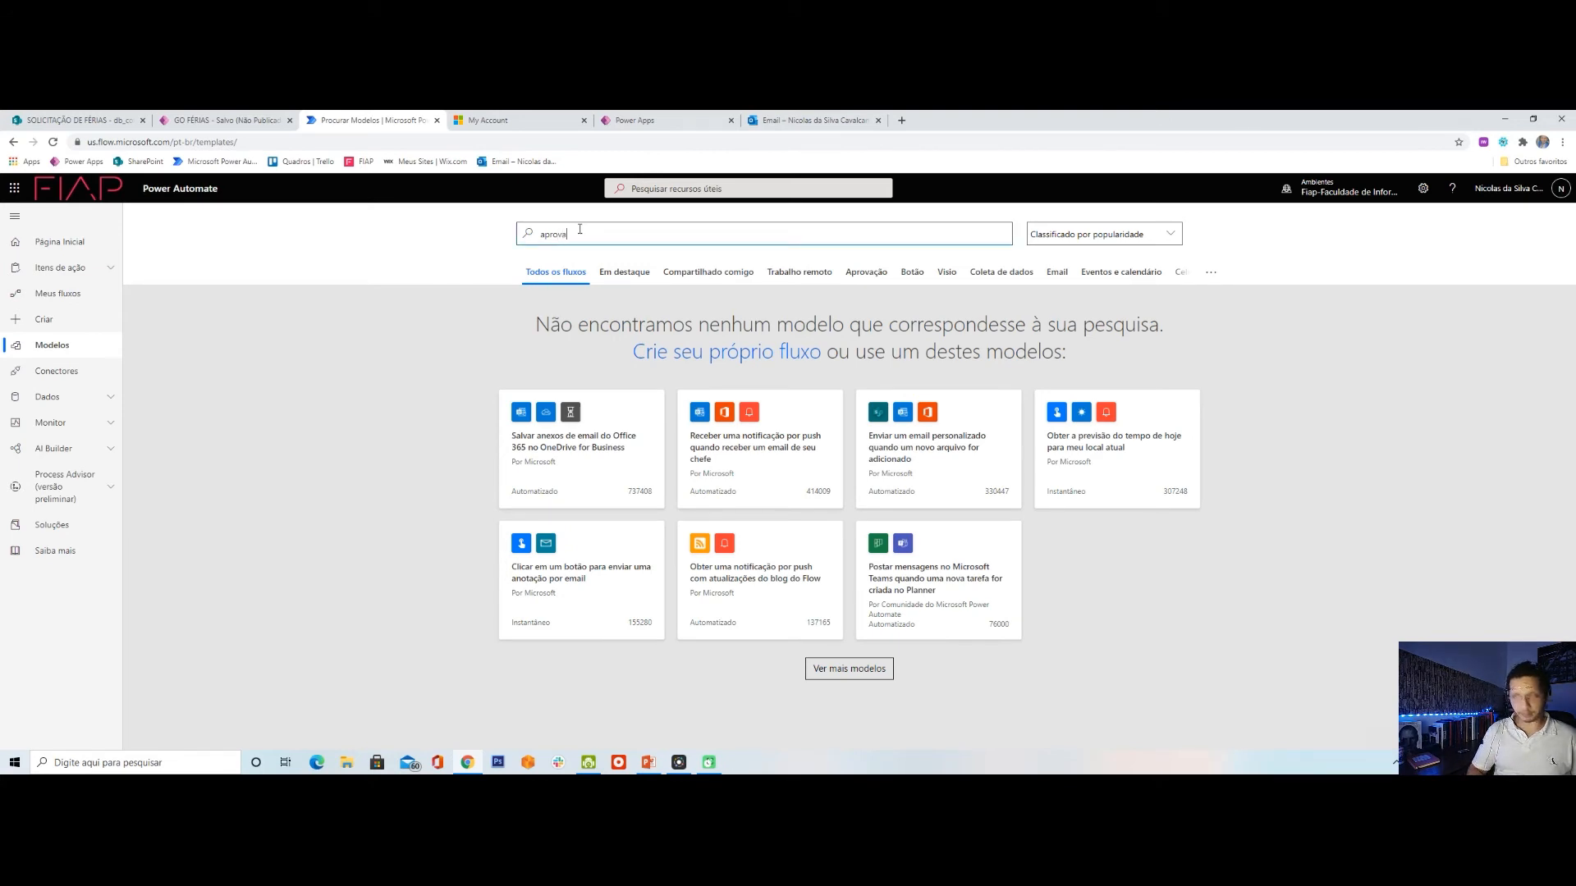
left_click(529, 235)
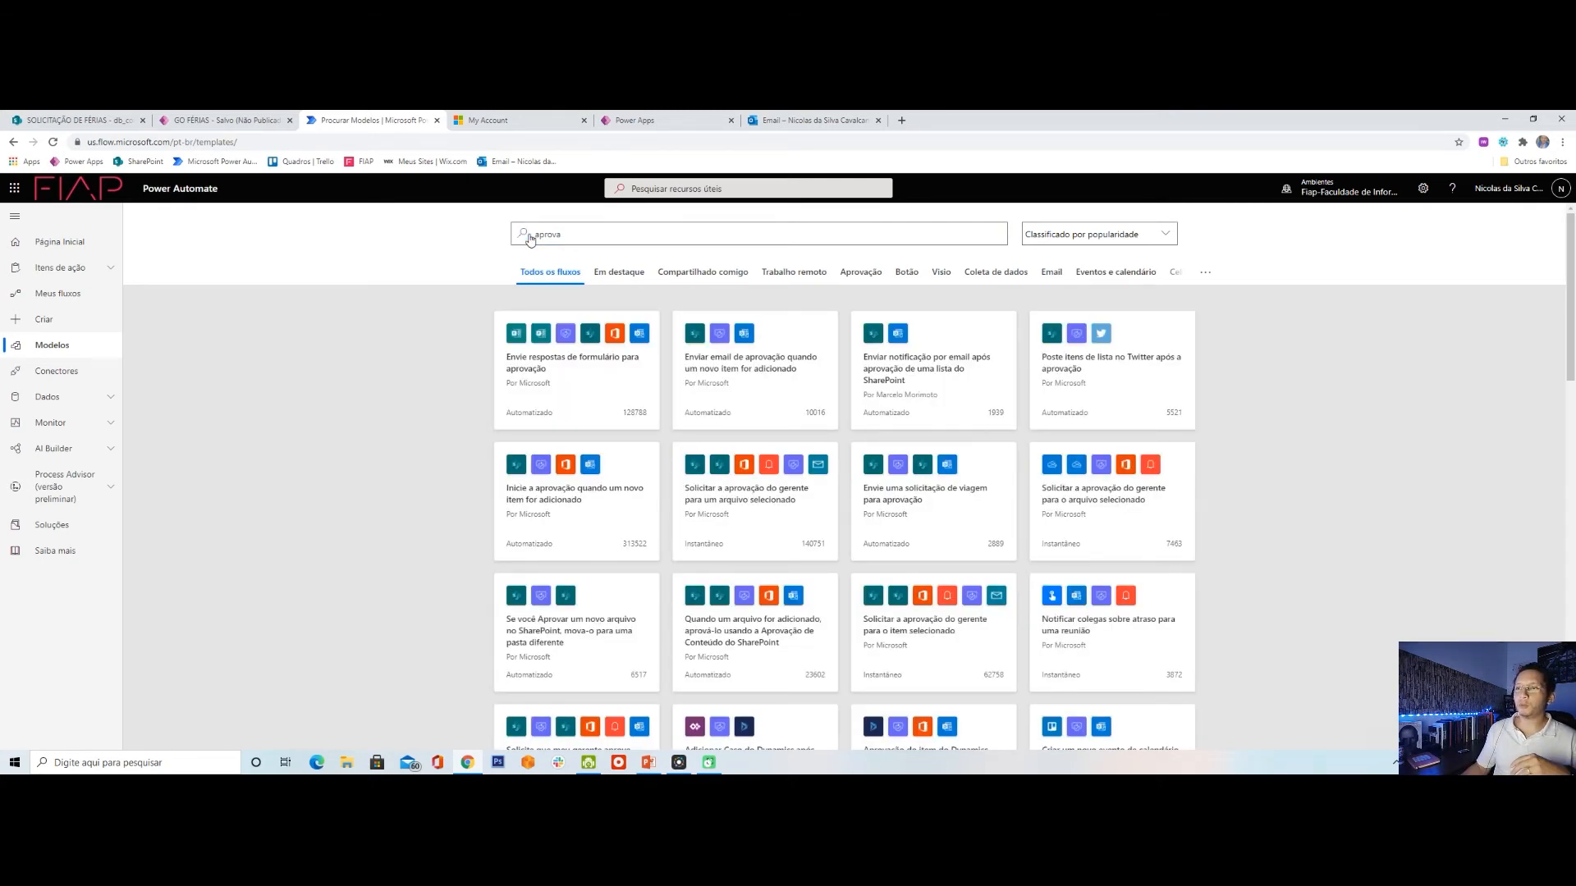
left_click(748, 381)
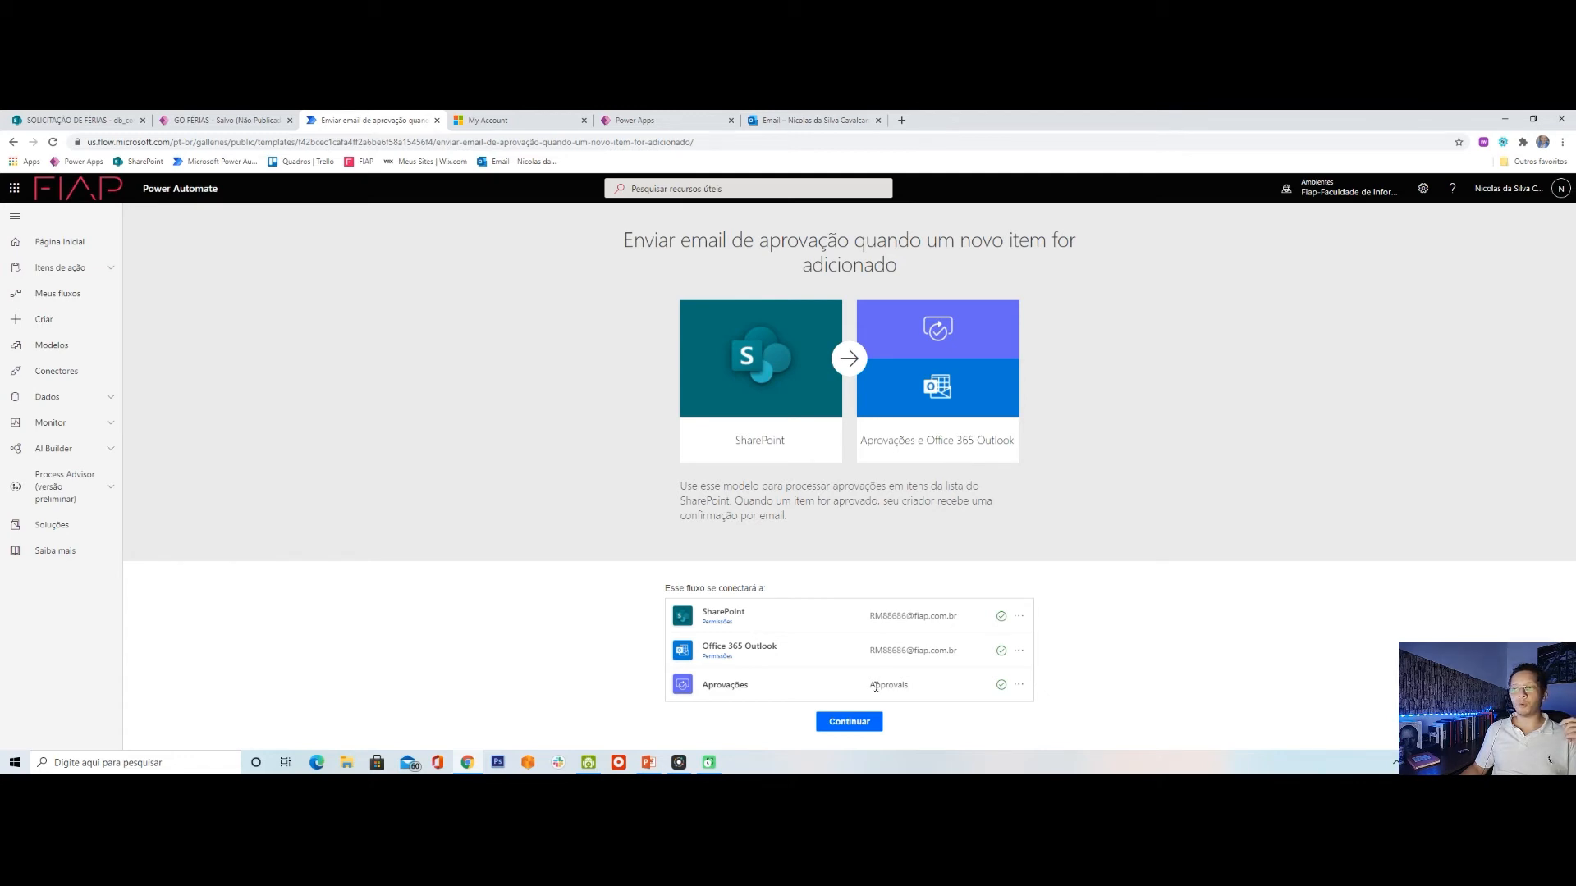
left_click(846, 724)
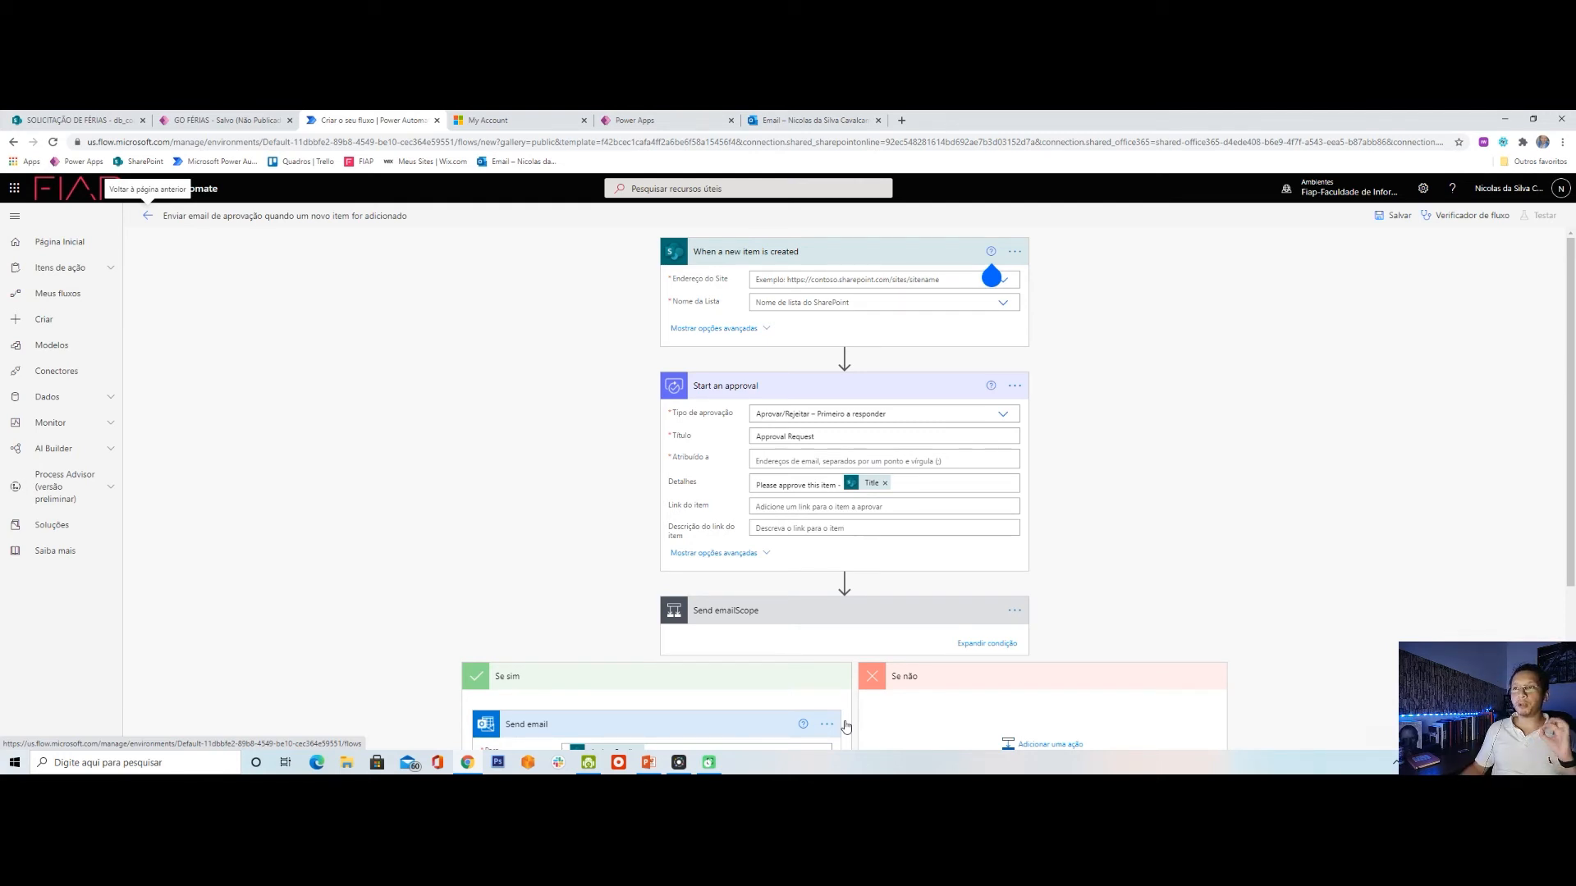
Set the new-item trigger's site to SOLICITAÇÃO DE FÉRIAS and its list to db_colaboradores.
left_click(798, 280)
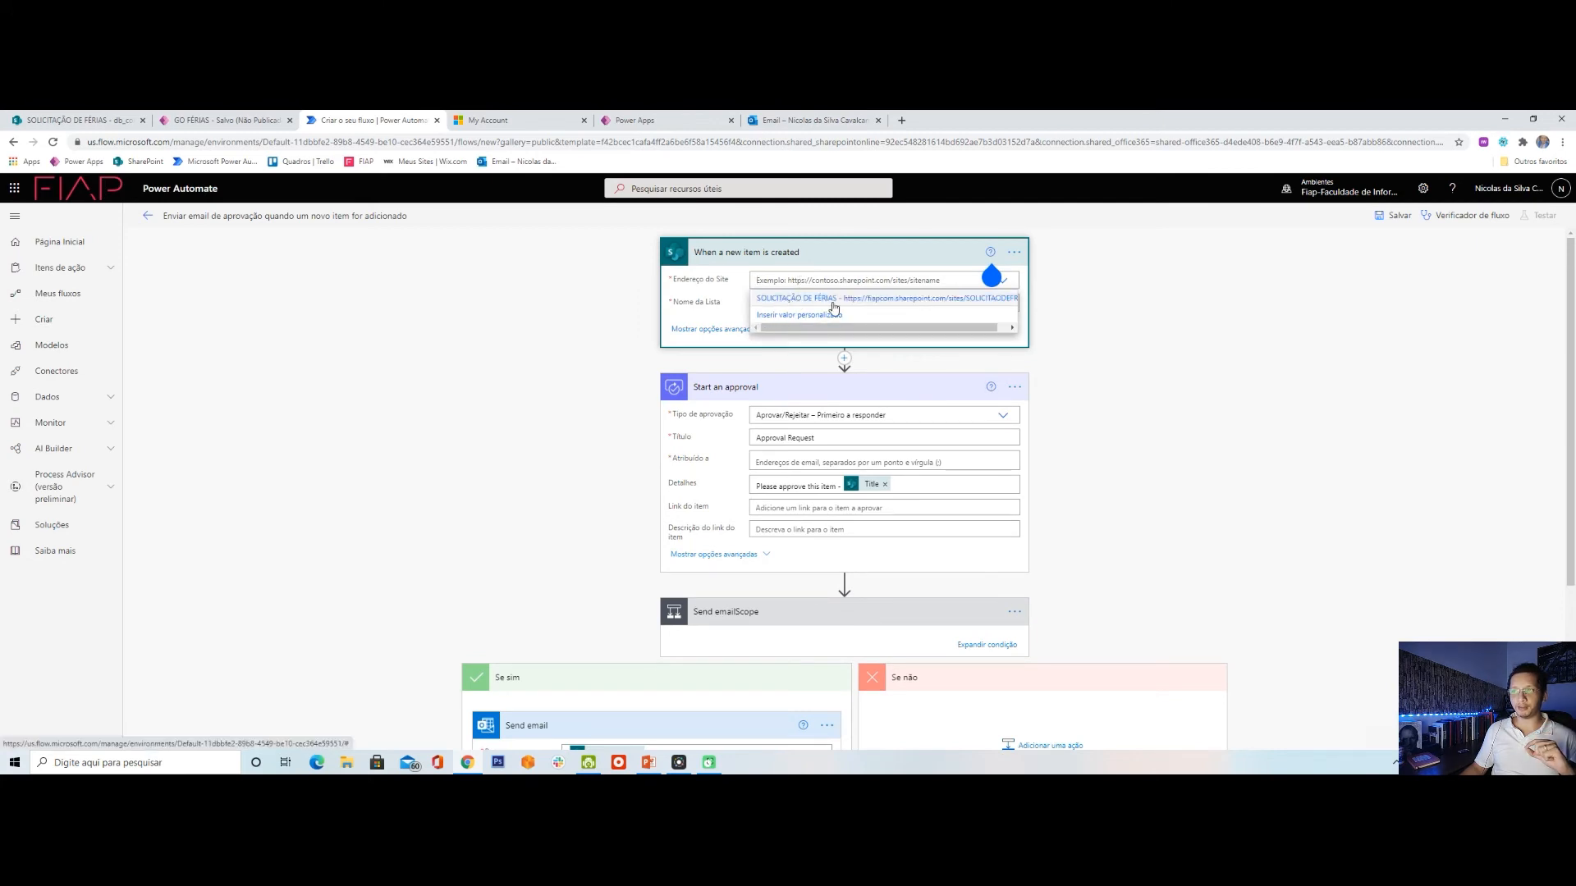
left_click(834, 300)
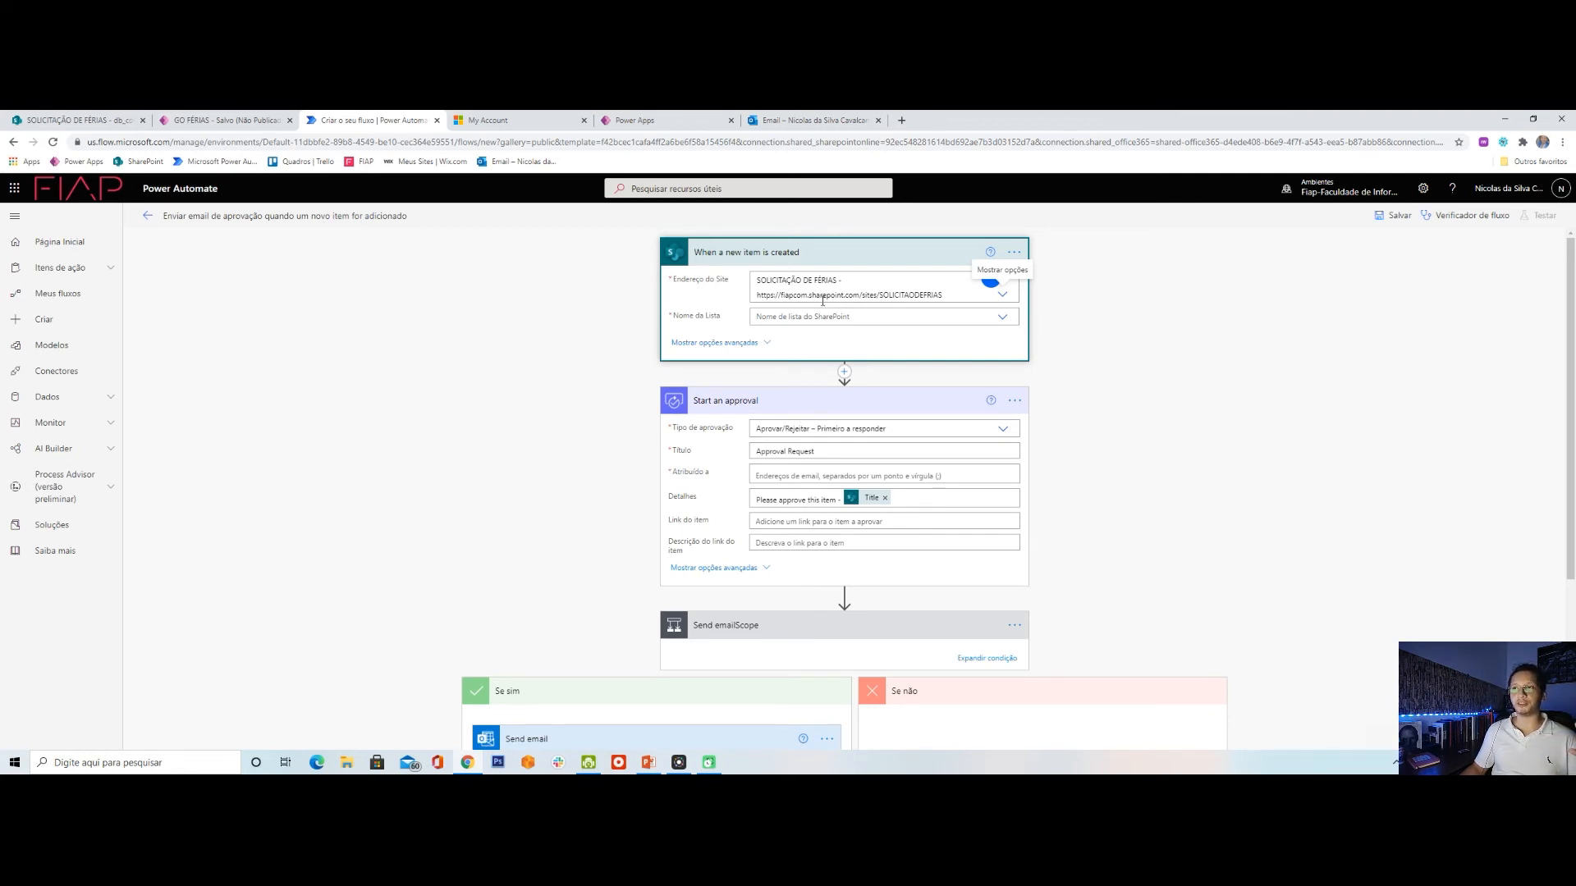
left_click(816, 316)
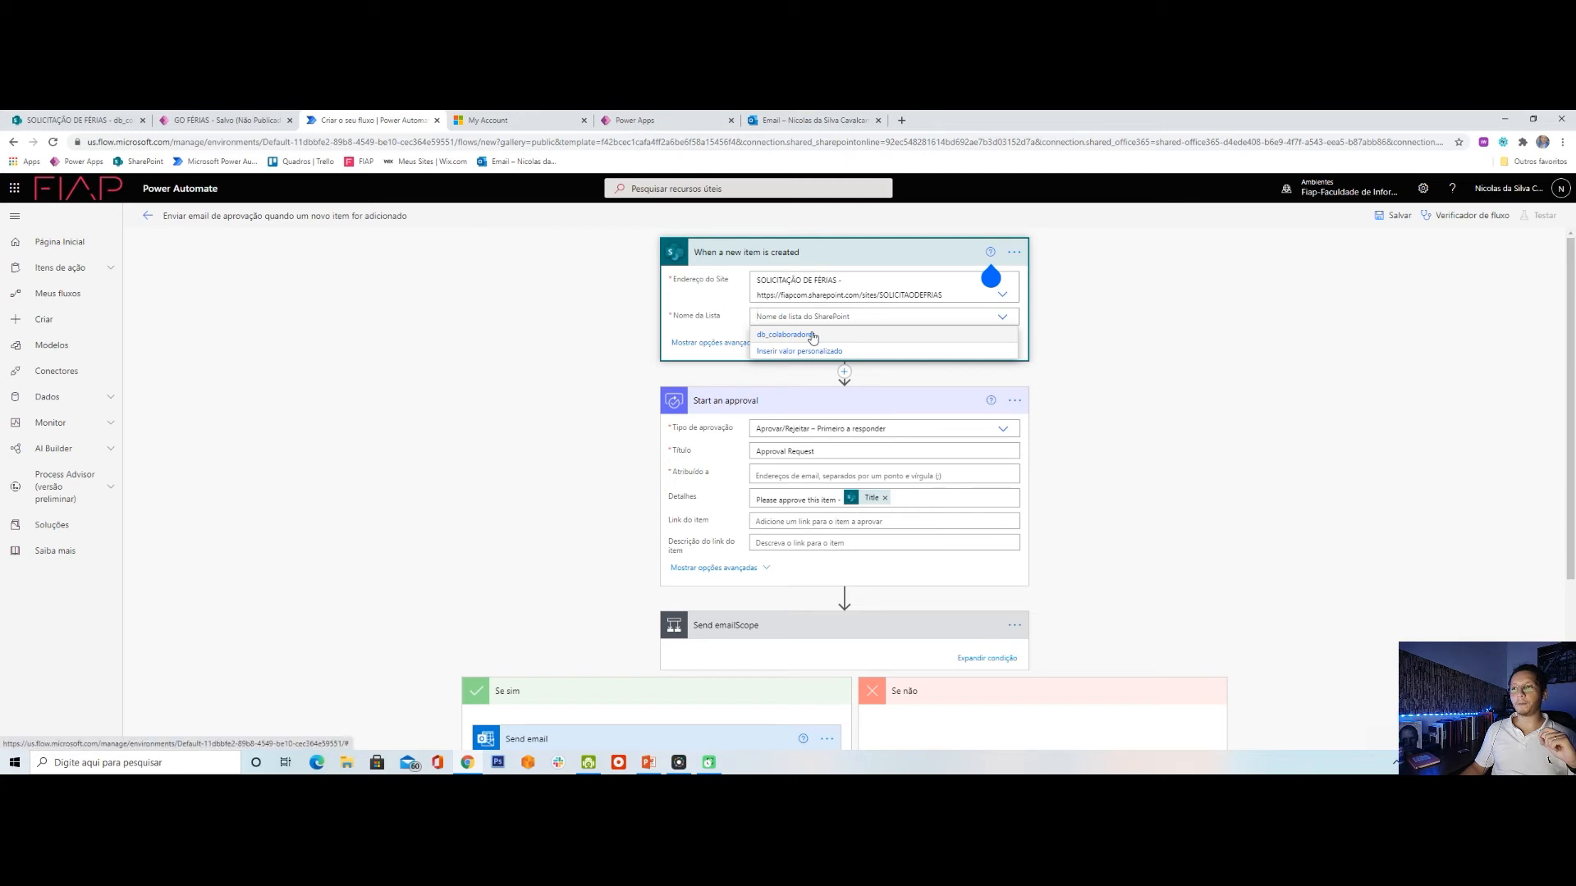
left_click(812, 335)
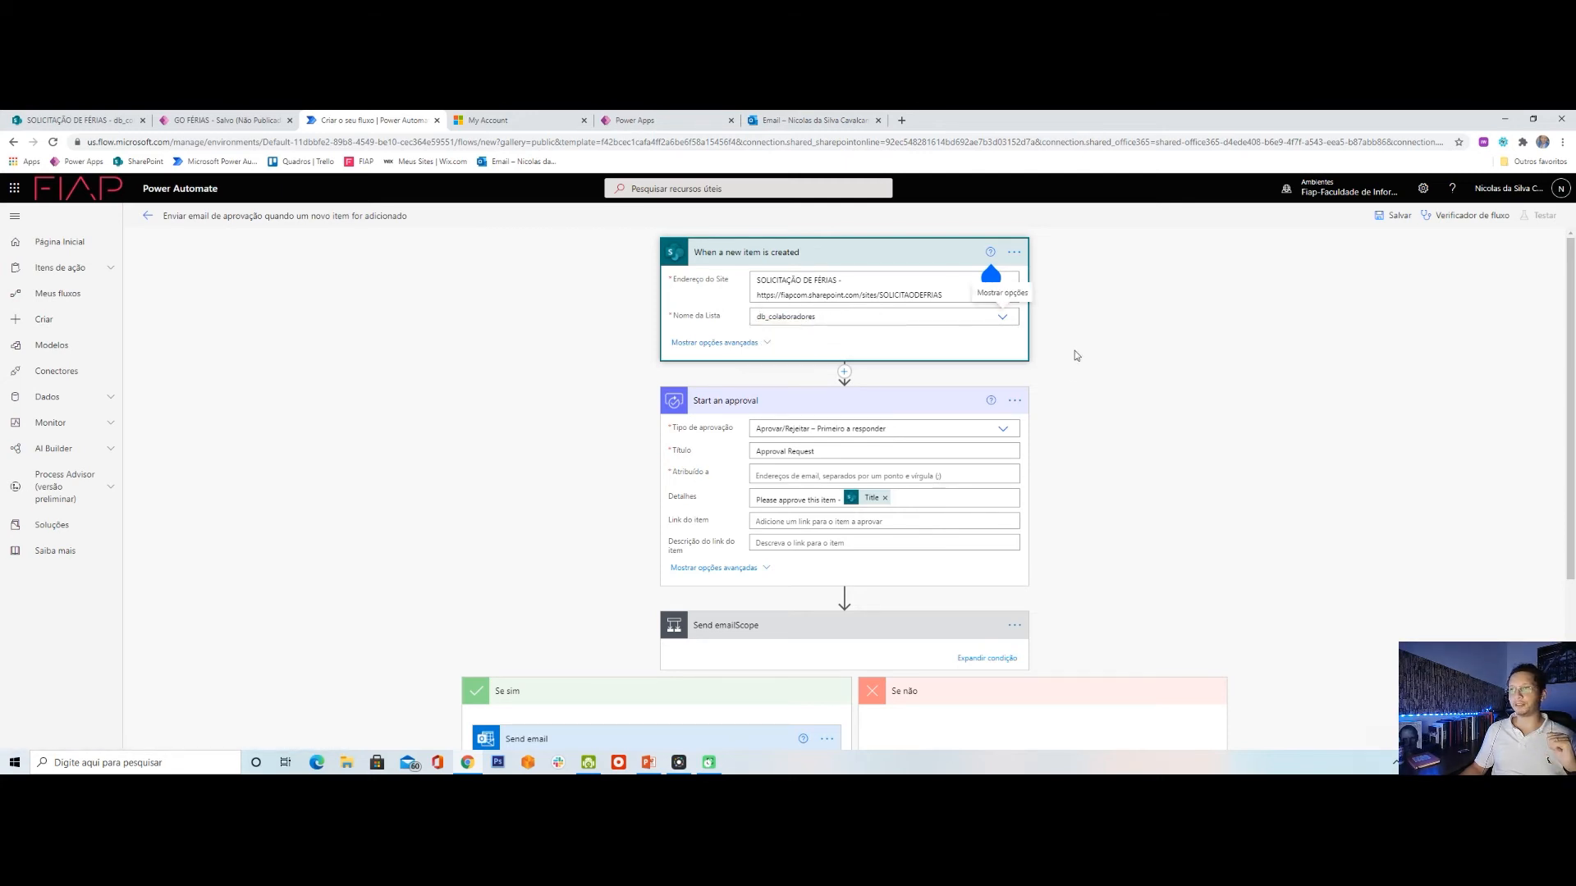
Replace the title of the Start an approval action with "Aprovação de Férias".
scroll(1072, 377, "down", 1)
scroll(1072, 376, "down", 1)
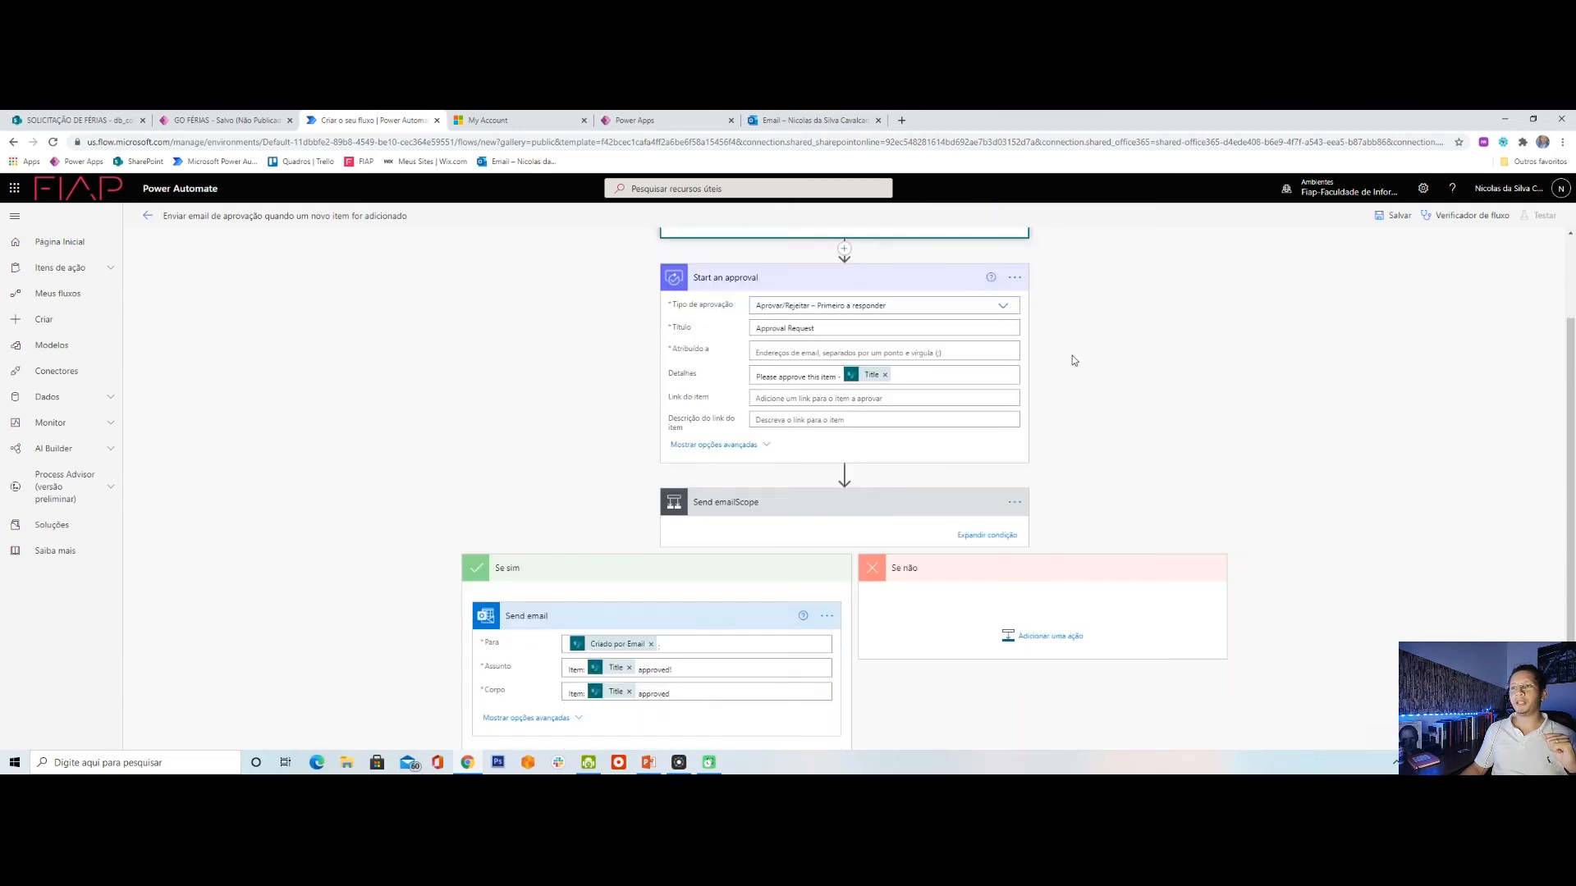
scroll(1072, 356, "up", 2)
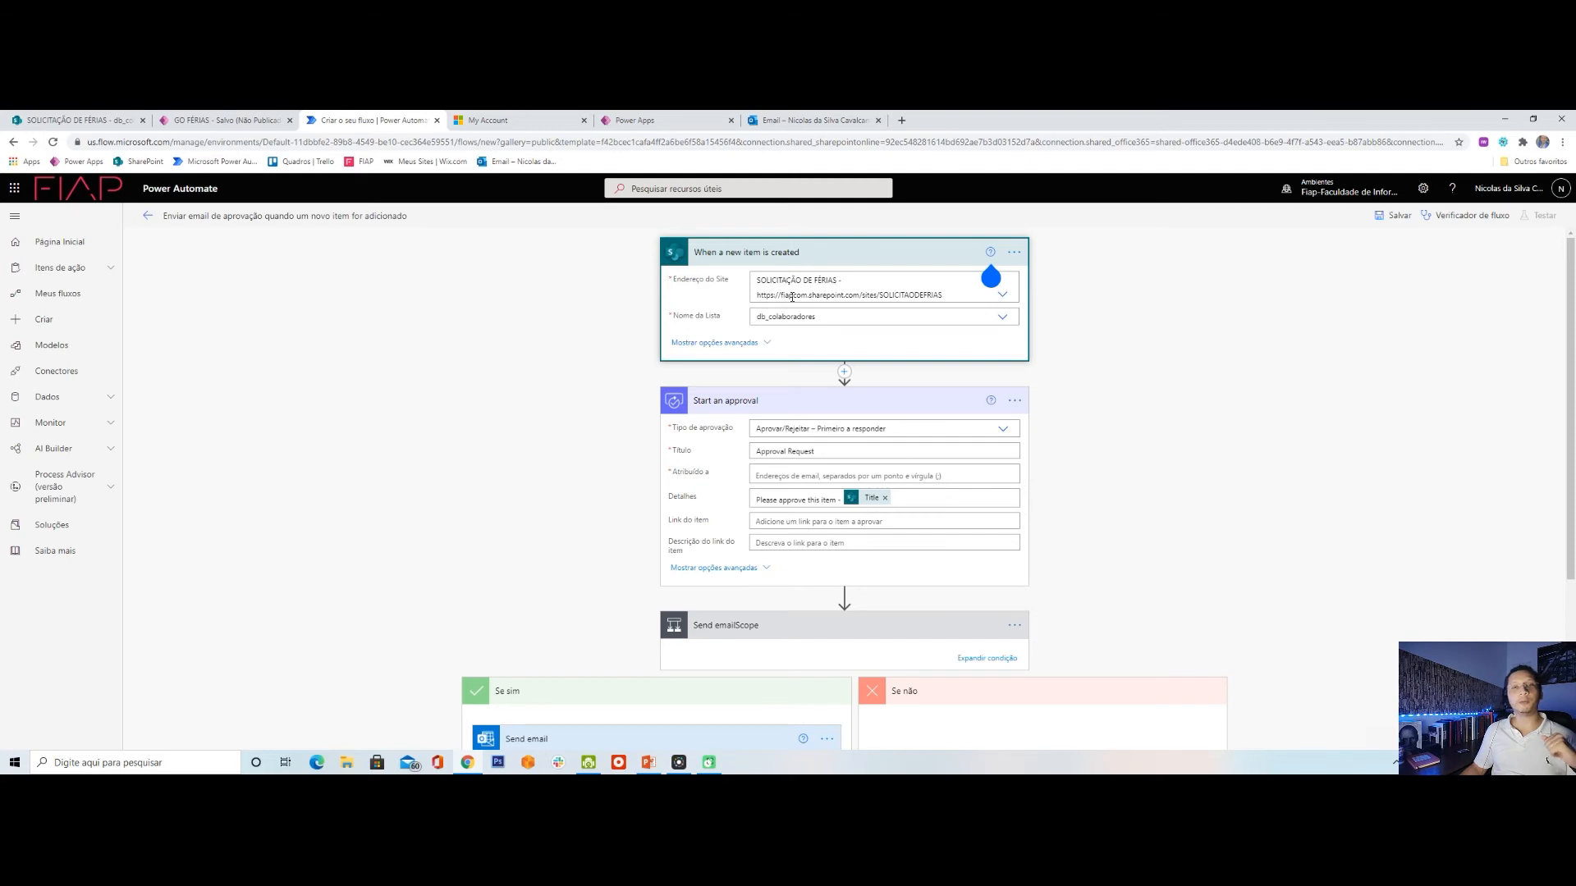
scroll(1104, 368, "down", 3)
scroll(1097, 374, "up", 1)
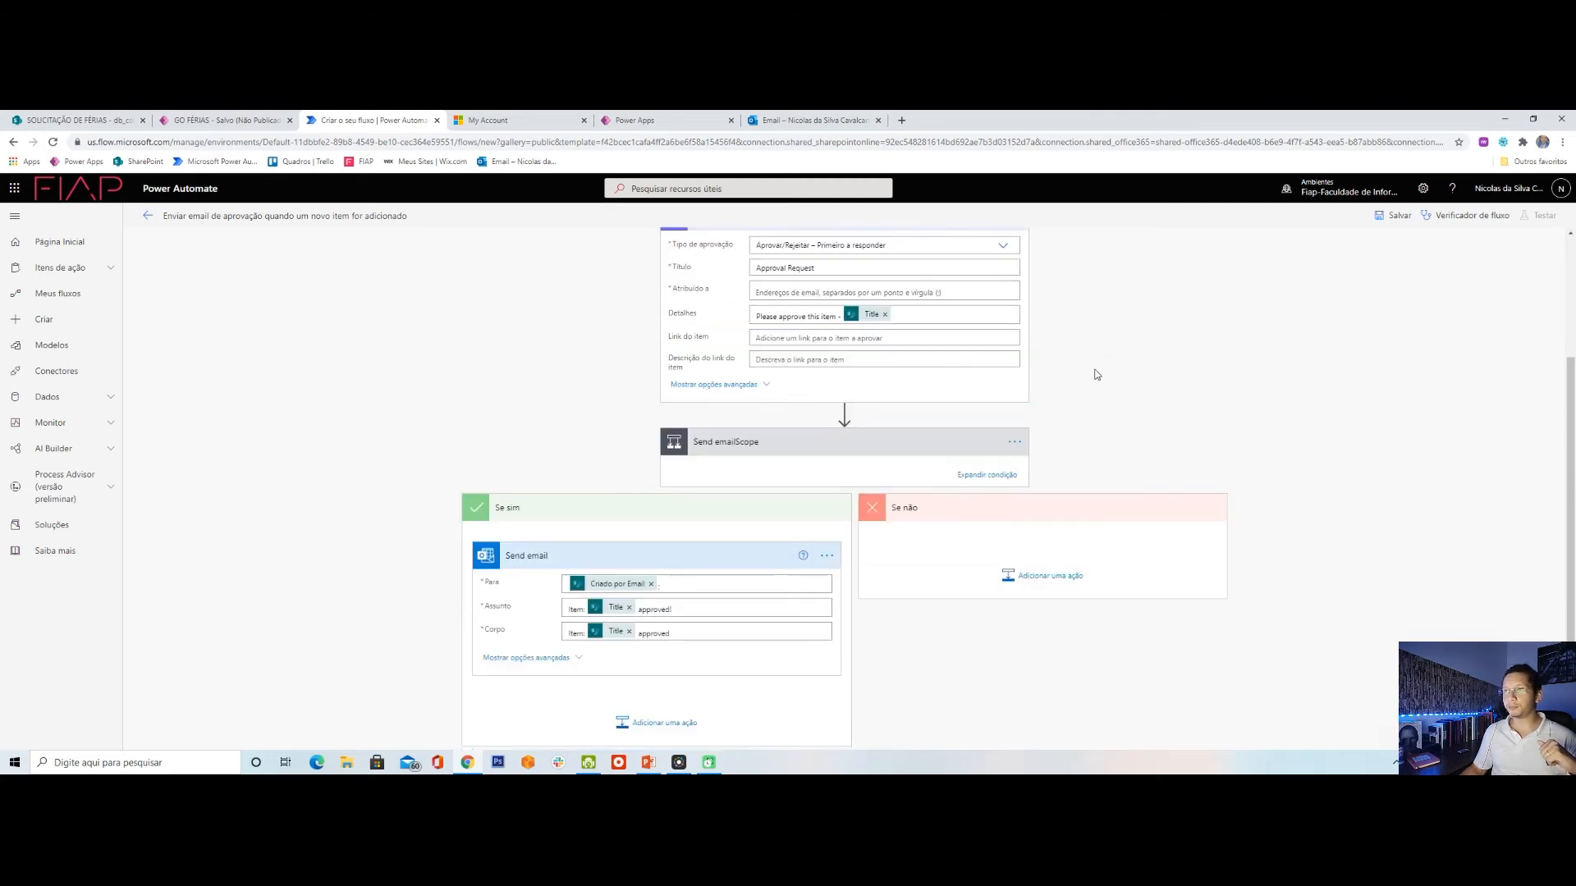
scroll(1096, 375, "up", 2)
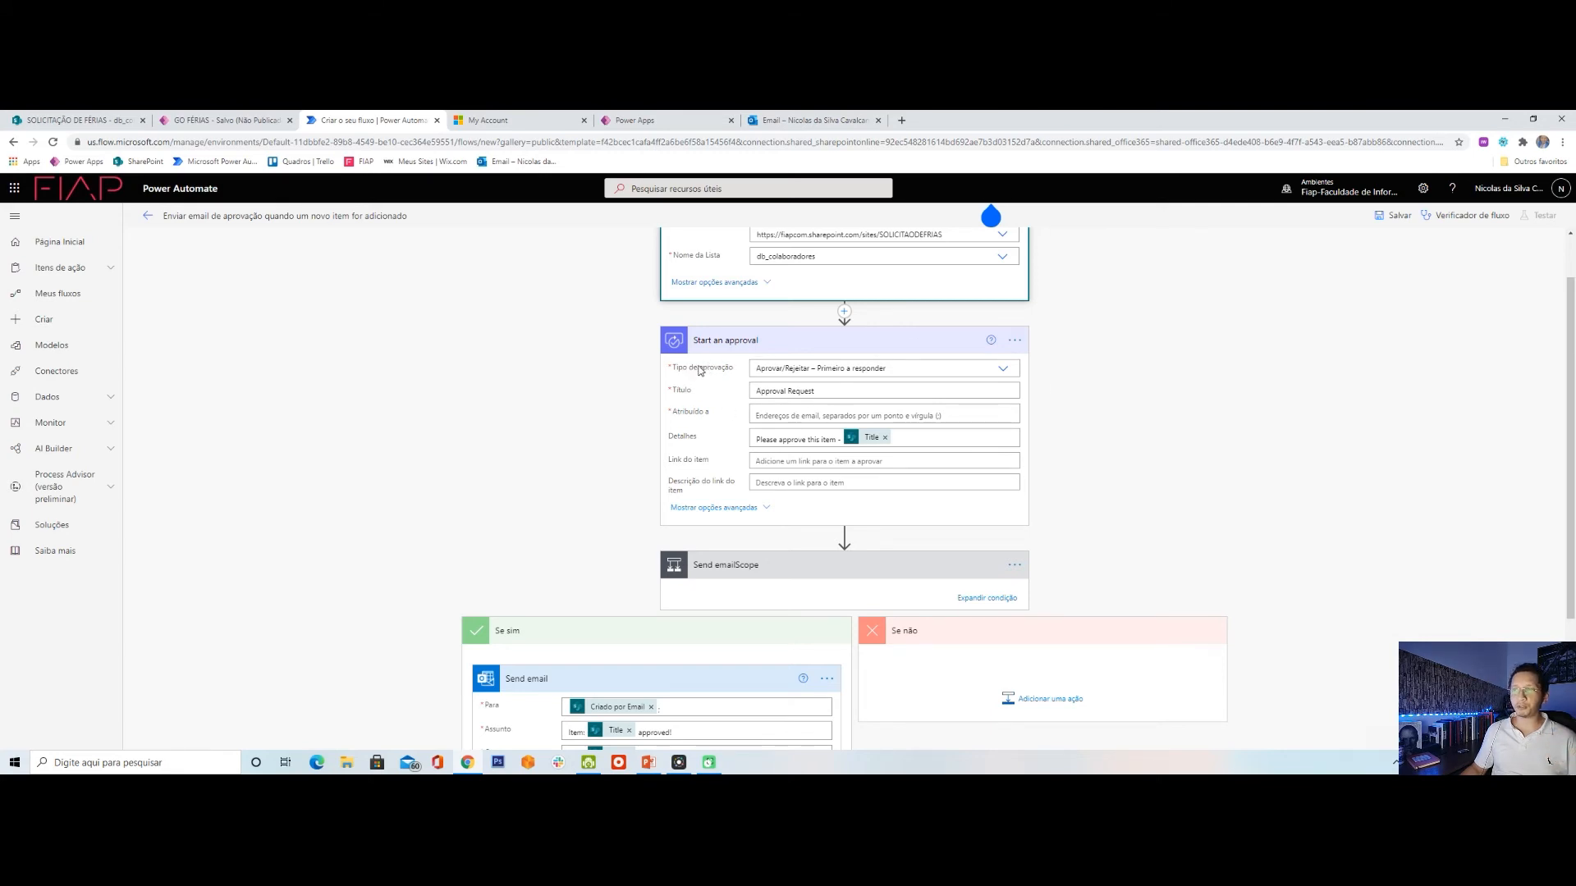
left_click(793, 390)
left_click_drag(789, 392, 840, 392)
key("shift+Home")
key("Left")
key("Right")
key("Right")
double_click(840, 392)
key("shift+Home")
key("BackSpace")
key("Delete")
key("Delete")
key("Delete")
key("Delete")
key("Delete")
key("Delete")
key("Delete")
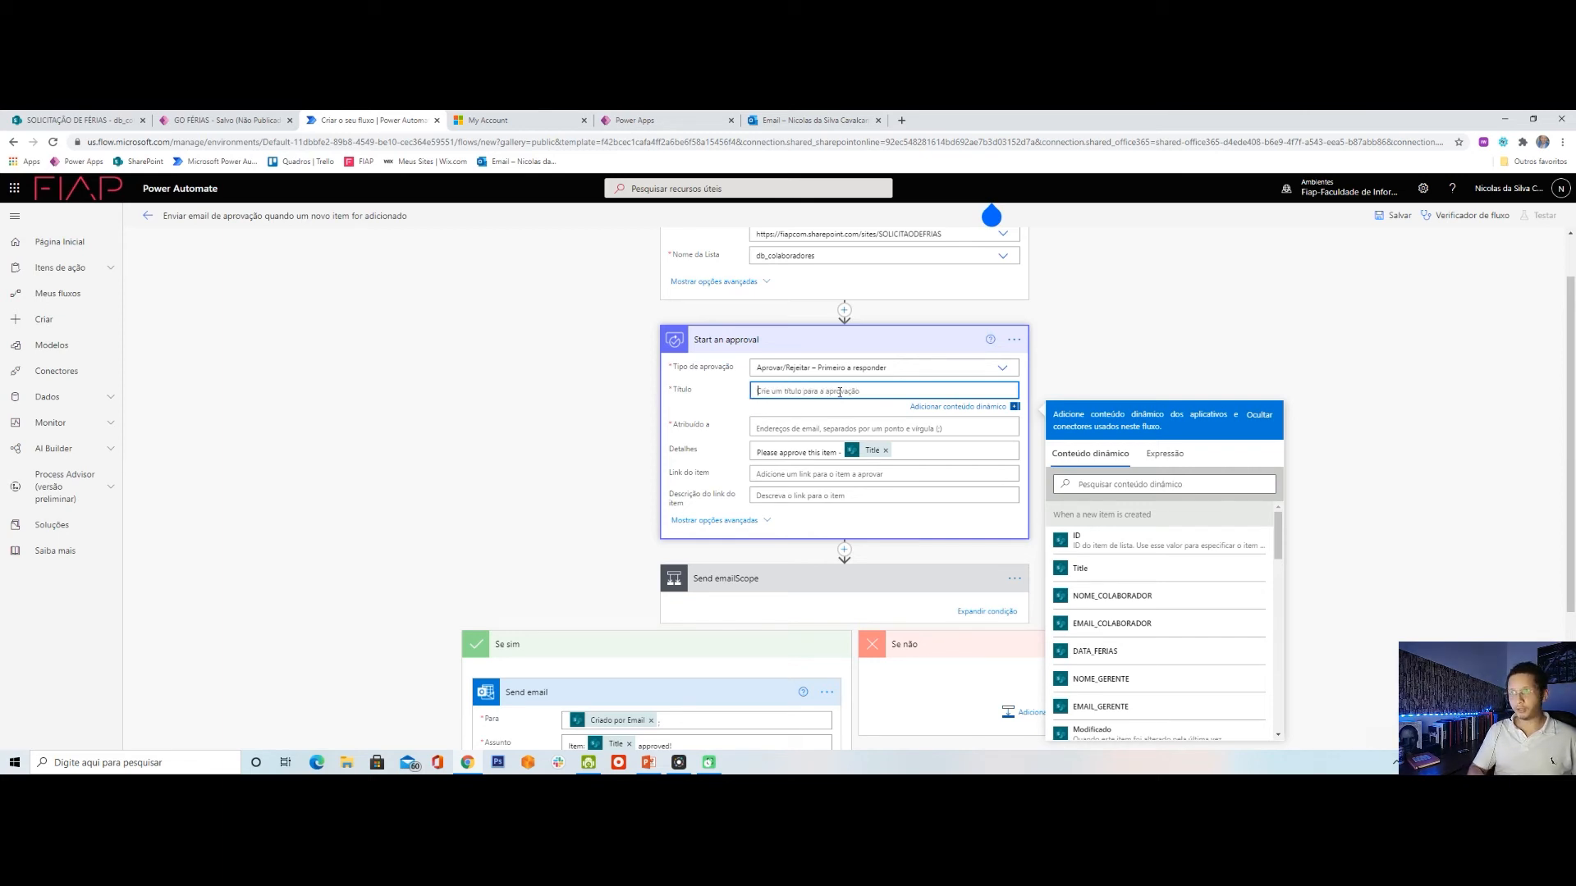
type("Sol")
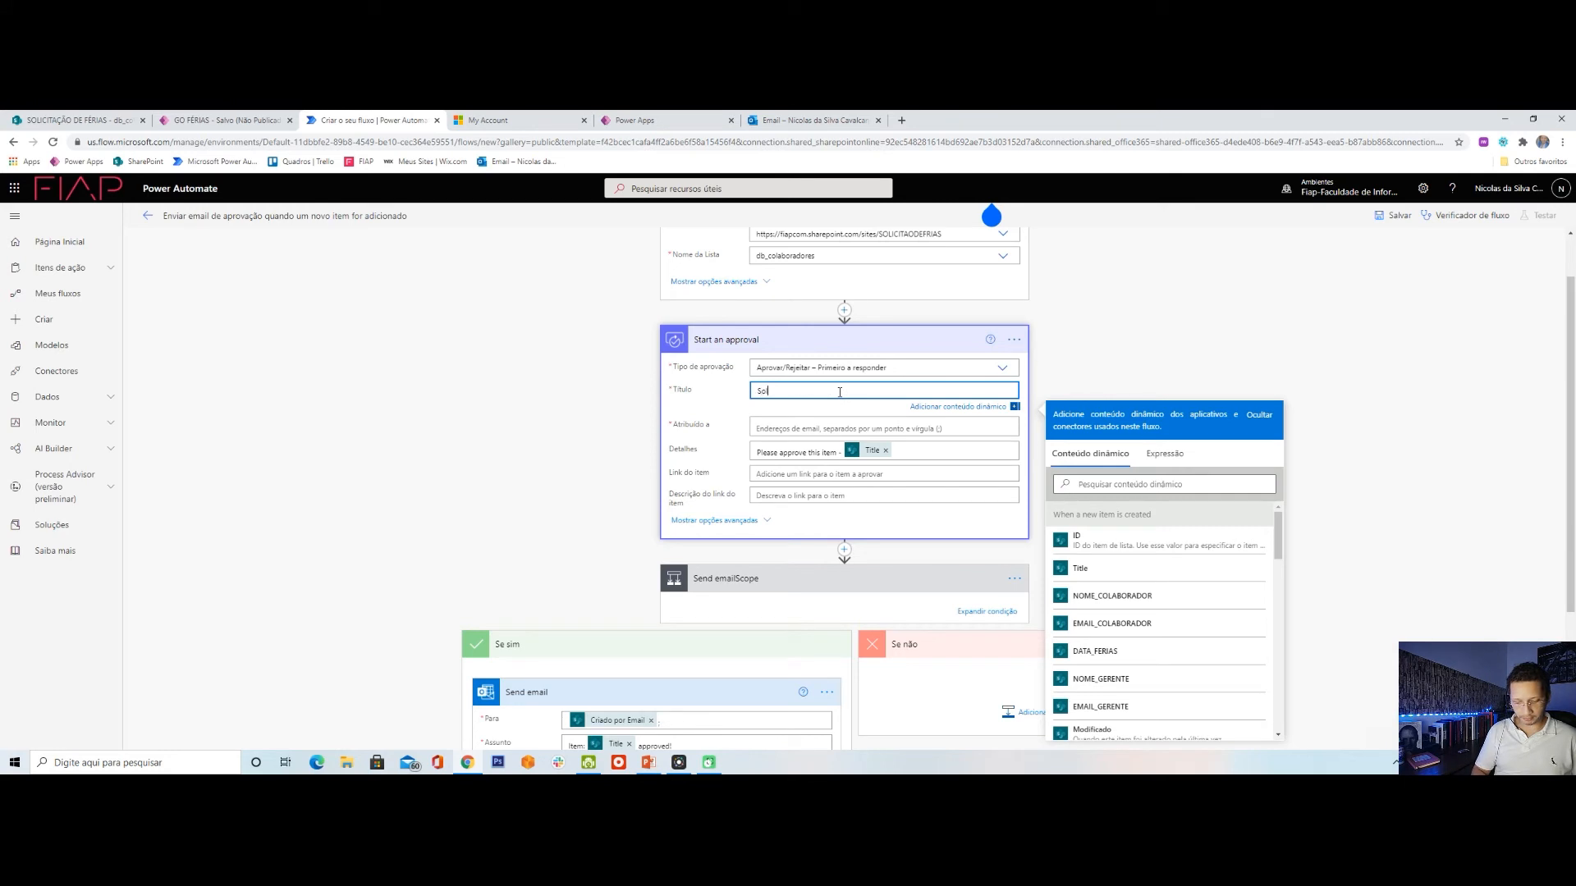
type("icitação de Férias")
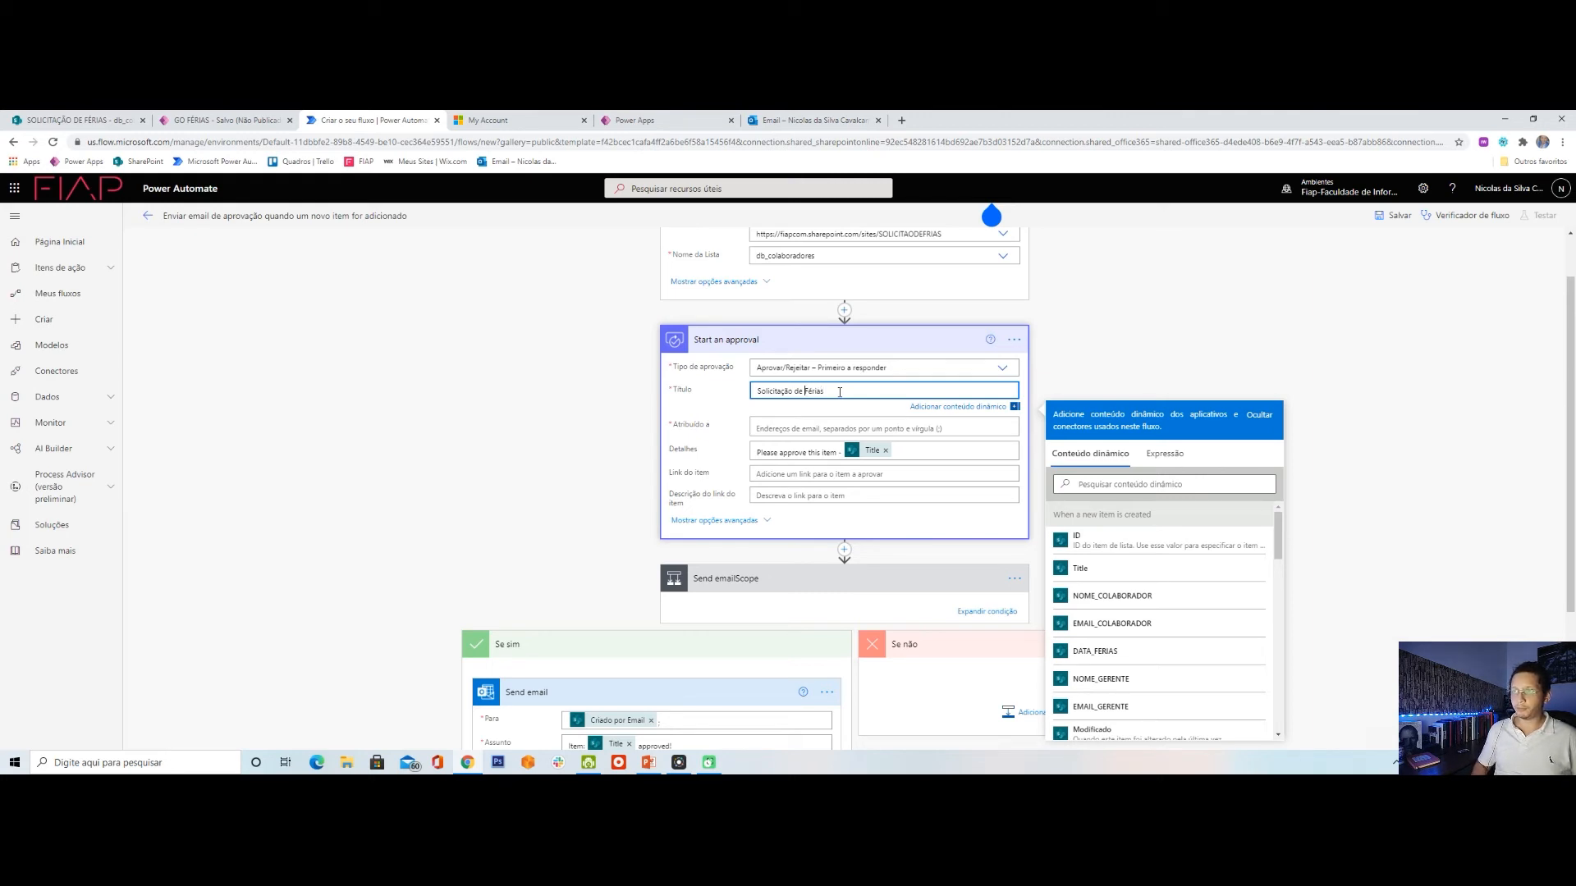
key("ctrl+shift+Left")
type("Aprovação")
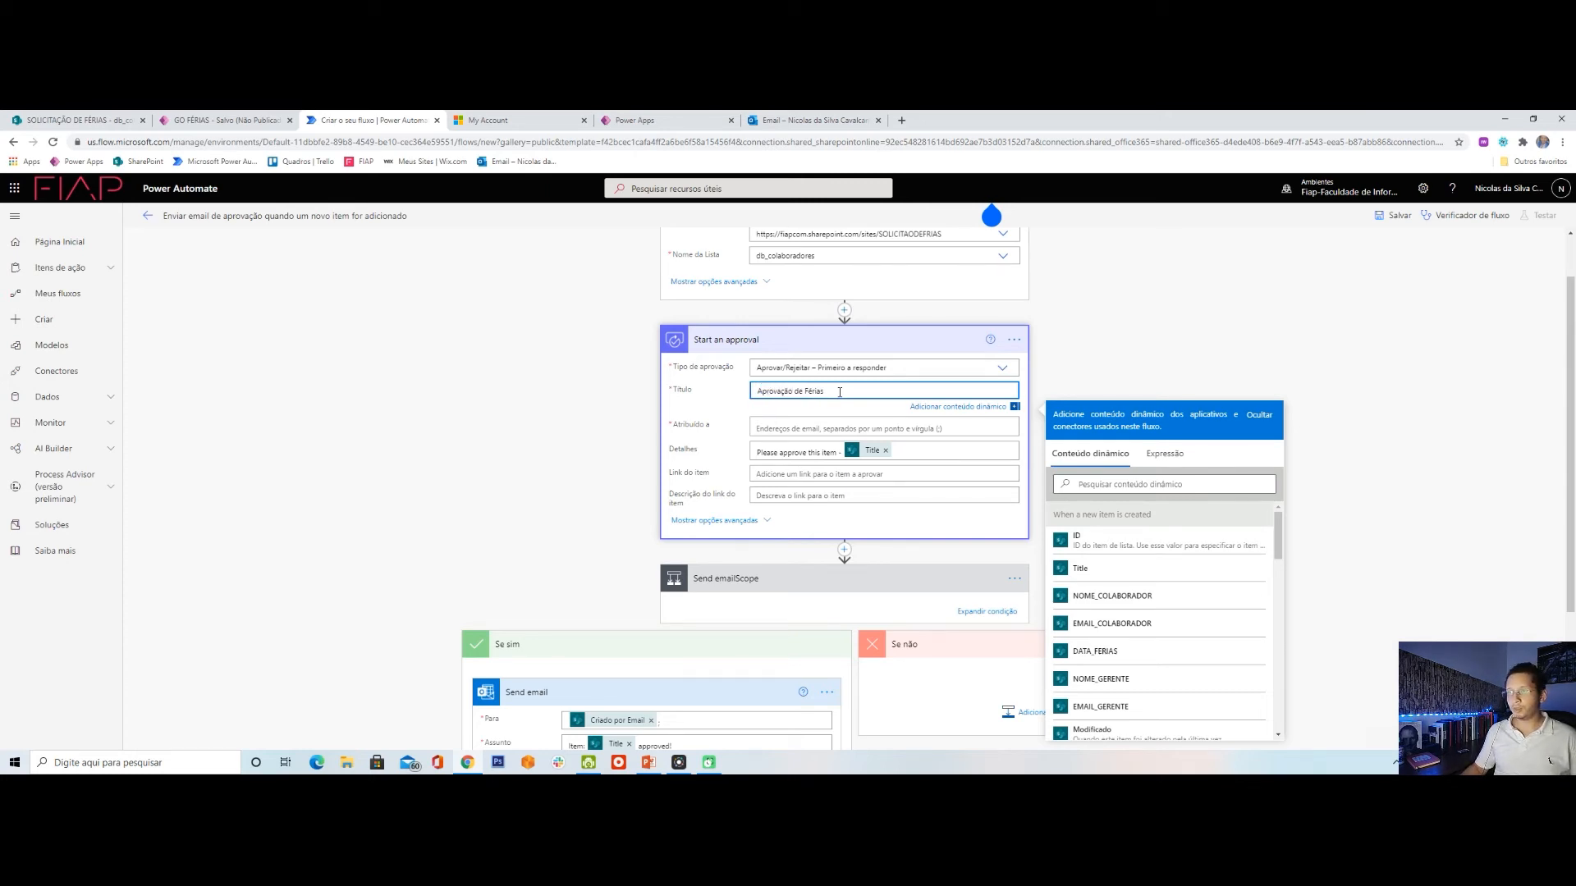
Assign the Start an approval action to the EMAIL_GERENTE dynamic value from the new list item.
left_click(864, 429)
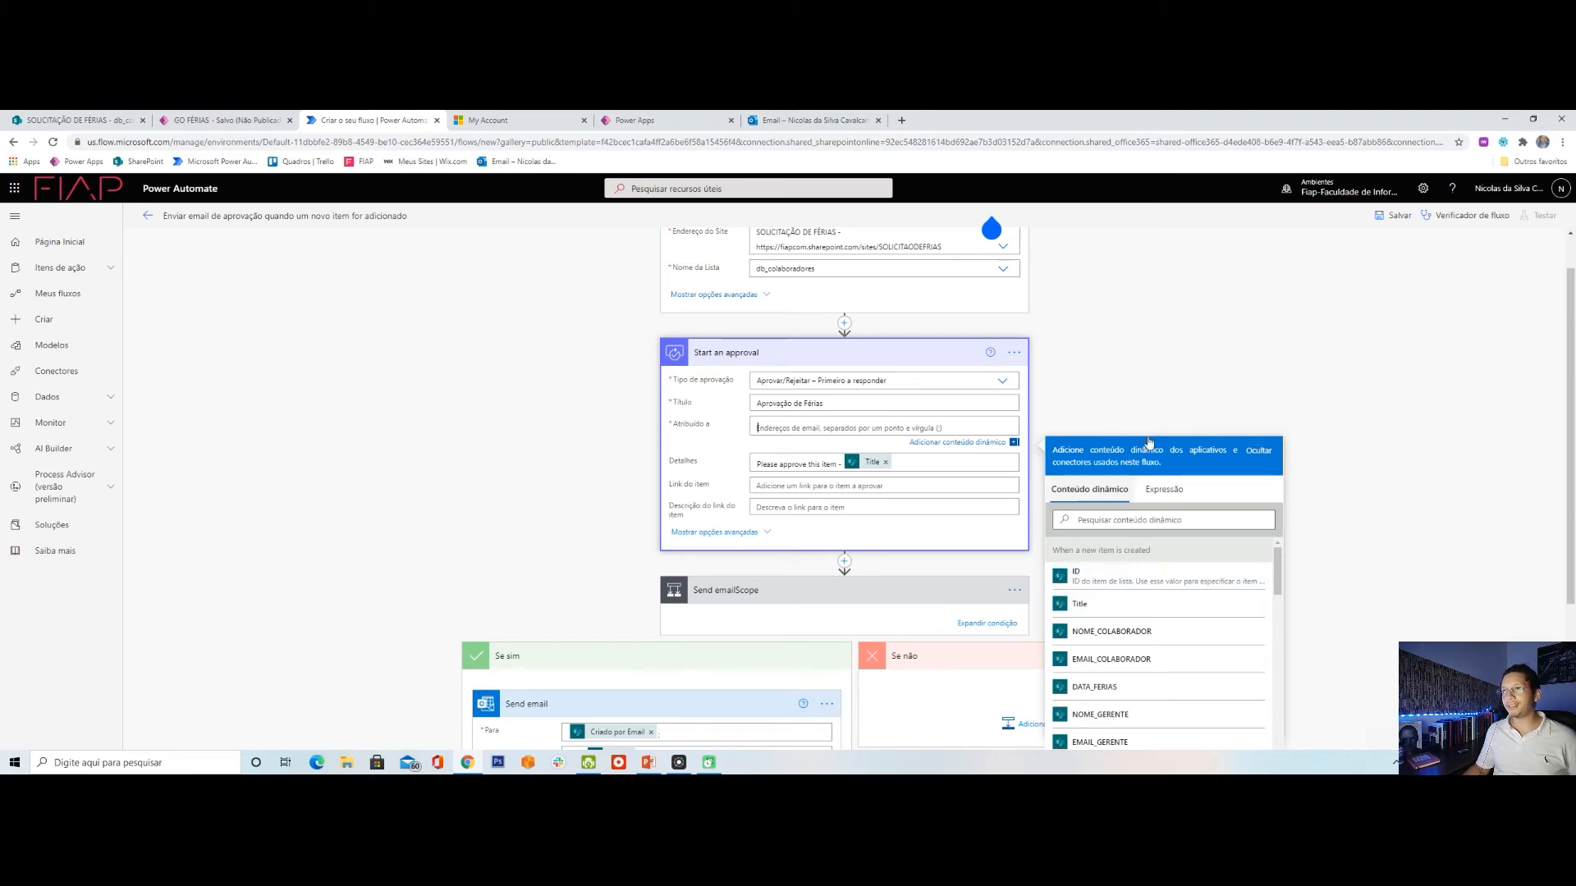
scroll(788, 279, "up", 1)
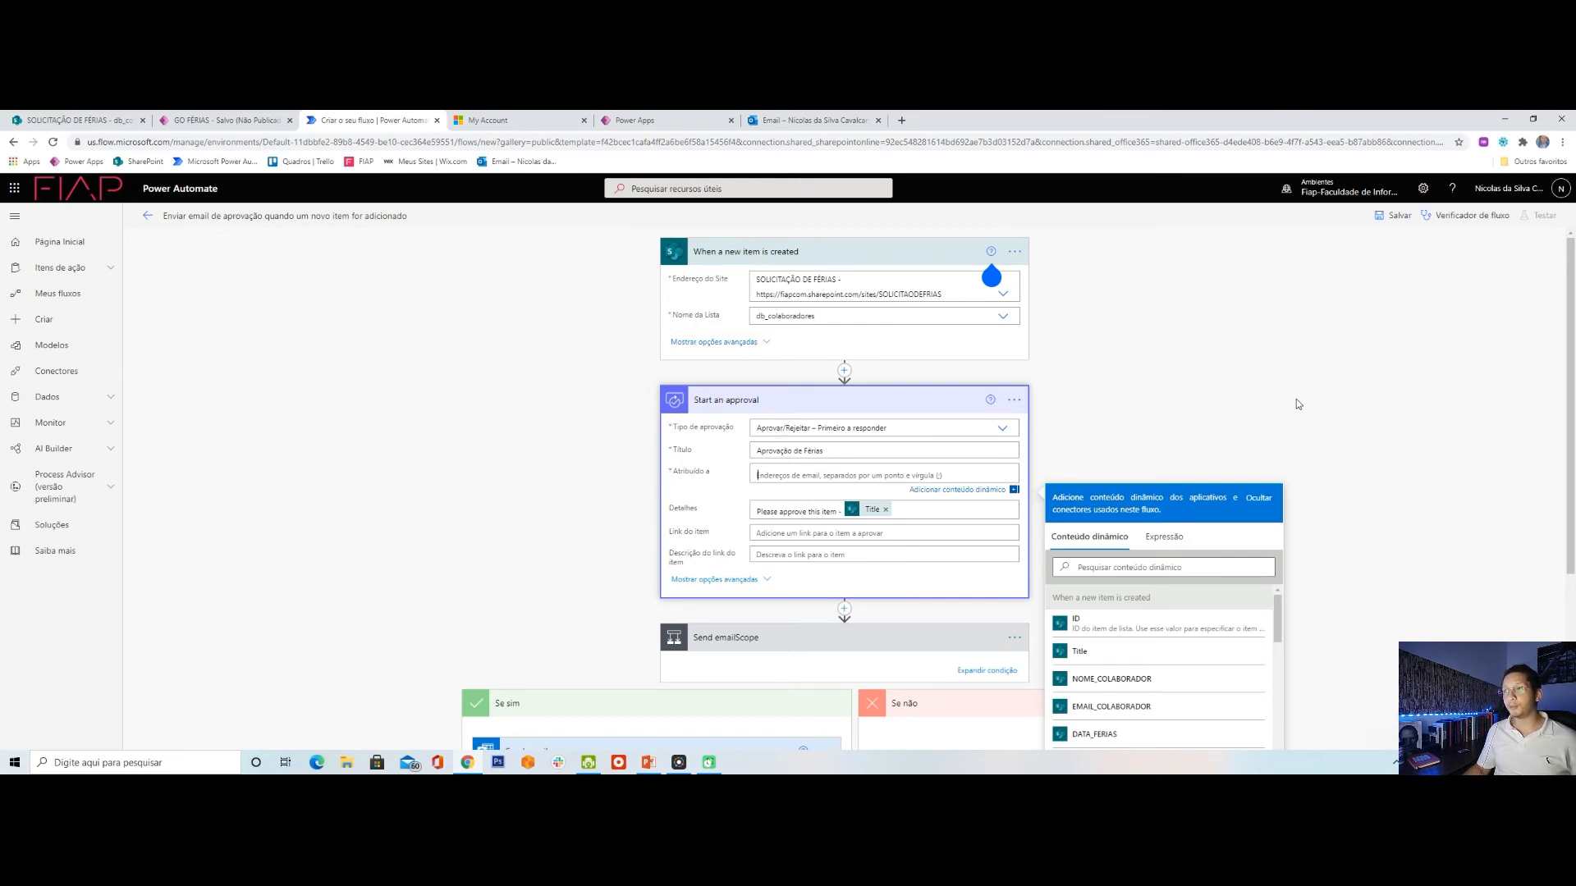
scroll(1297, 399, "down", 3)
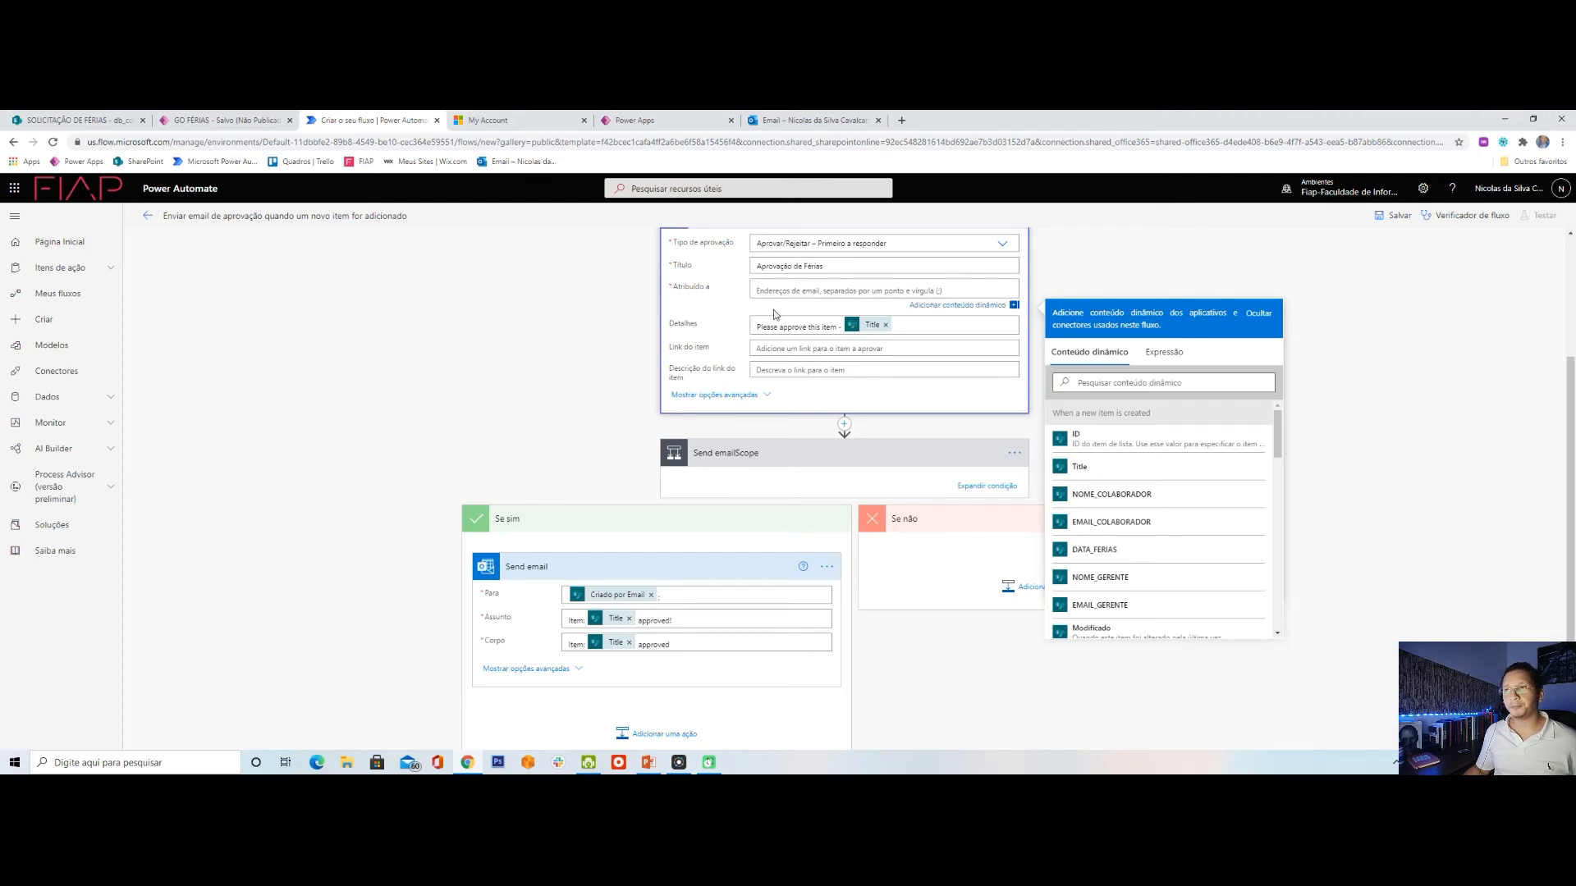
scroll(773, 309, "up", 2)
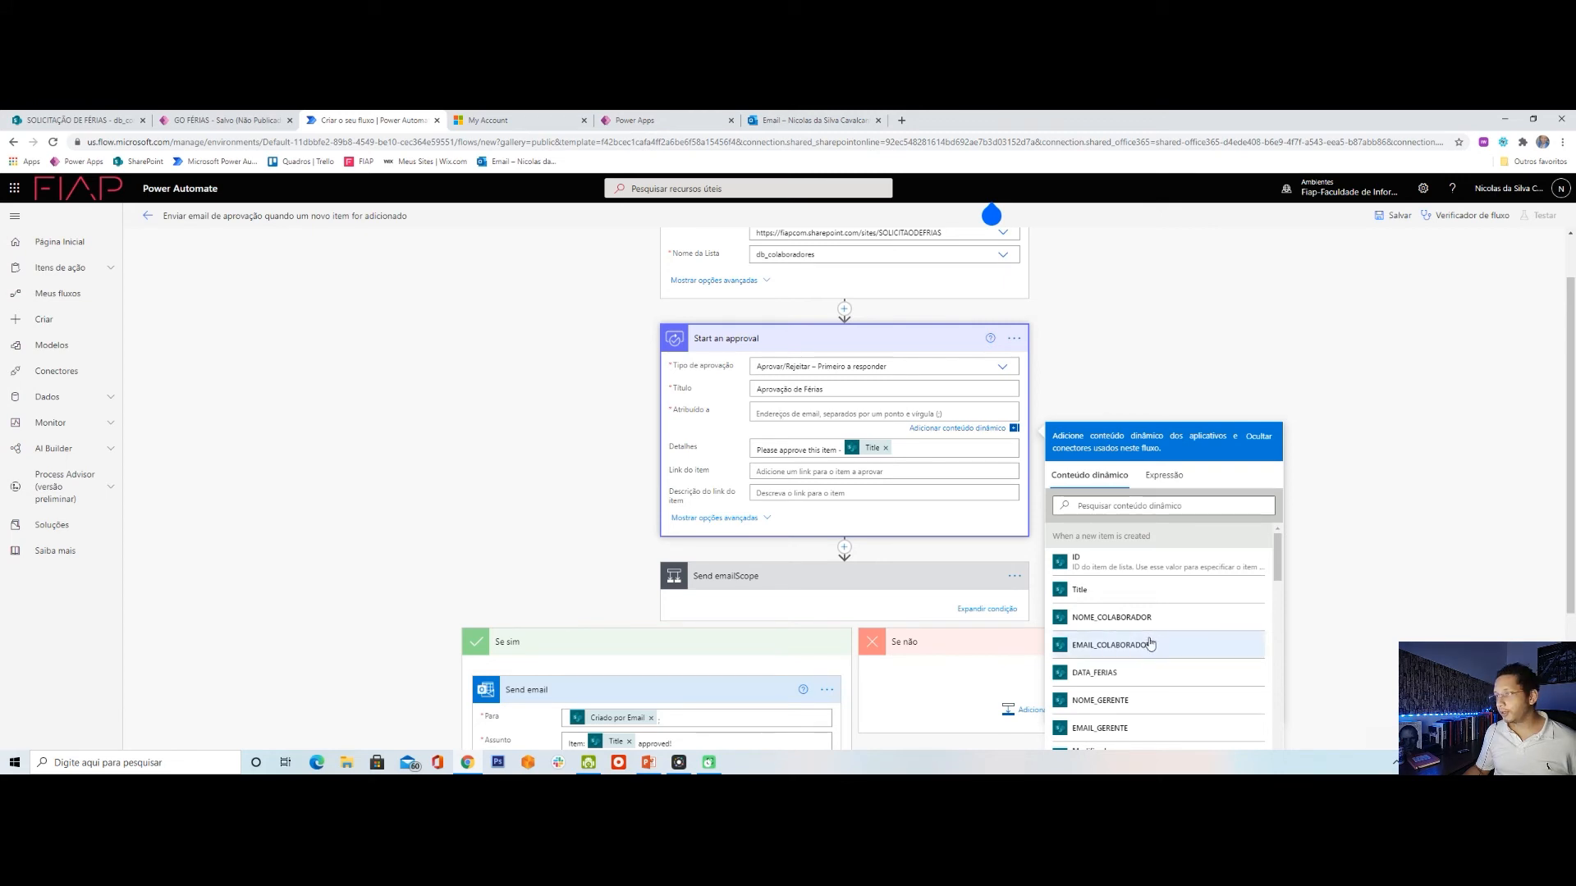
scroll(1150, 645, "down", 1)
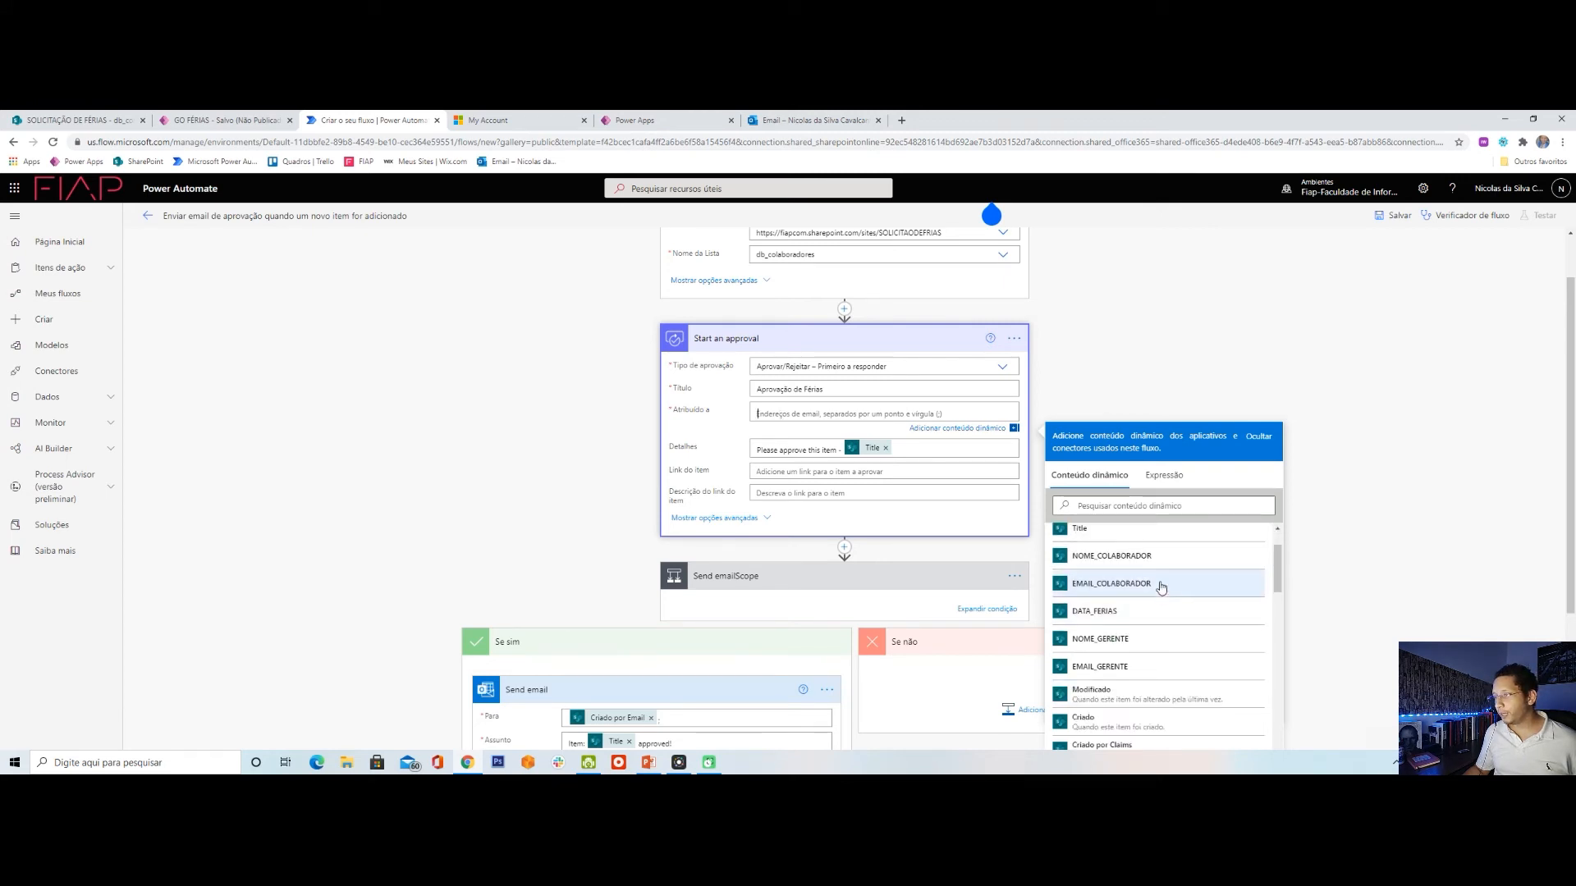
left_click(1165, 673)
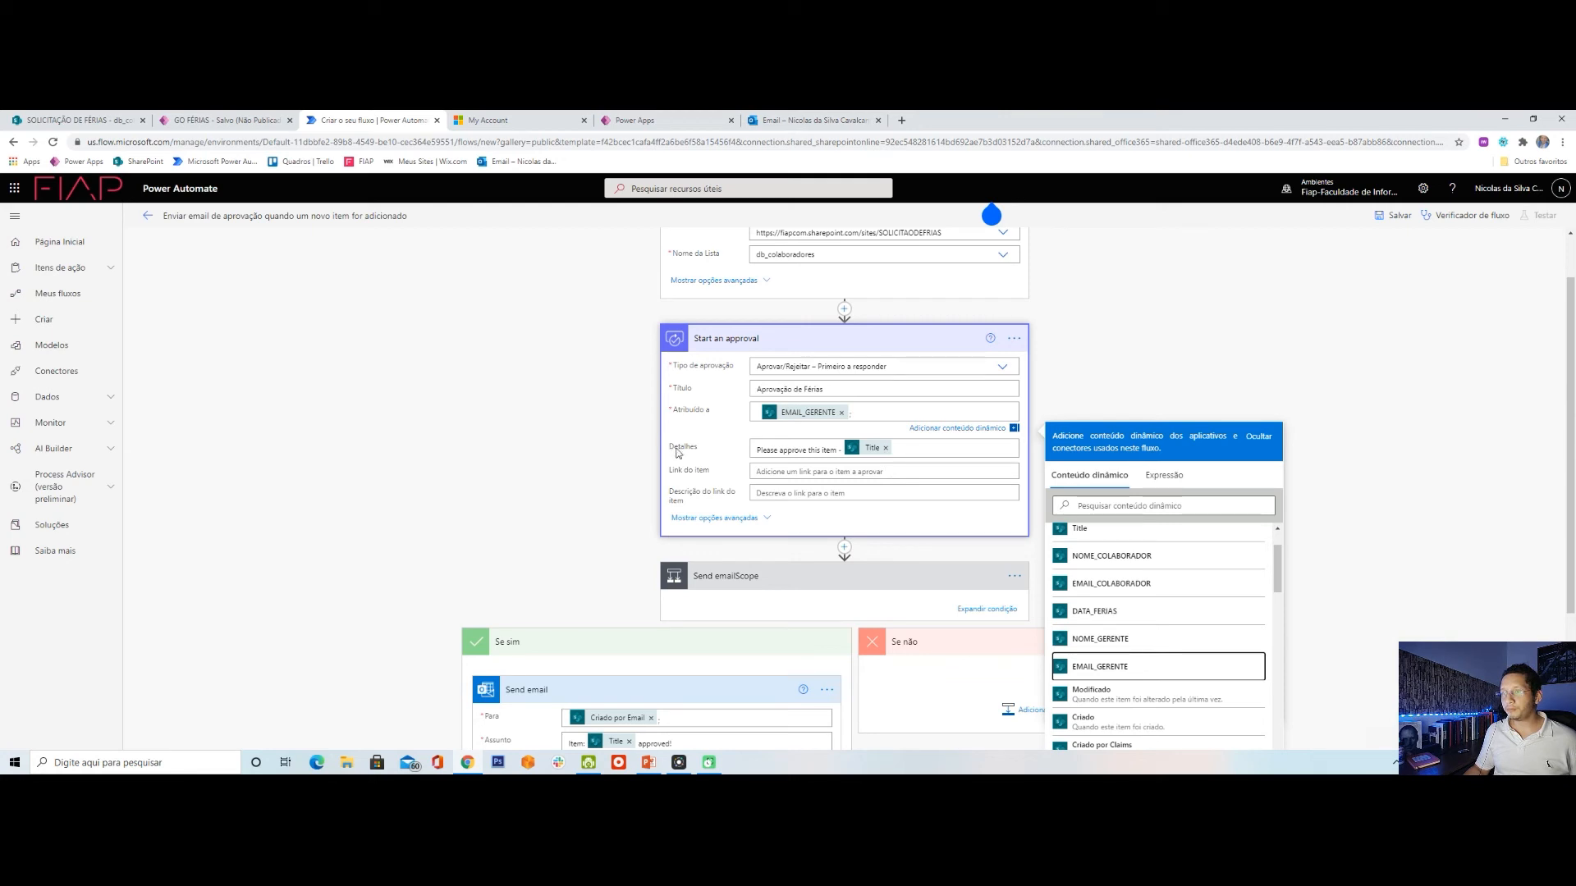
Replace the approval's details with "Solicito a avaliação do pedido de férias -" followed by the NOME_COLABORADOR dynamic value instead of Title.
left_click(810, 452)
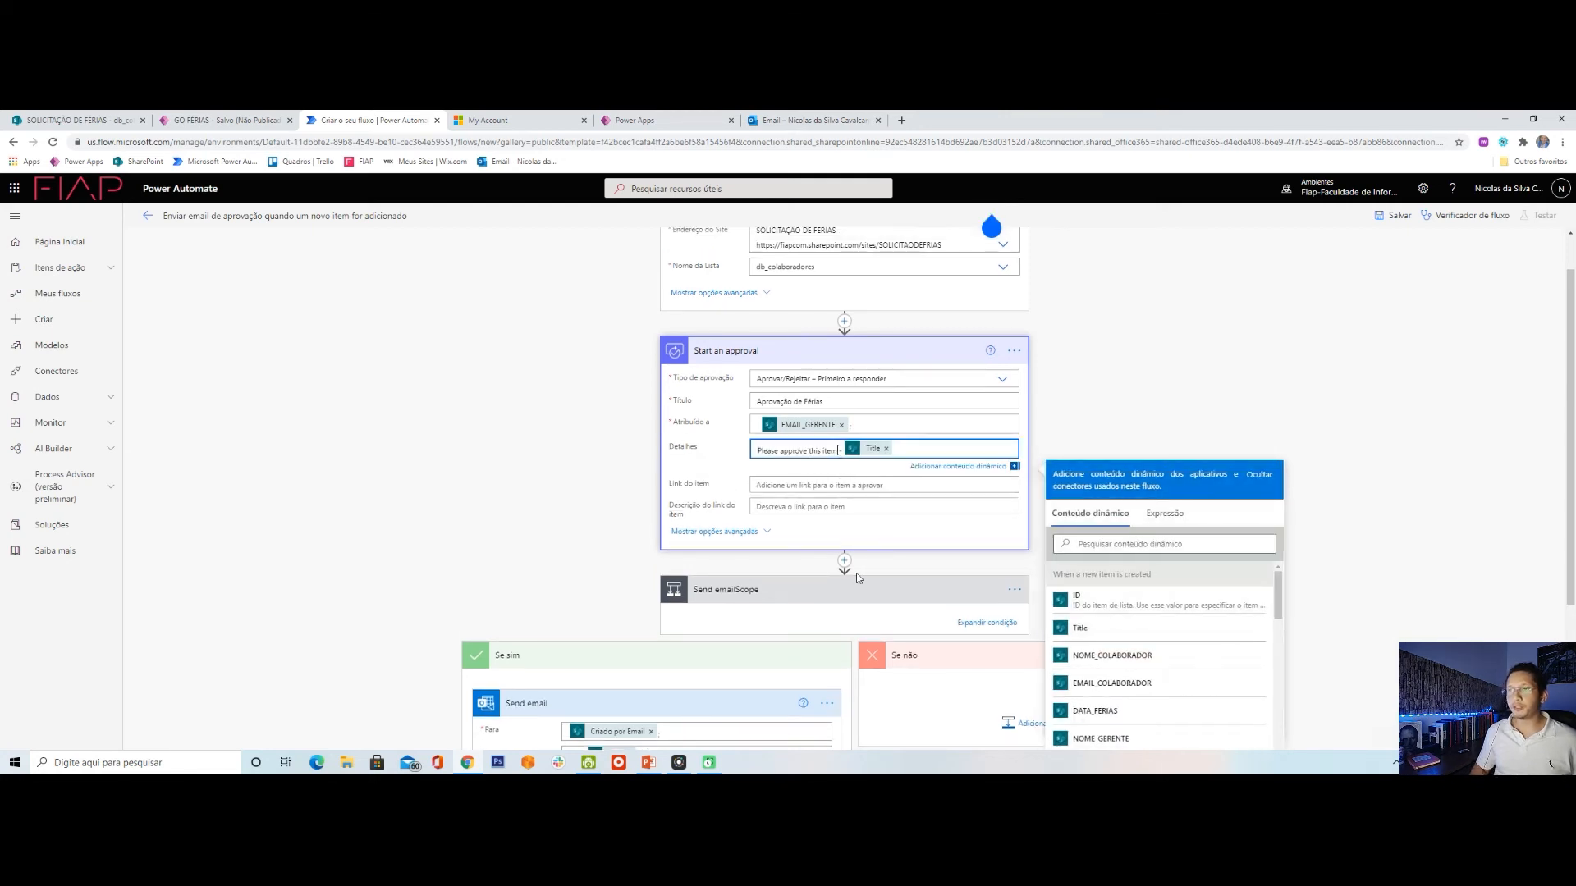
key("Home")
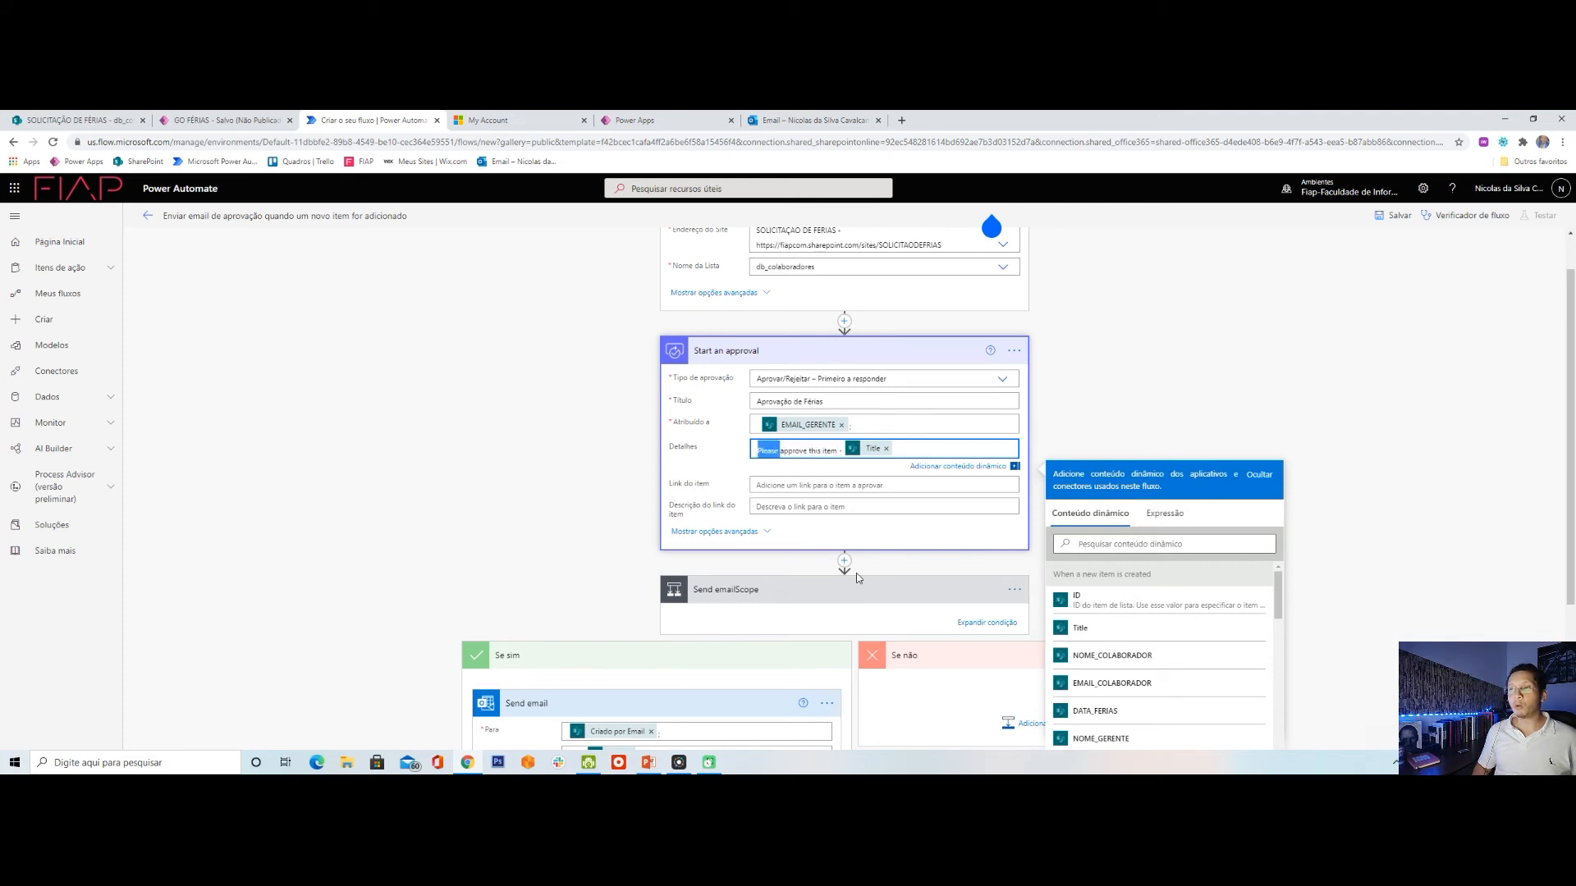
key("Delete")
key("Delete")
key("Delete")
key("Delete")
key("Delete")
key("Delete")
key("Delete")
key("Delete")
key("Delete")
key("Delete")
key("Delete")
key("Delete")
key("Delete")
key("Delete")
key("Delete")
key("Delete")
key("Delete")
key("Delete")
key("Delete")
key("Delete")
key("Delete")
key("Delete")
key("Delete")
key("Delete")
key("Delete")
key("Delete")
key("Delete")
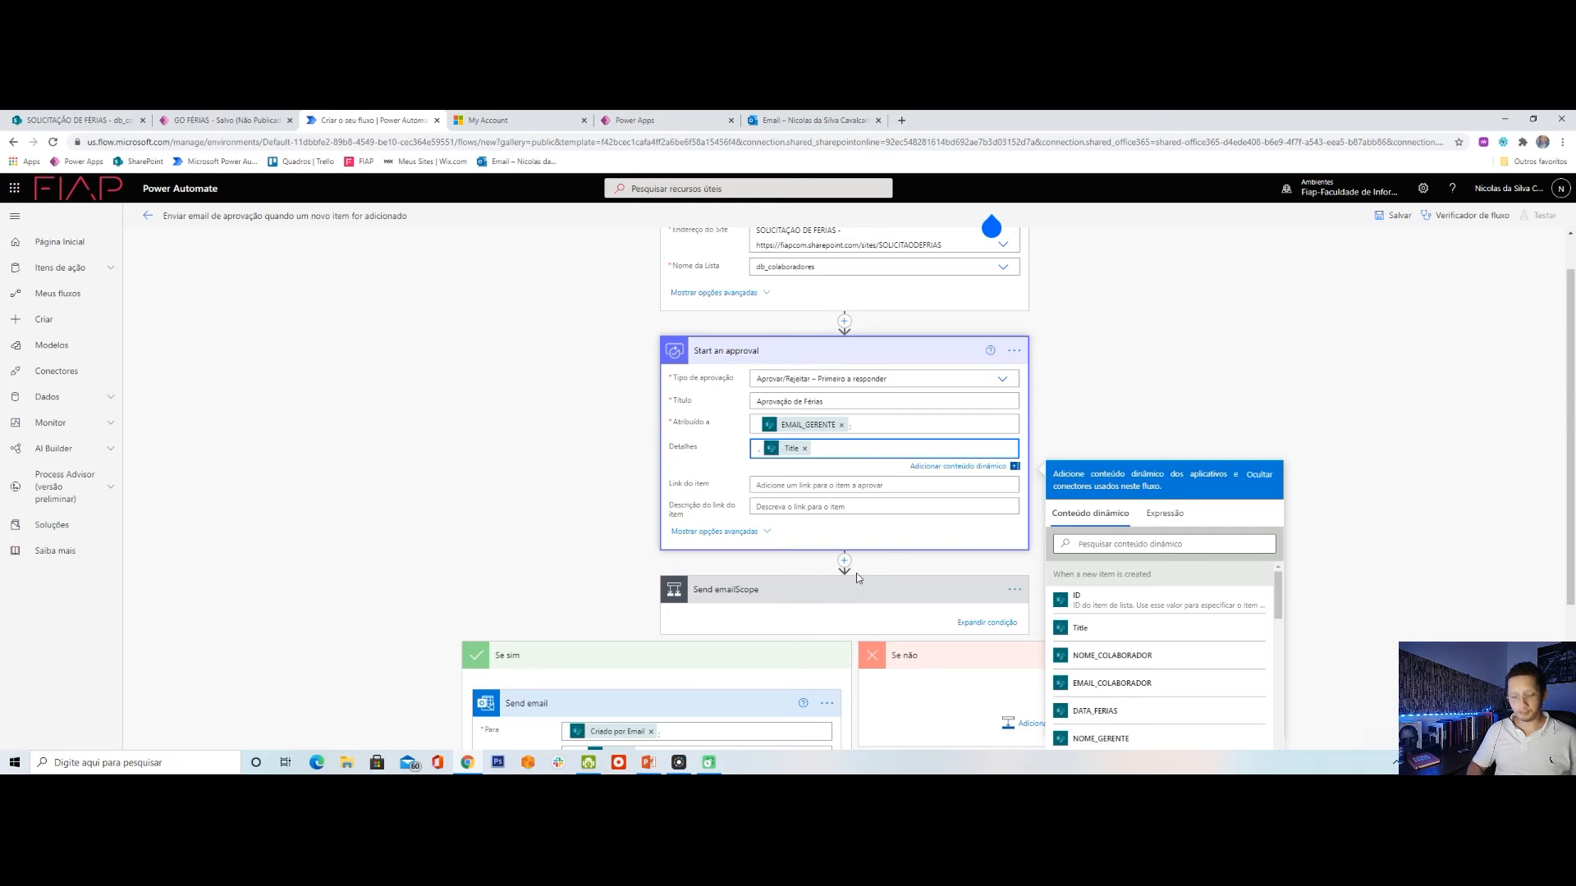
type("Solicito ")
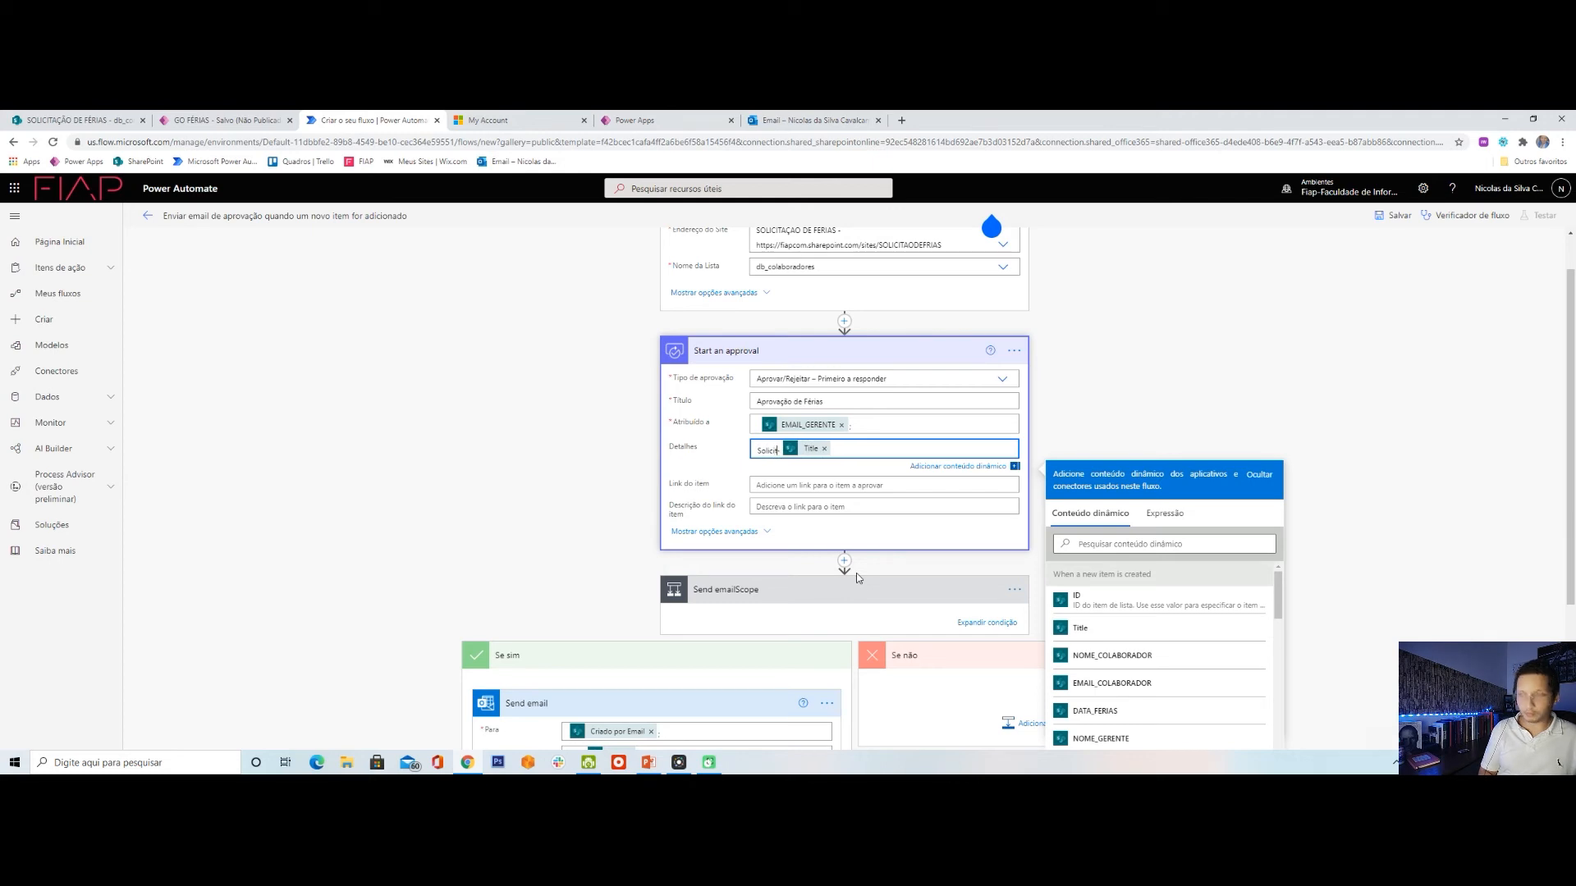
type("a")
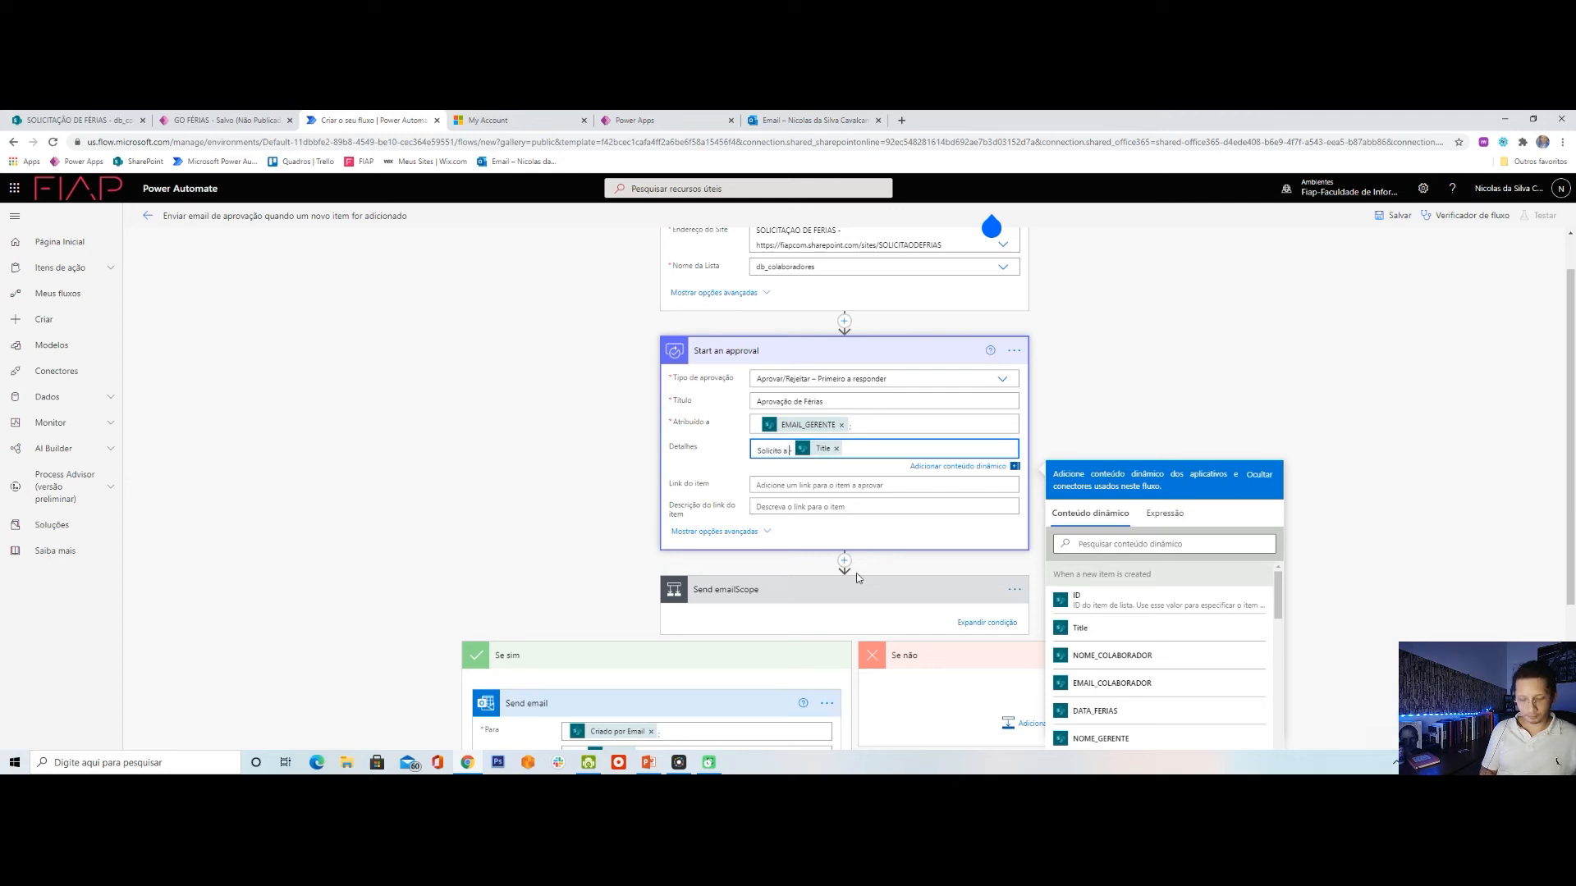
type("liação -")
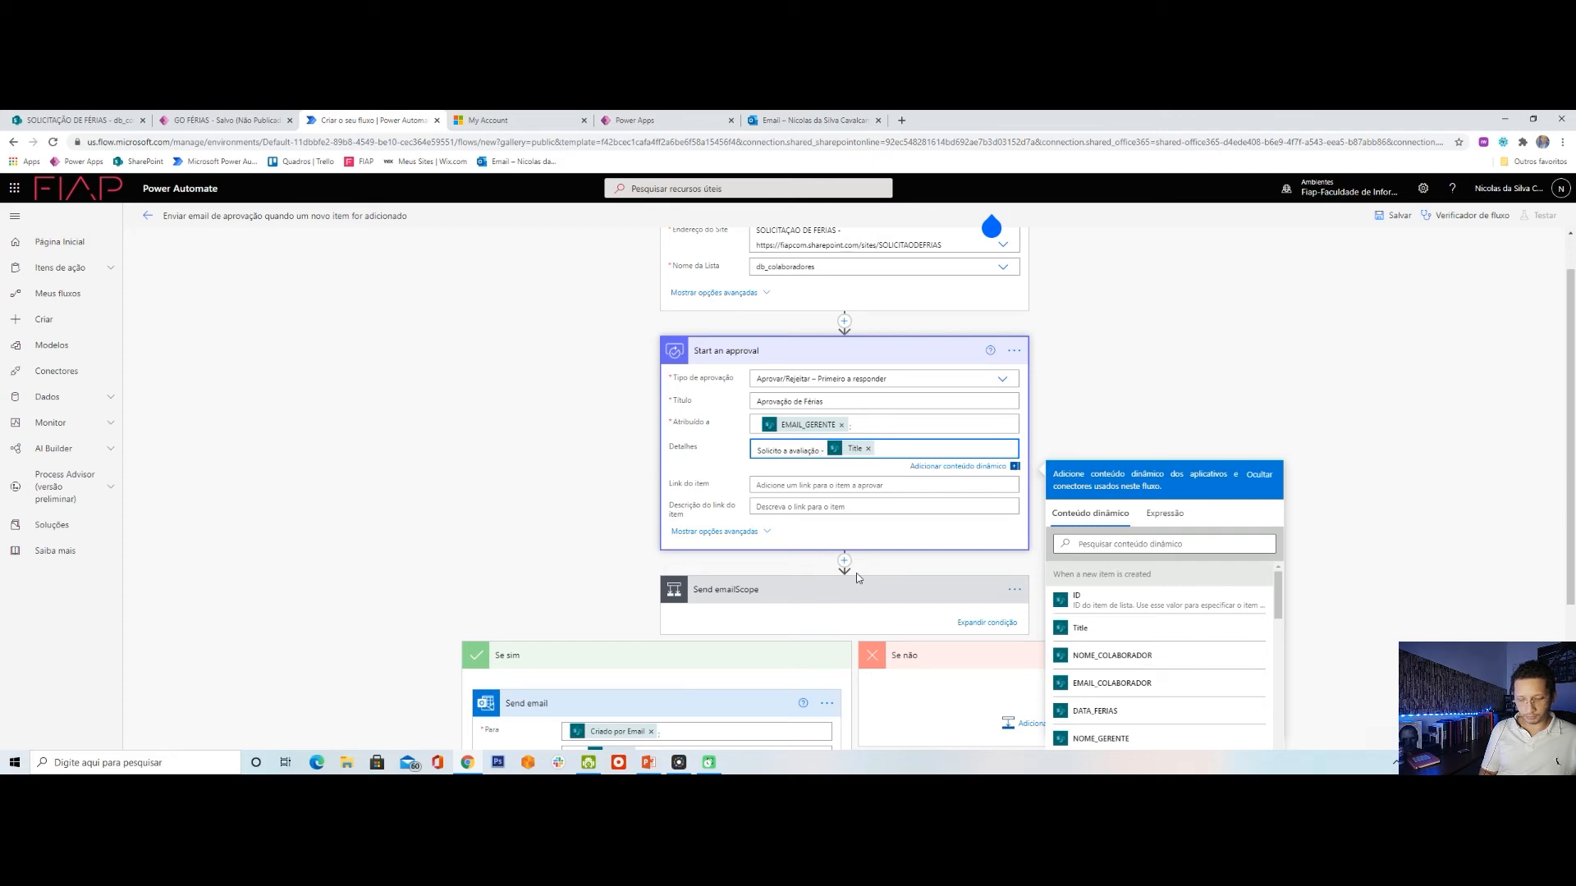
key("BackSpace")
type("do pedido ")
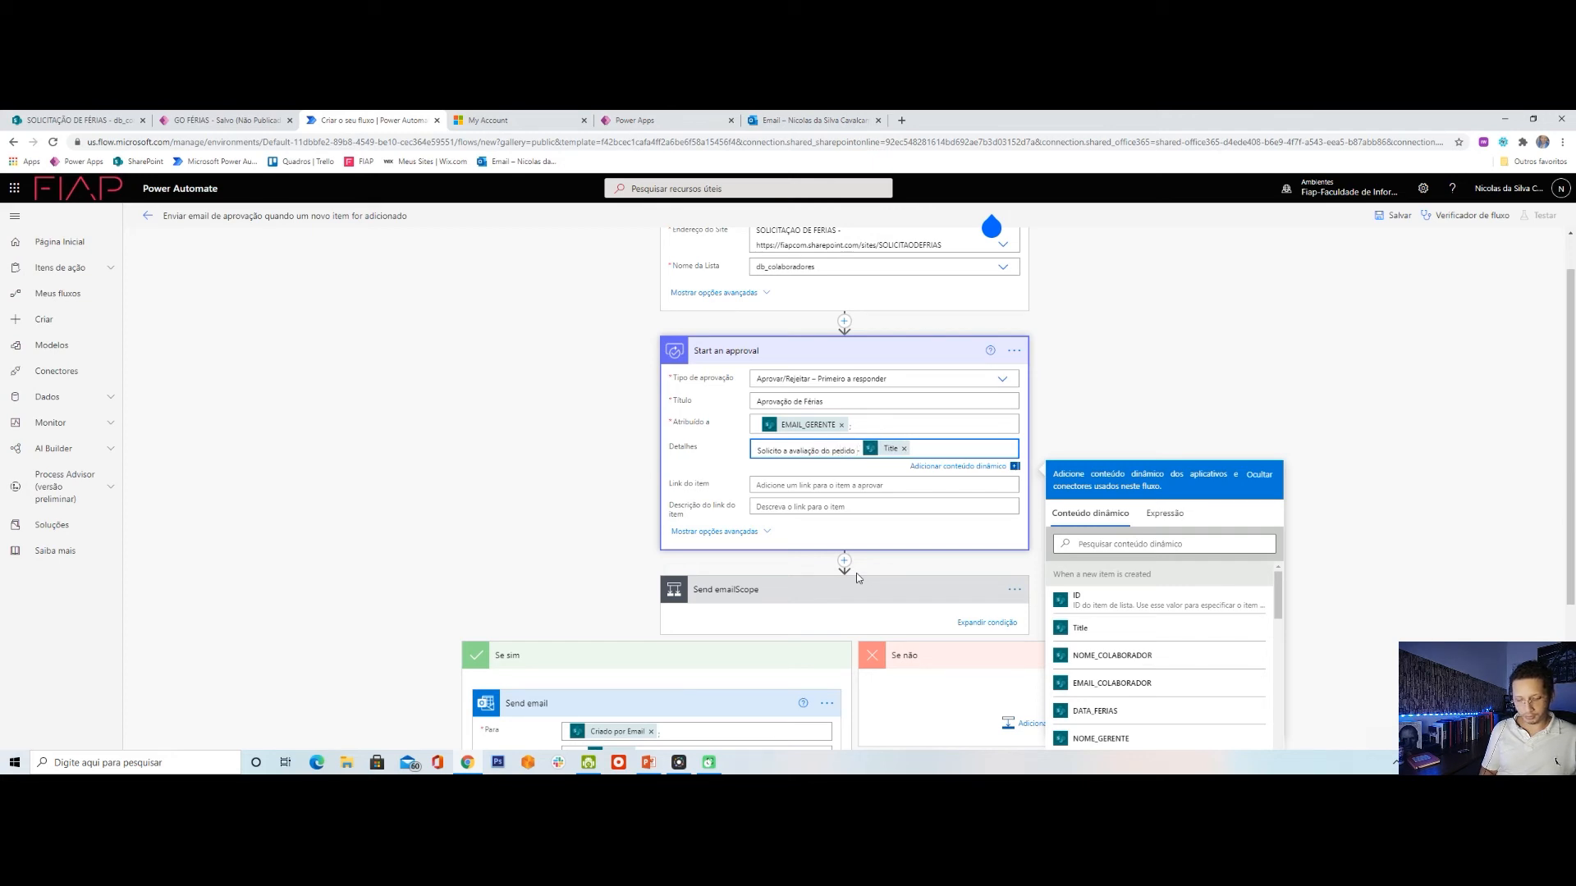
type("de férias -")
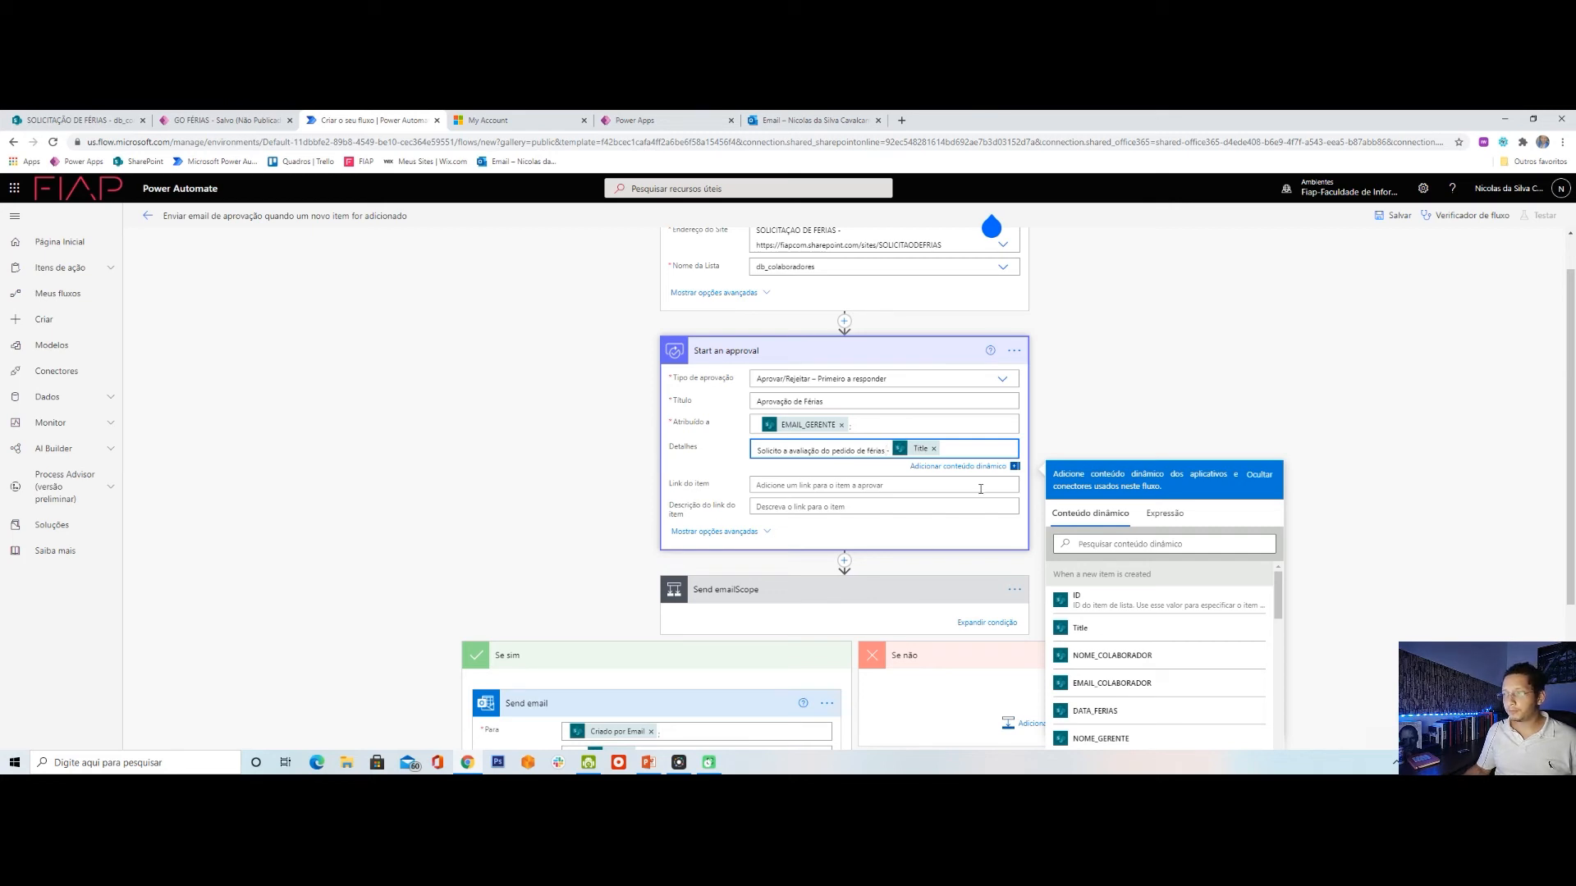
left_click(934, 448)
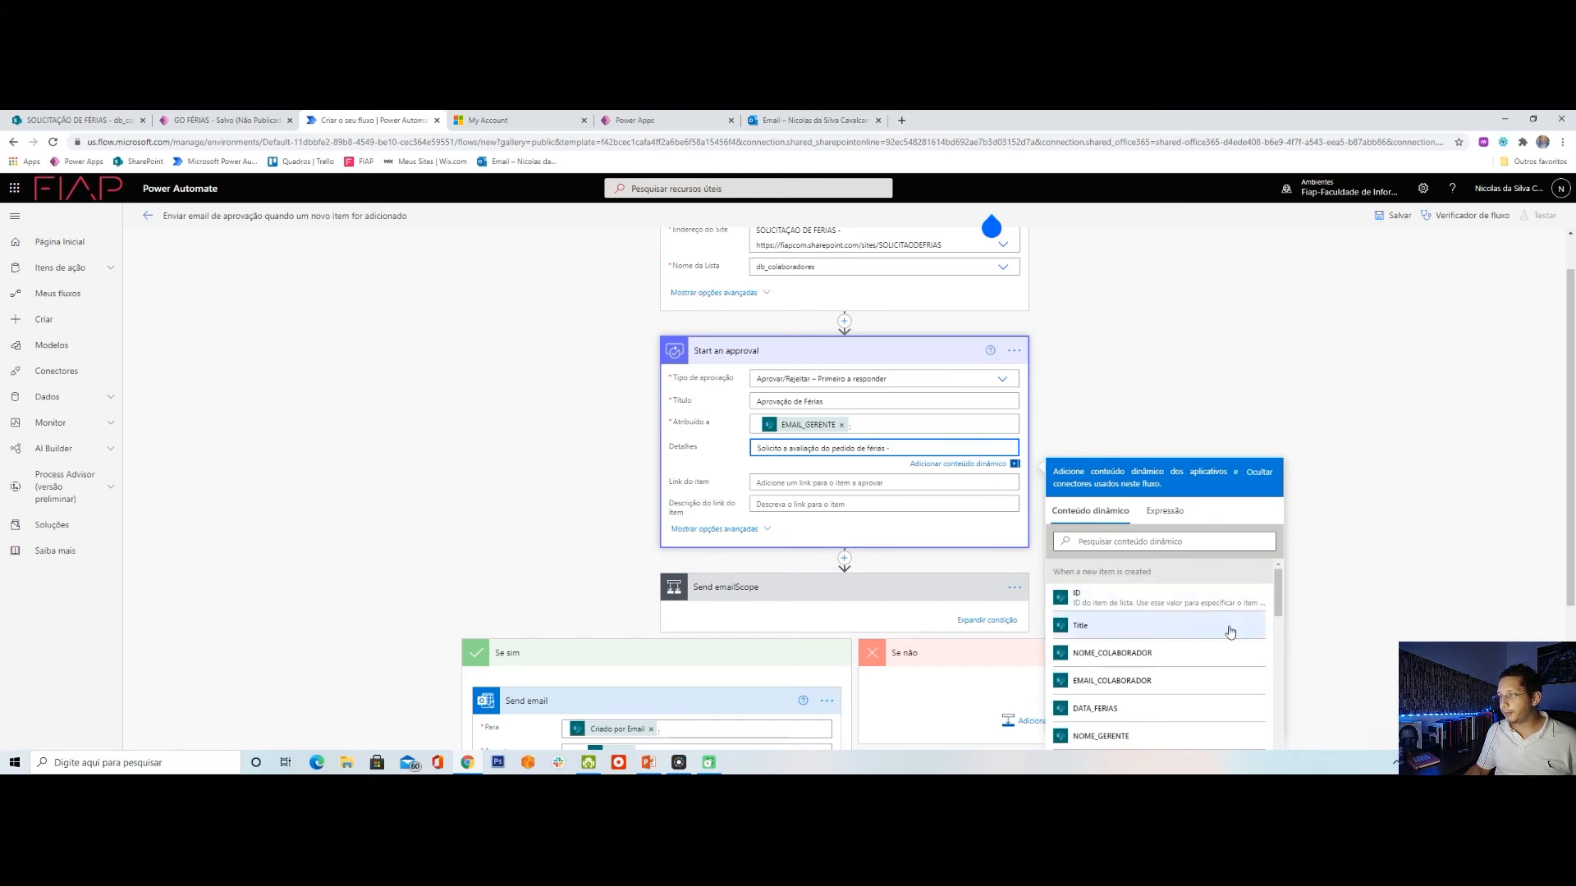
left_click(1191, 657)
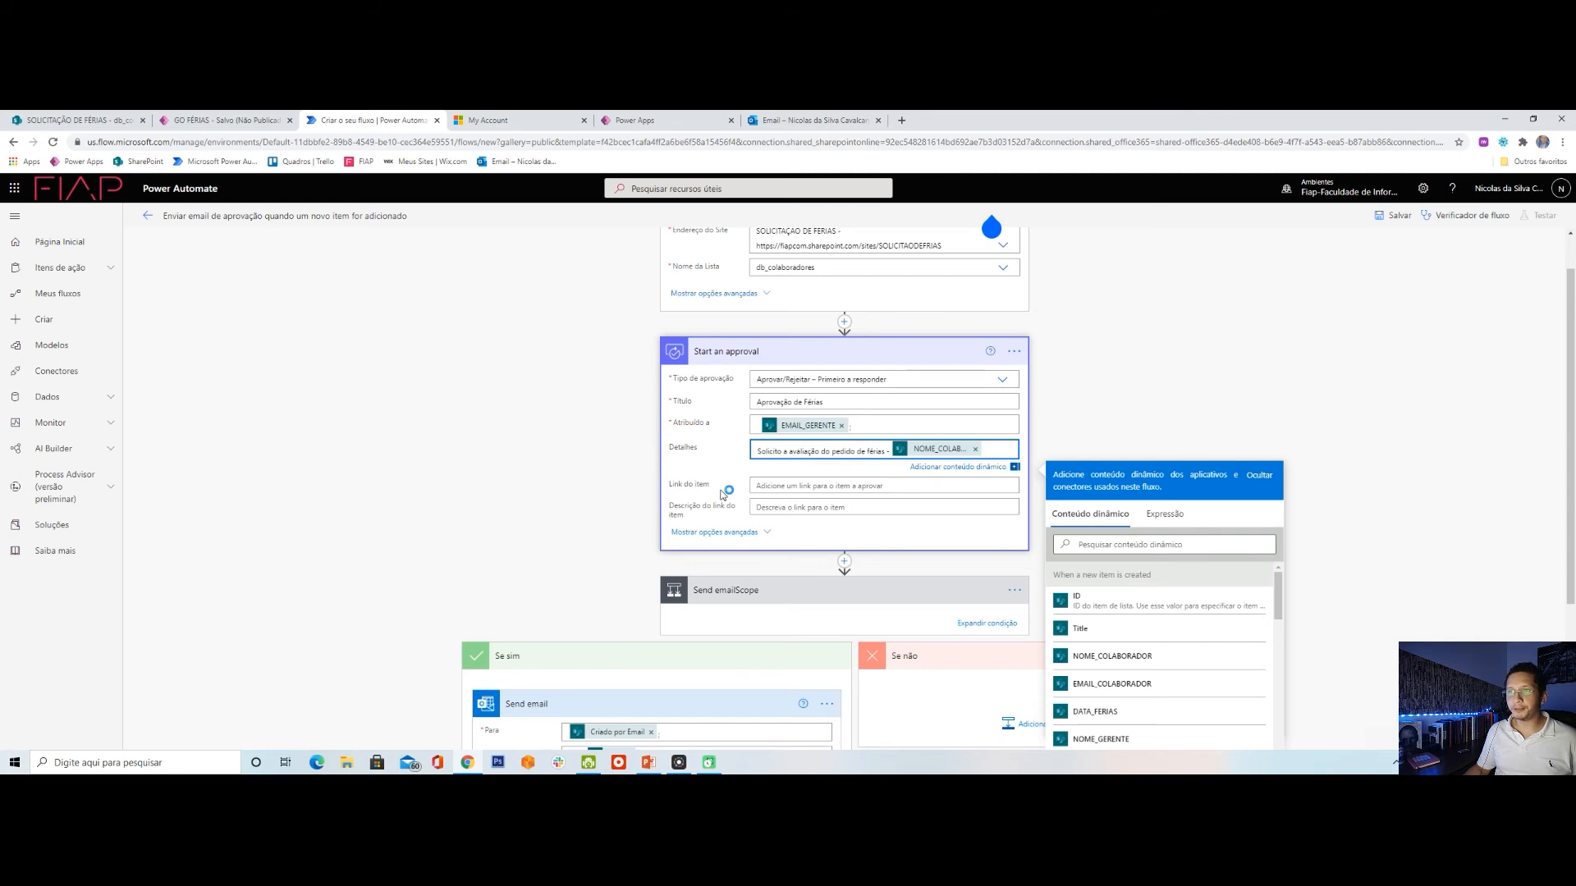
Replace the recipient of the Send email action in the Se sim branch with the EMAIL_COLABORADOR dynamic value.
scroll(722, 494, "down", 3)
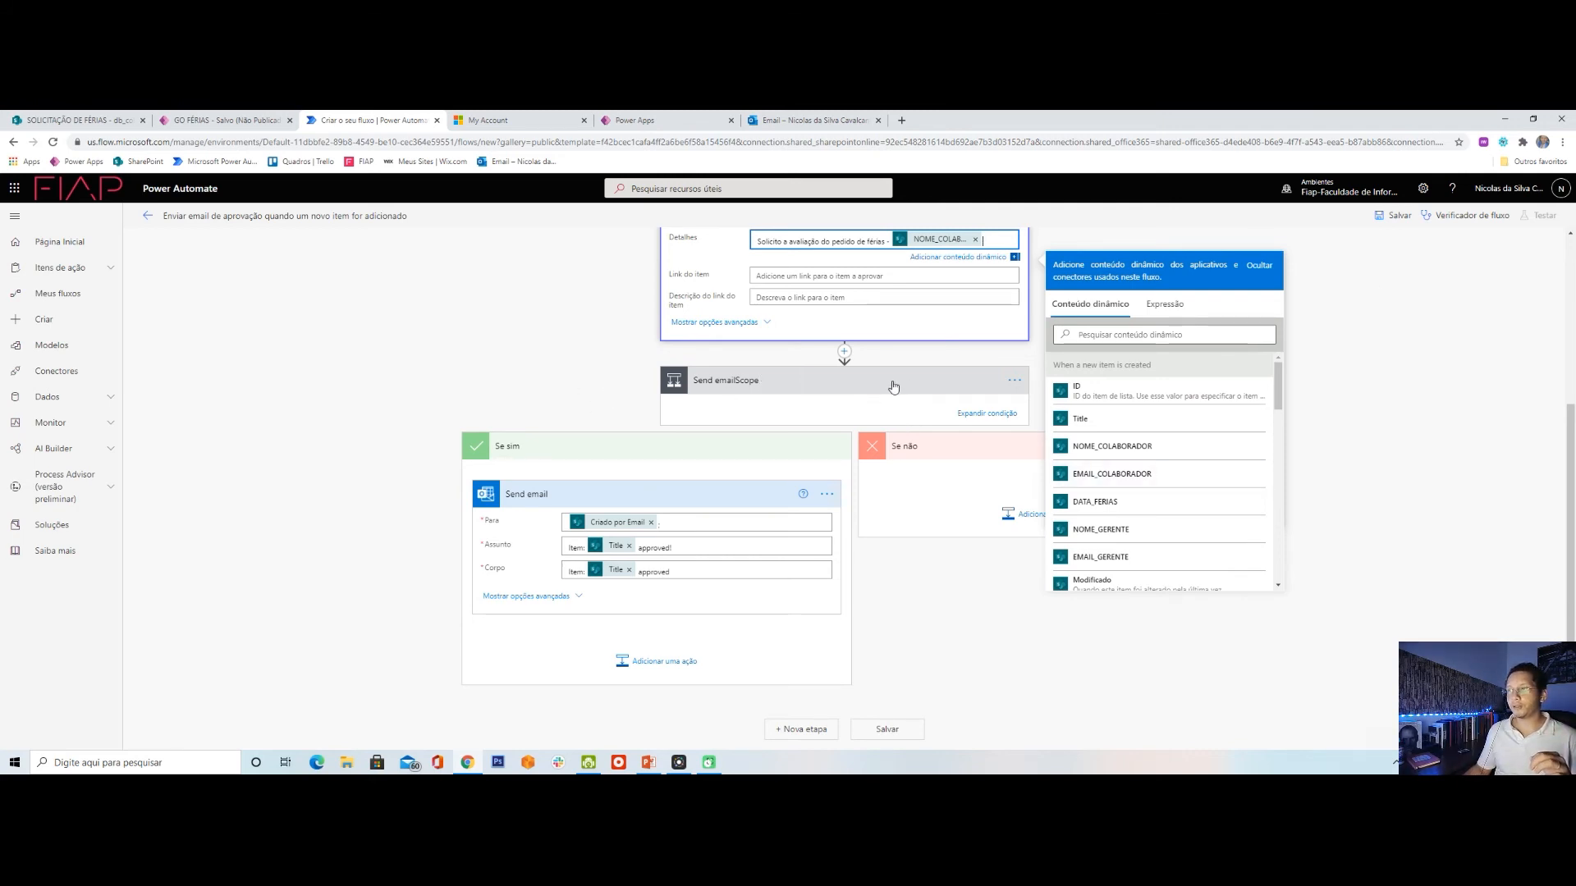
scroll(865, 598, "up", 3)
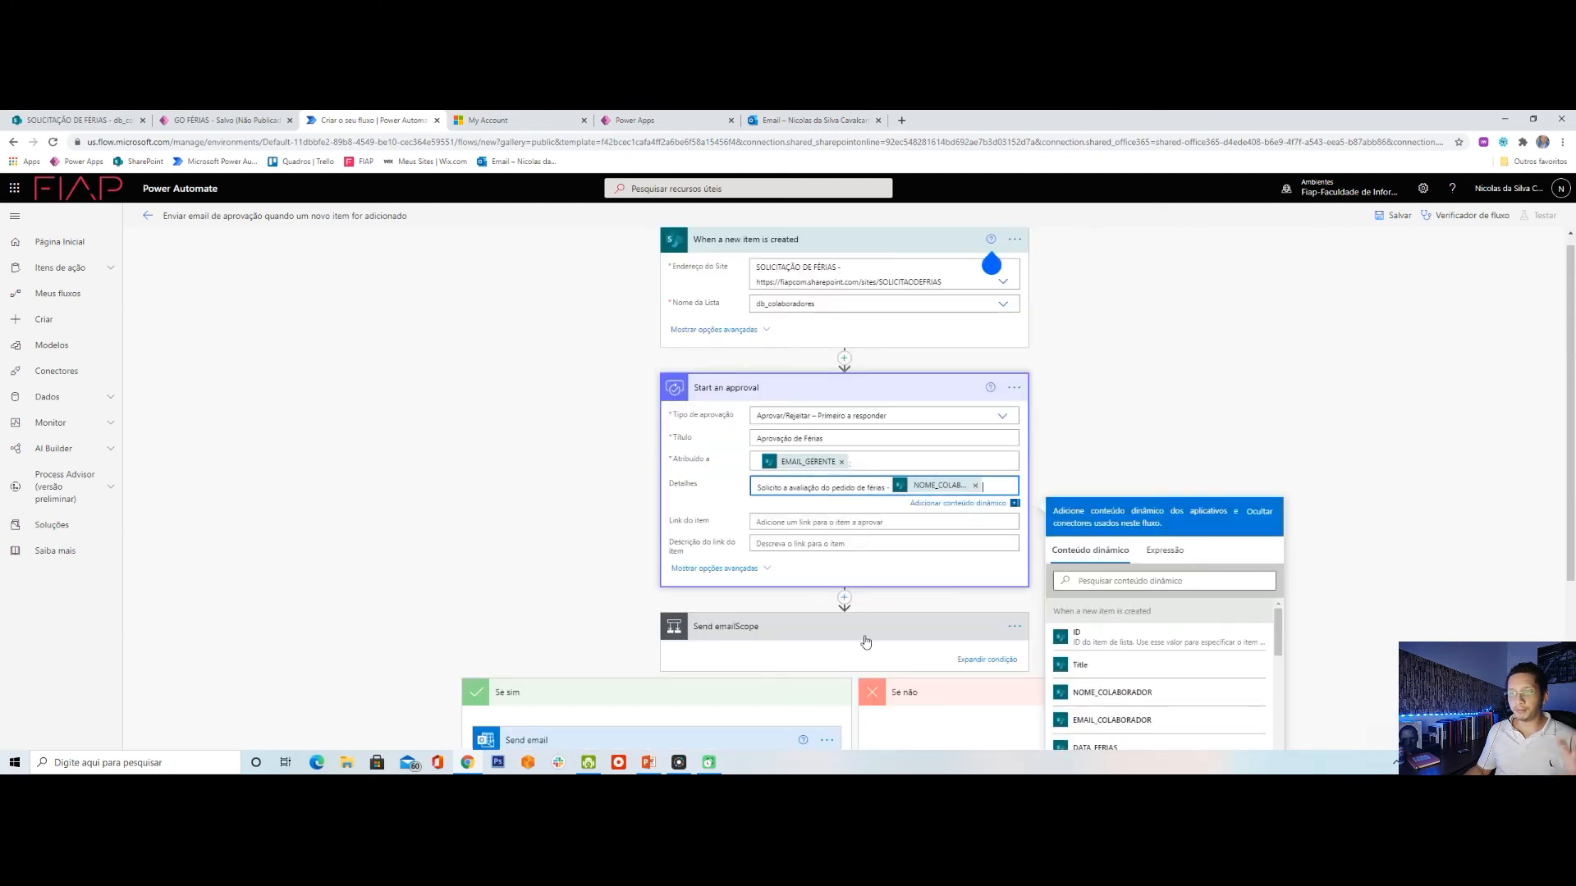
scroll(865, 598, "down", 2)
scroll(881, 503, "down", 1)
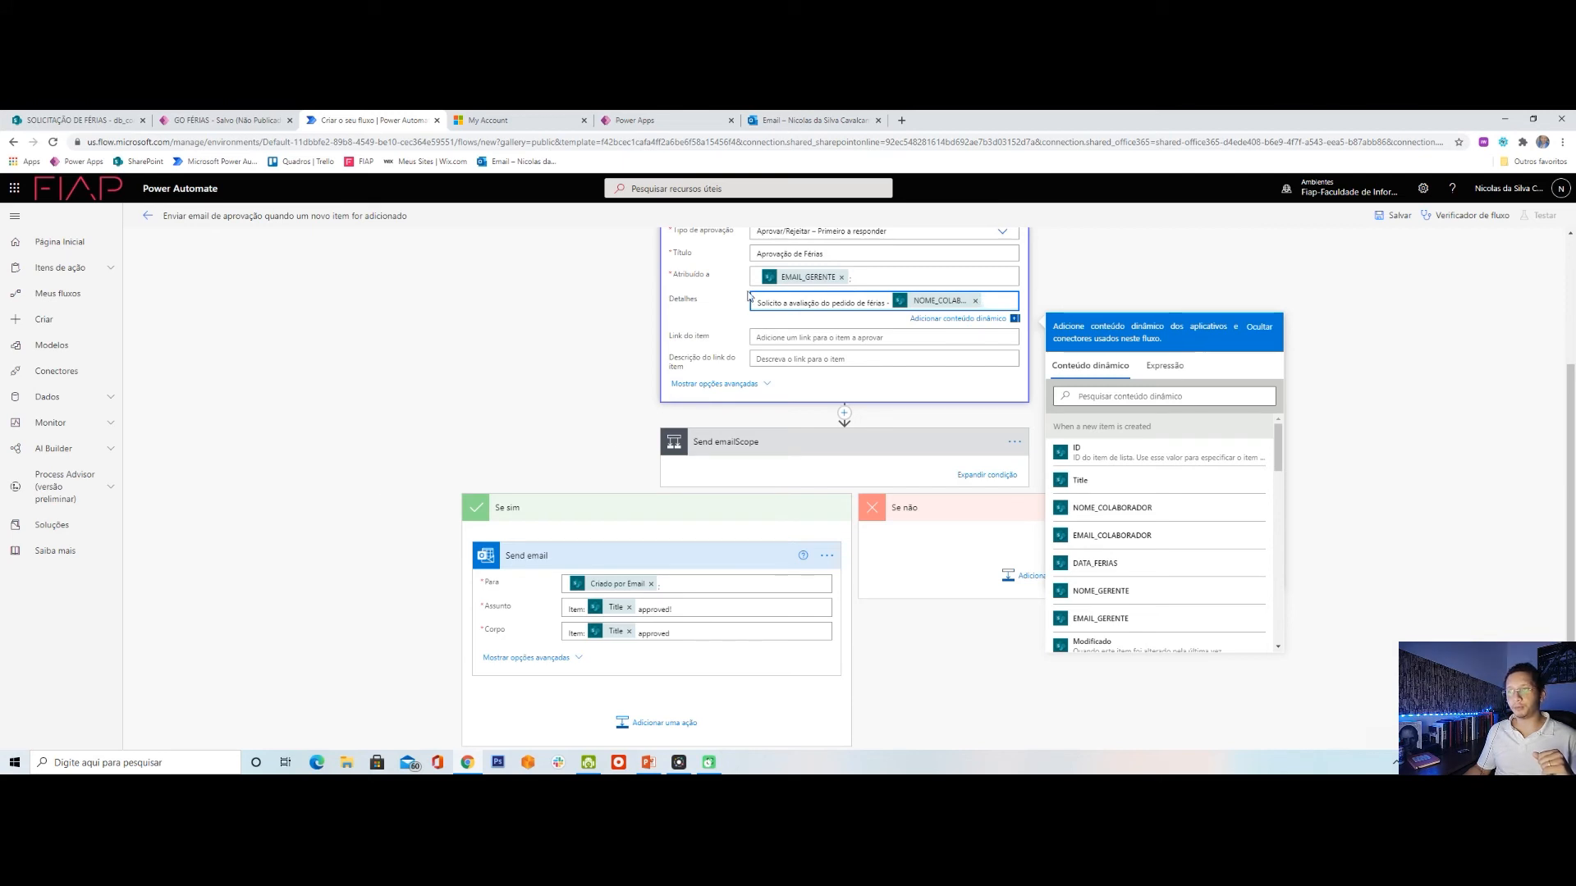
scroll(829, 542, "up", 1)
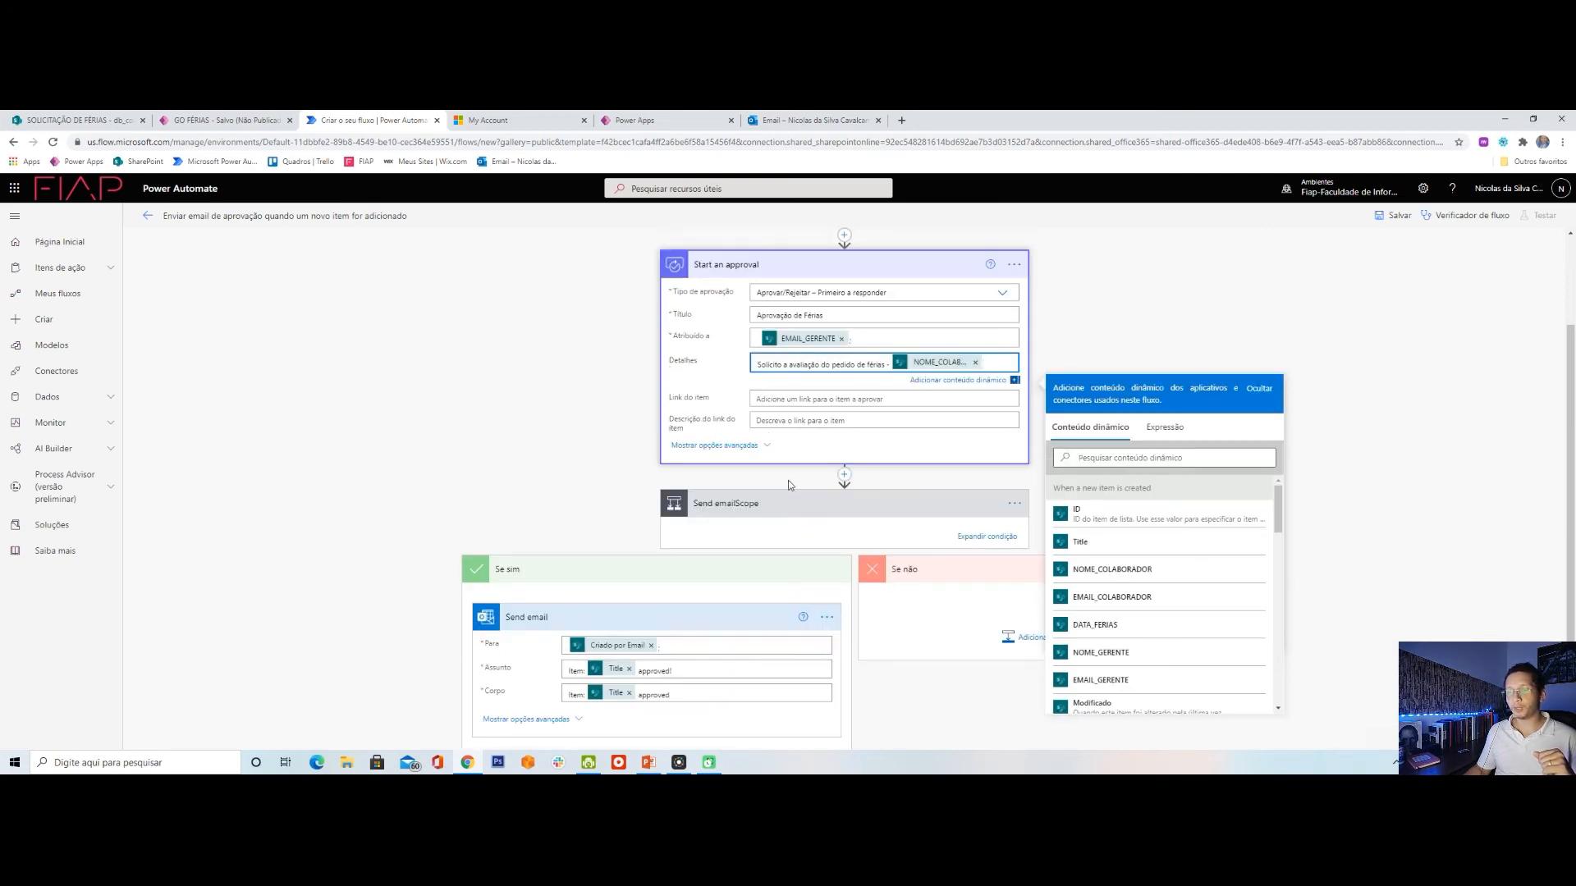
scroll(788, 485, "down", 1)
scroll(741, 488, "down", 1)
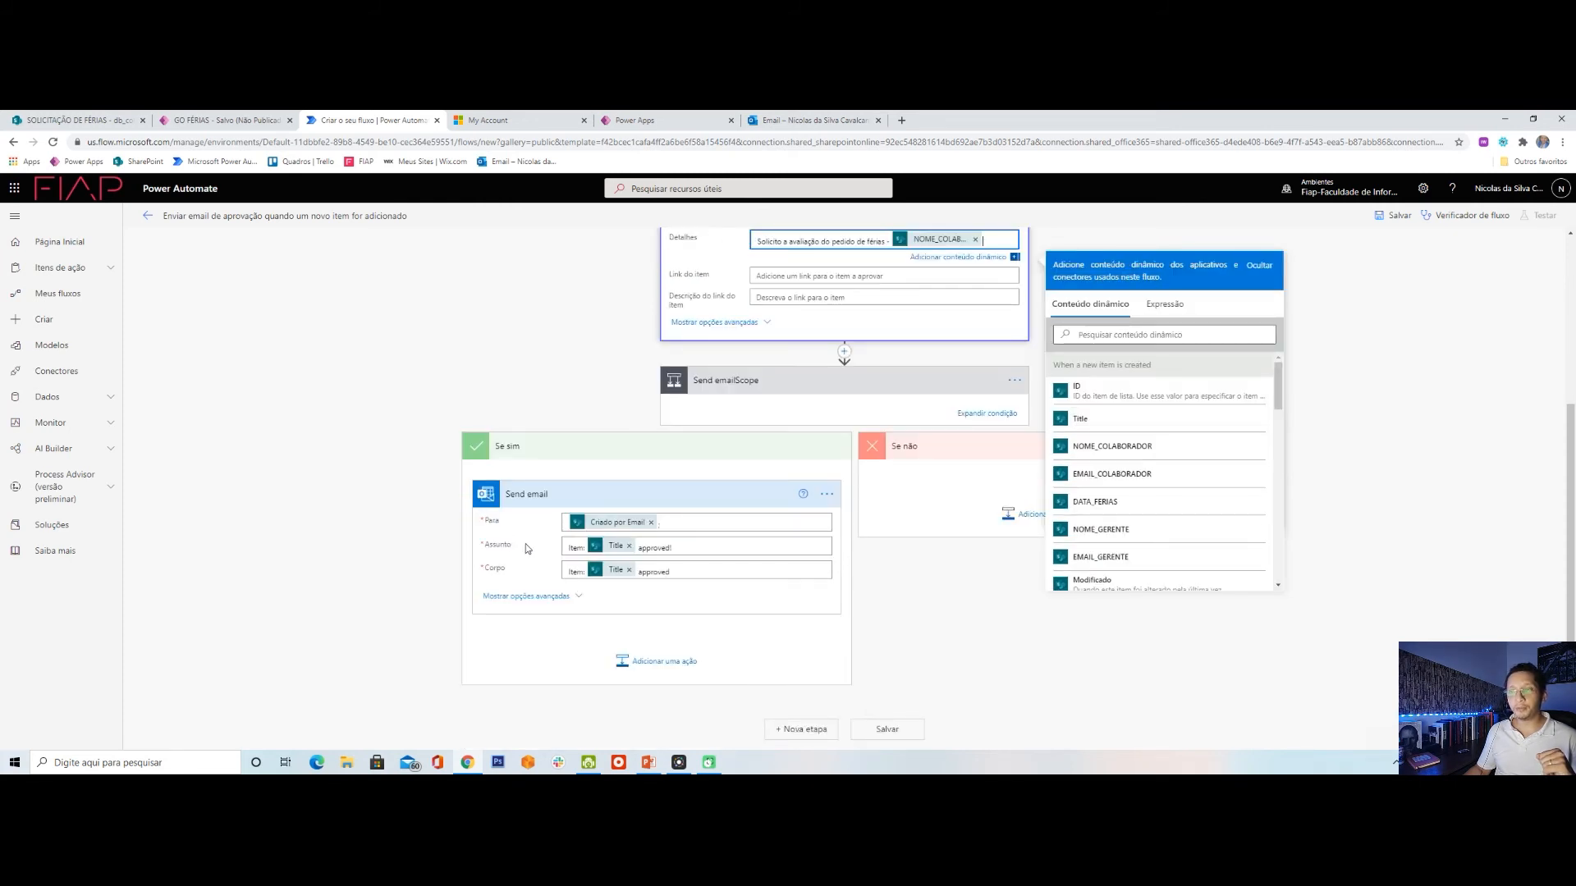
left_click(652, 523)
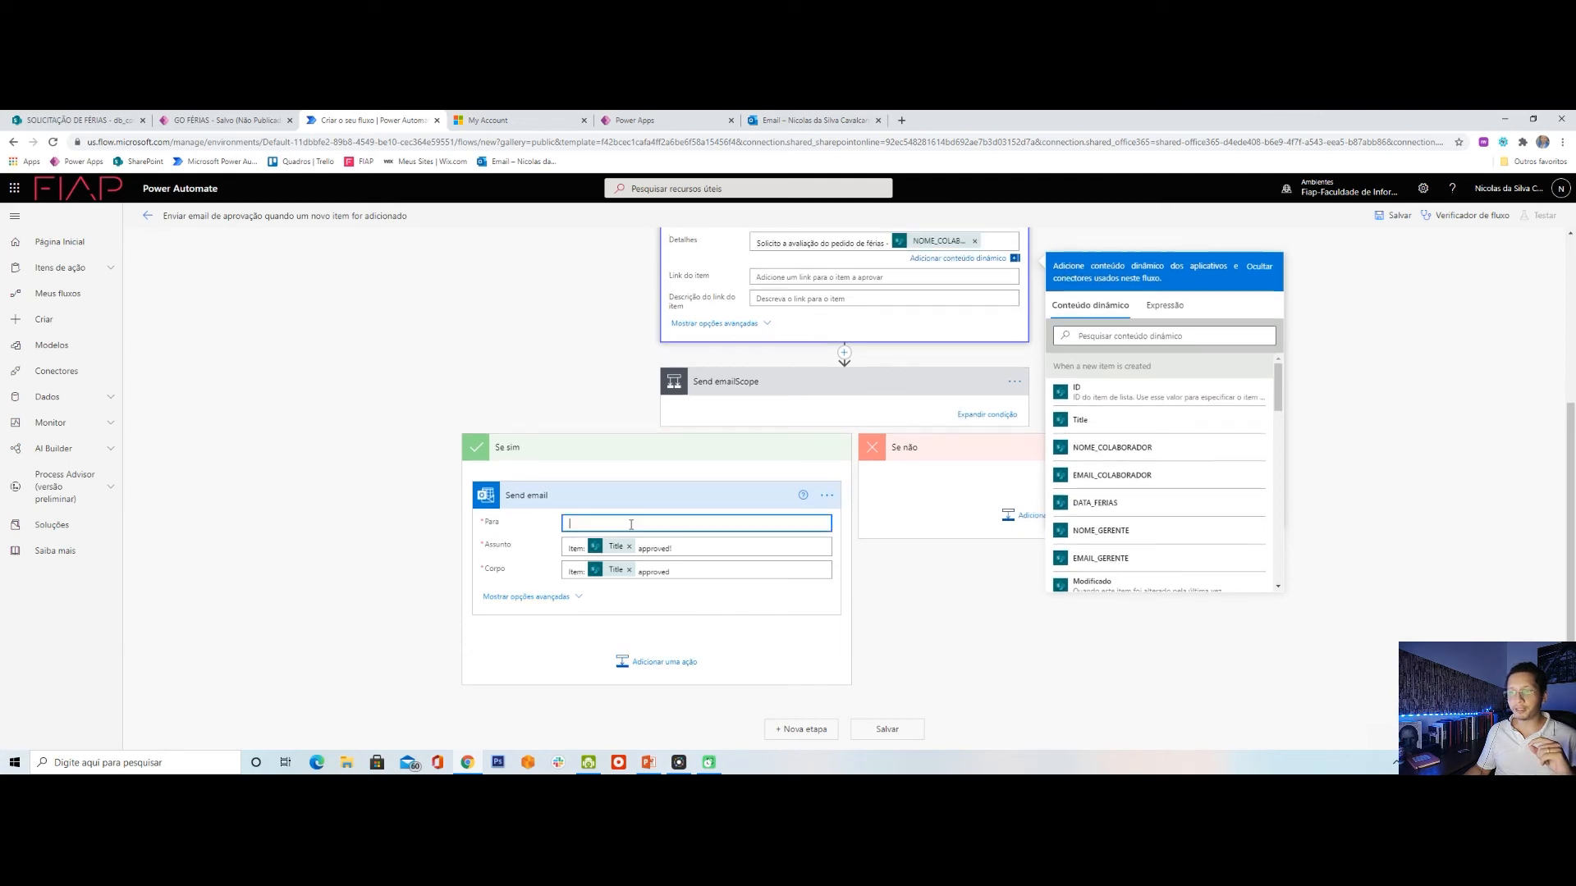
left_click(571, 523)
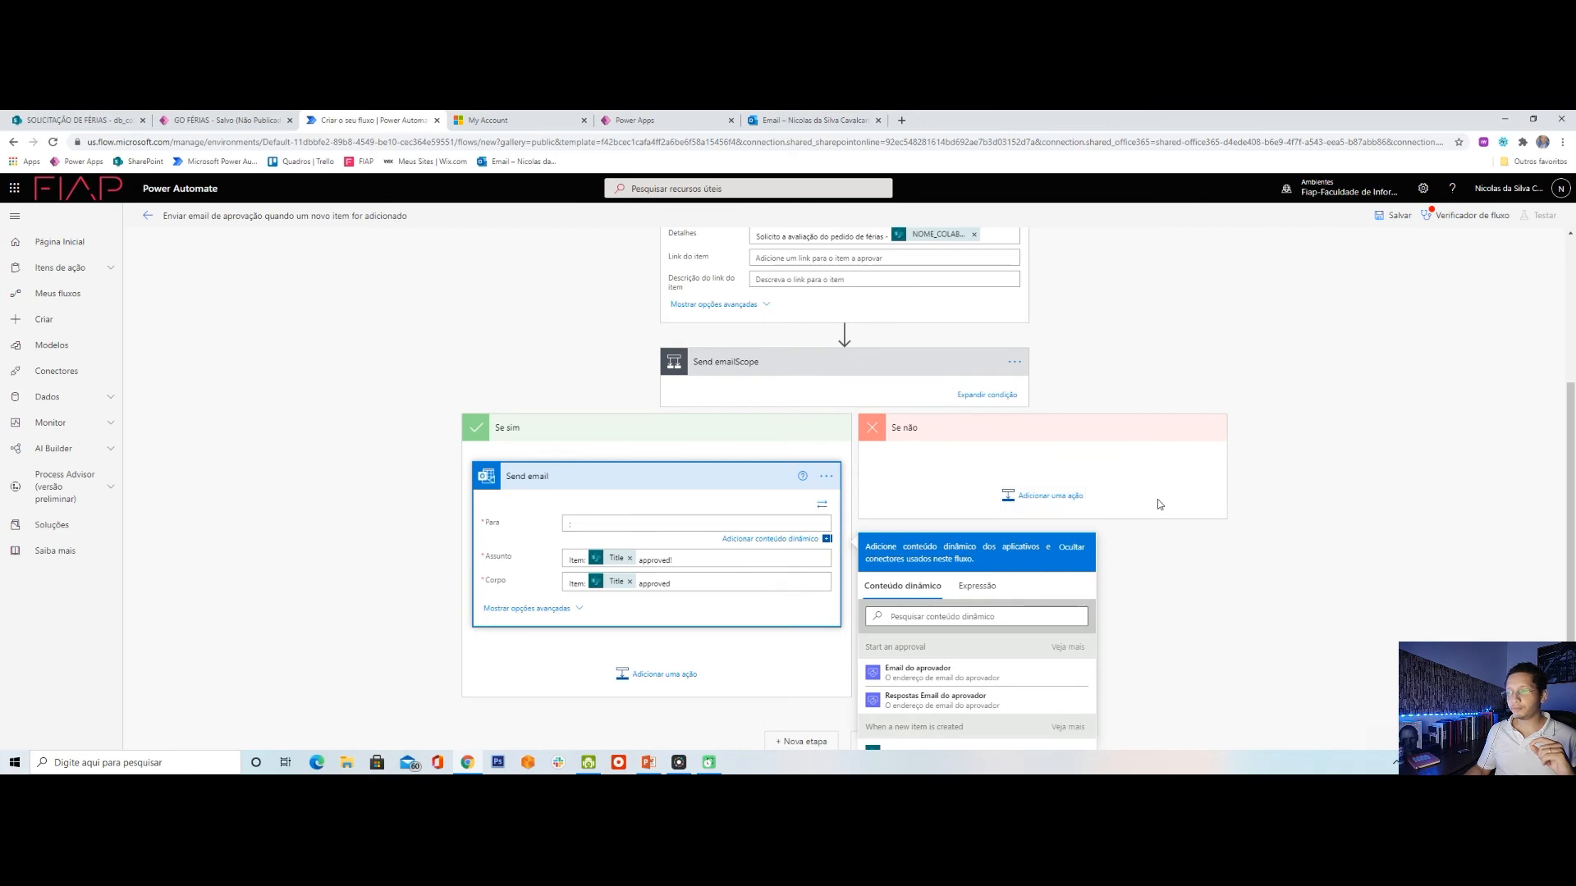
scroll(1158, 499, "down", 2)
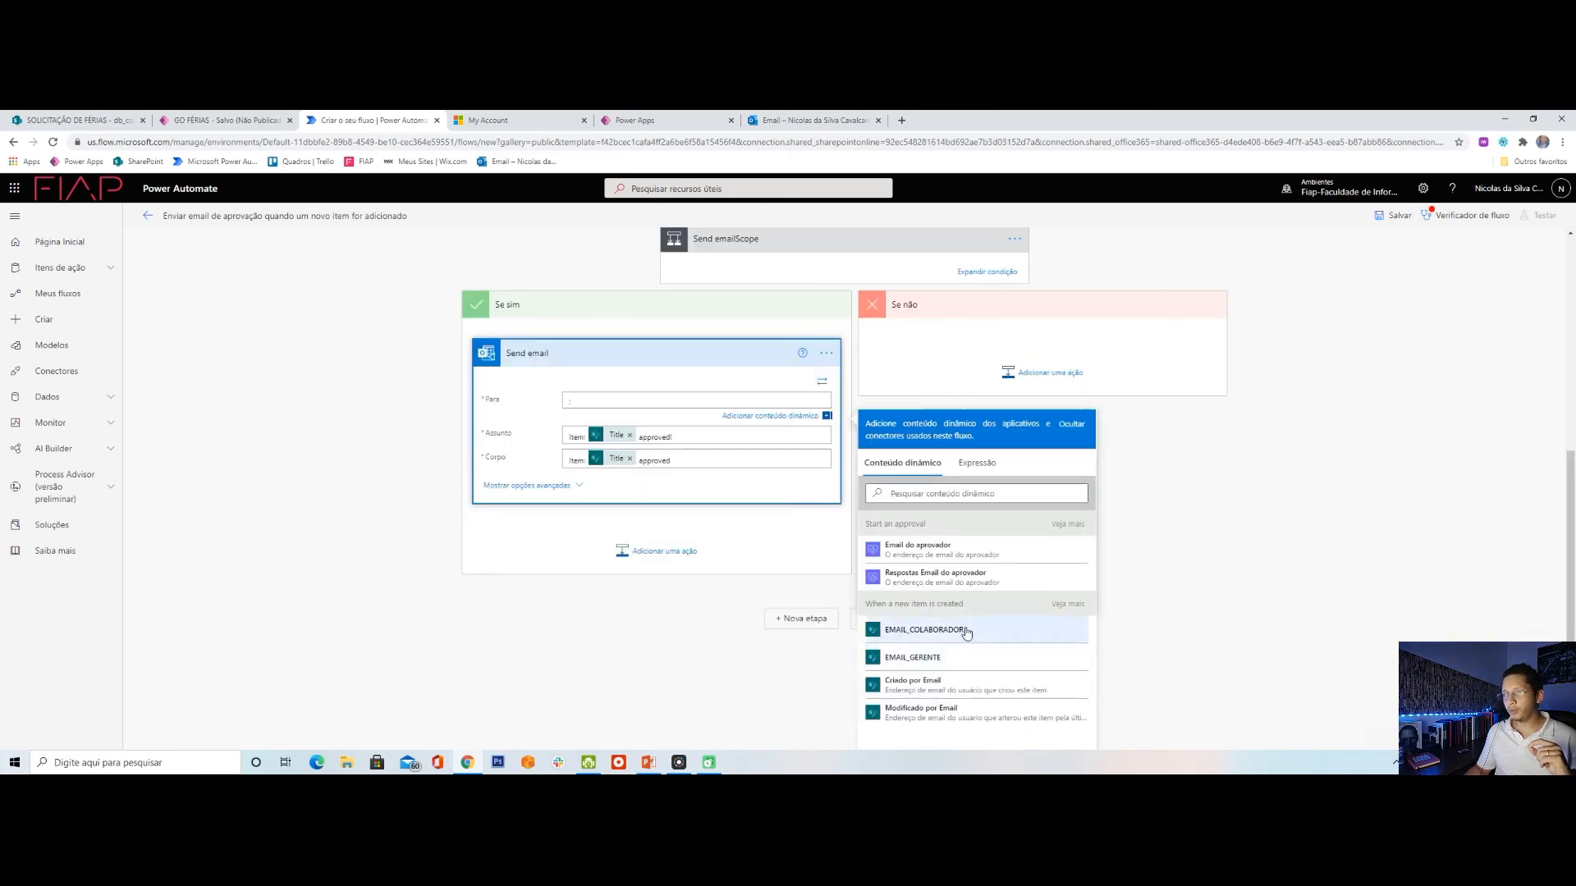
left_click(971, 630)
left_click(569, 469)
left_click(571, 405)
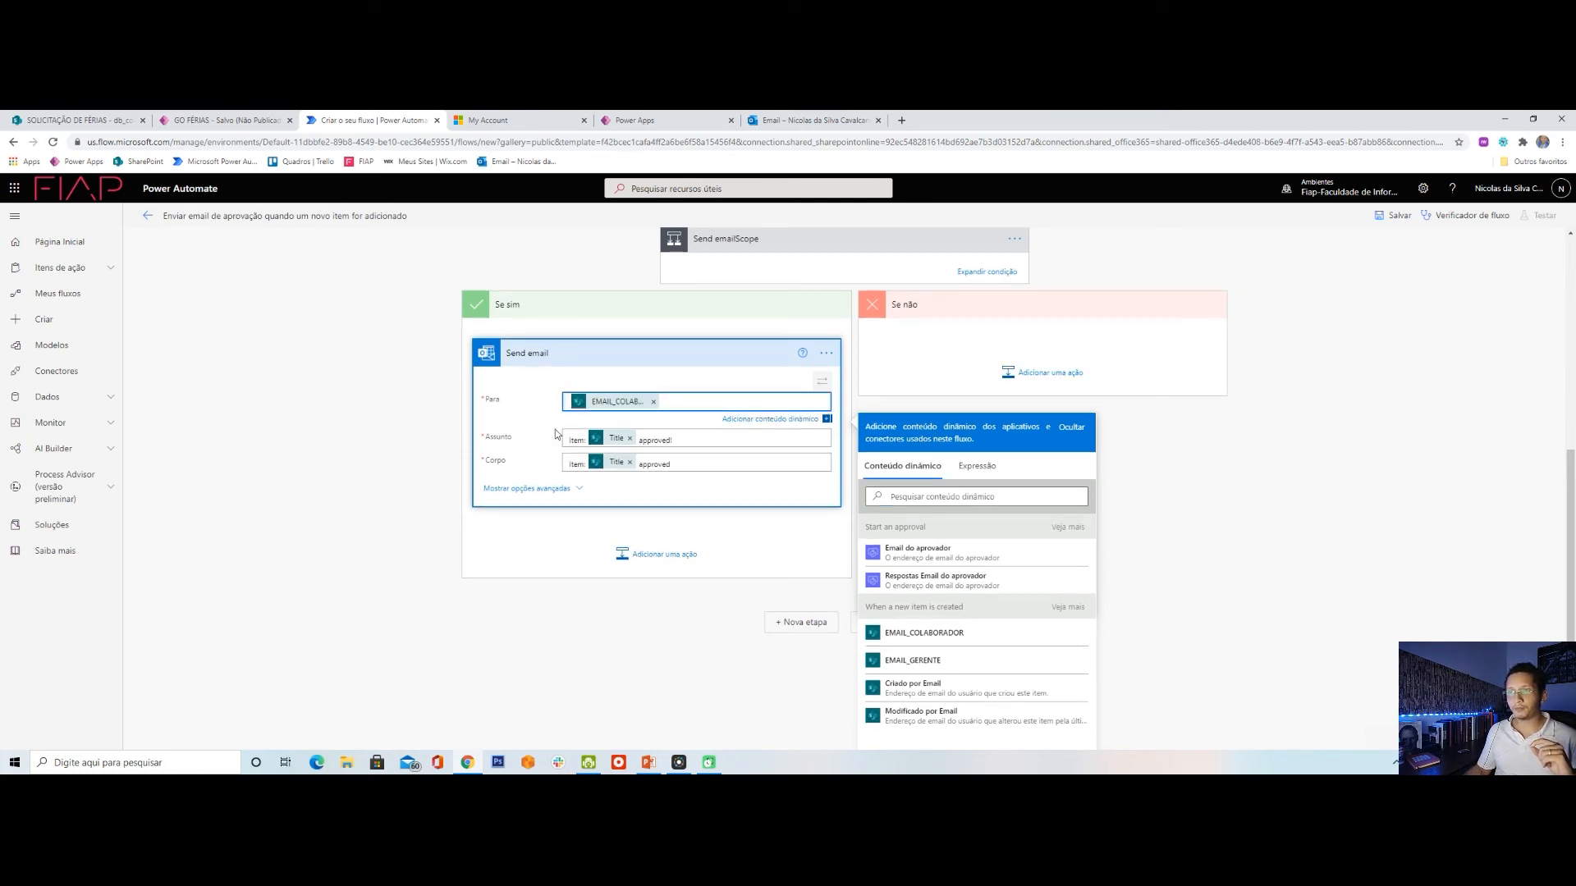
Replace the word "Item" at the start of the Send email subject with "Solicitação de férias".
left_click(577, 441)
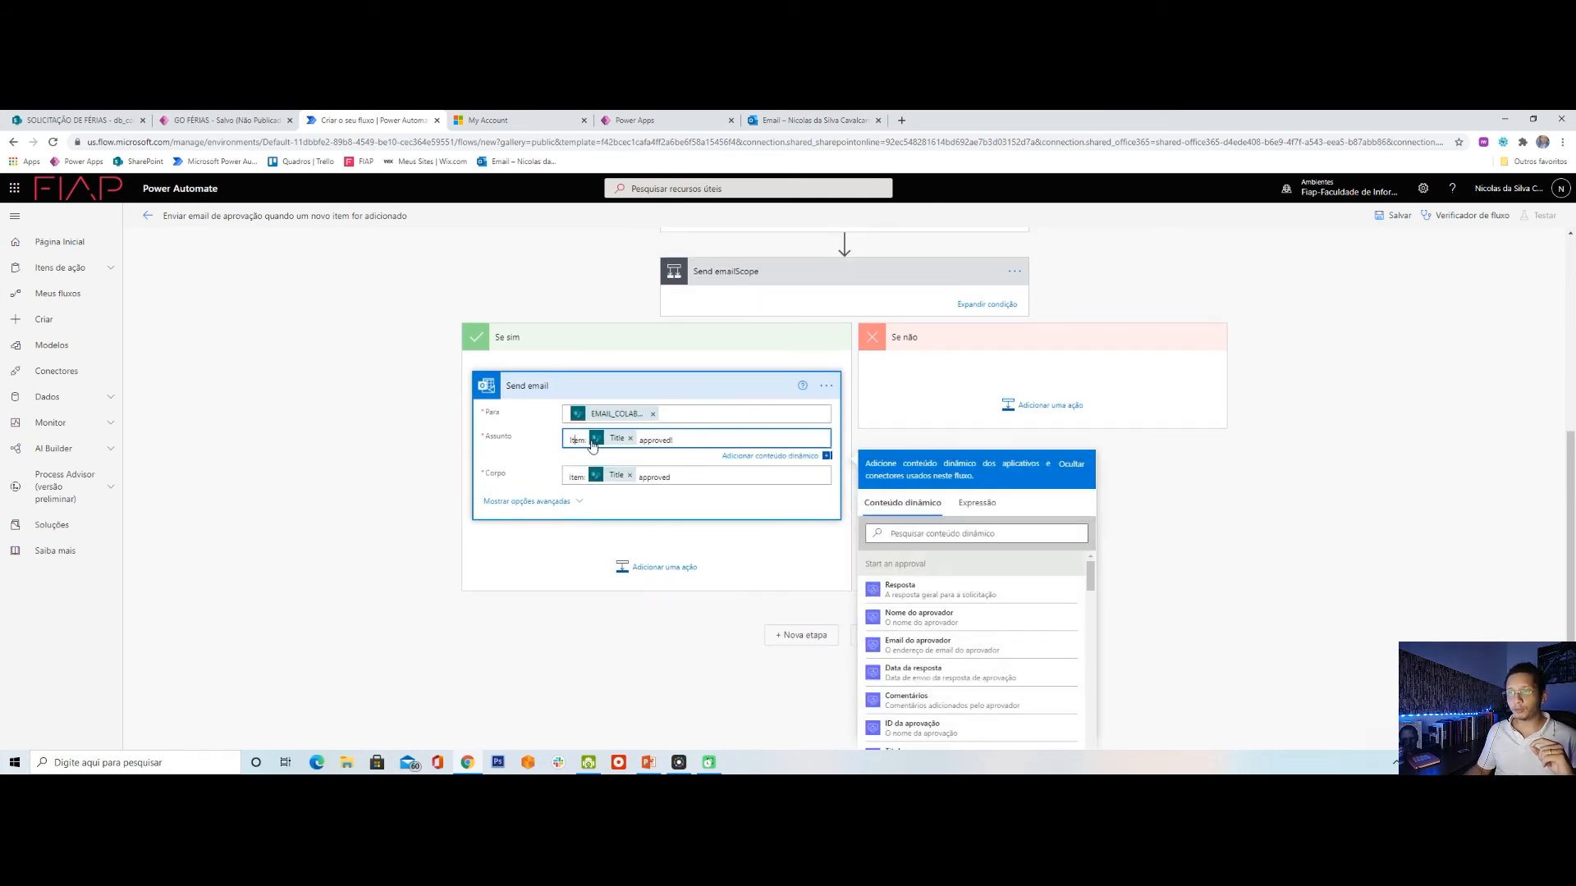
double_click(577, 441)
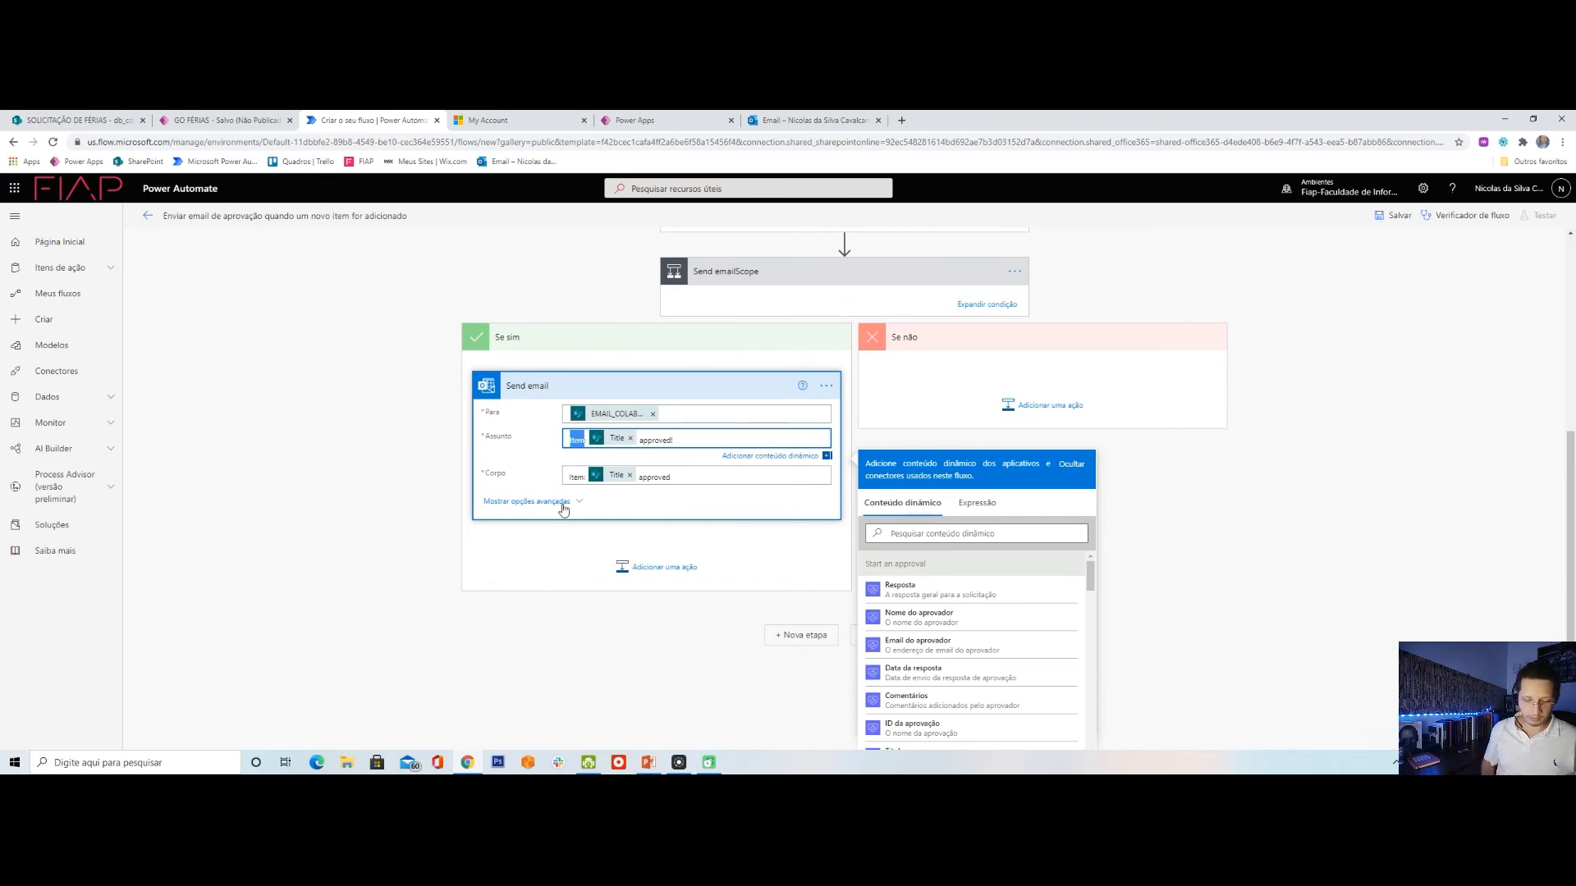
type("Solicitação de férias")
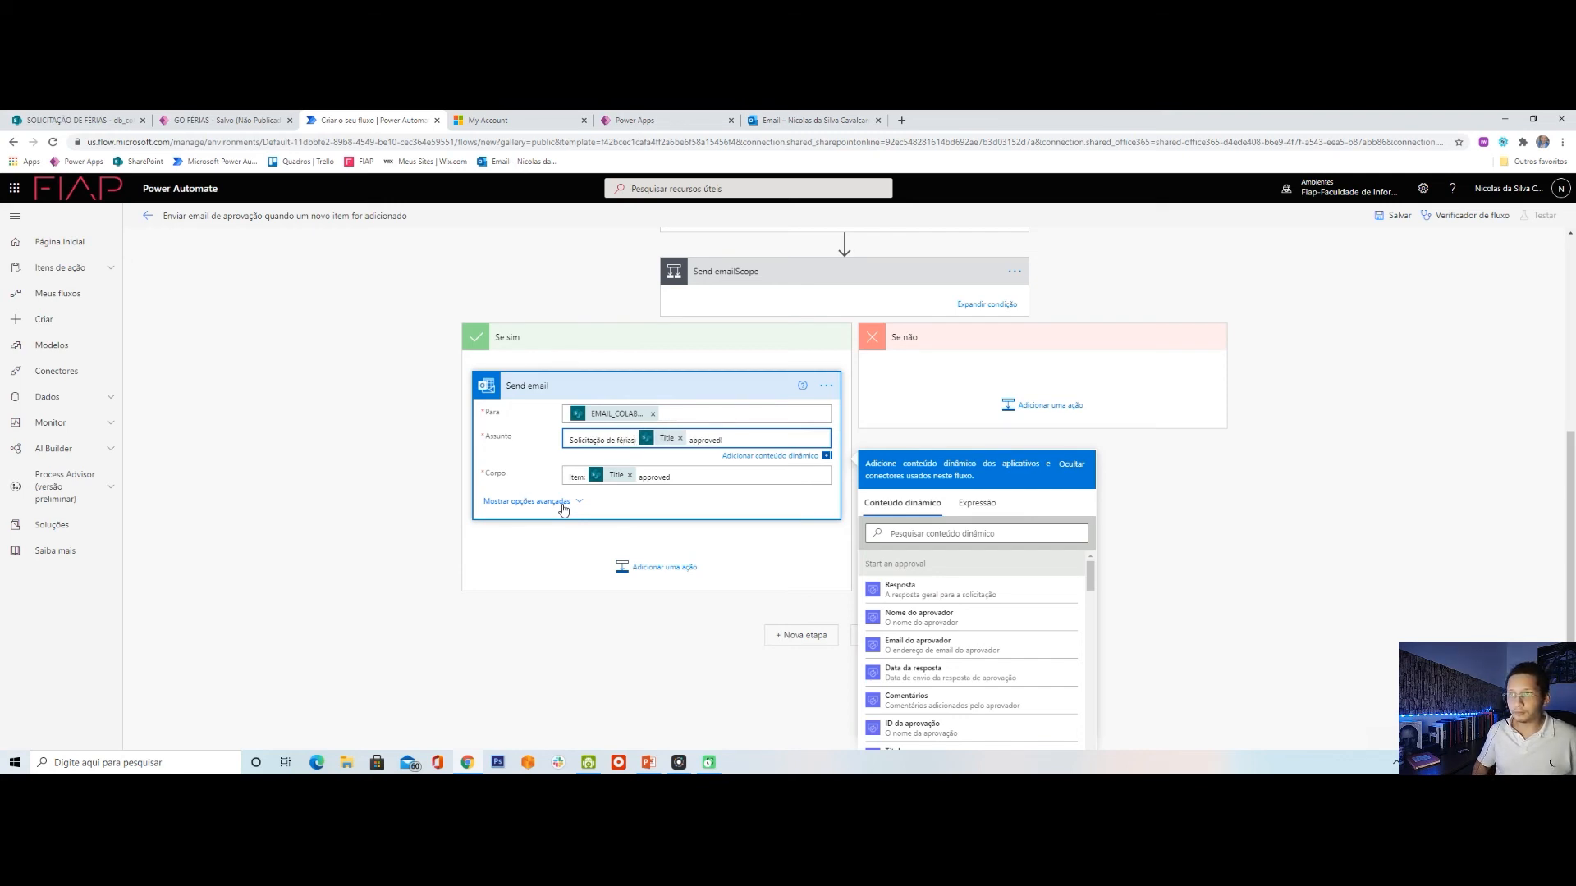
type(":")
key("Home")
key("ctrl+shift+Right")
key("Left")
key("shift+Right")
key("Right")
key("shift+Left")
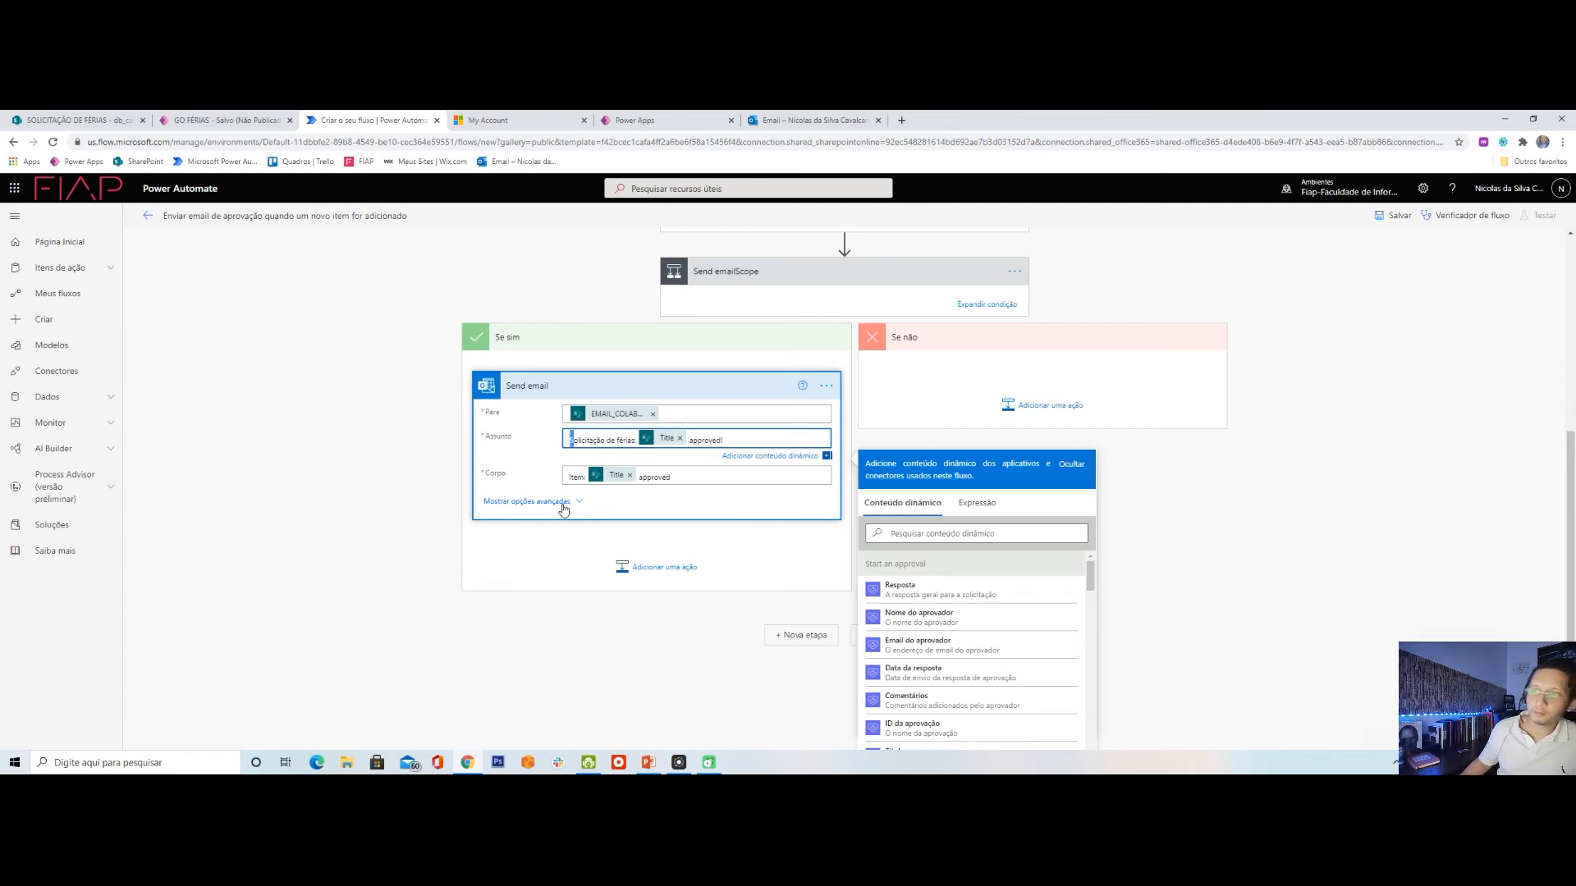
Remove the Title value from the email subject and change its ending so it reads "Solicitação de férias - Aprovada!".
left_click(681, 440)
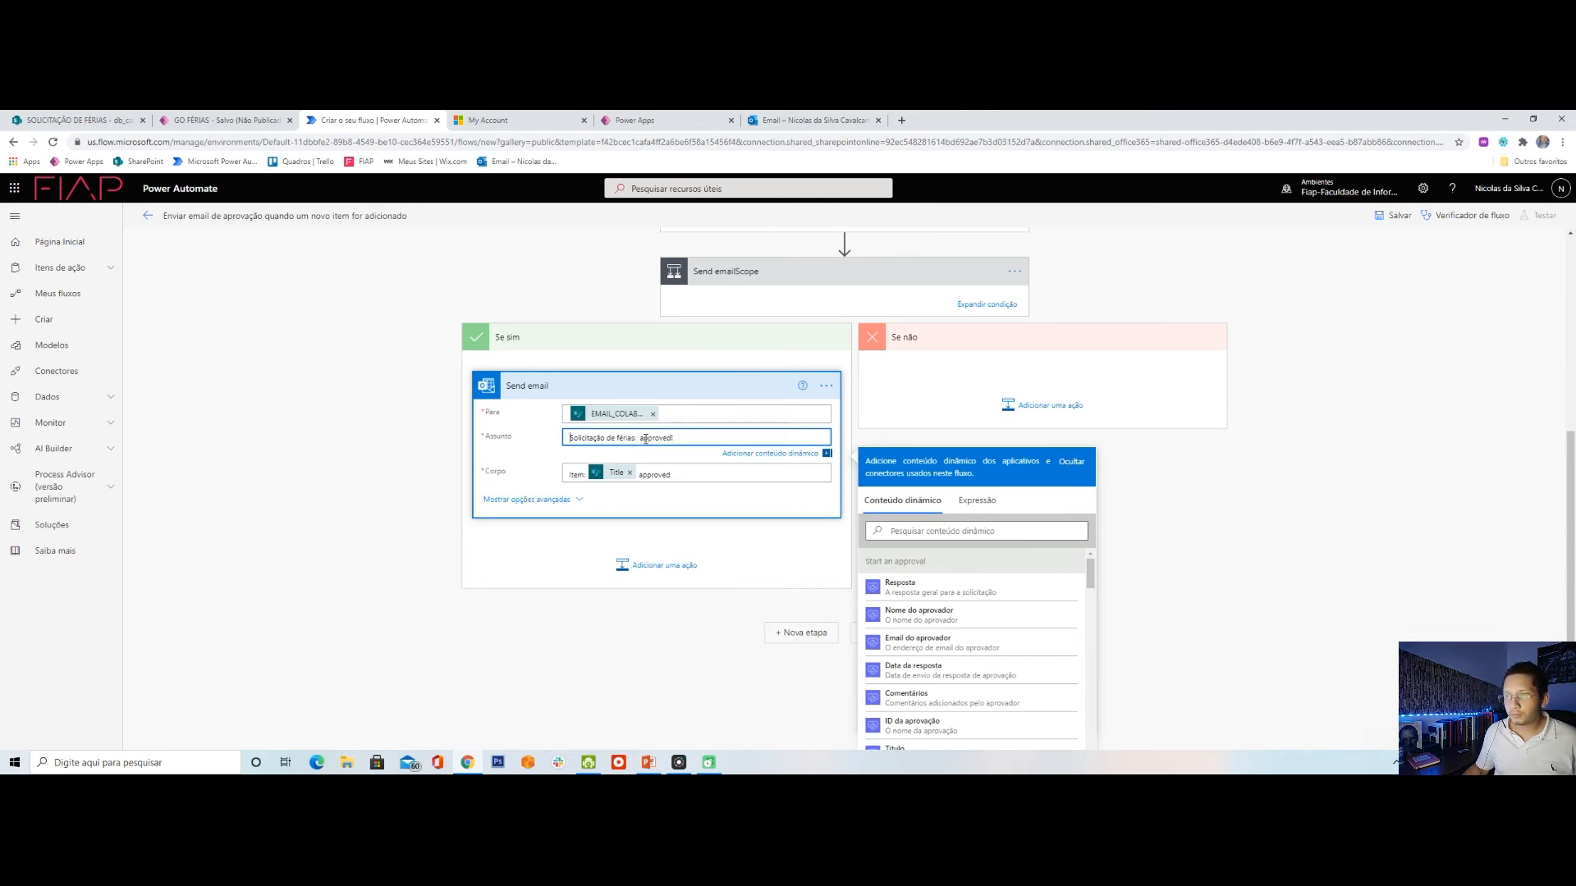
key("BackSpace")
key("BackSpace")
key("BackSpace")
key("BackSpace")
key("BackSpace")
key("BackSpace")
key("BackSpace")
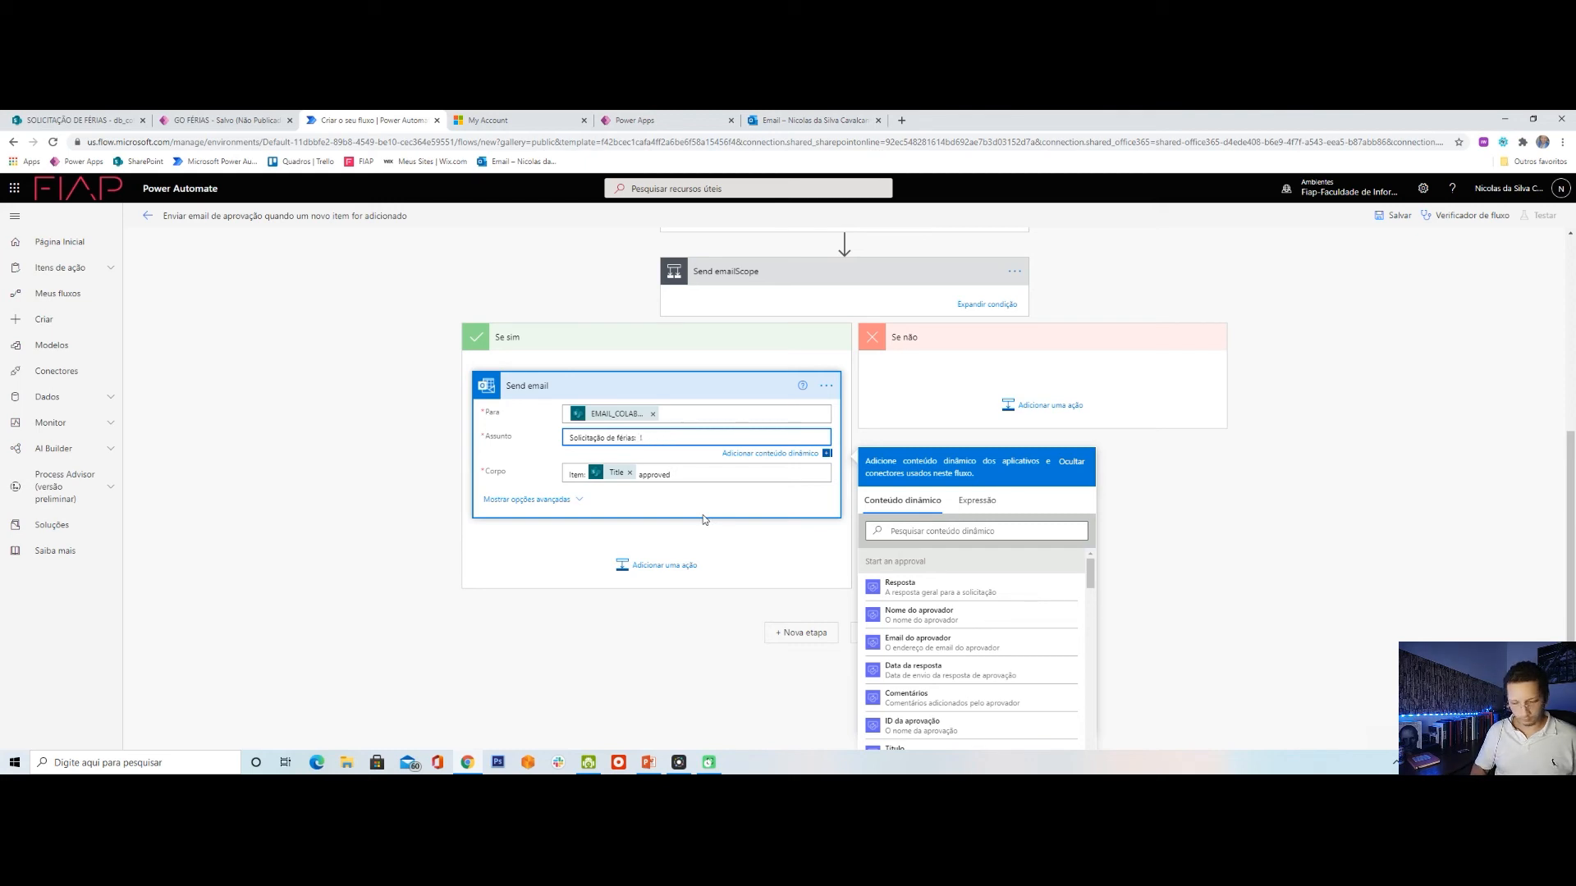
type("prov")
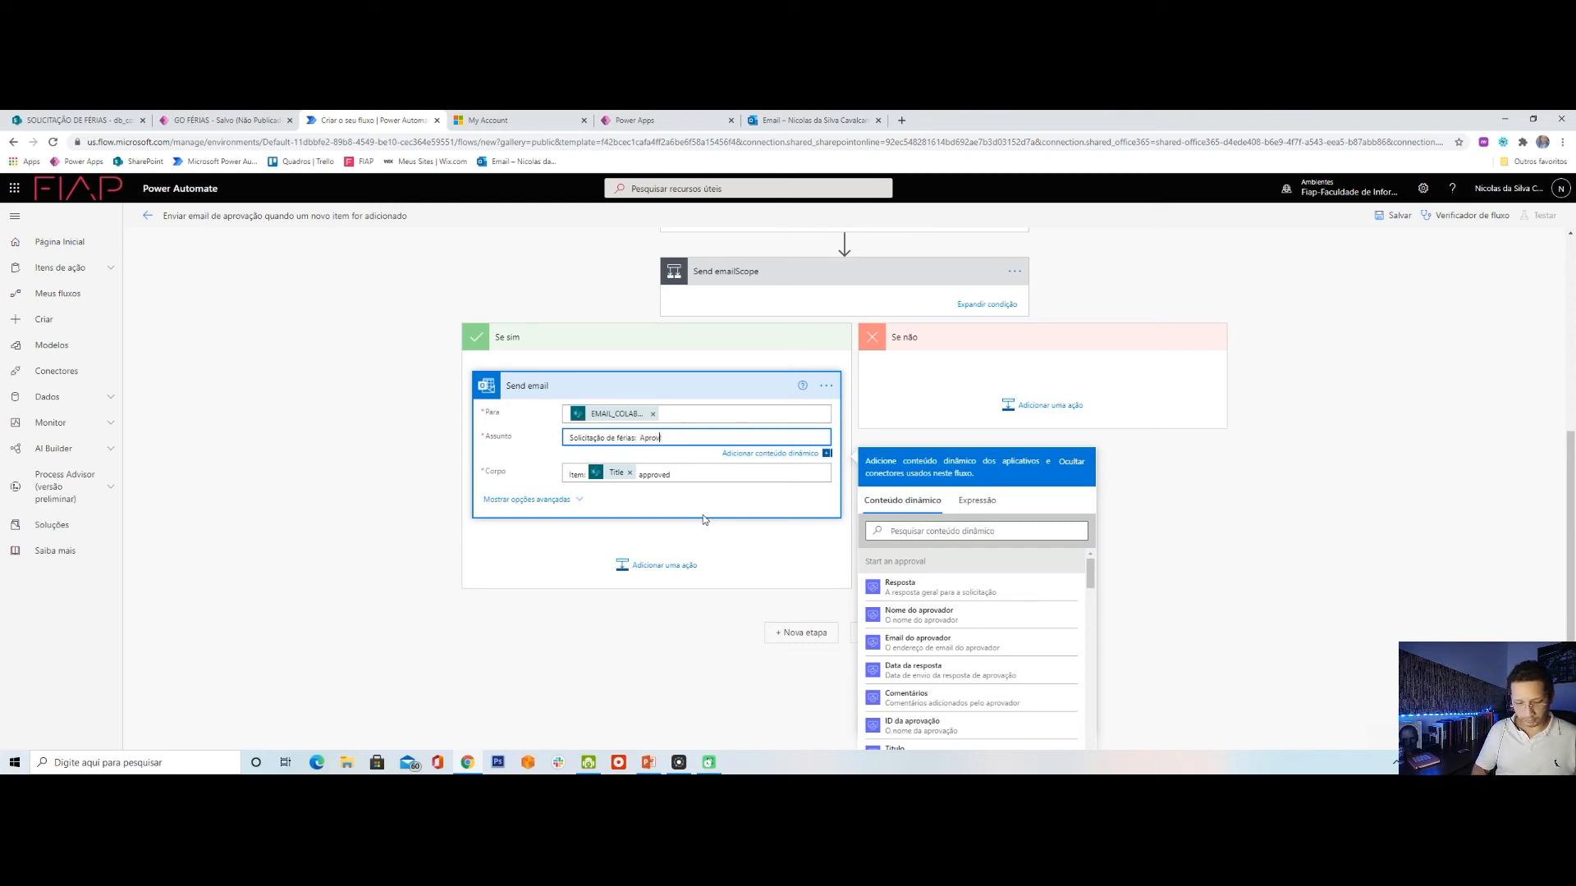
type("ada!")
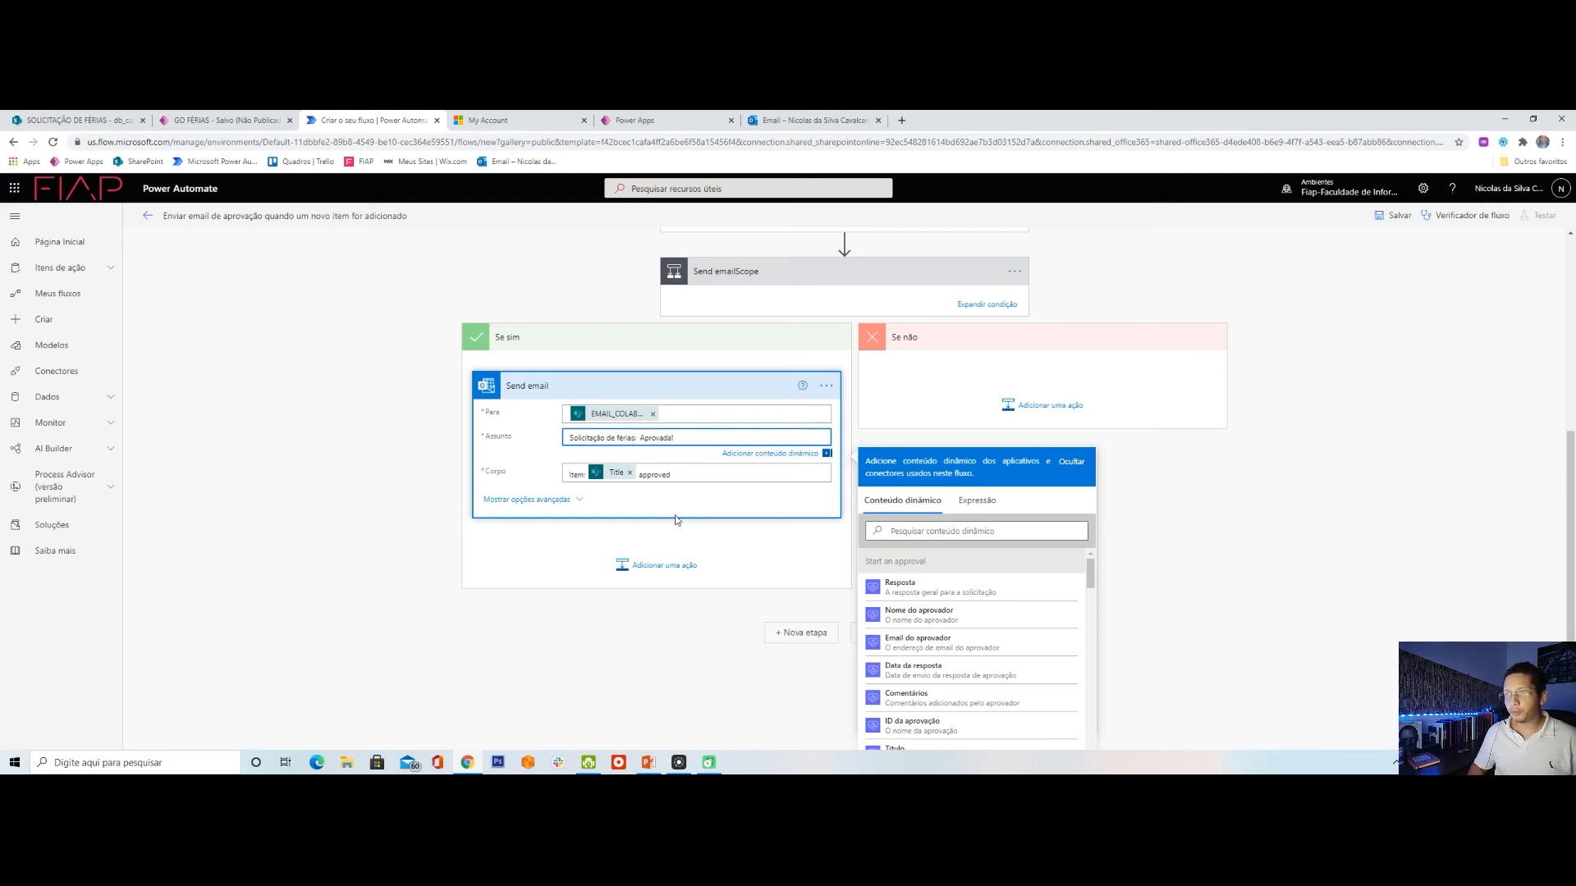
key("BackSpace")
key("BackSpace")
type("-")
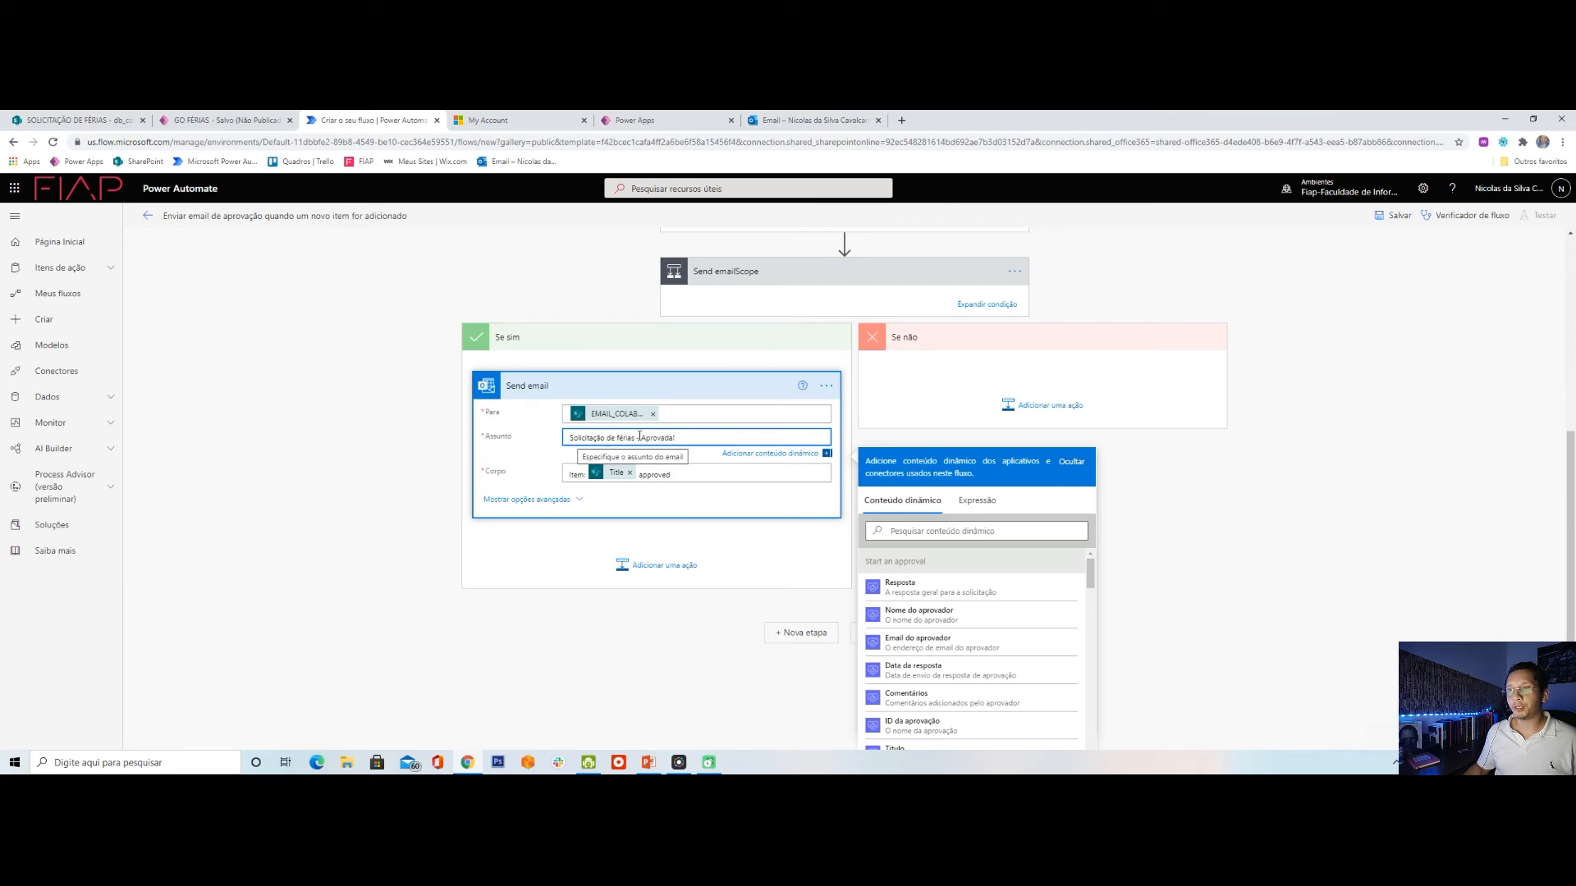
Replace the word "Item" at the start of the Send email body with "Férias de:".
left_click(597, 482)
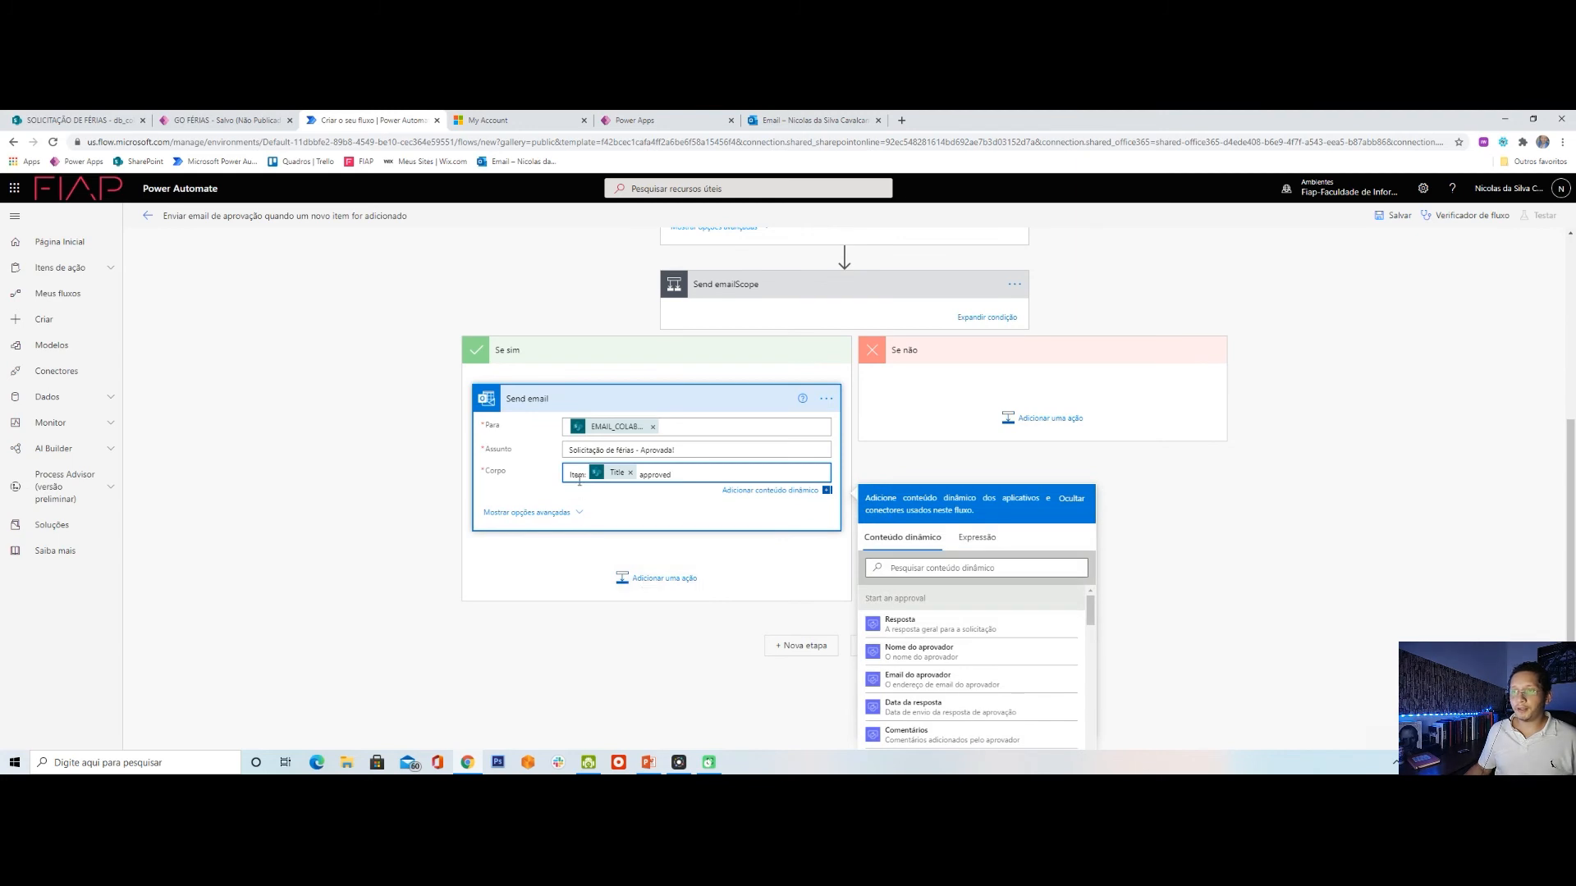
double_click(578, 476)
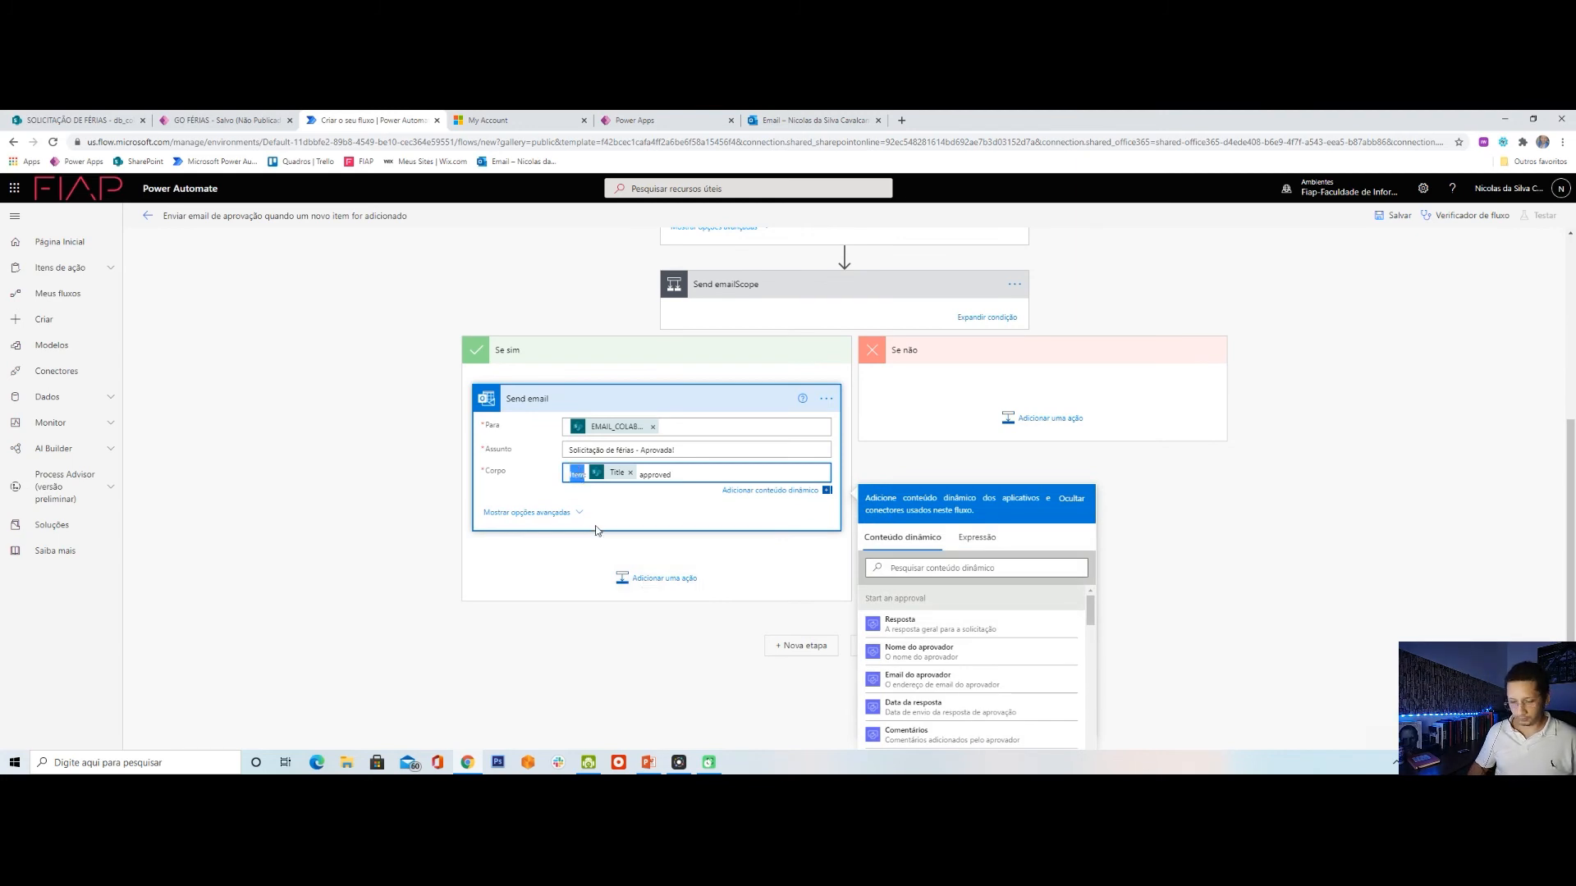
type("Férias ")
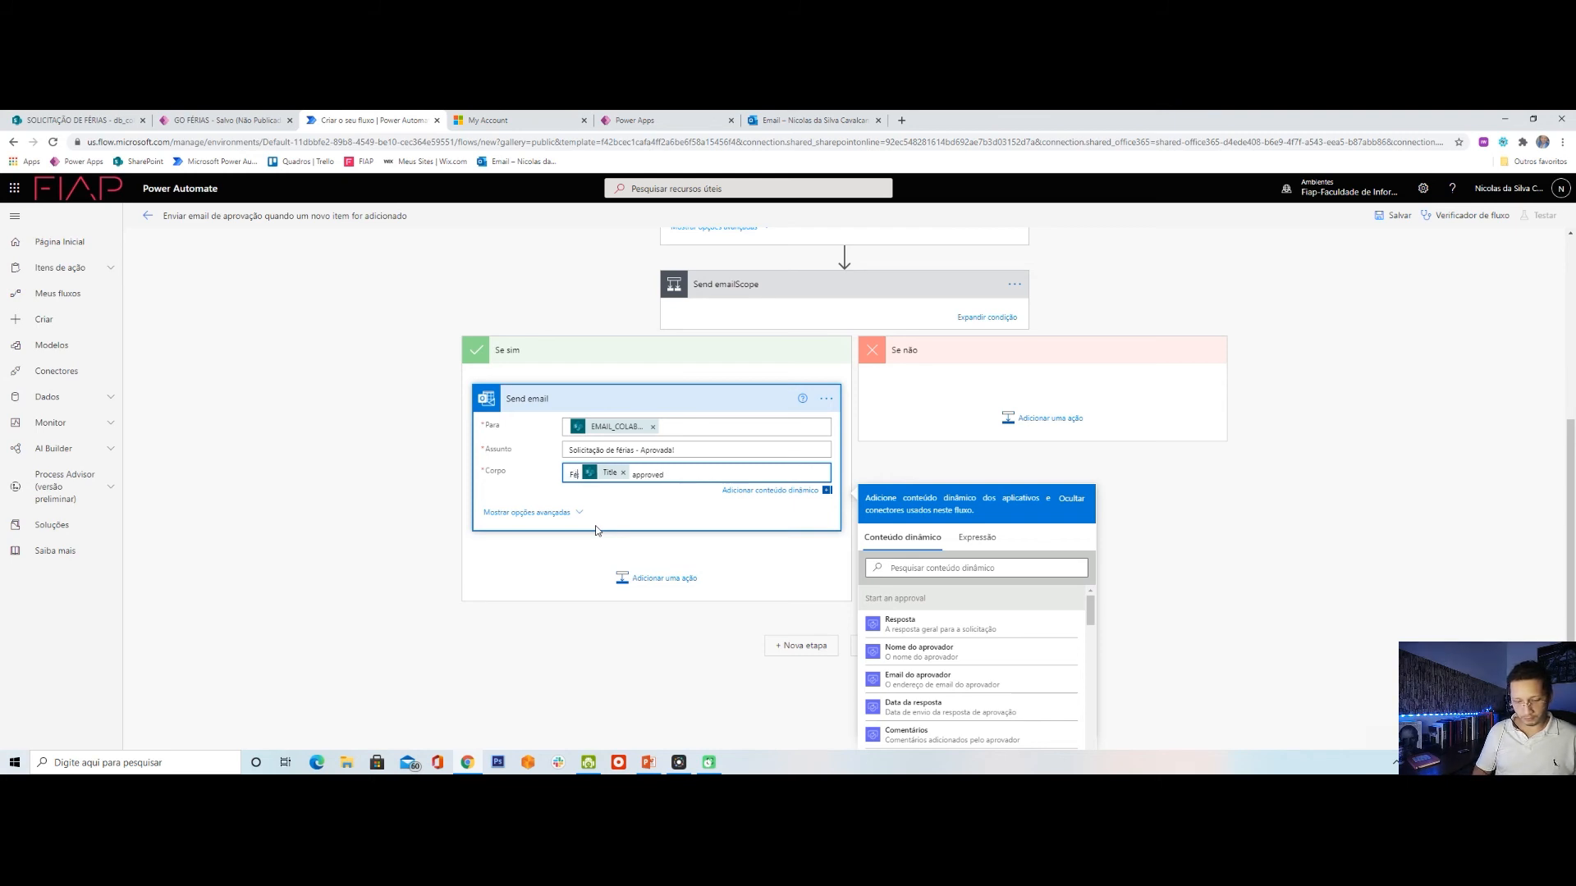
type(":")
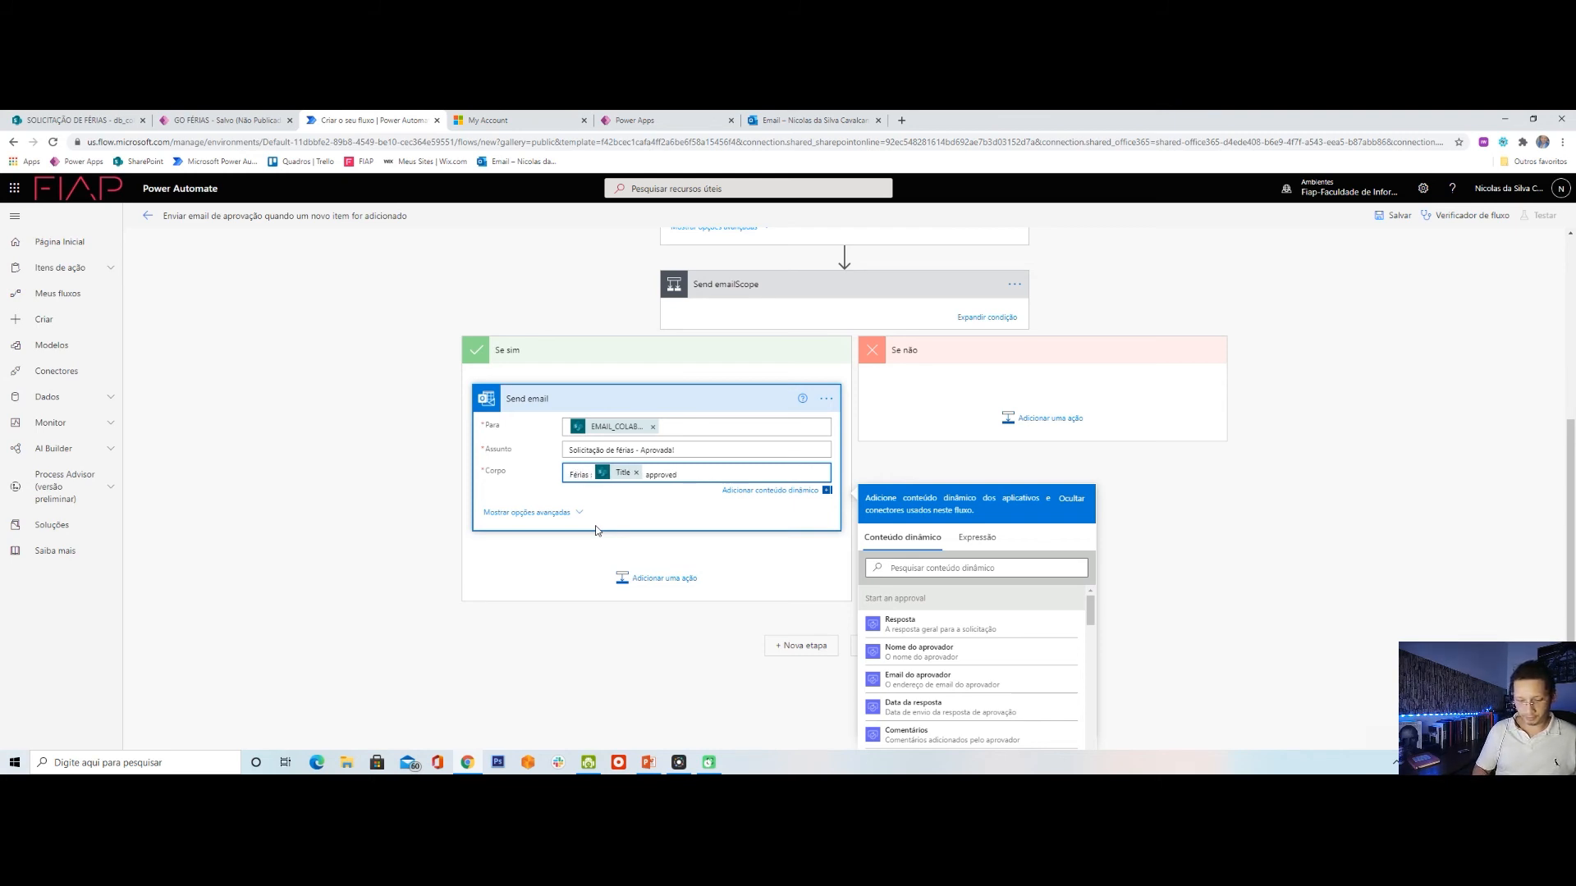
type("de")
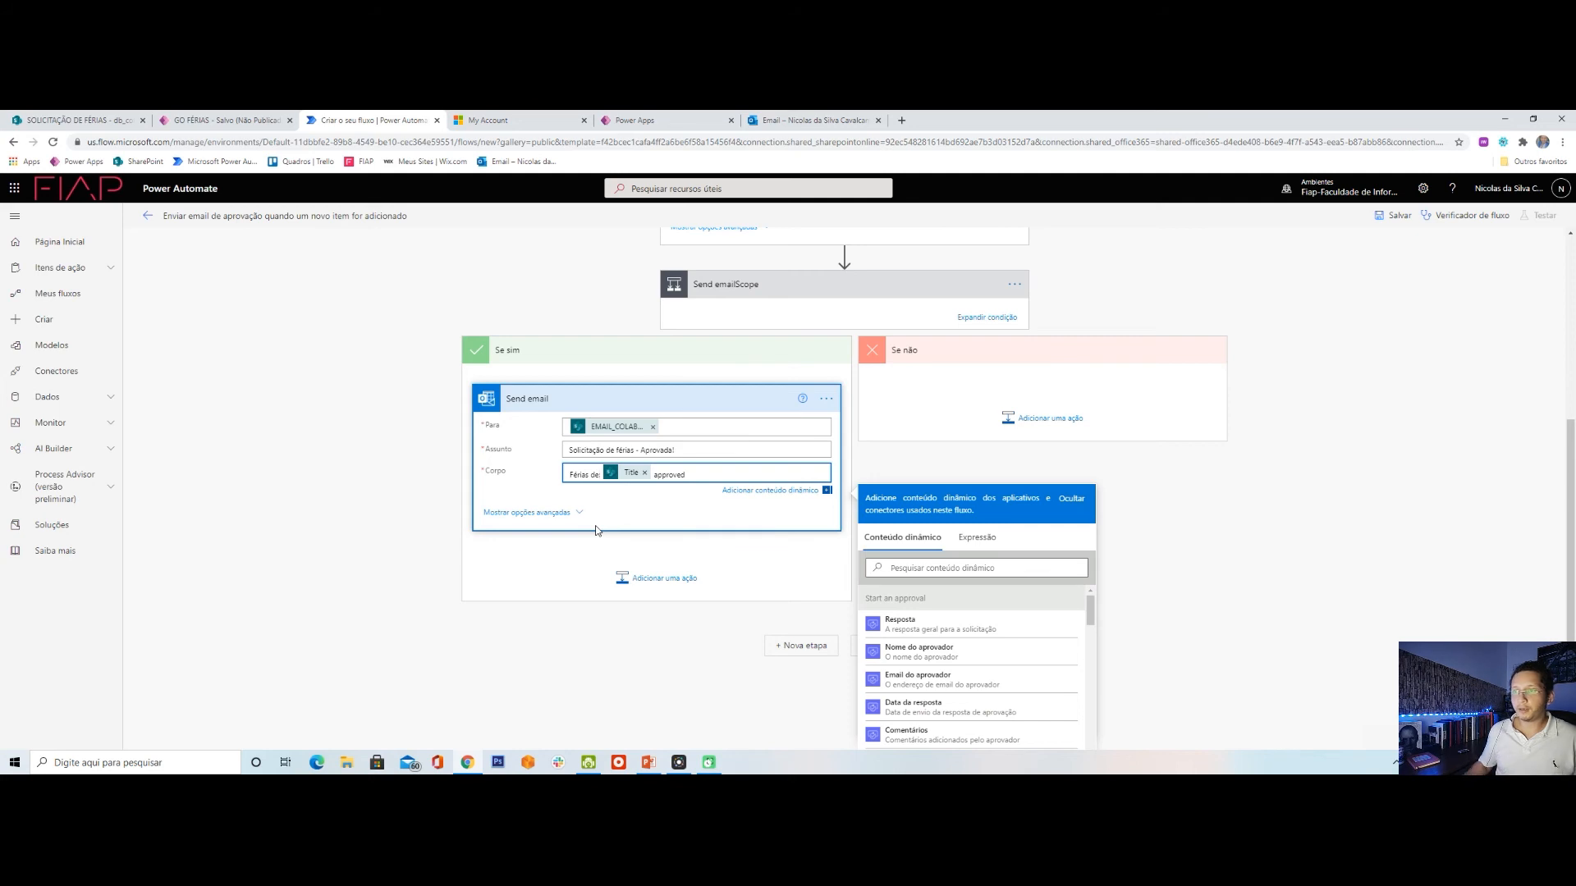
Replace the Title value in the Send email body with the DIAS_FERIAS dynamic value, found by searching for "dias".
left_click(644, 473)
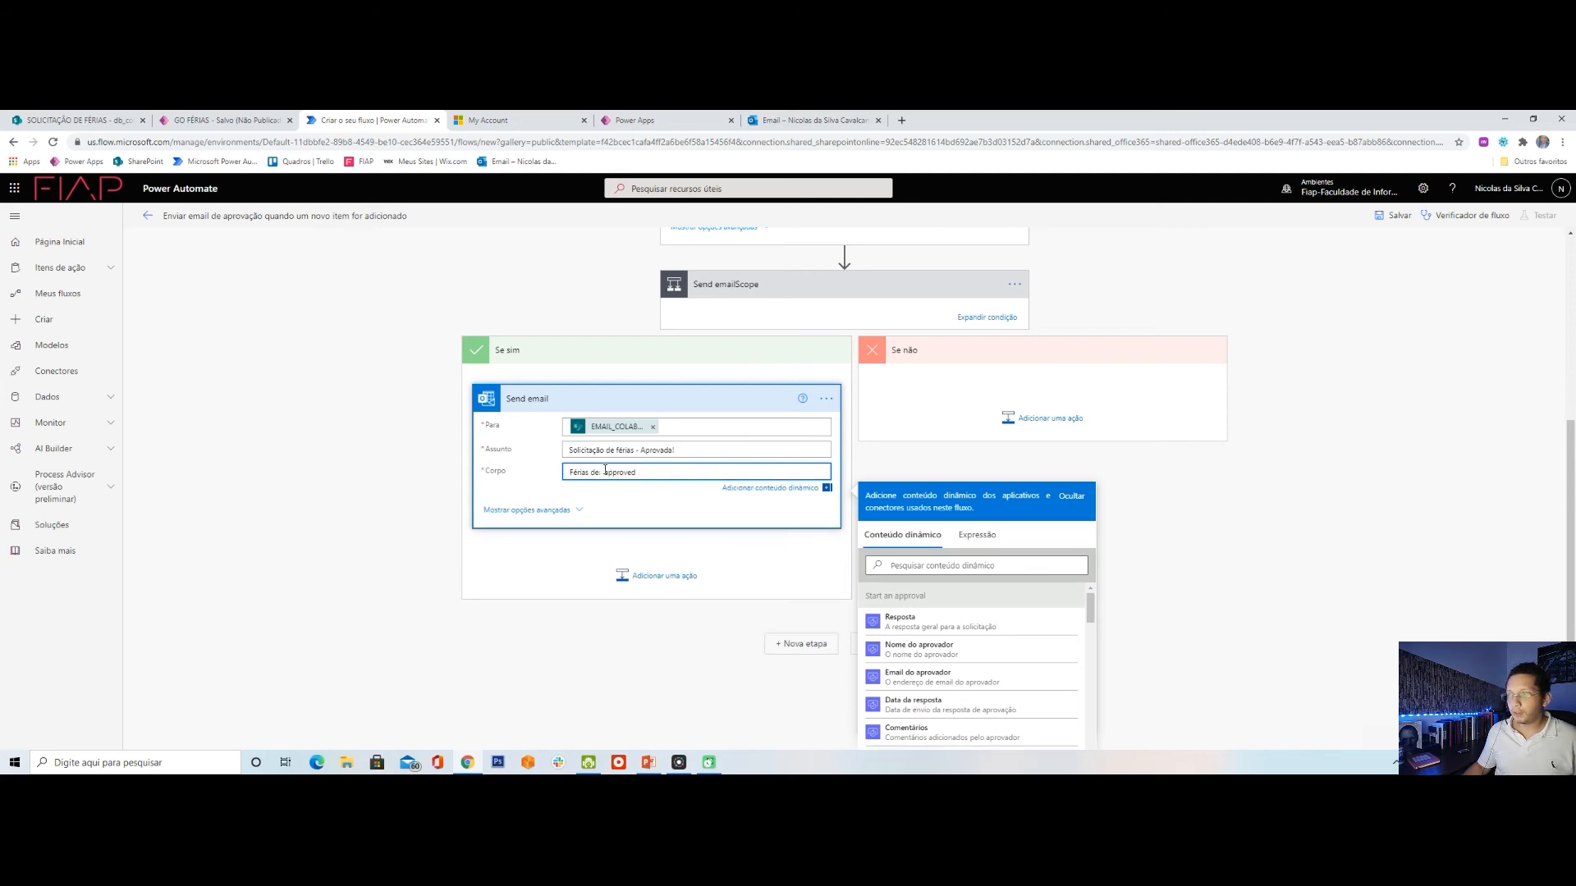
scroll(972, 665, "down", 5)
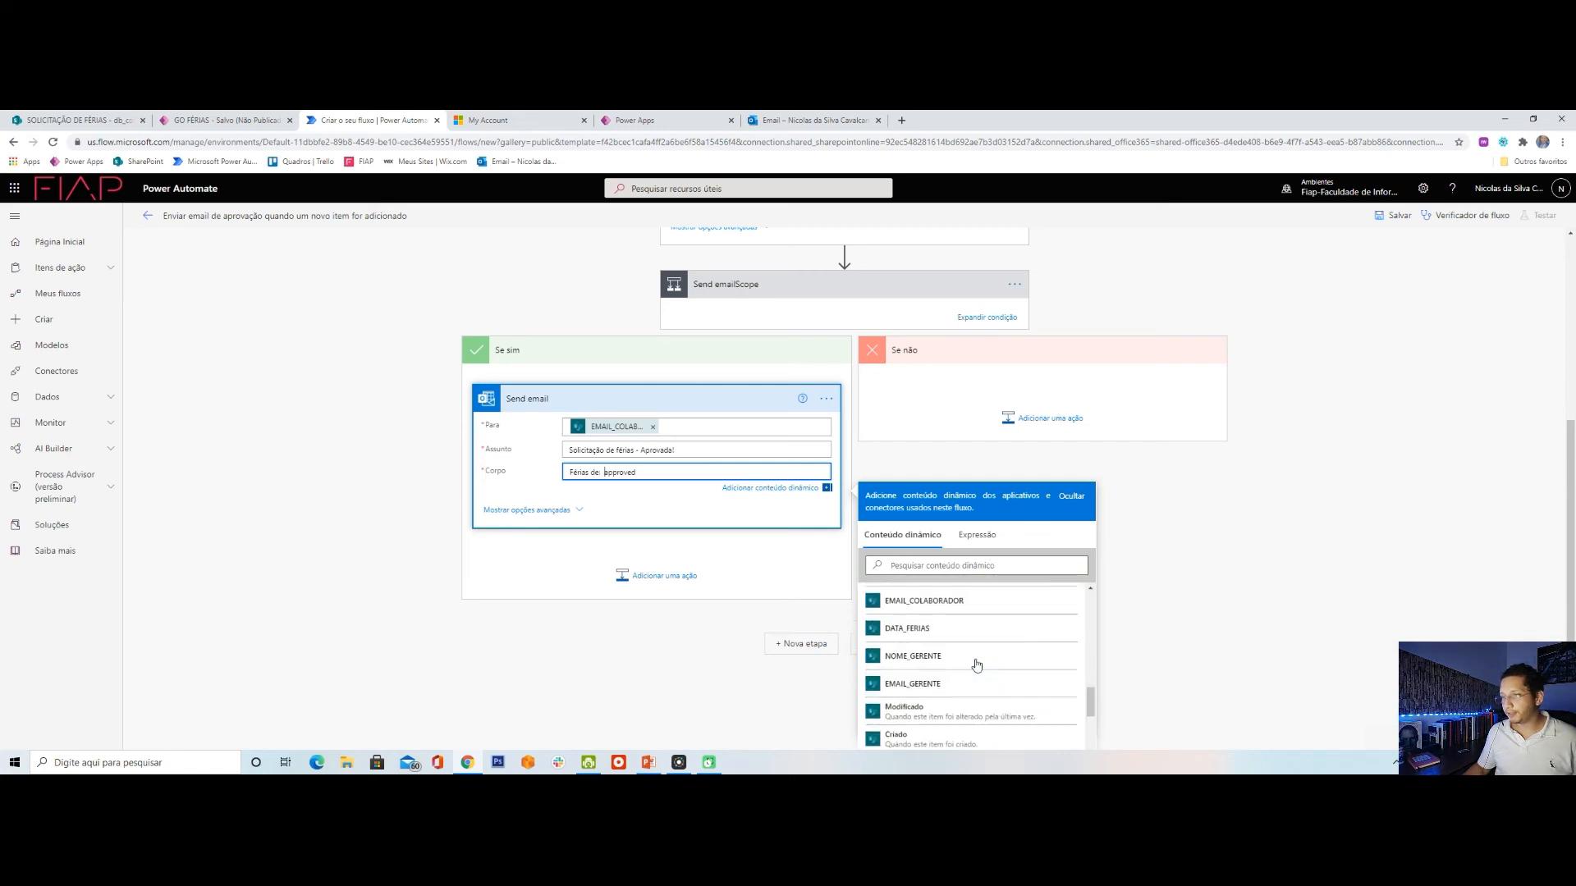
scroll(973, 666, "down", 2)
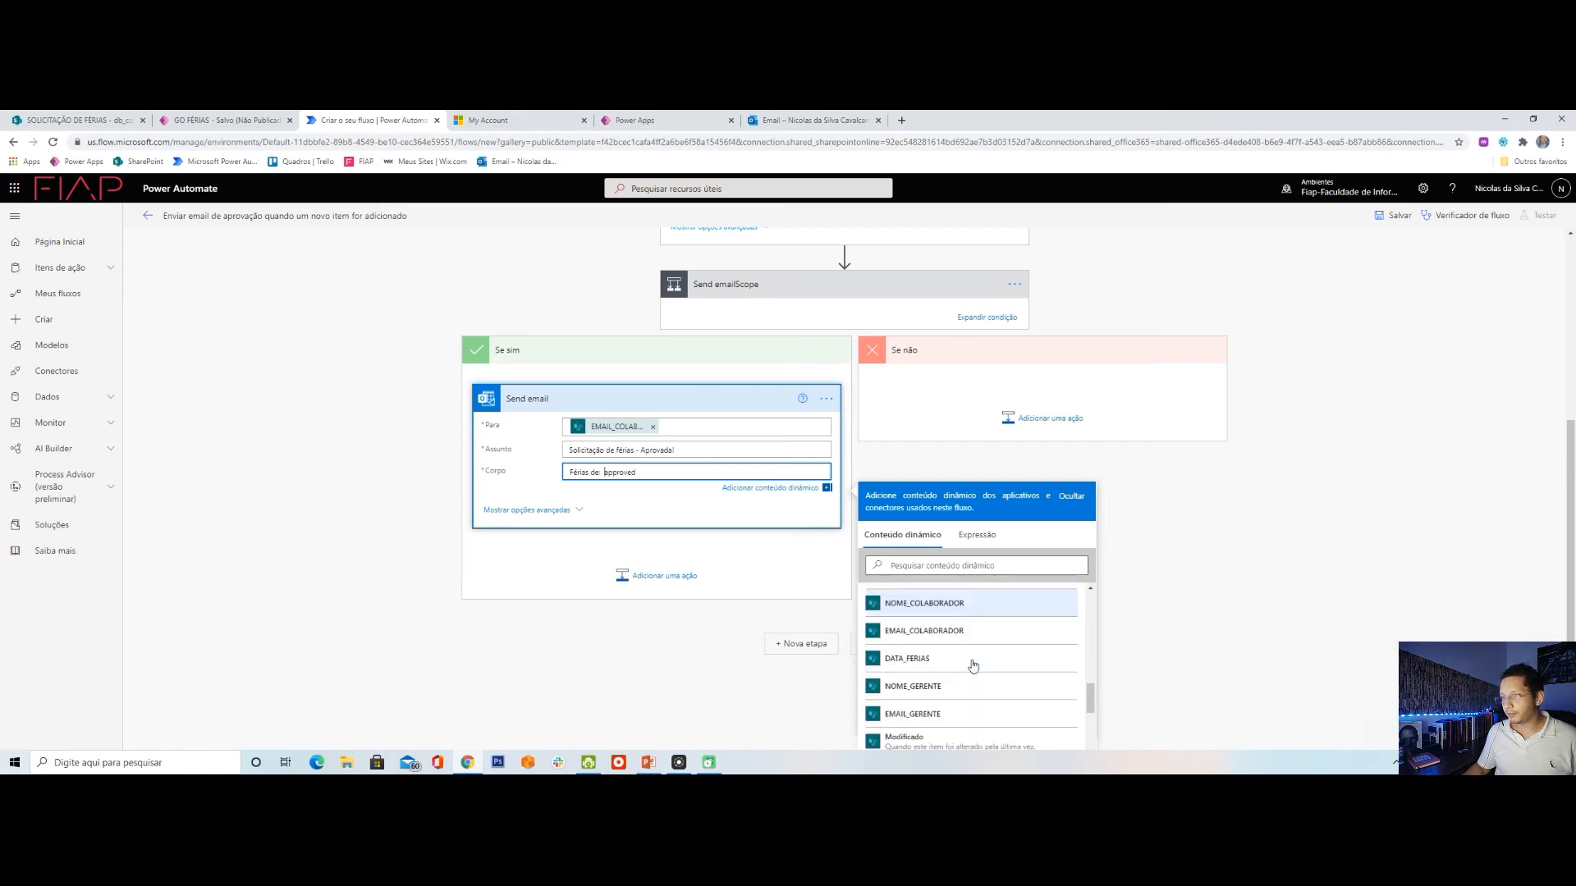
scroll(972, 660, "up", 1)
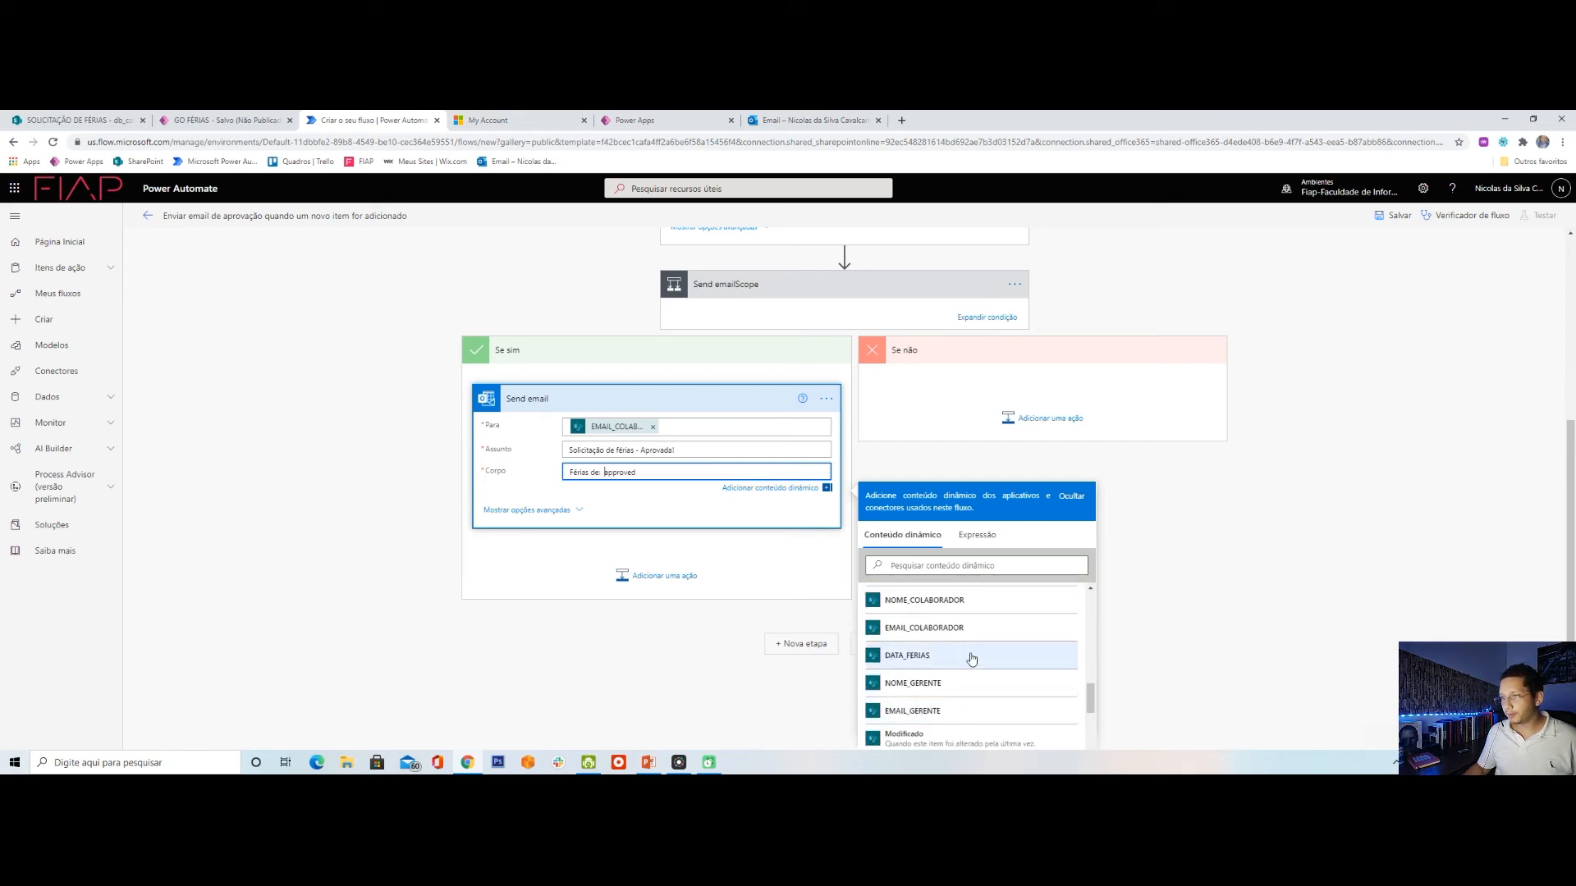
left_click_drag(1094, 697, 1086, 743)
left_click(939, 563)
type("dias")
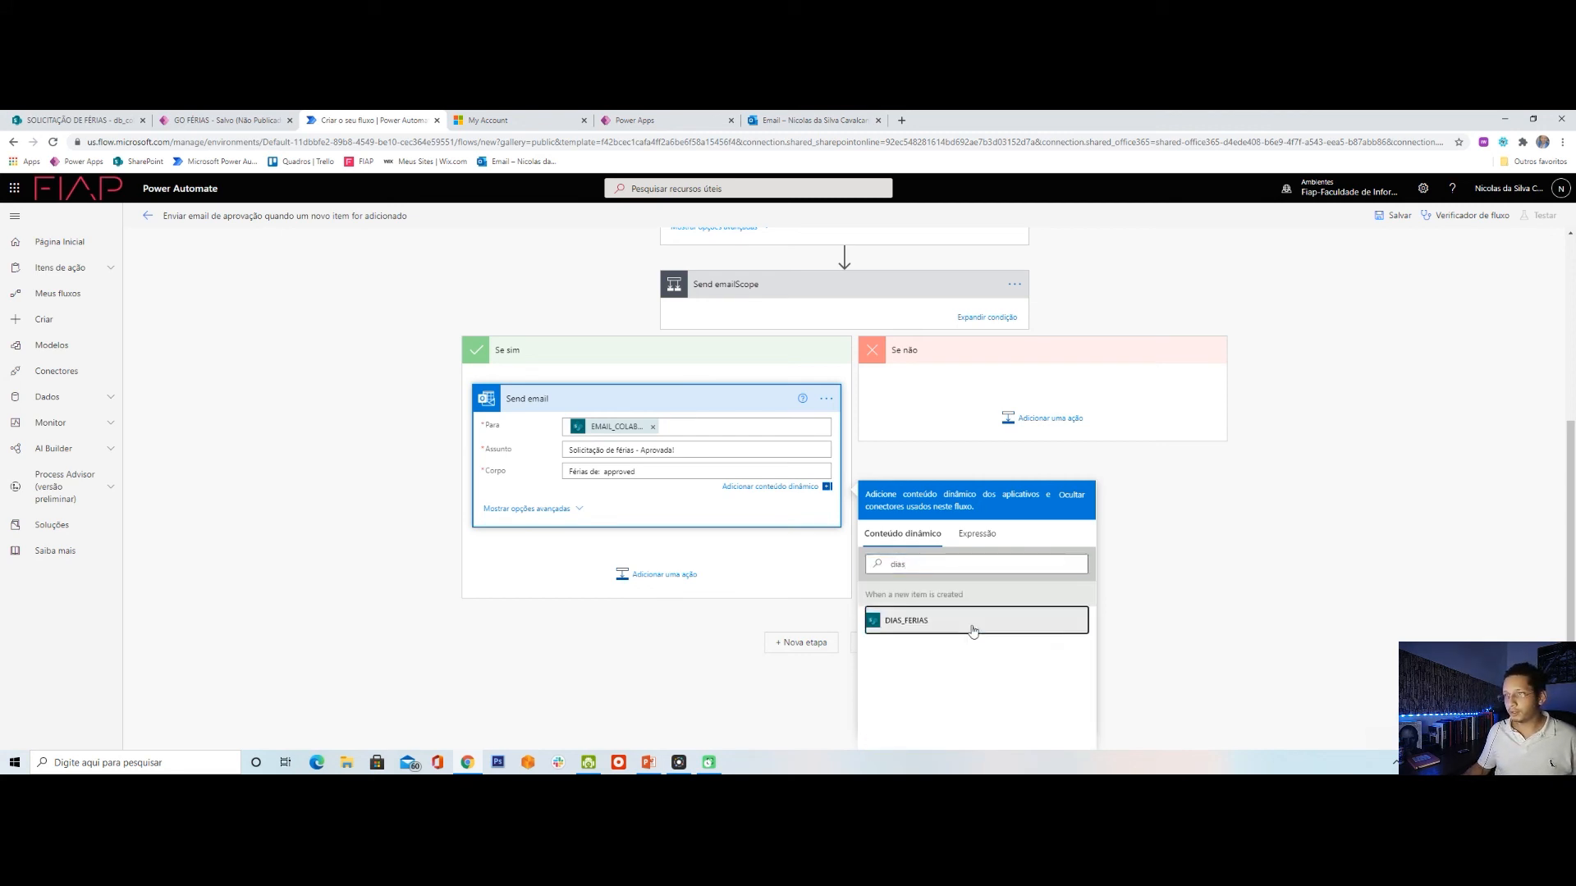
left_click(973, 629)
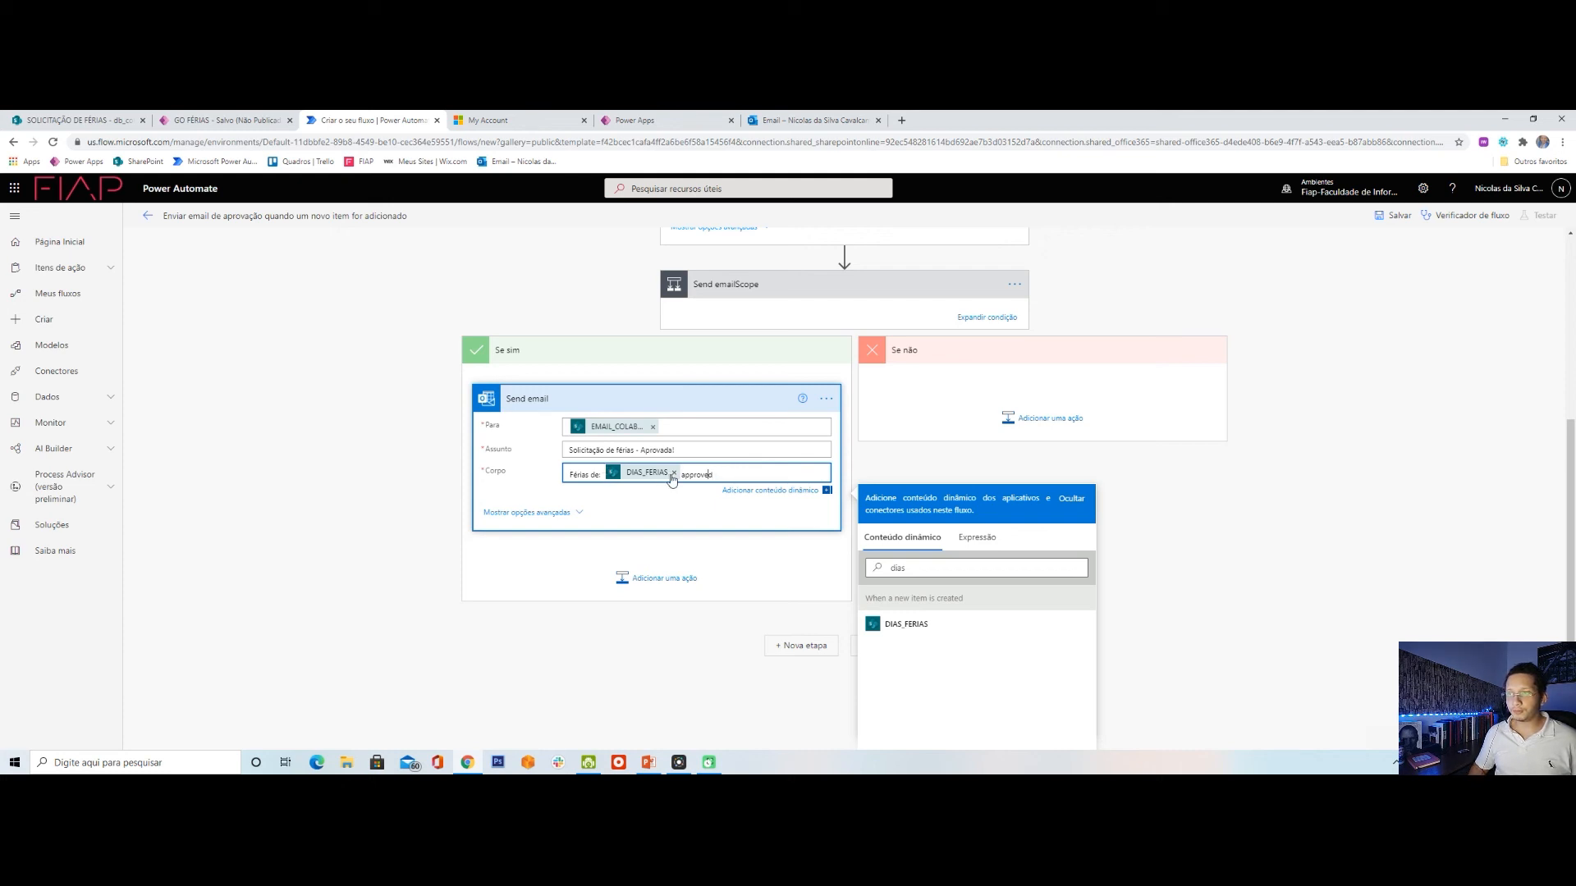
Replace "approved" after DIAS_FERIAS in the Send email body with "aprovada para início em".
key("BackSpace")
key("BackSpace")
key("BackSpace")
key("BackSpace")
key("BackSpace")
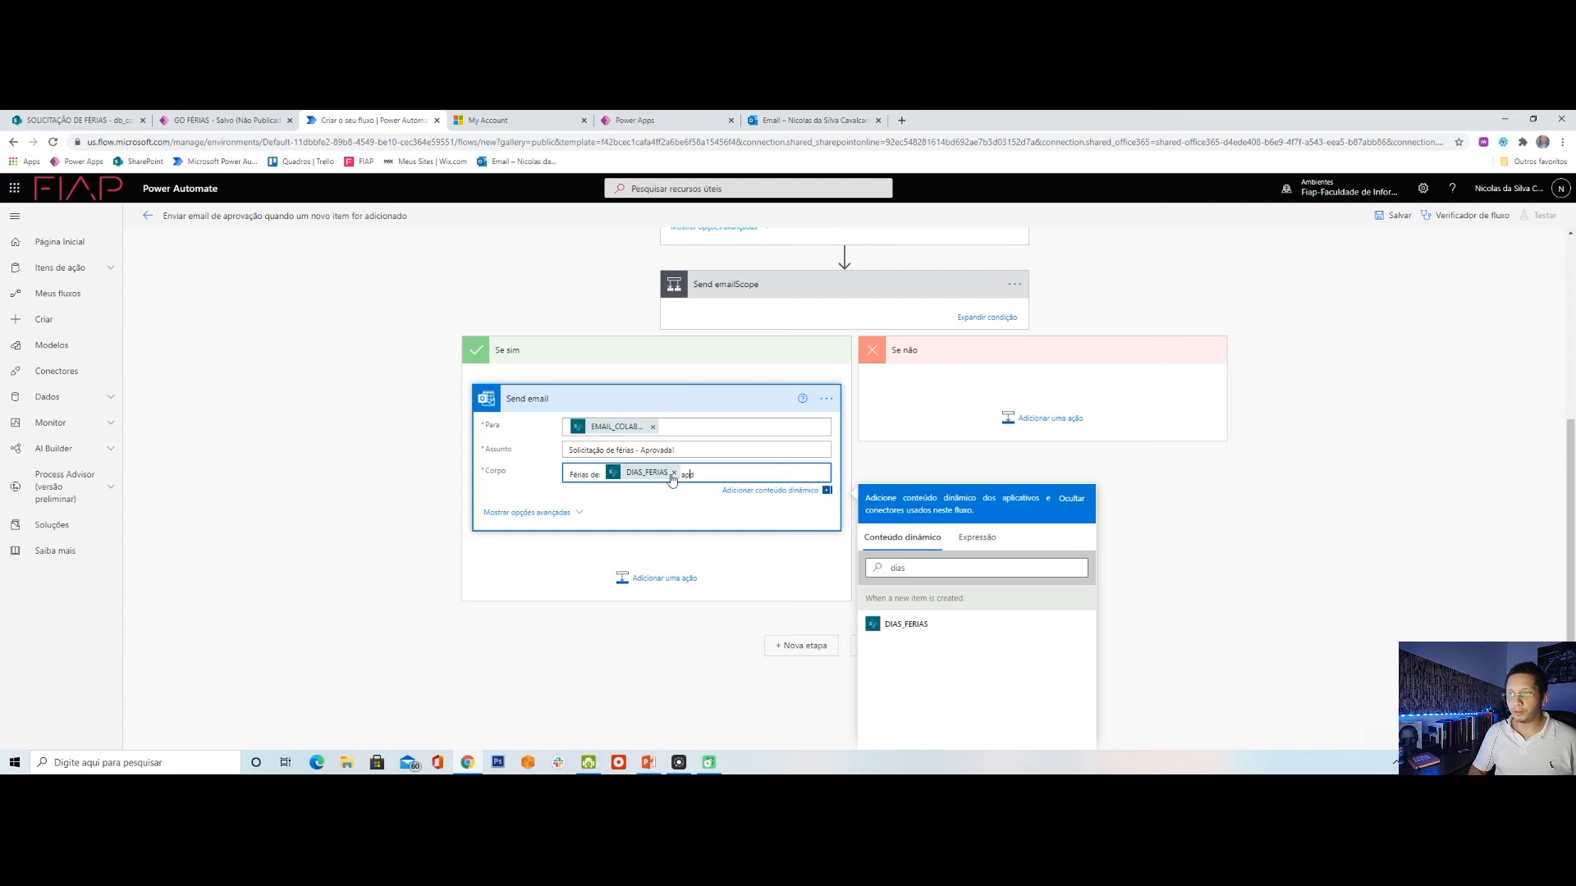
type("rovado")
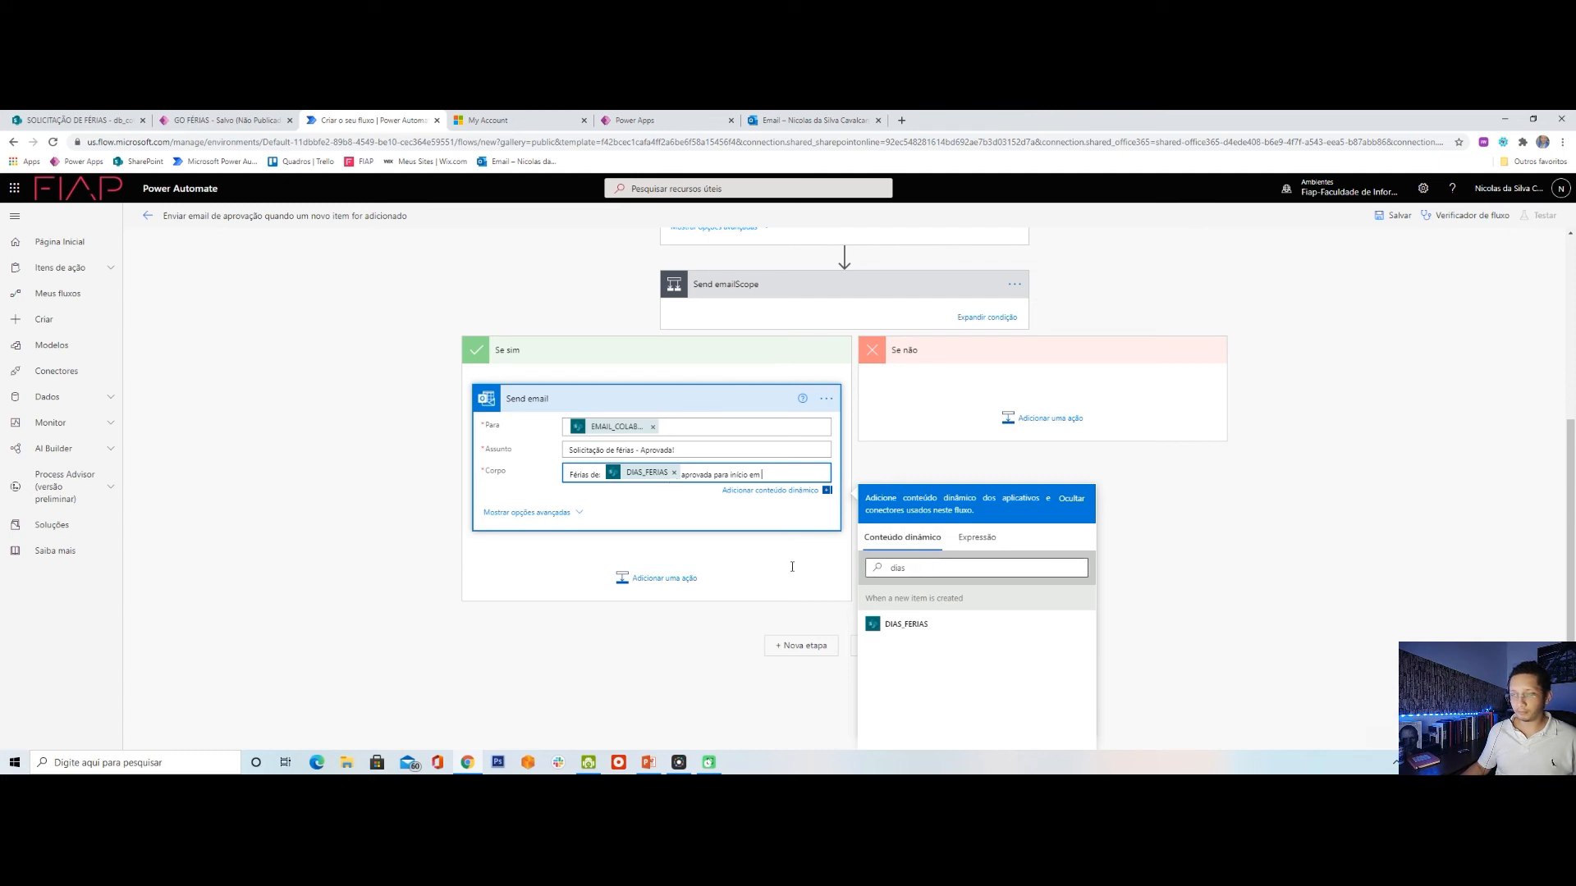
Search the dynamic content for "data" and add the DATA_FERIAS value at the end of the Send email body.
left_click_drag(921, 568, 643, 569)
type("dar")
scroll(976, 507, "up", 1)
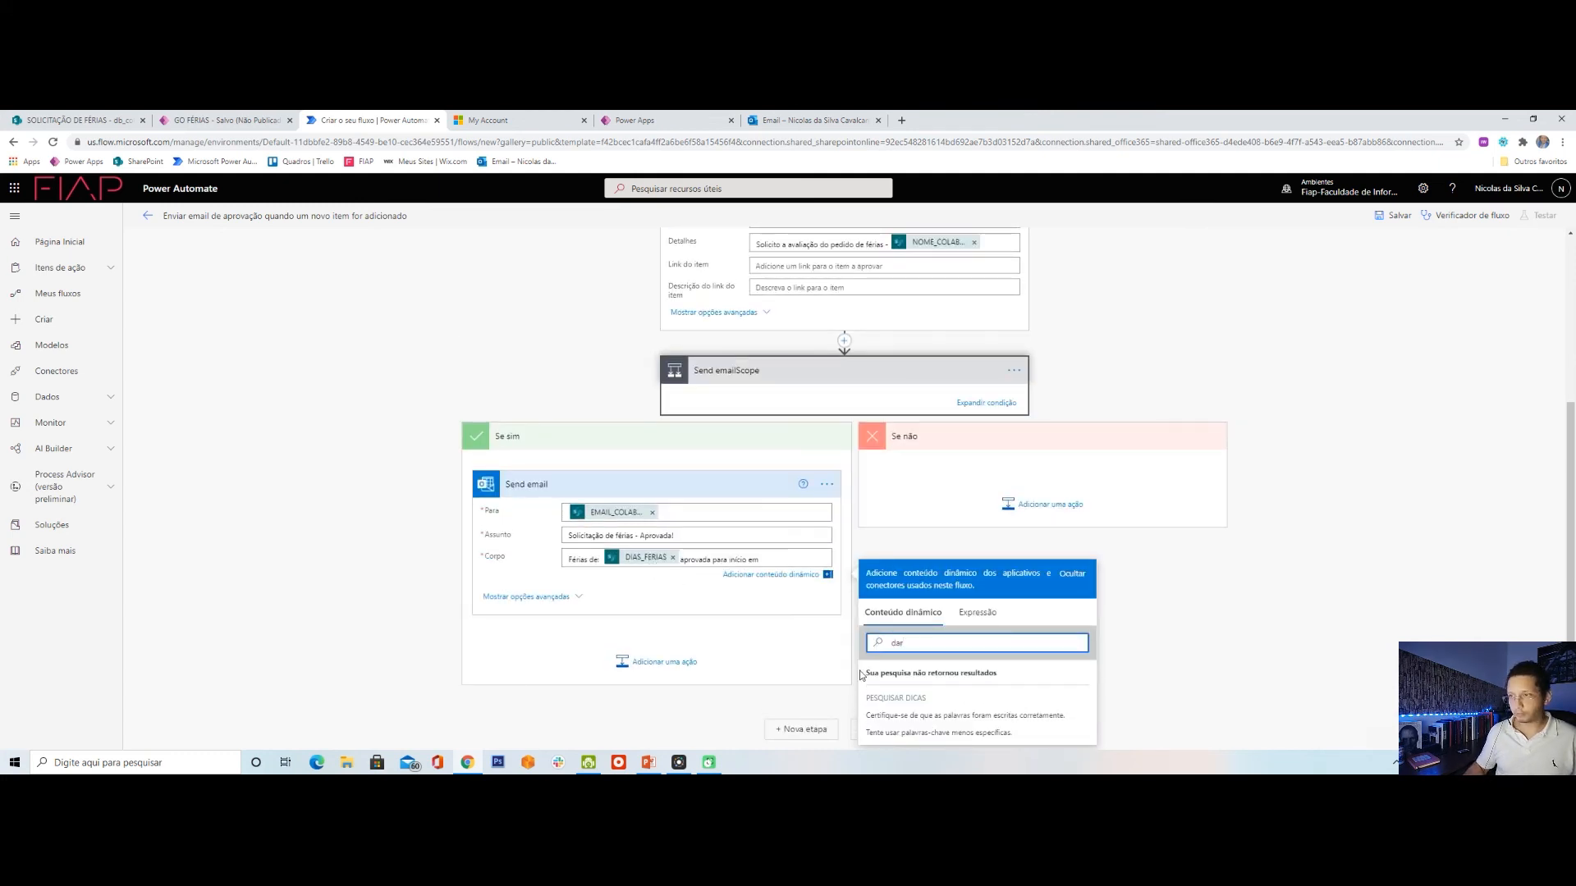
key("BackSpace")
type("ta")
scroll(861, 675, "down", 1)
scroll(996, 638, "down", 1)
left_click(957, 681)
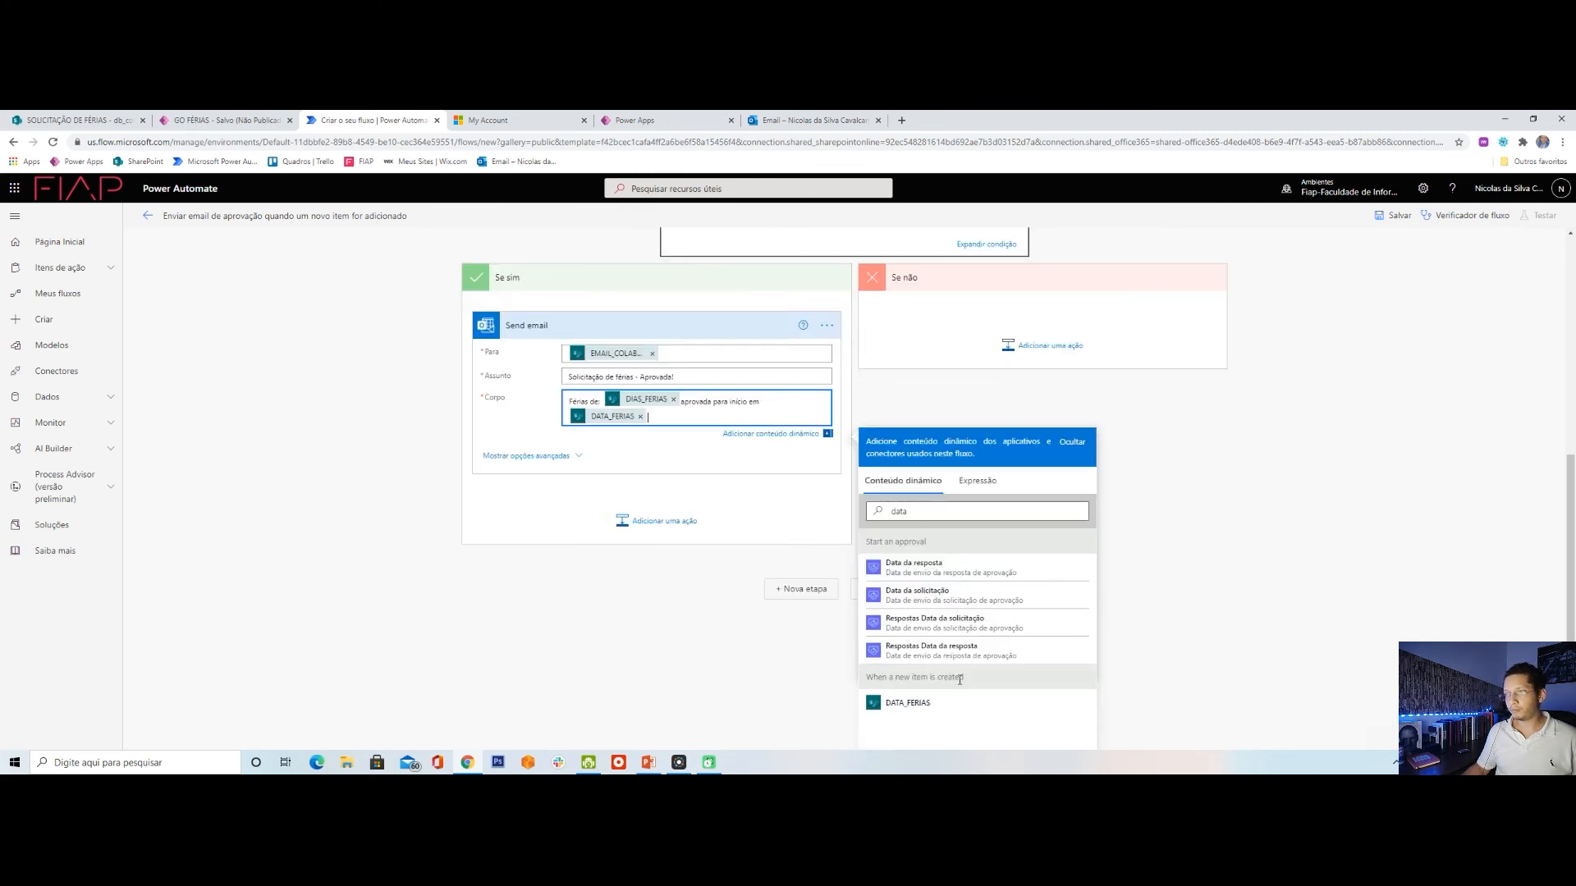
left_click(828, 436)
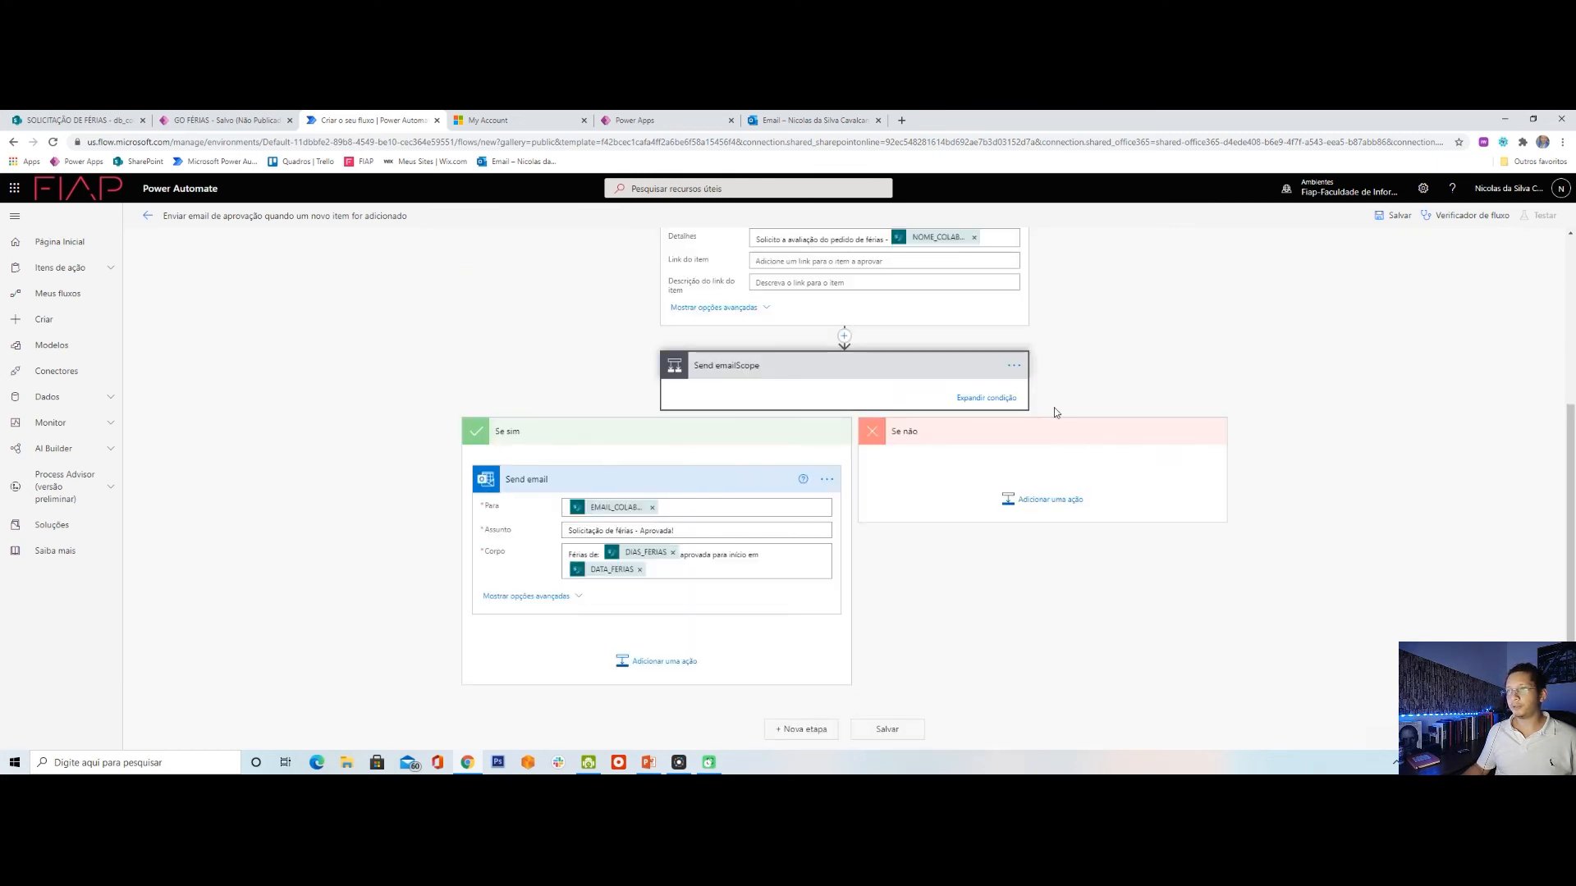
Add an Office 365 Outlook "Enviar um email (V2)" action to the Se não branch.
left_click(1027, 503)
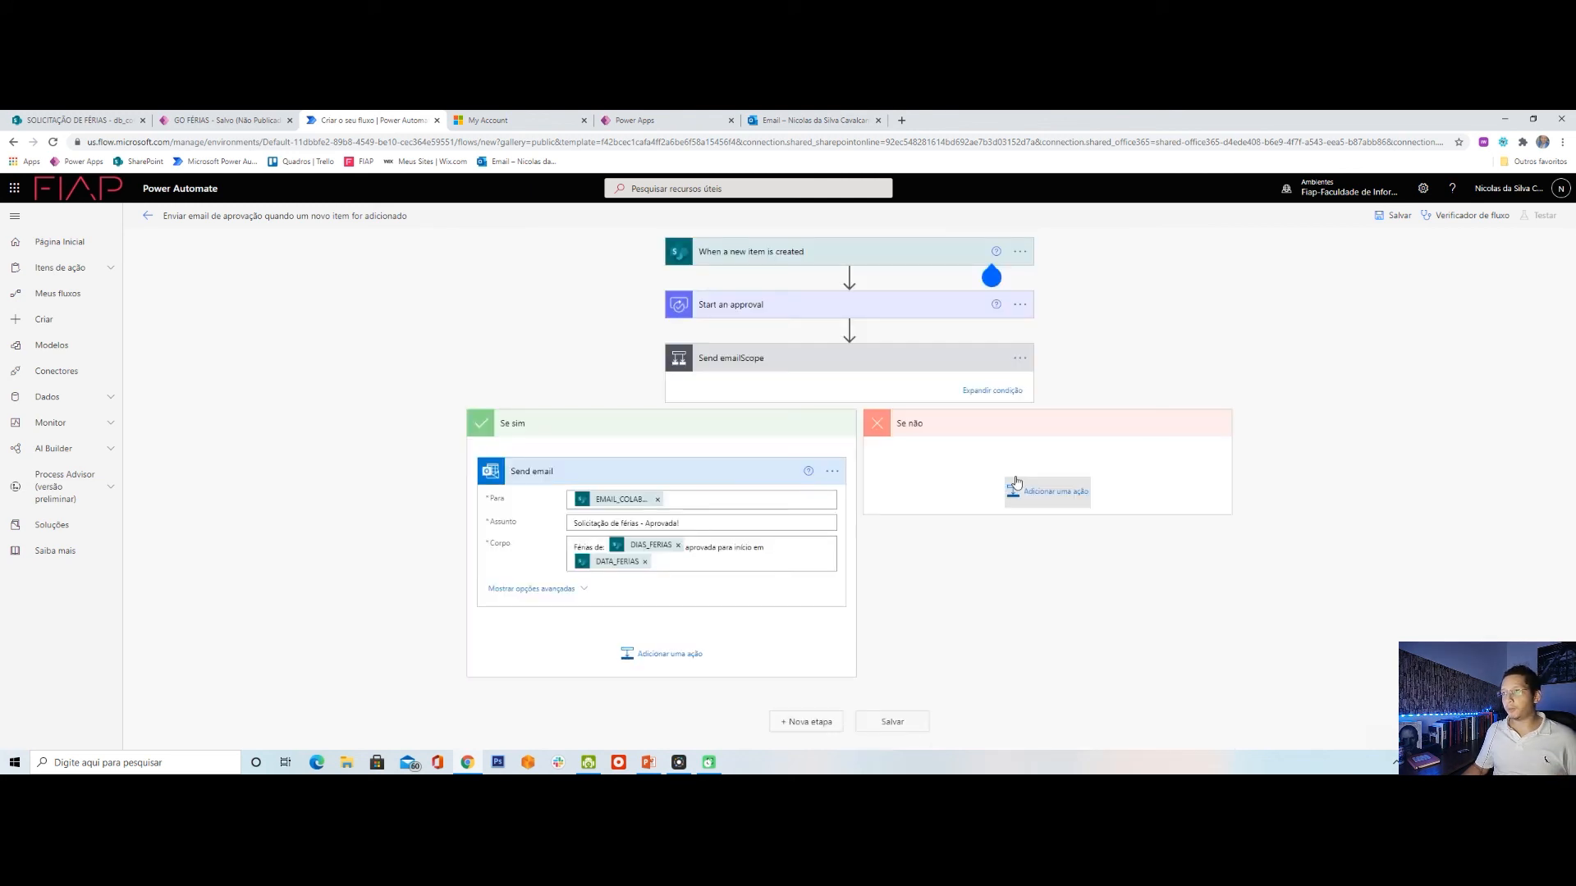
left_click(1018, 488)
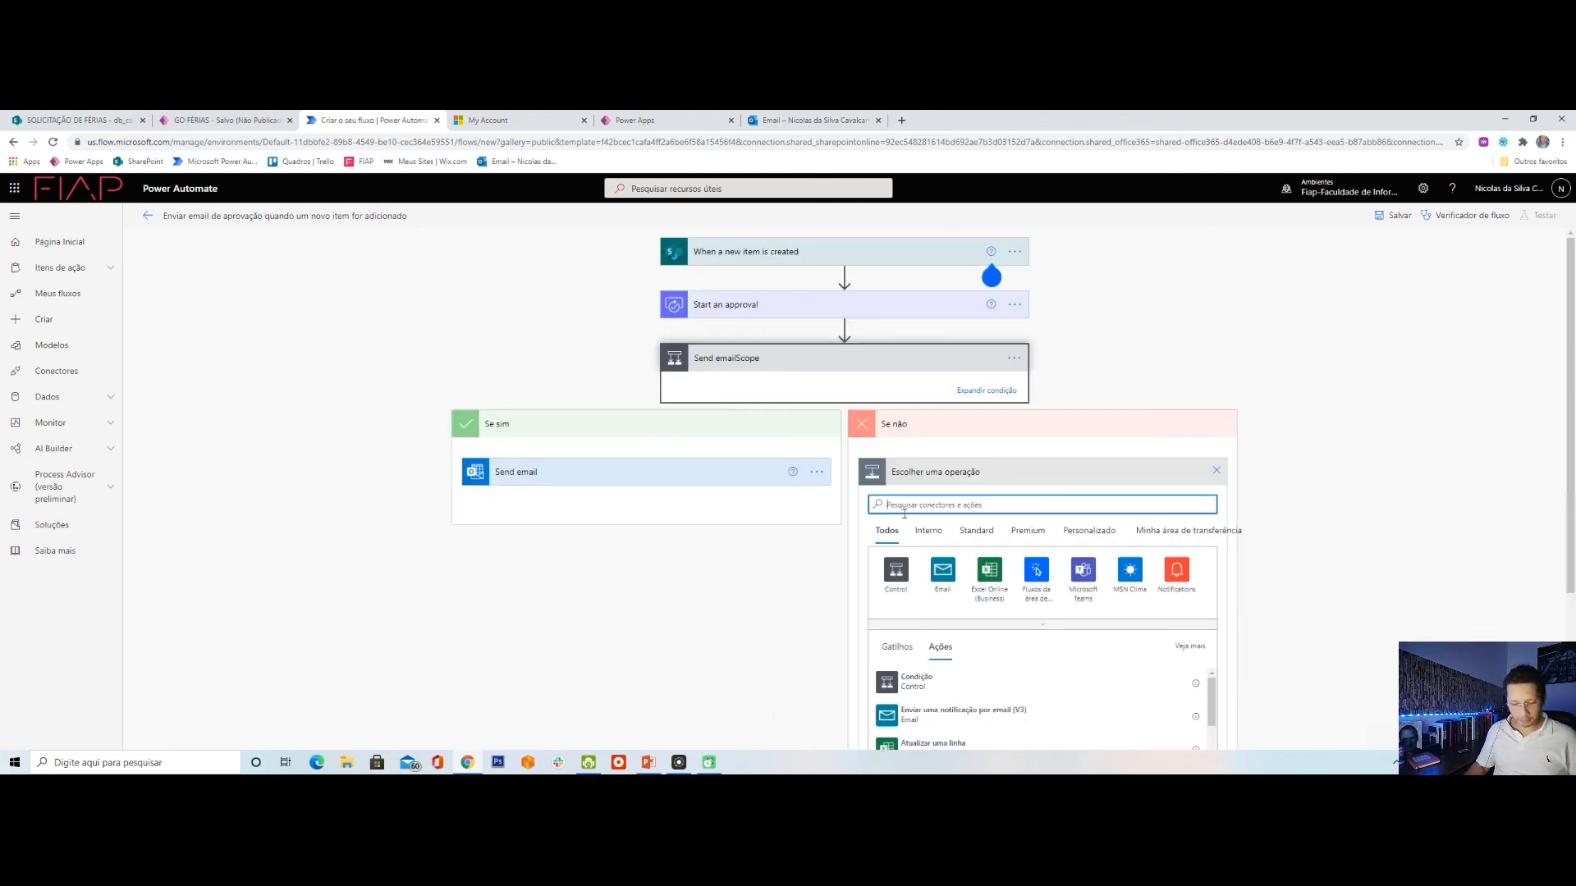
type("envi")
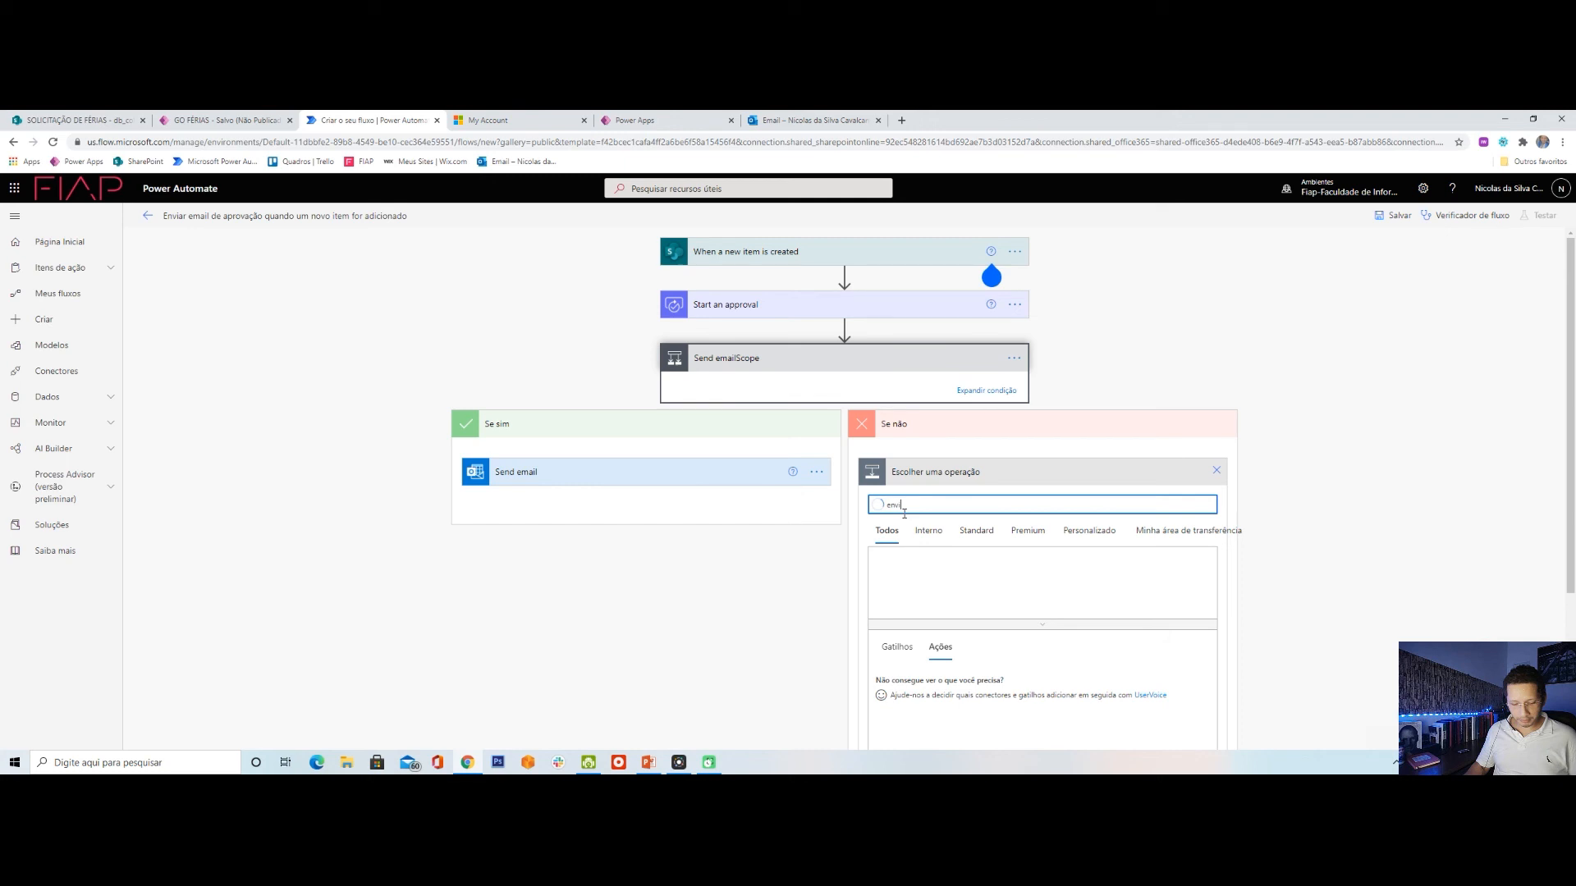
left_click(895, 574)
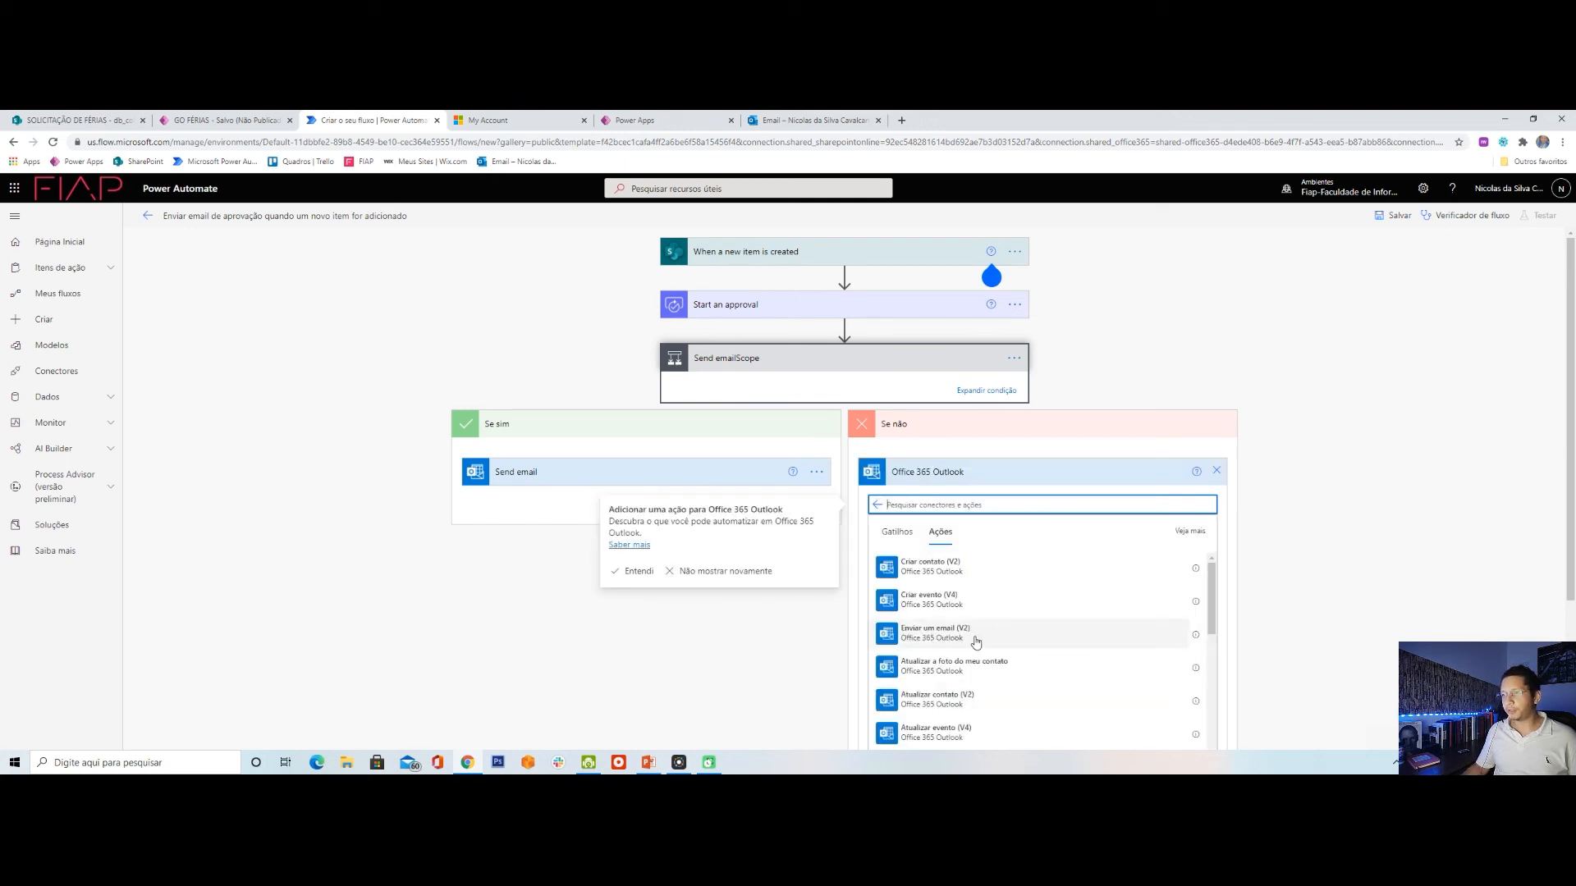
left_click(976, 641)
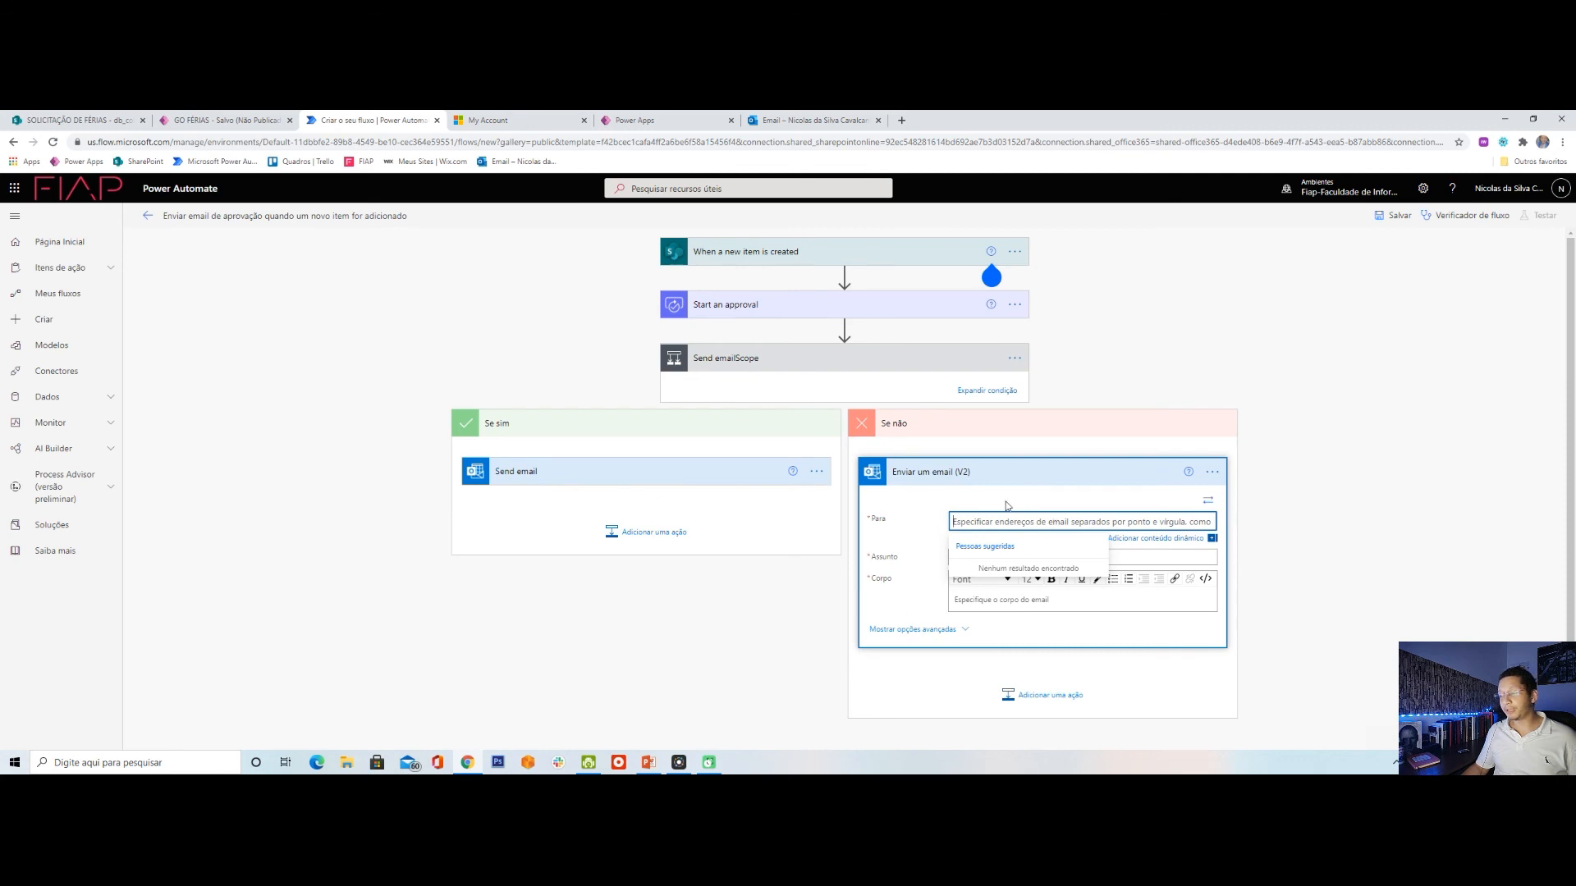
Set the recipient of the Se não email to the EMAIL_COLABORADOR dynamic value.
left_click(1163, 540)
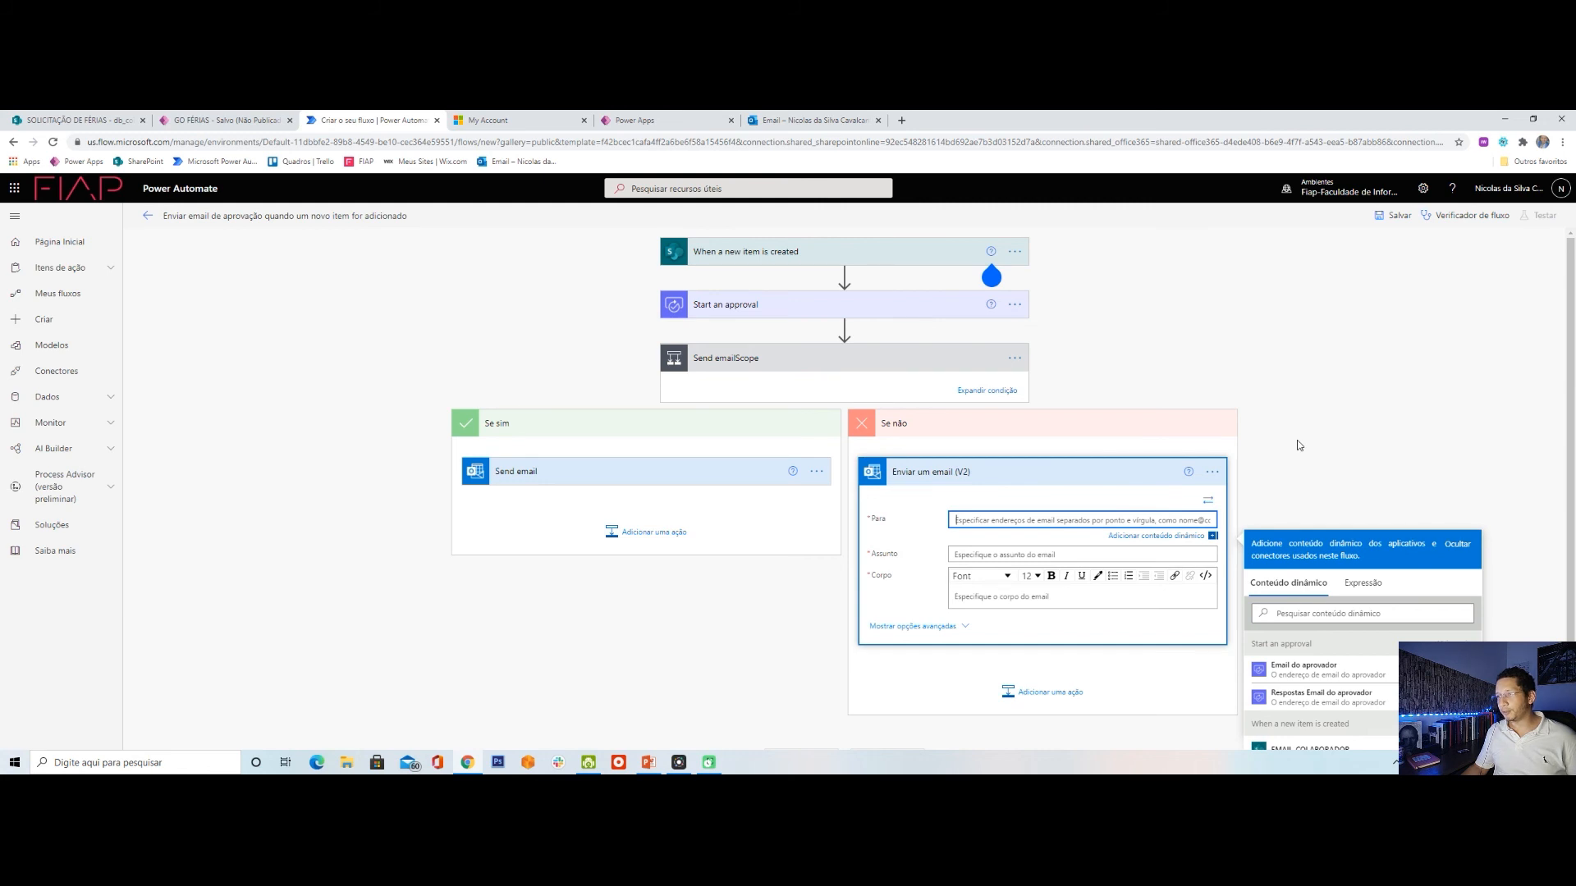
scroll(1300, 445, "down", 2)
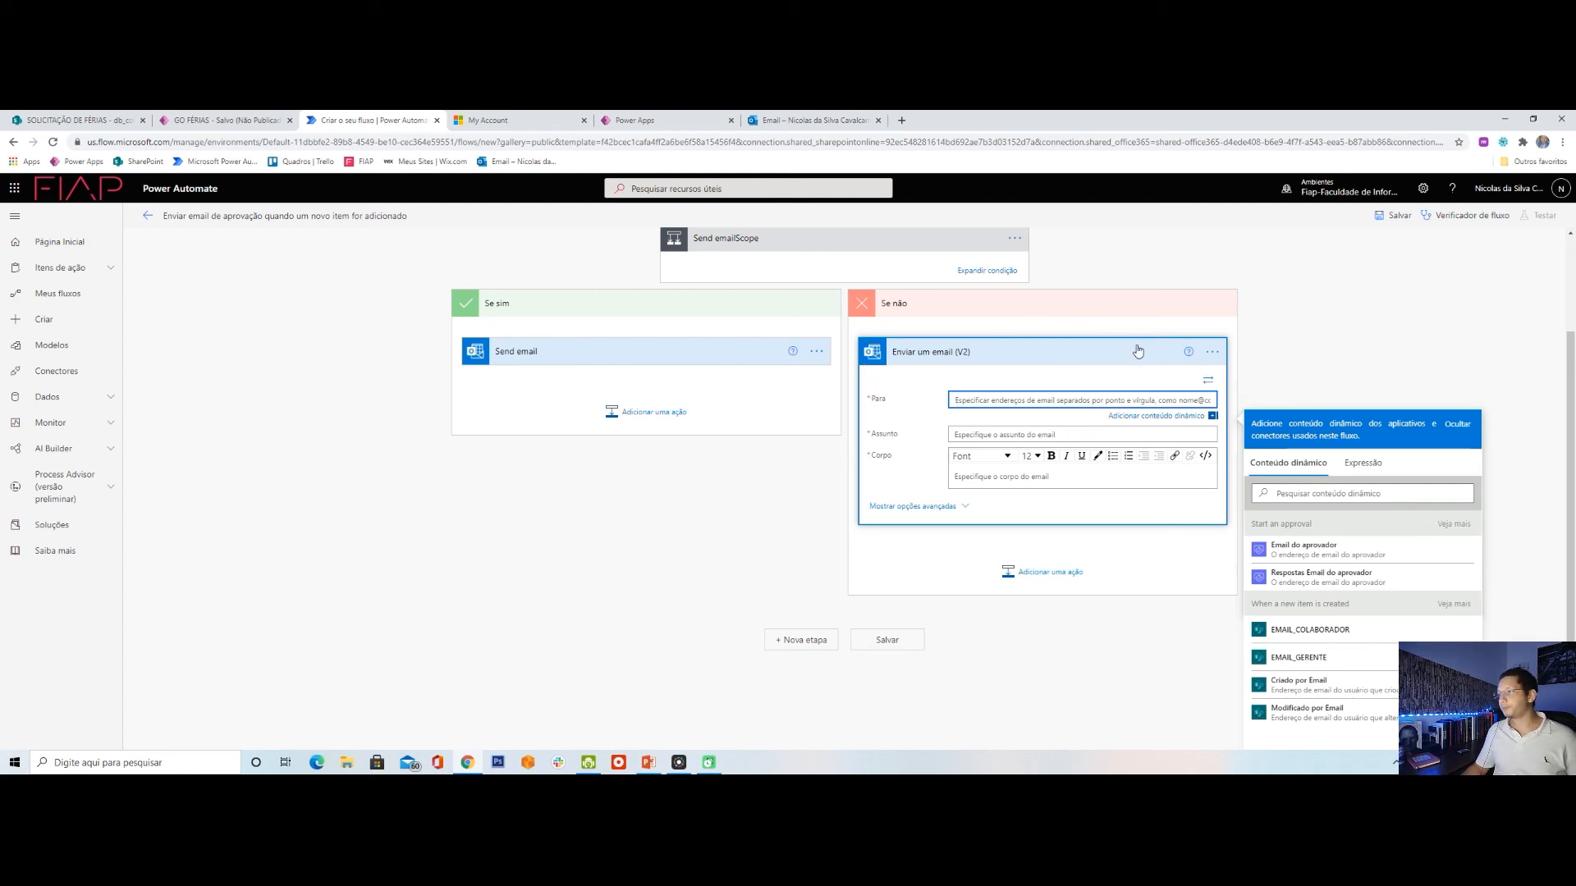
left_click(1376, 637)
Set the Se não email's subject to "Solicitação de férias - Reprovada!", based on the approval email's subject.
left_click(999, 441)
left_click(703, 361)
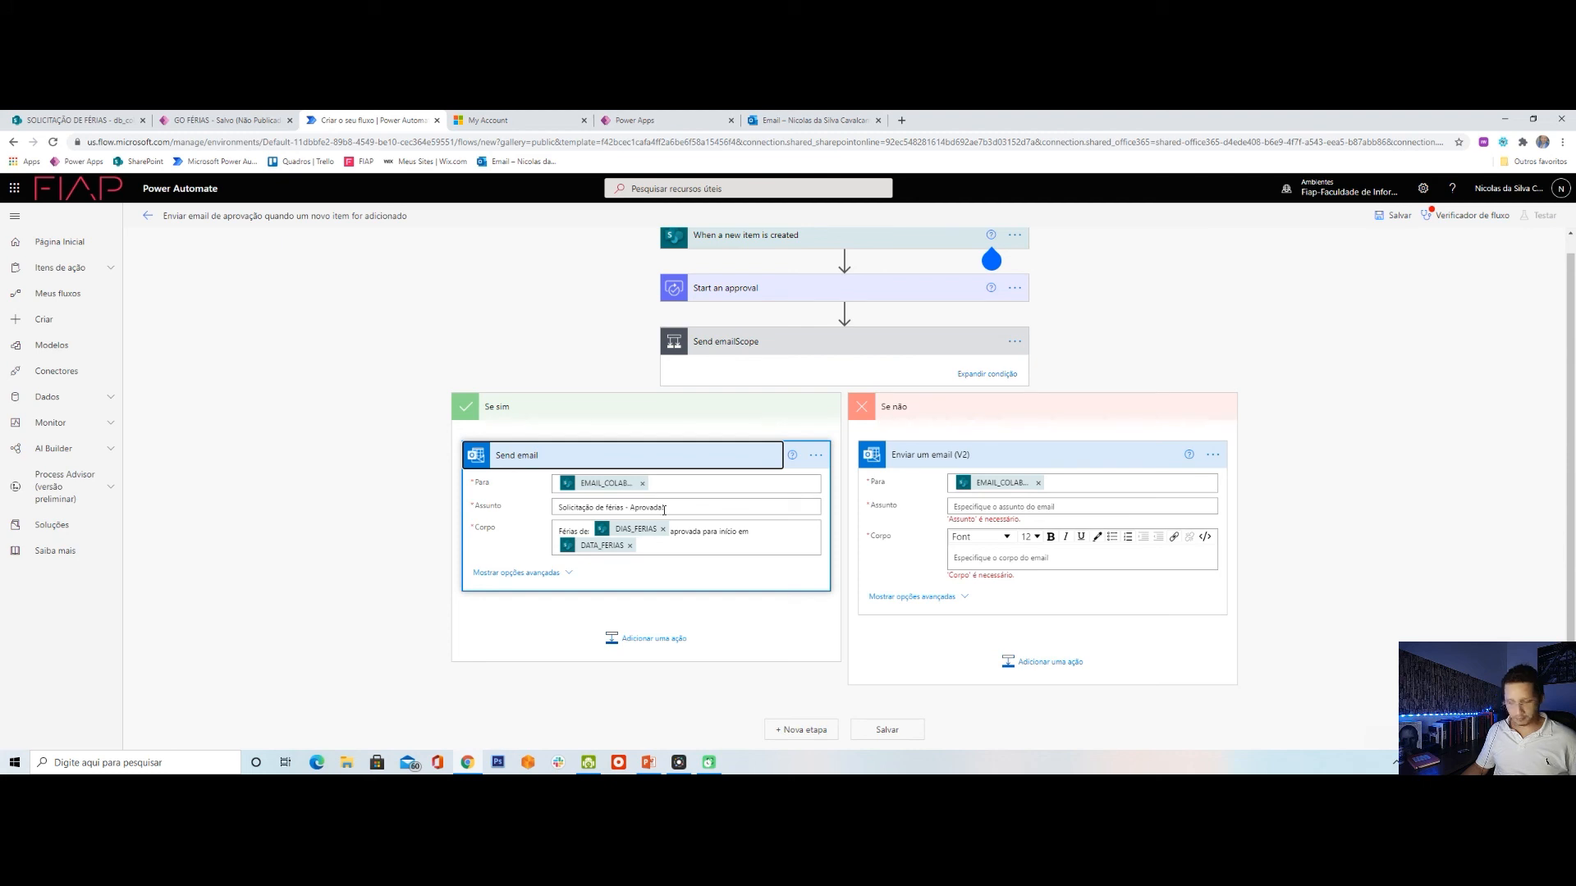
left_click(1116, 506)
type("Solicitação de férias - Aprovada!")
key("ctrl+shift+Left")
type("Reprovada!")
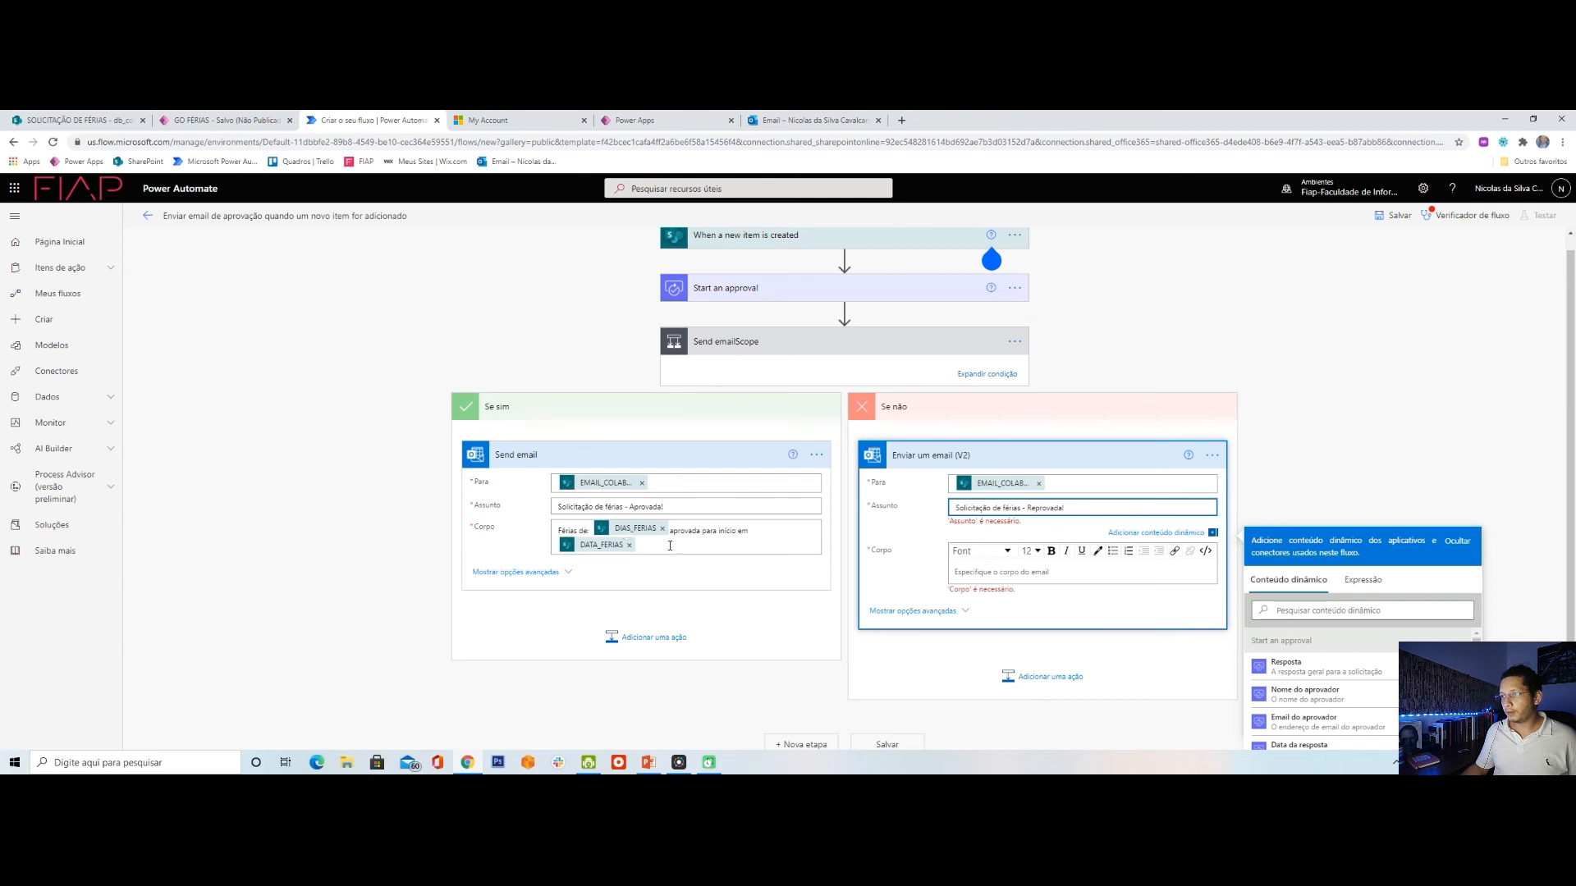
Copy the approval email's body into the Se não email and change "aprovada" to "Reprovada".
left_click_drag(677, 543, 534, 529)
key("ctrl+c")
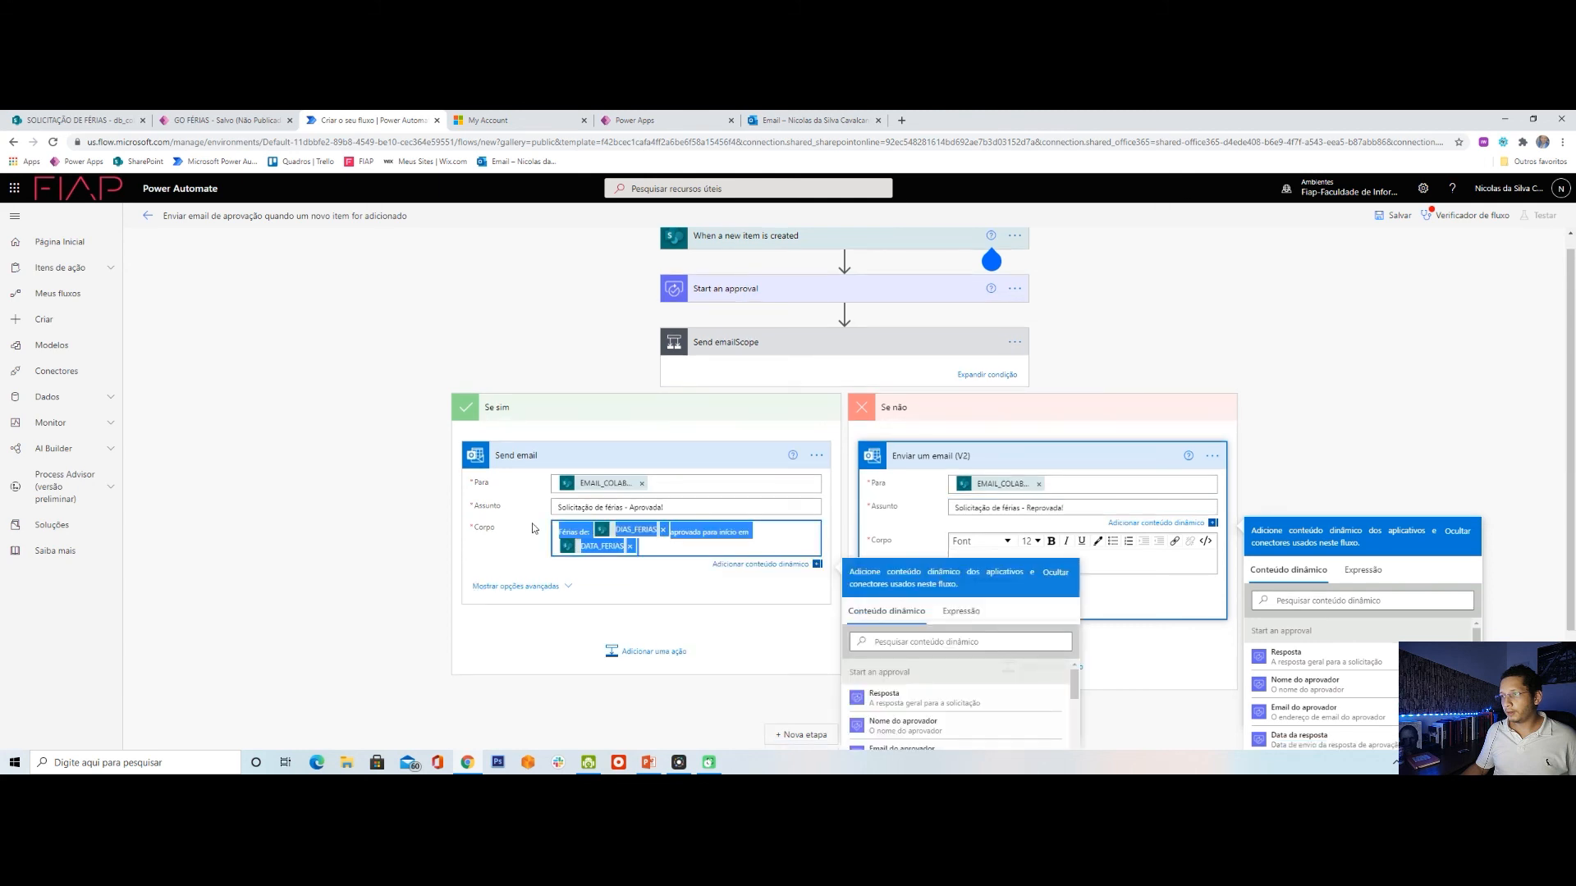
left_click(1121, 550)
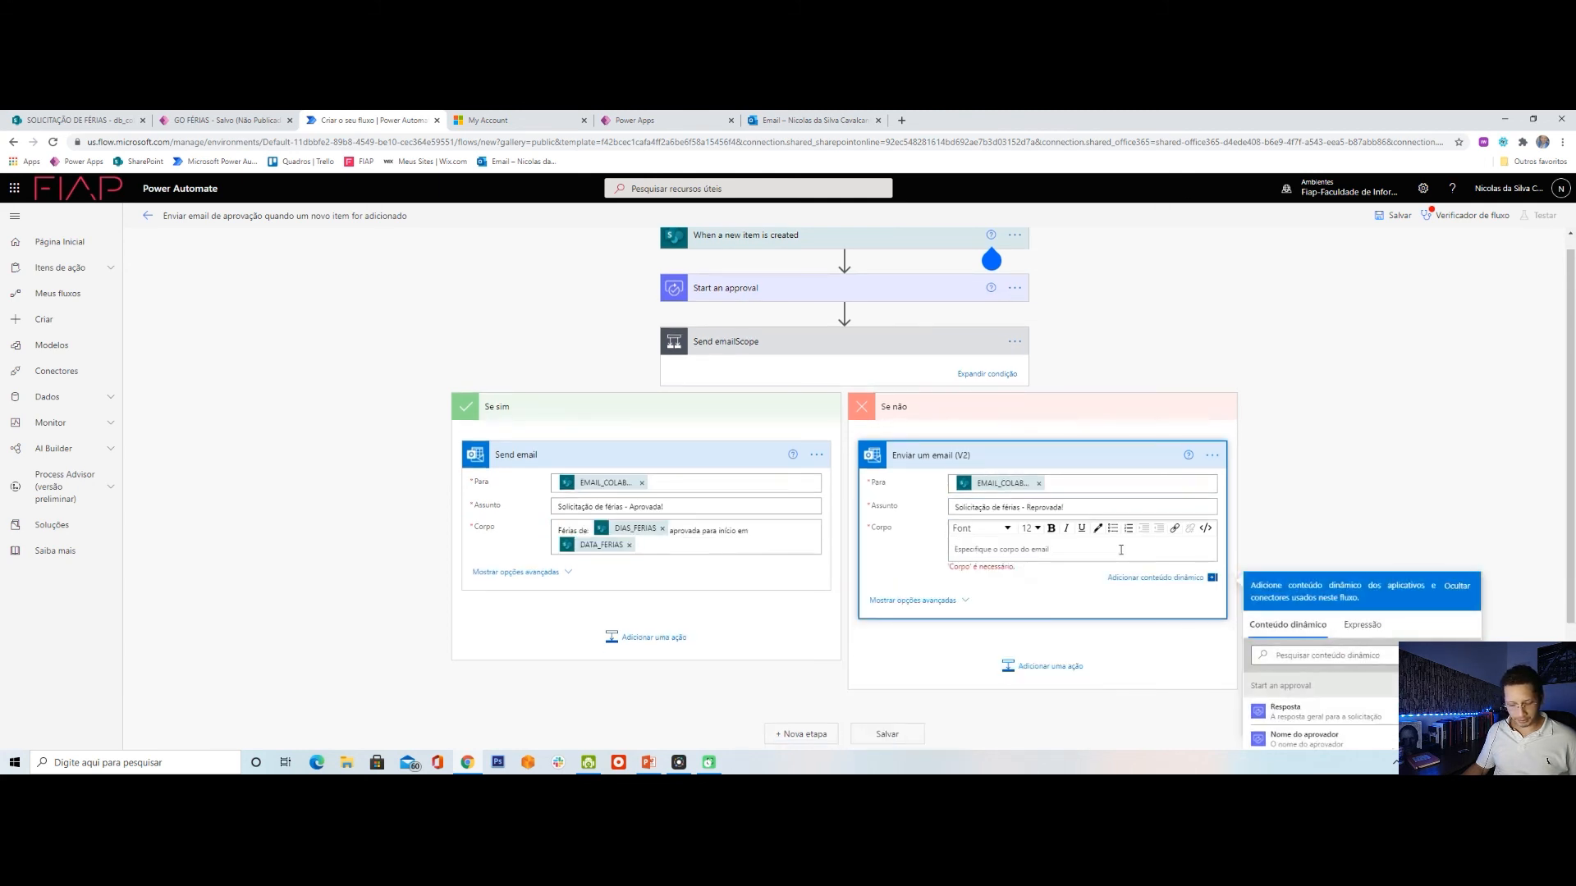
key("ctrl+v")
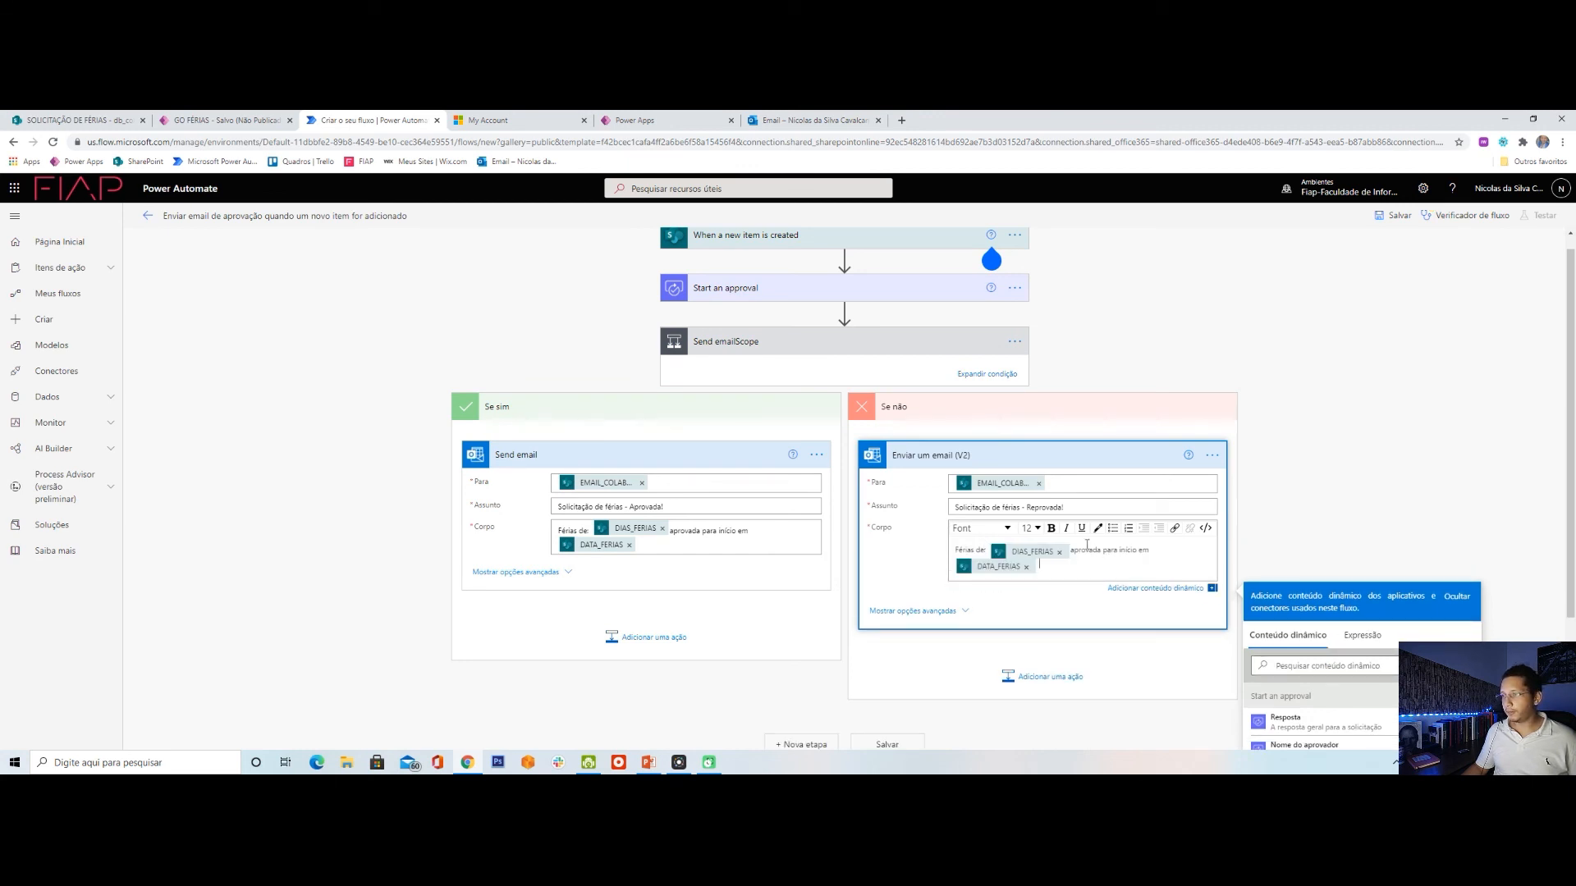
key("ctrl+shift+Left")
type("Reprovada")
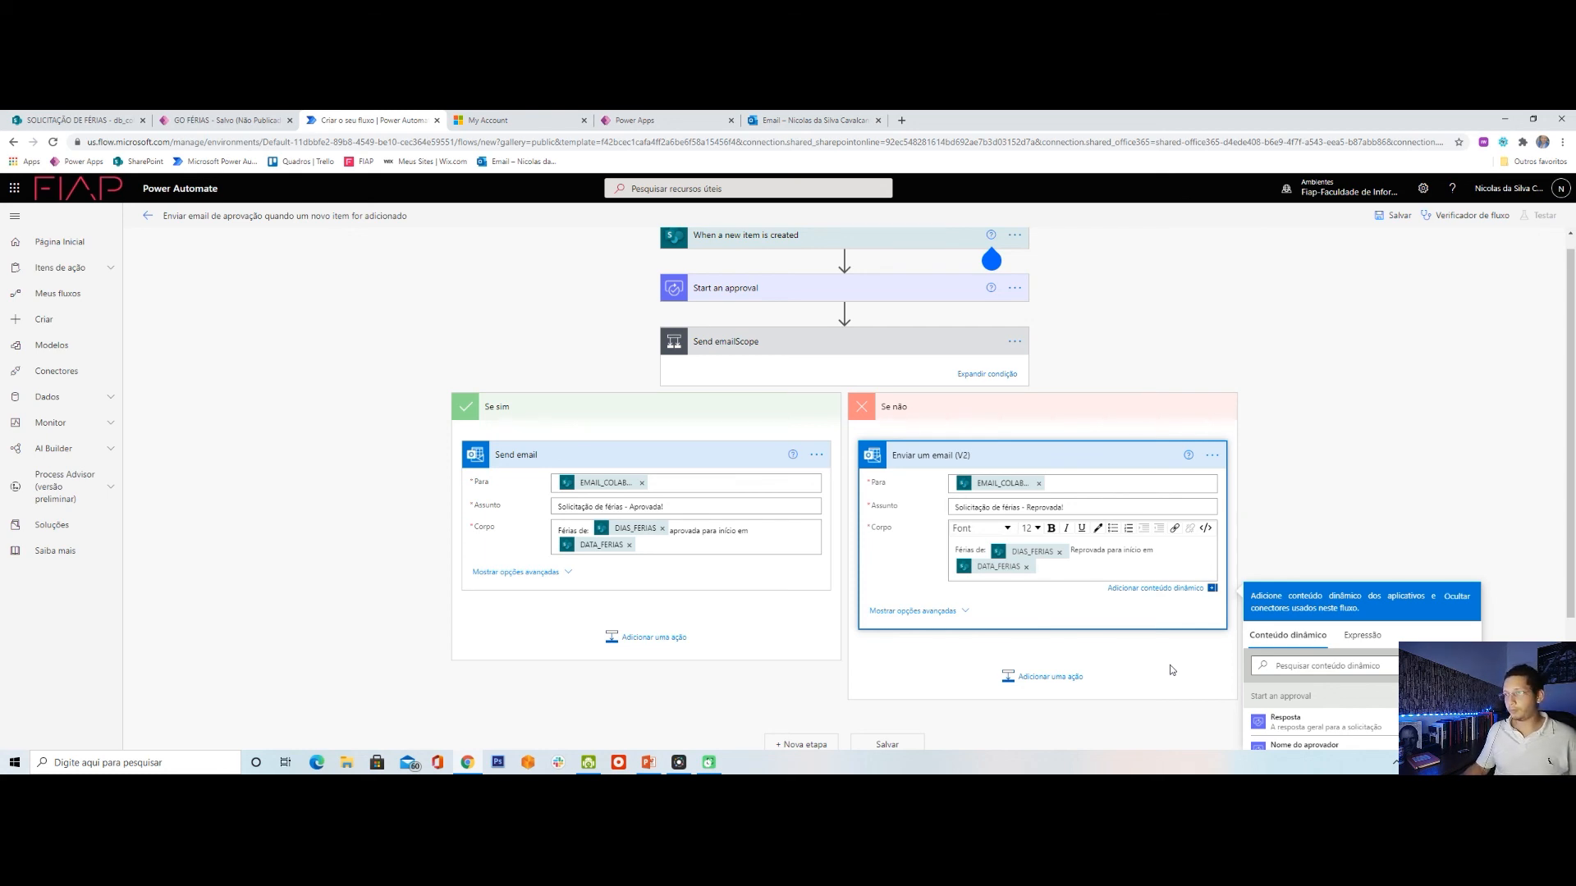
left_click(1145, 636)
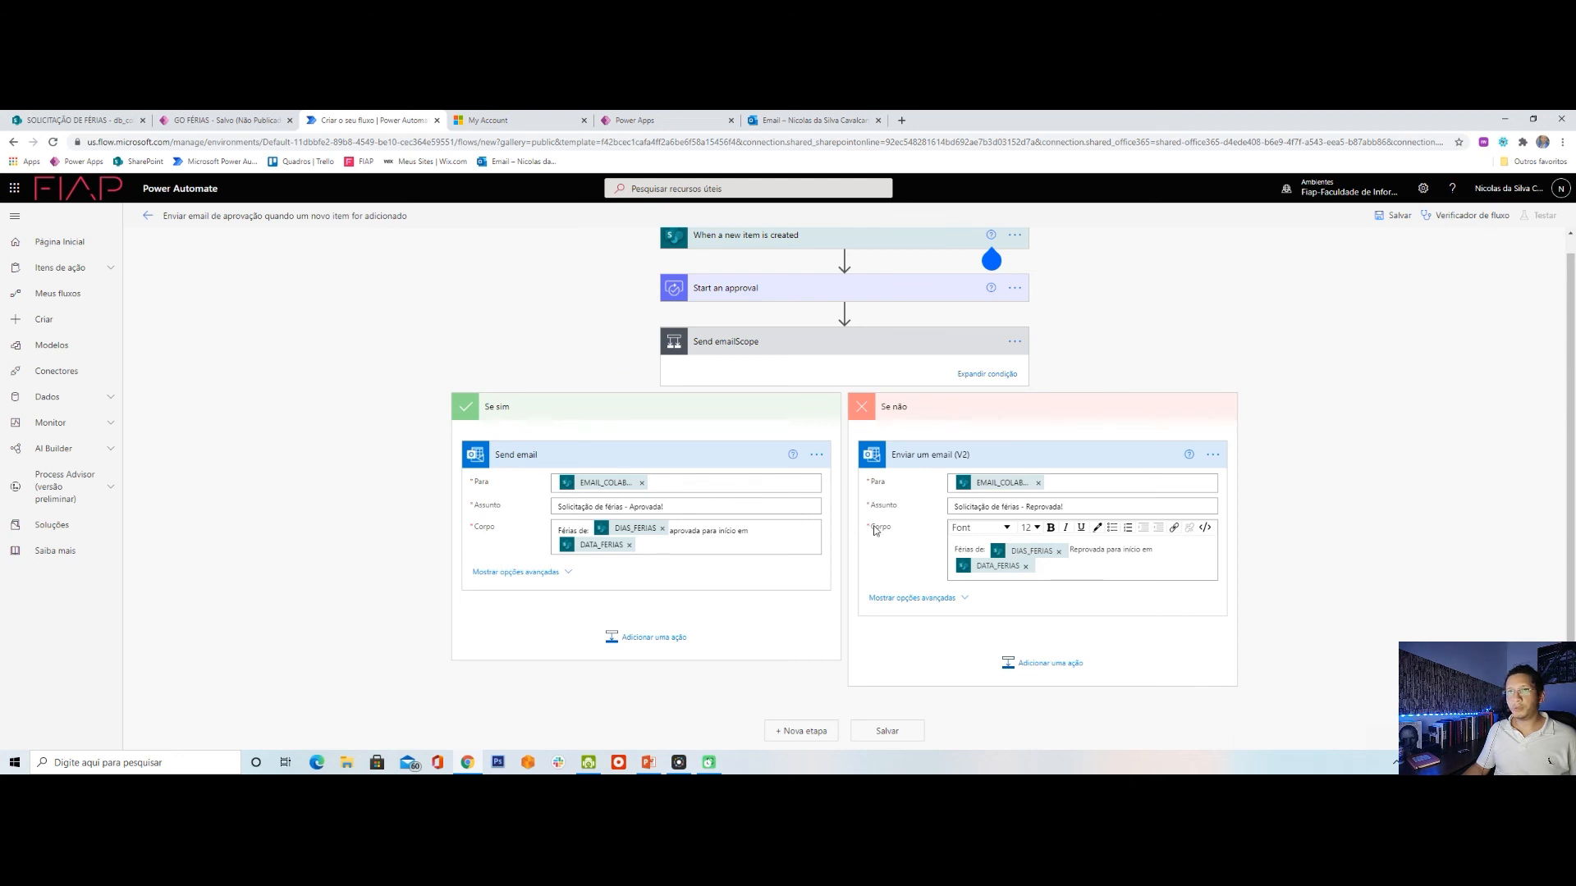
Rename the flow as APROVAR_FERIAS and save it.
left_click(257, 217)
left_click(257, 216)
triple_click(257, 217)
left_click(257, 216)
double_click(257, 217)
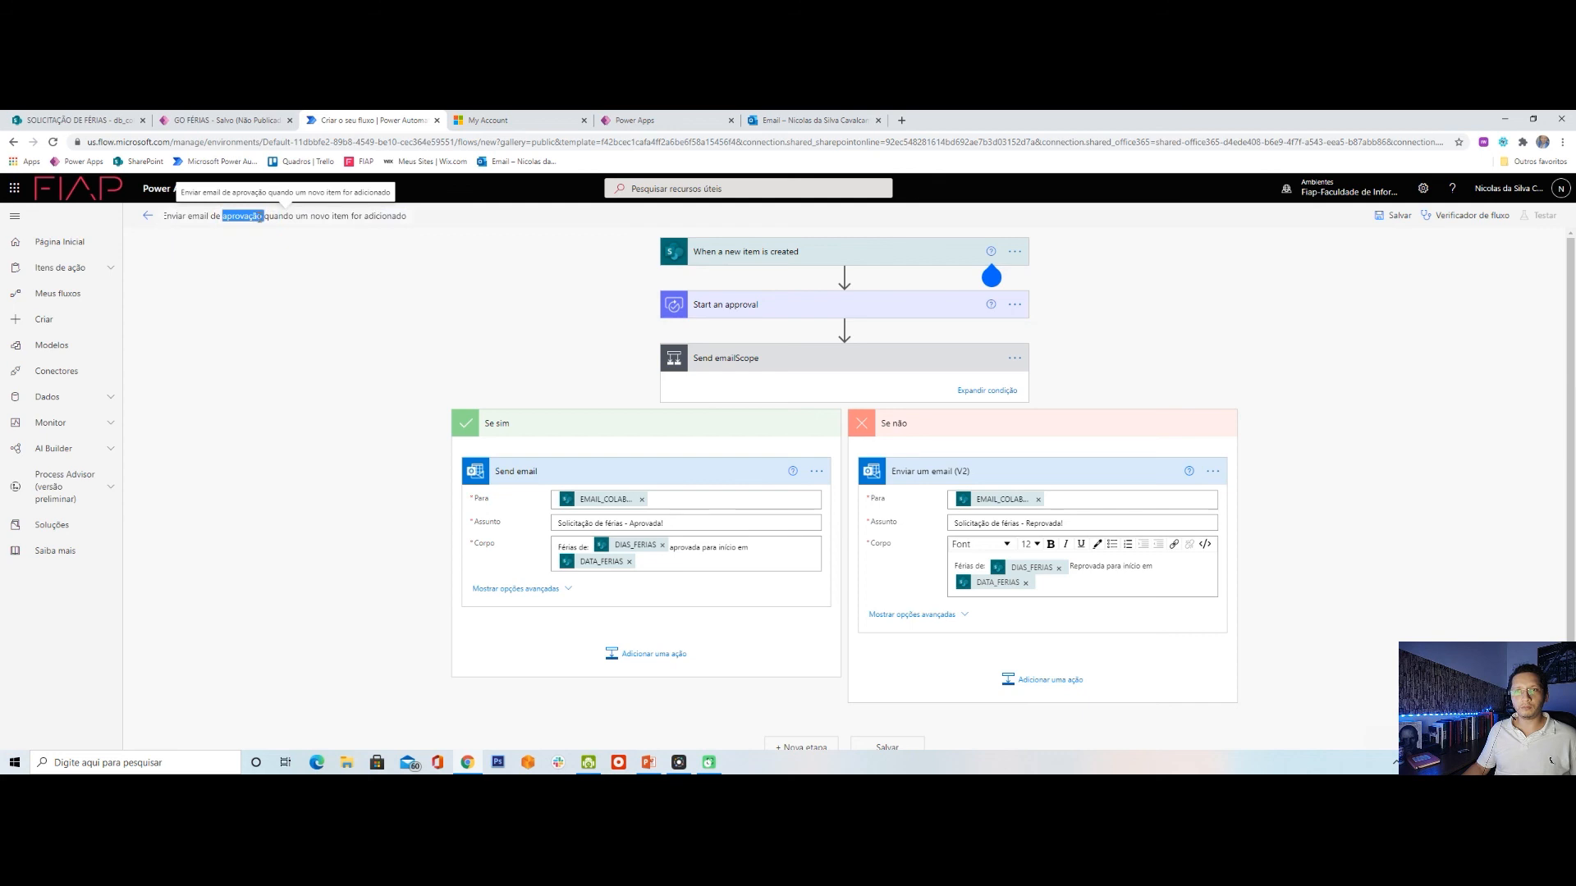
triple_click(257, 217)
key("BackSpace")
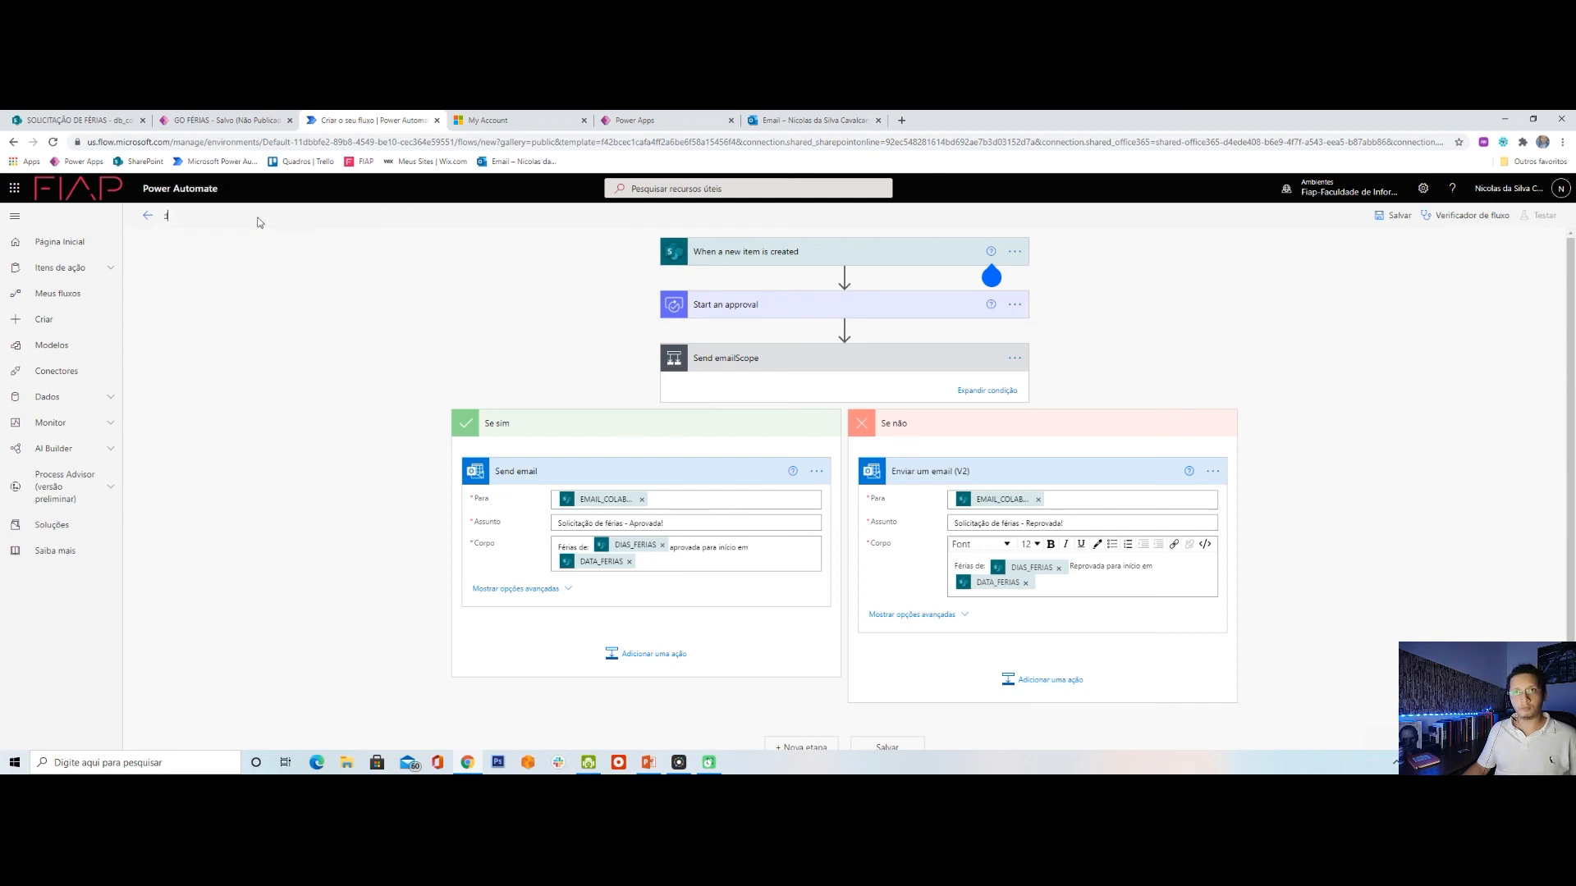
type("A")
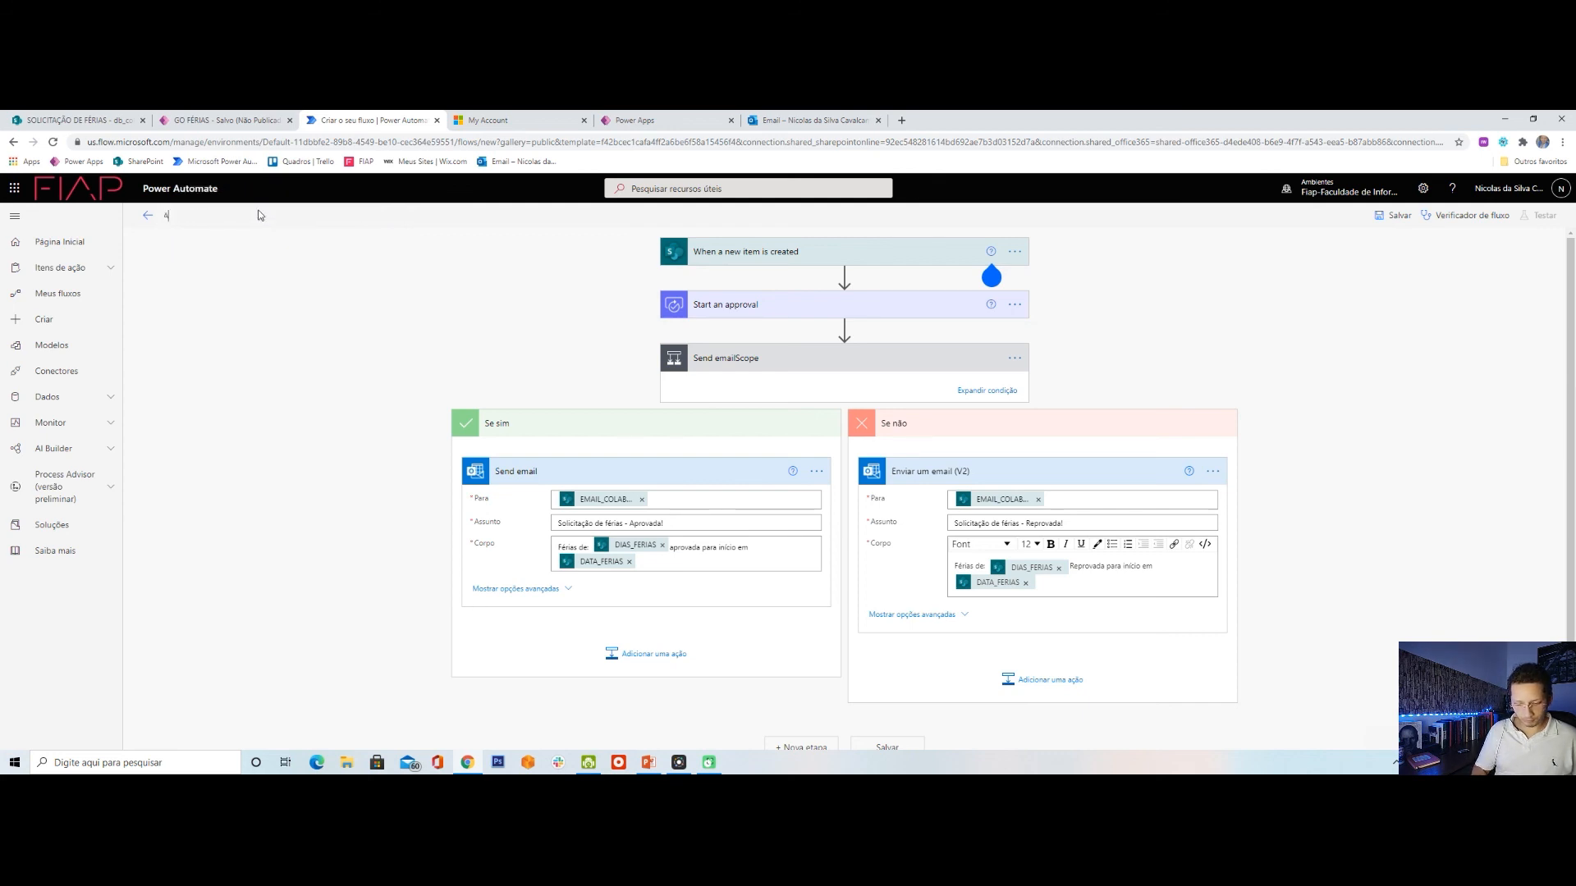
type("PROVAR_FERIAS")
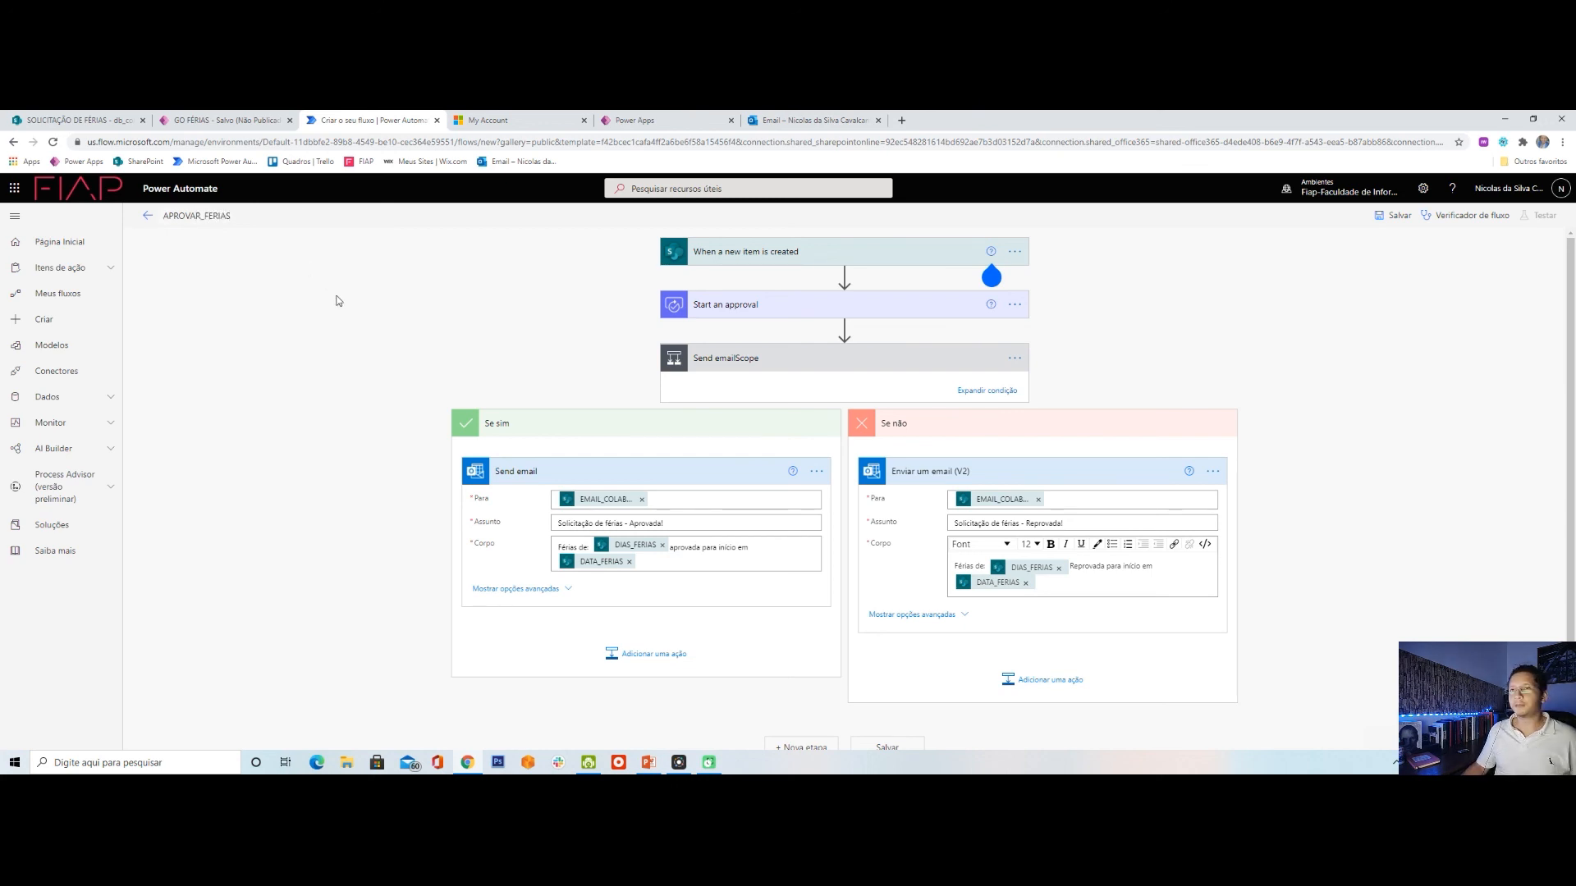
left_click(1394, 216)
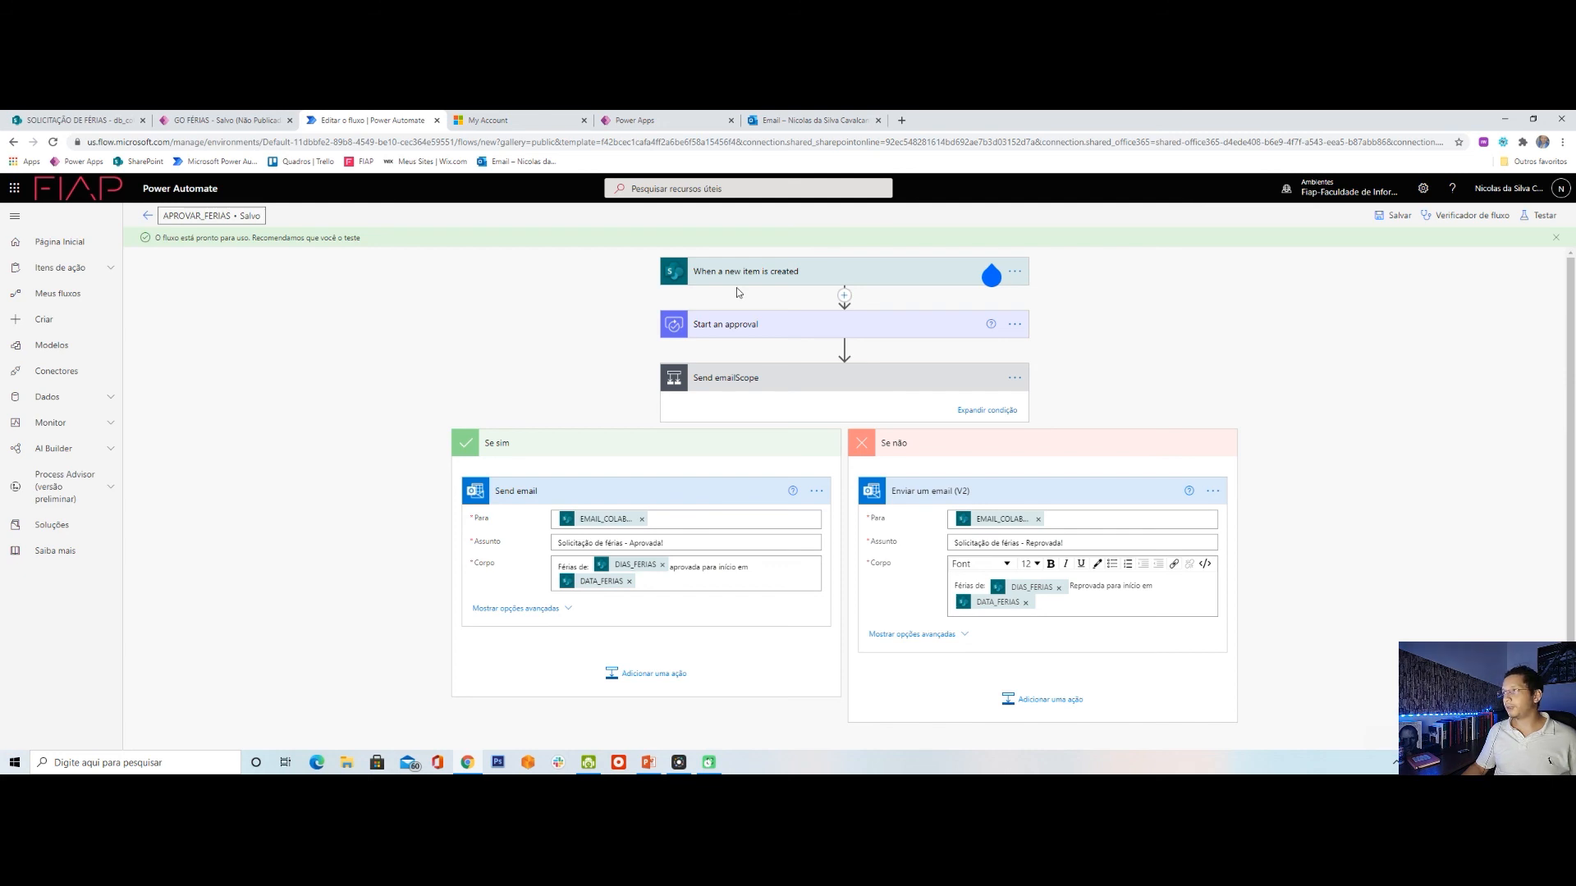
Start a manual test of the APROVAR_FERIAS flow and return to the flow's details page.
left_click(1540, 215)
left_click(1422, 294)
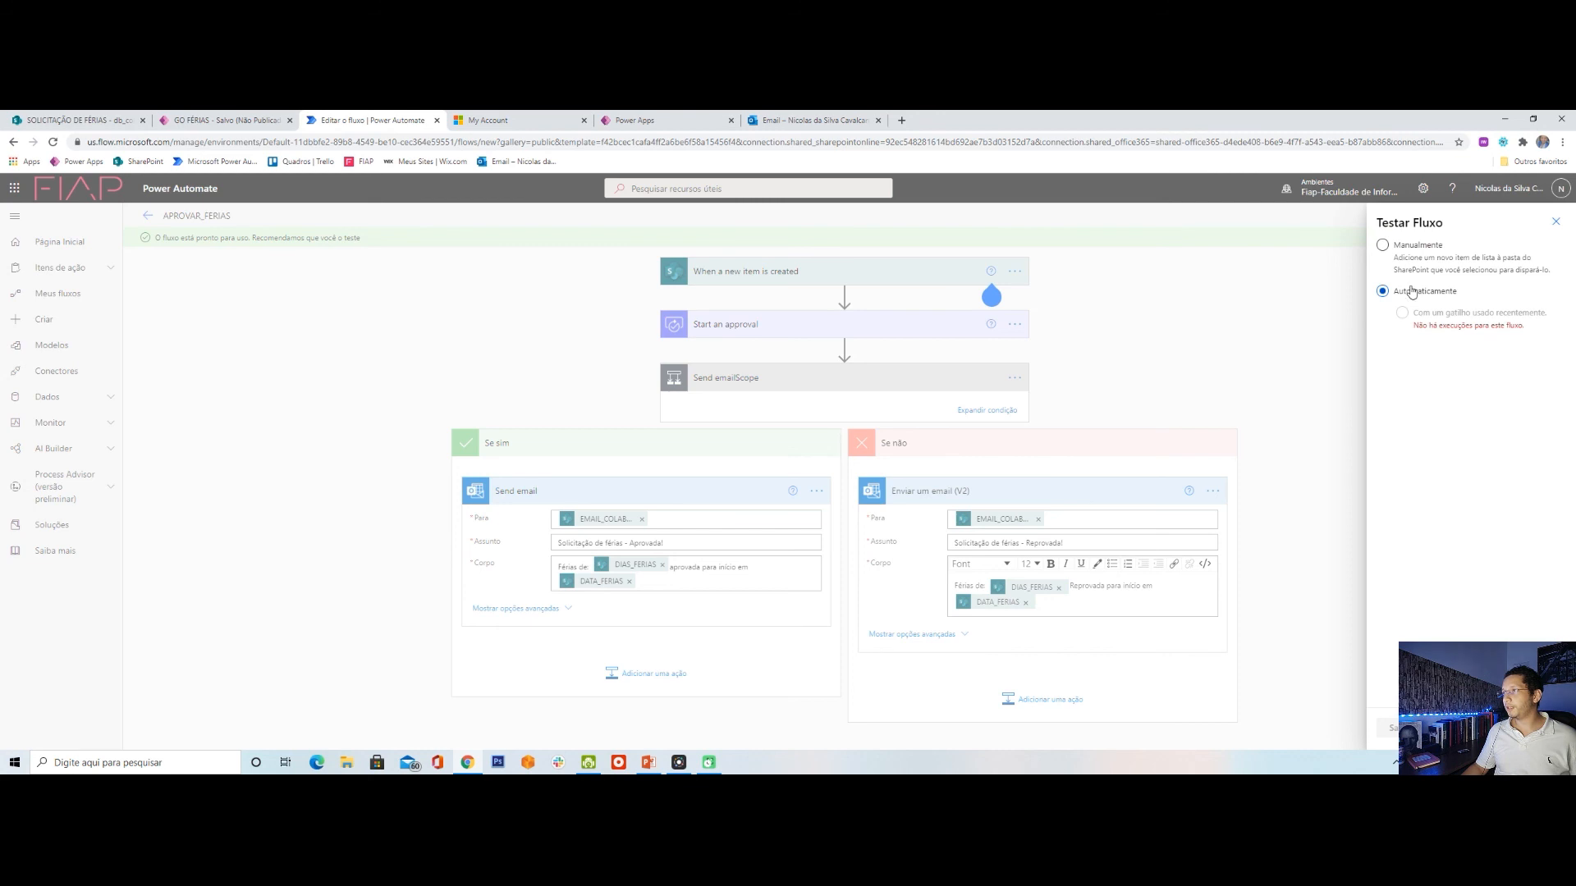
left_click(1409, 248)
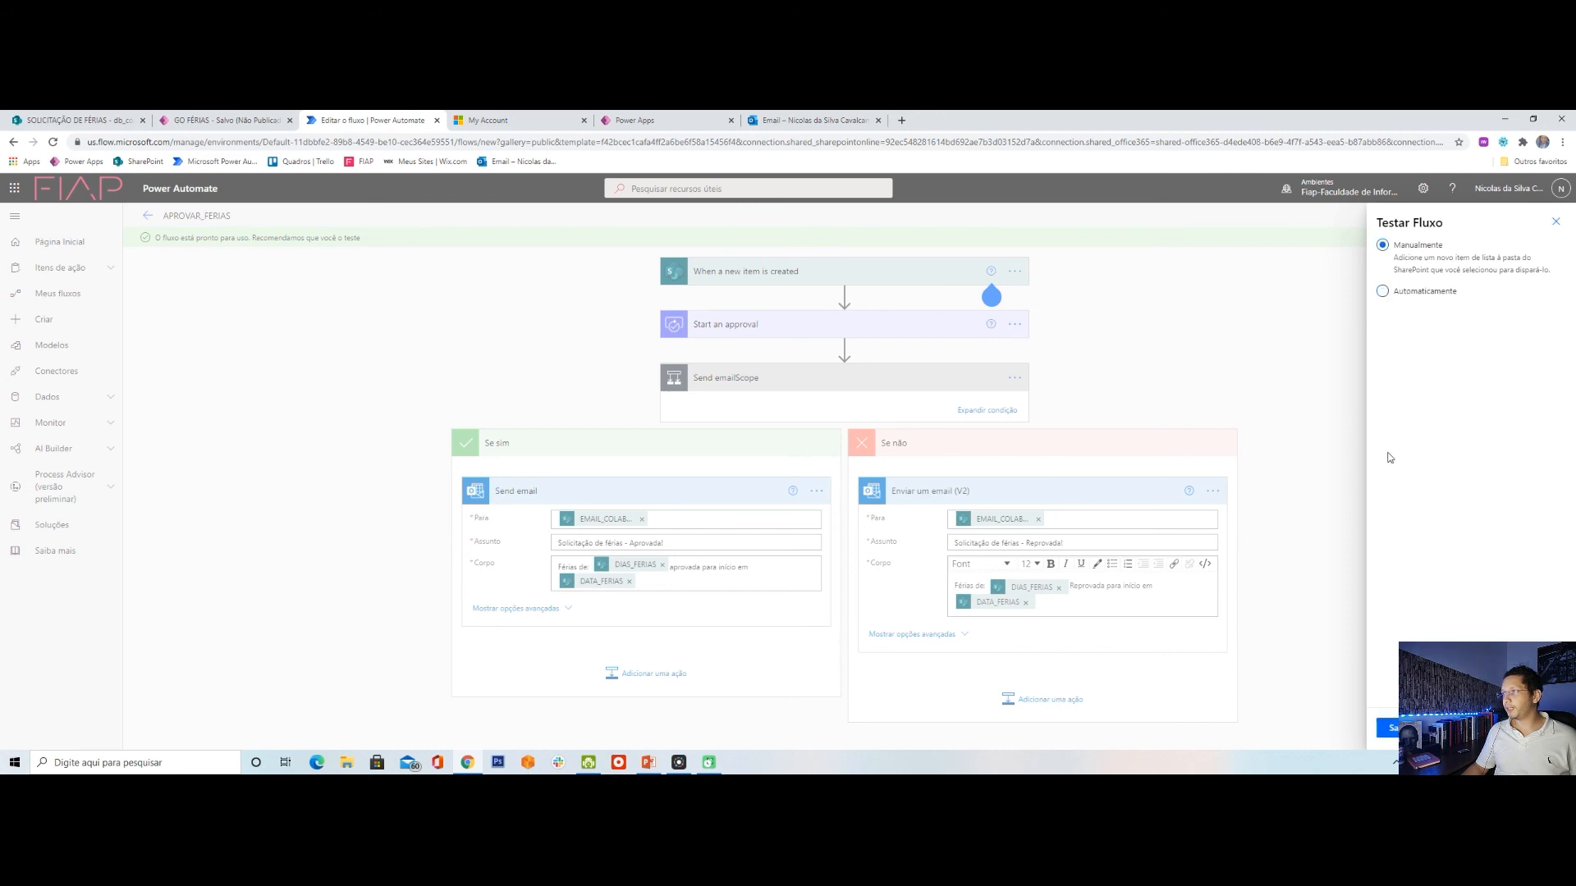
left_click(1387, 728)
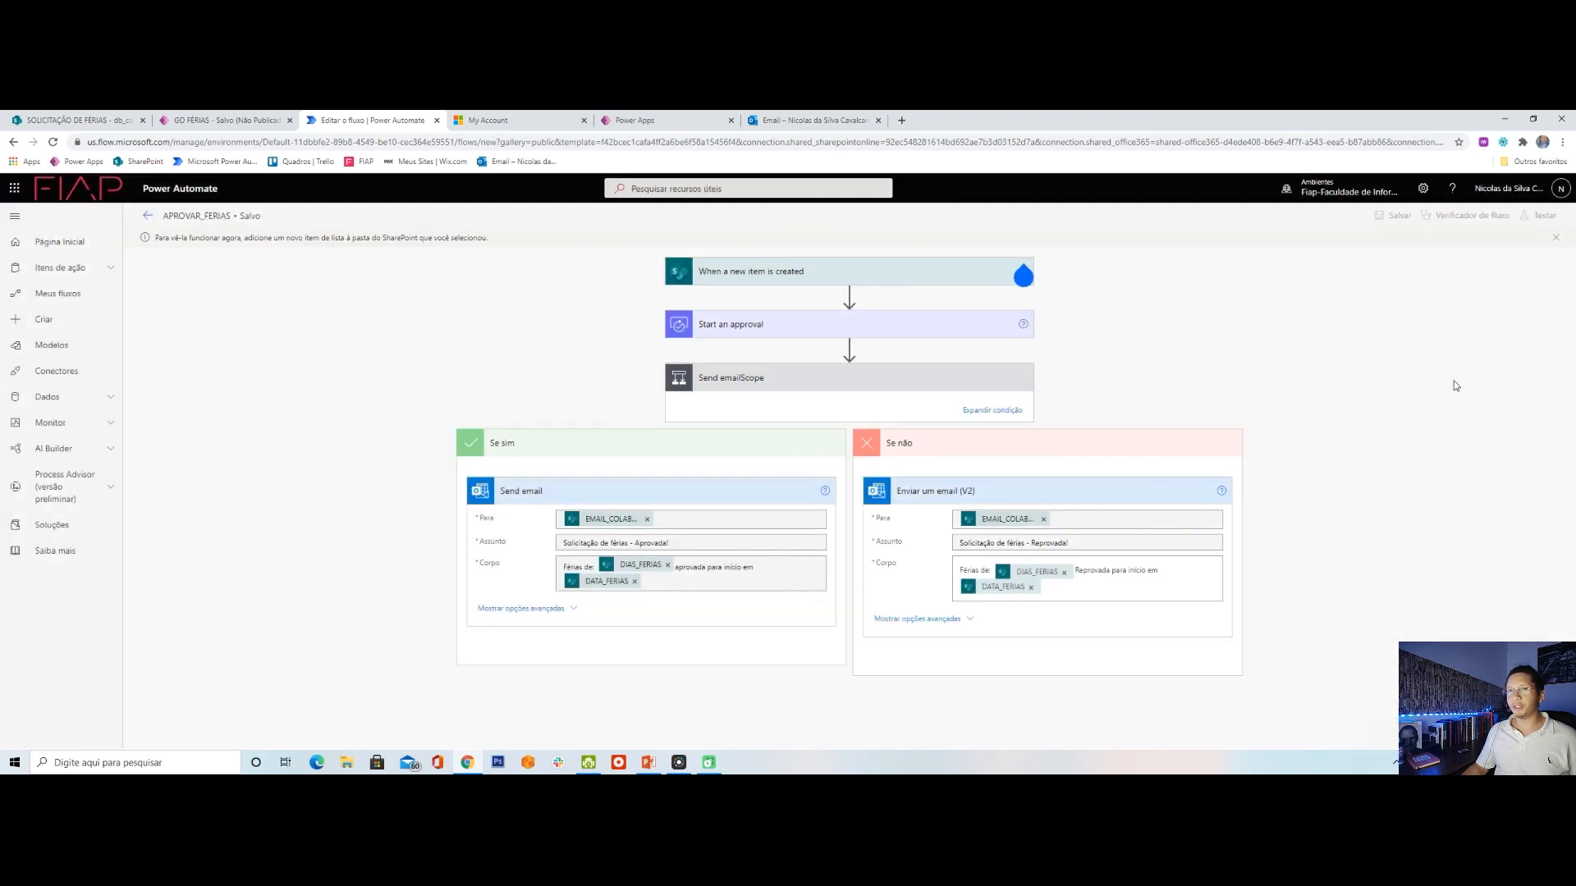
left_click(148, 217)
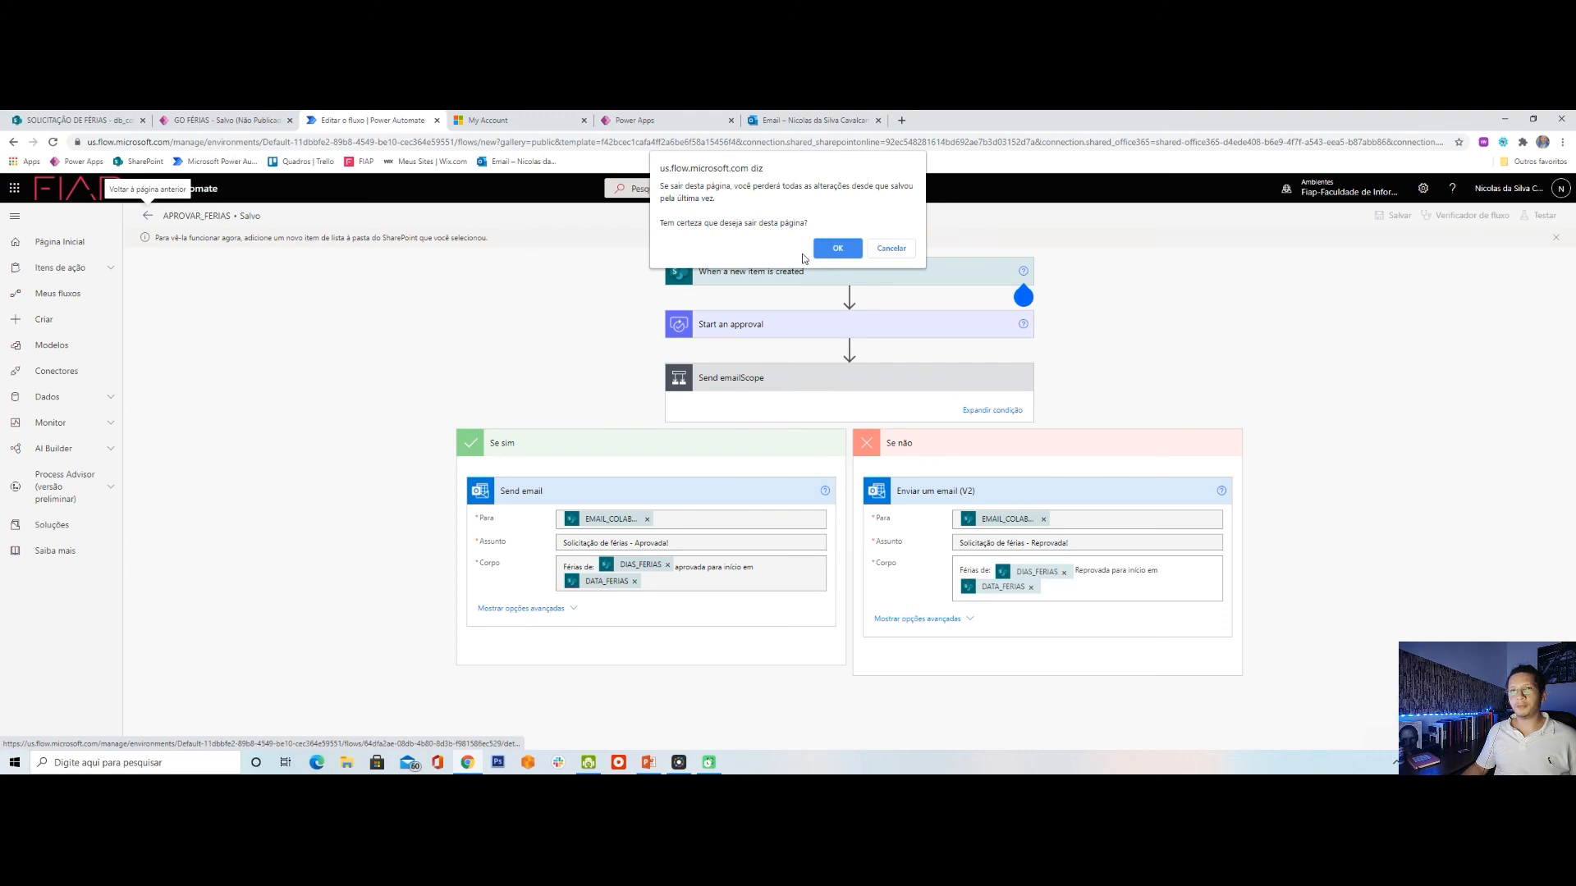
left_click(825, 250)
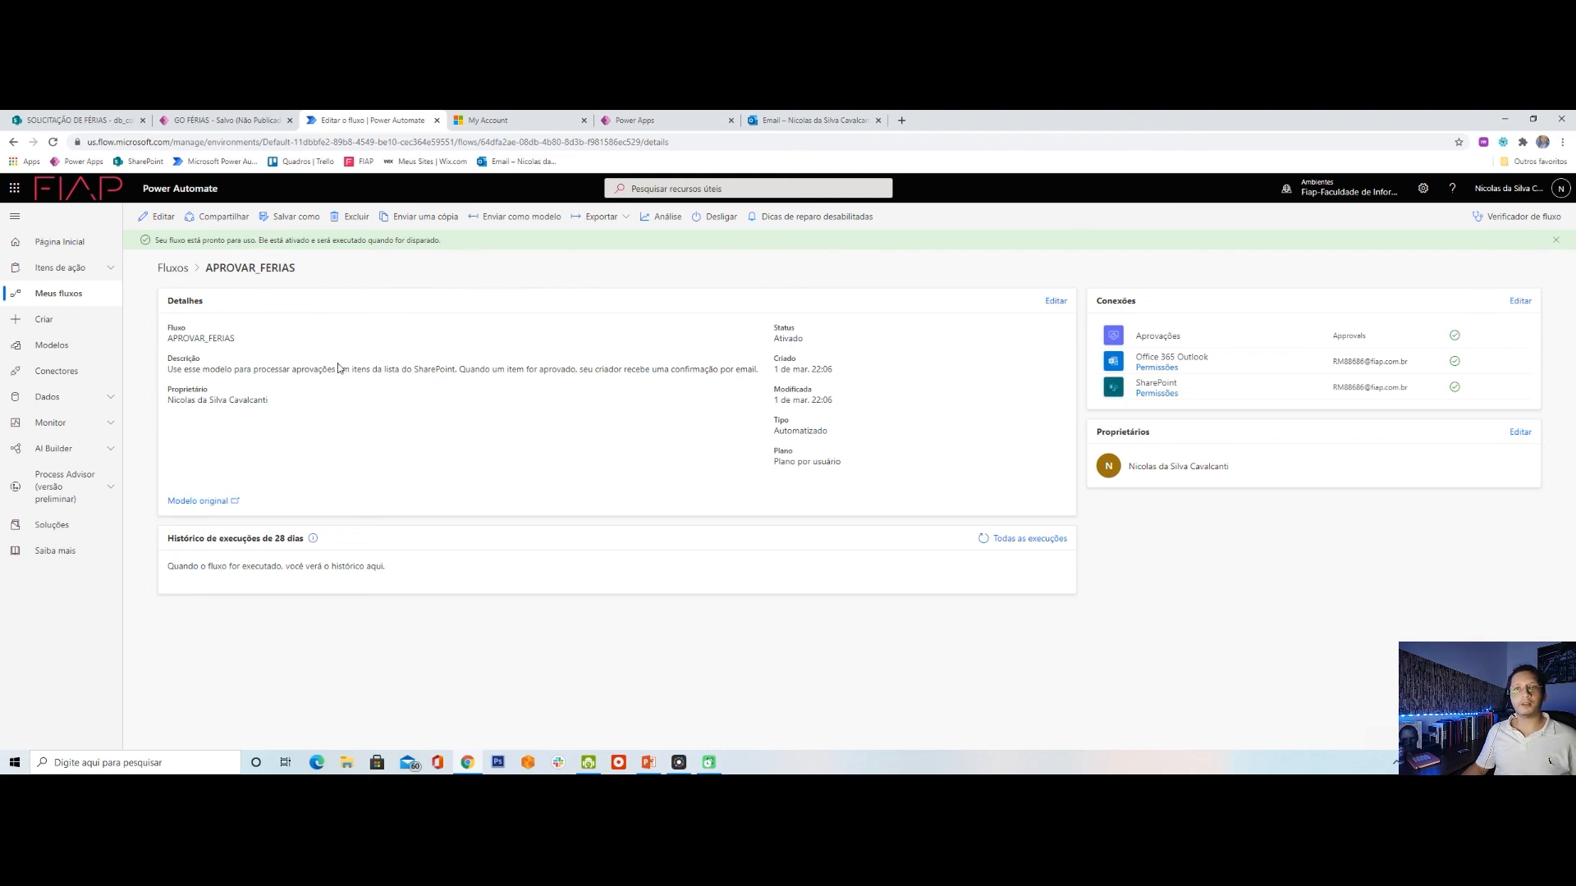
Switch to the GO FÉRIAS app in Power Apps, restart its preview and start a new vacation request.
left_click(218, 117)
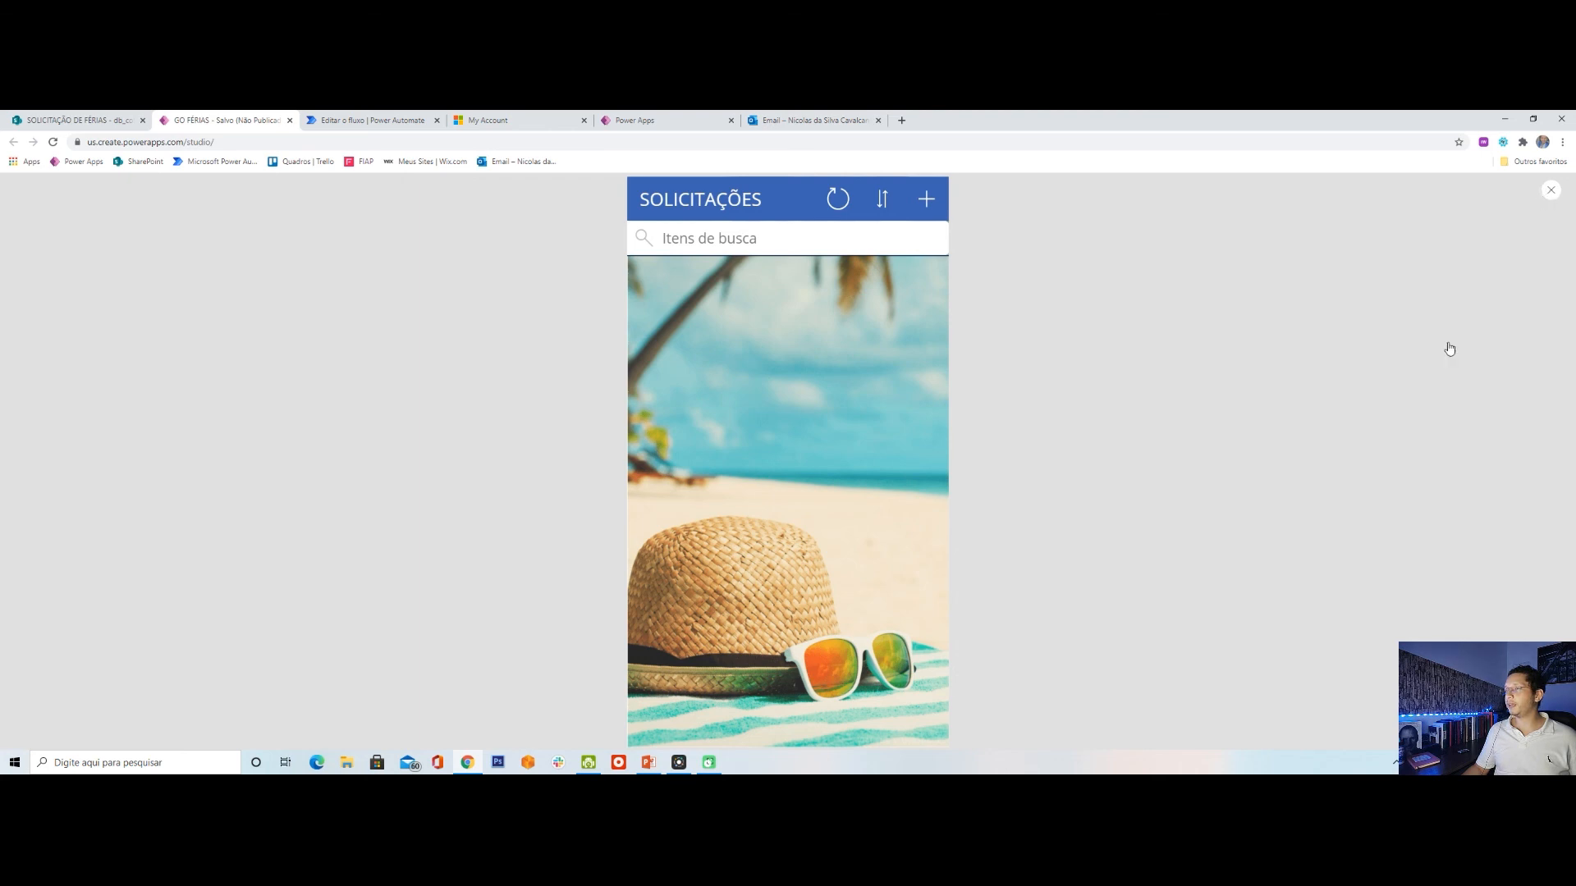
key("Escape")
key("Return")
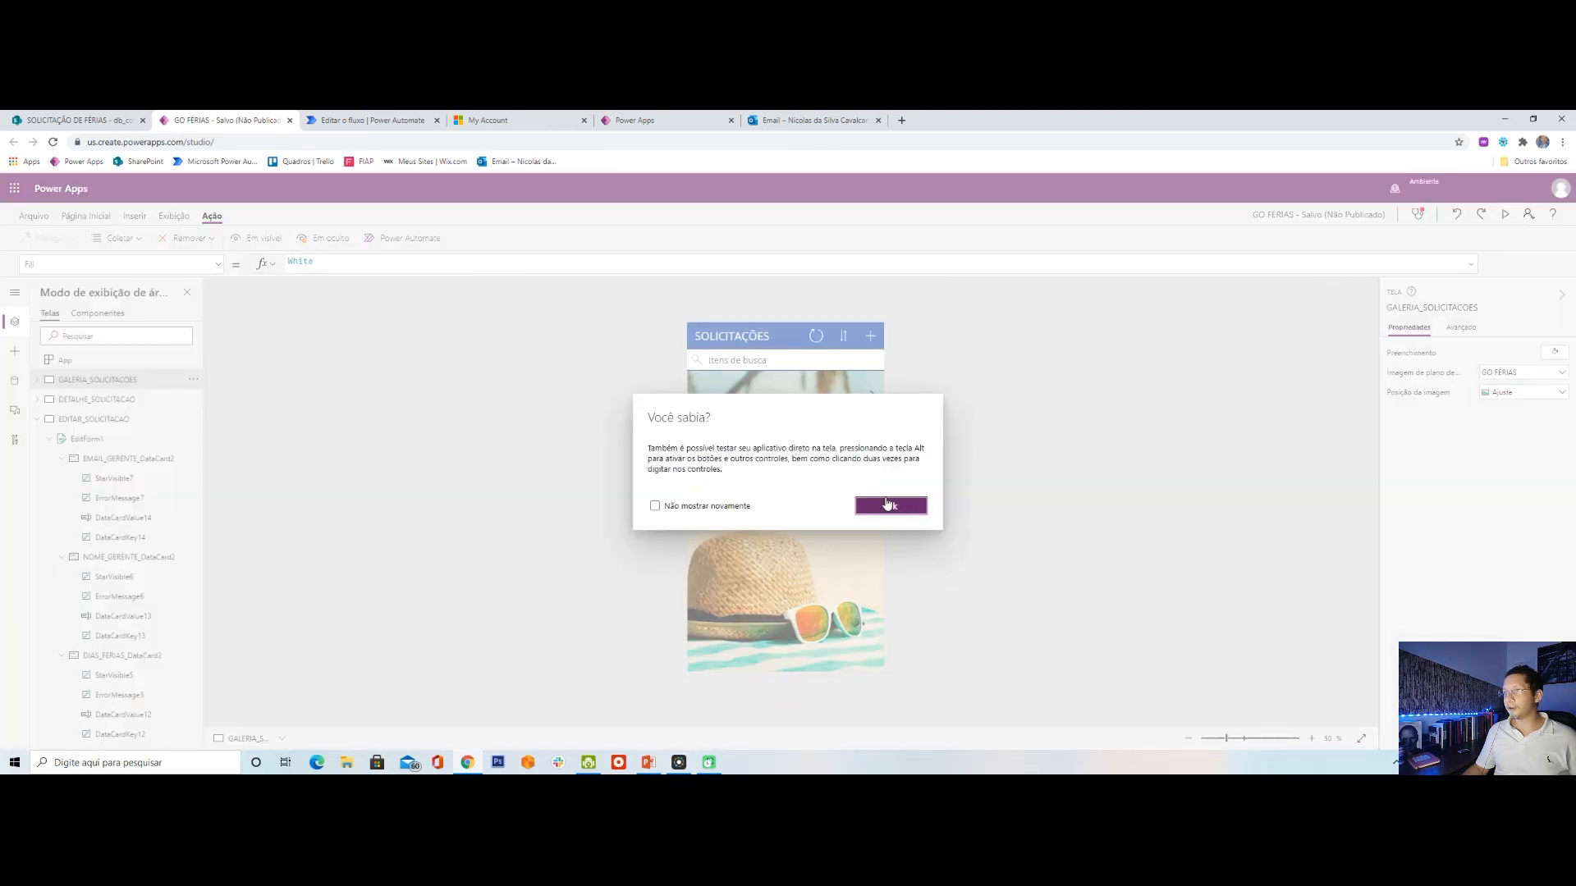
left_click(1507, 215)
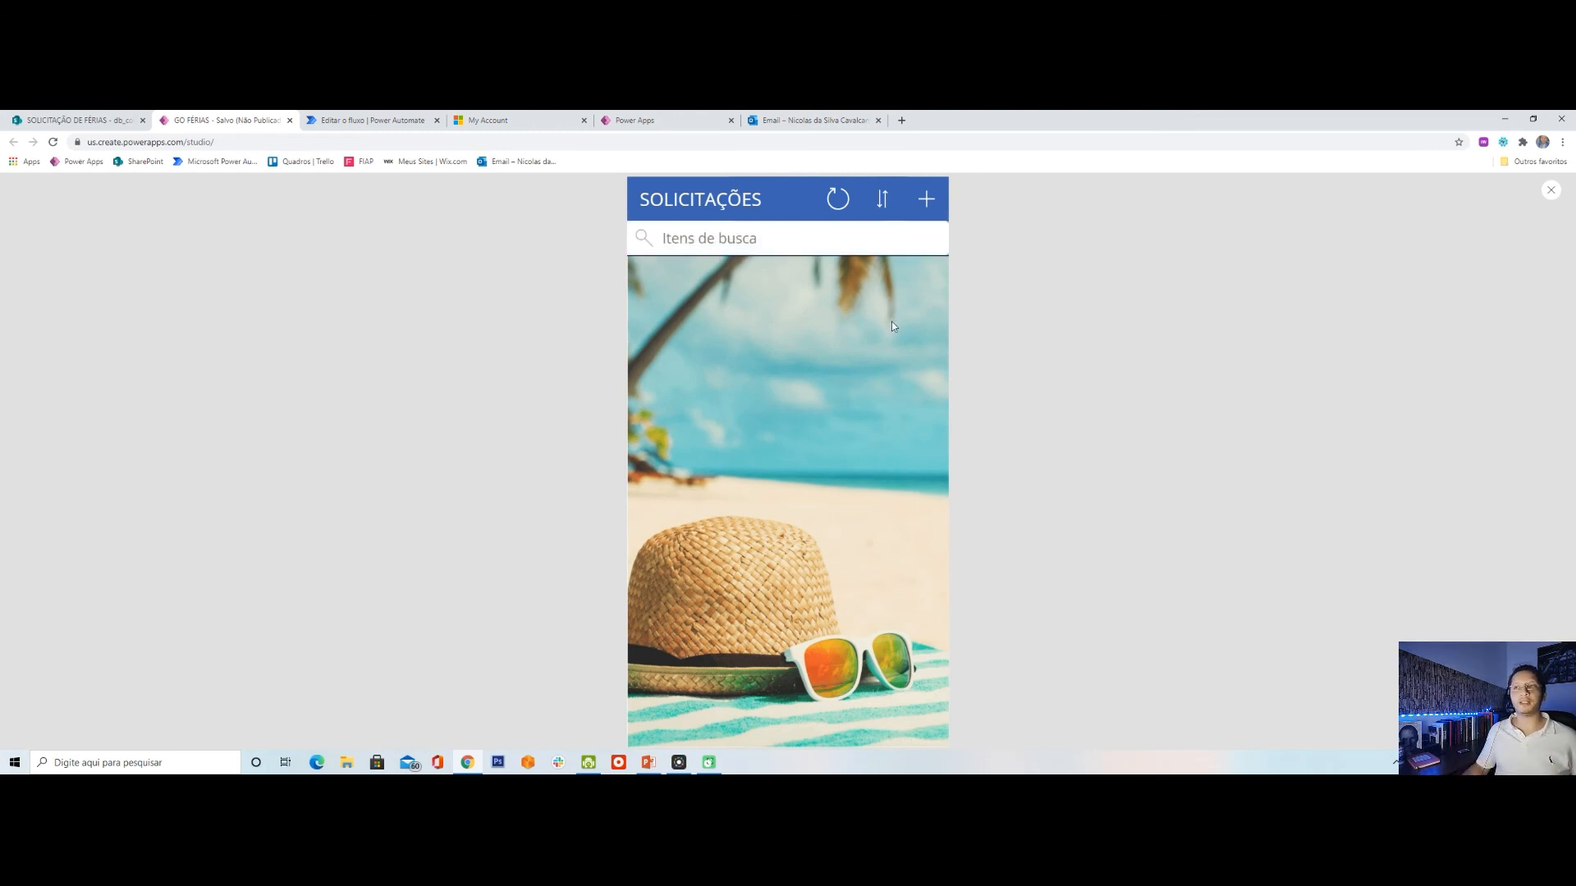
left_click(925, 202)
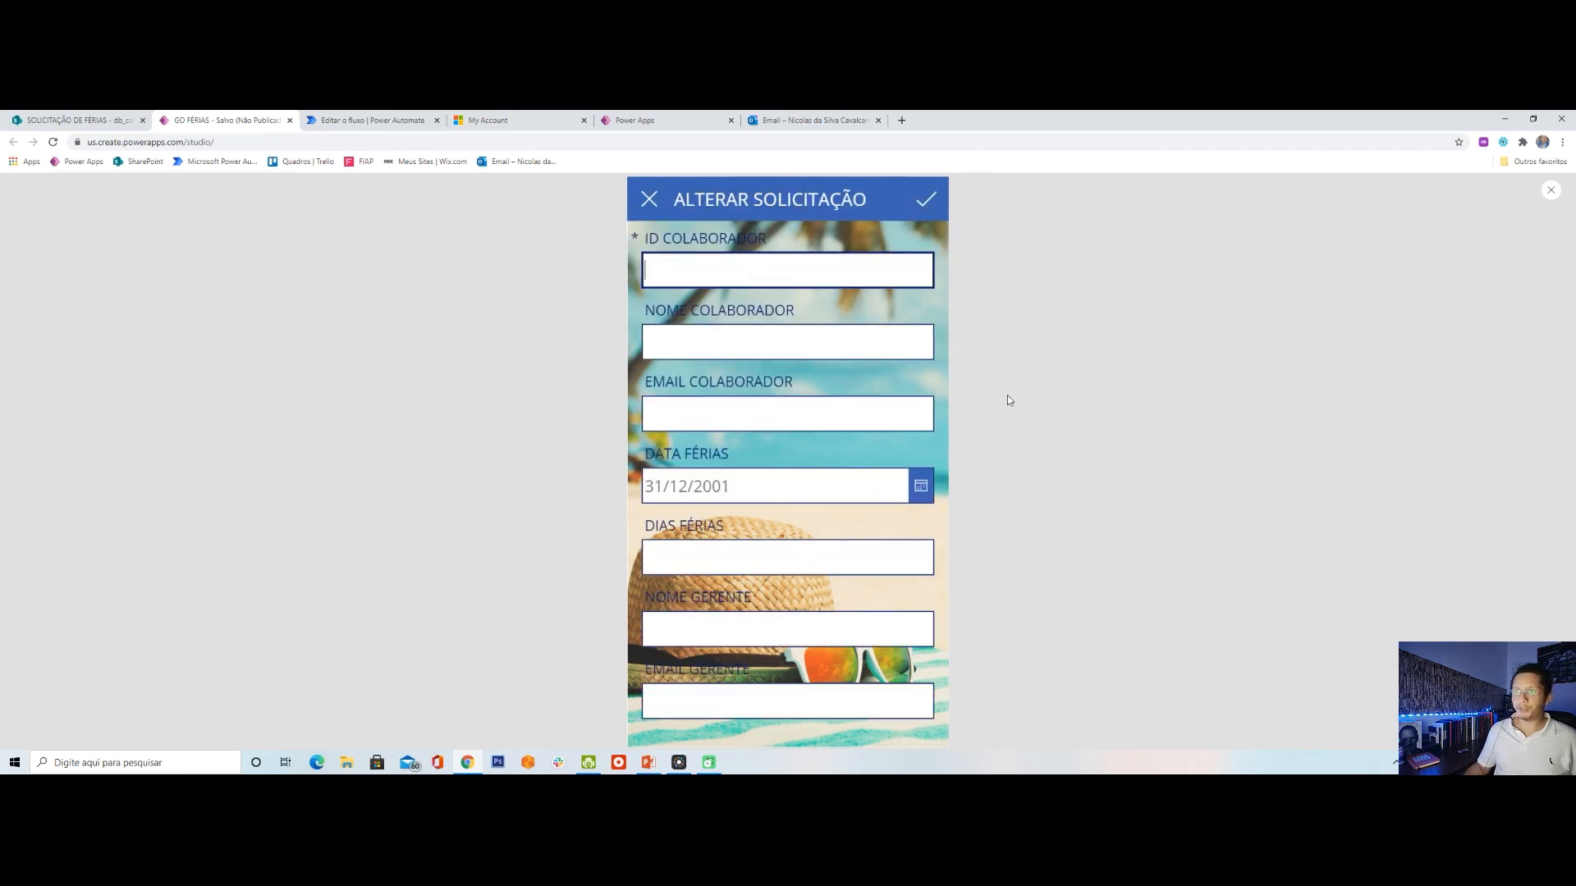
Fill in the request's employee ID, employee name and employee e-mail.
type("123")
left_click(710, 331)
type("NICOLAS")
key("Tab")
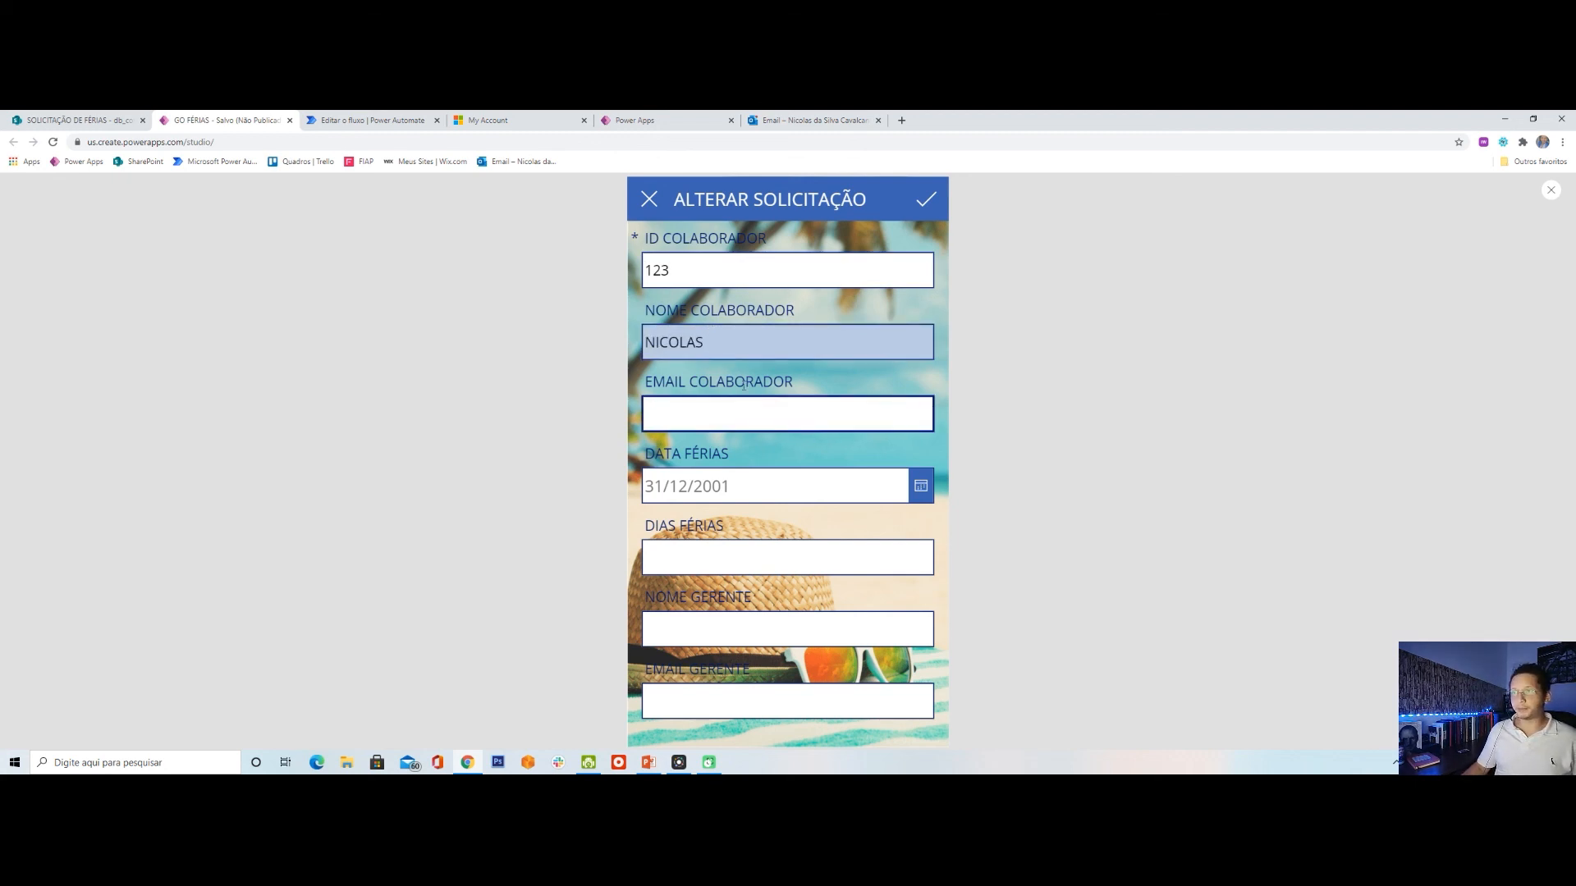
key("ctrl+v")
Set the request's DATA FÉRIAS to 31/03/2021 and DIAS FÉRIAS to 15.
left_click(919, 490)
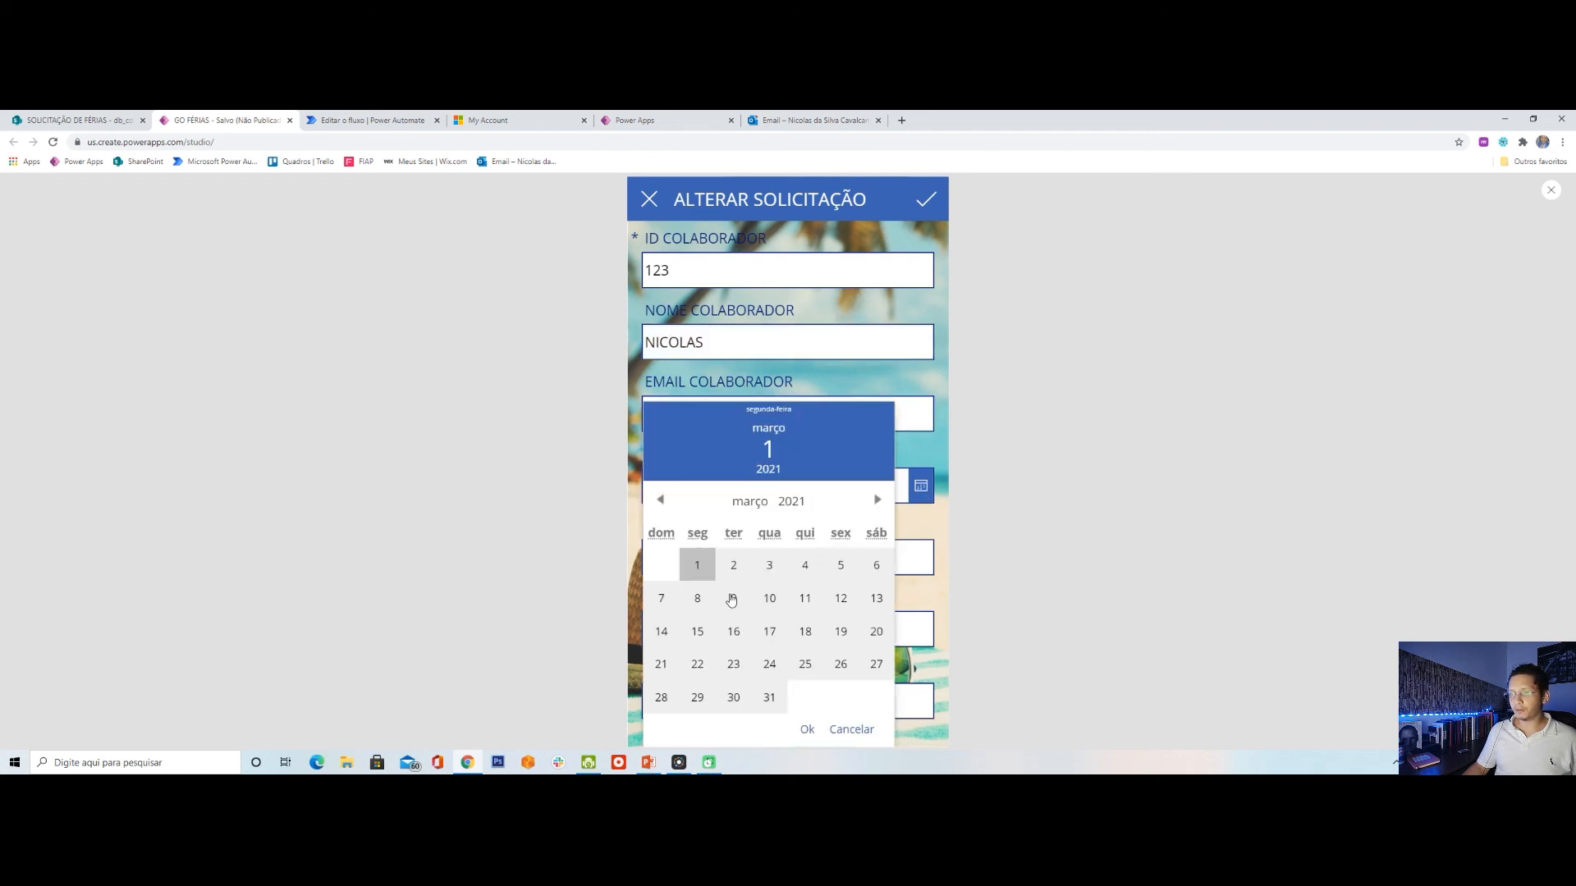
left_click(769, 696)
left_click(805, 735)
left_click(771, 560)
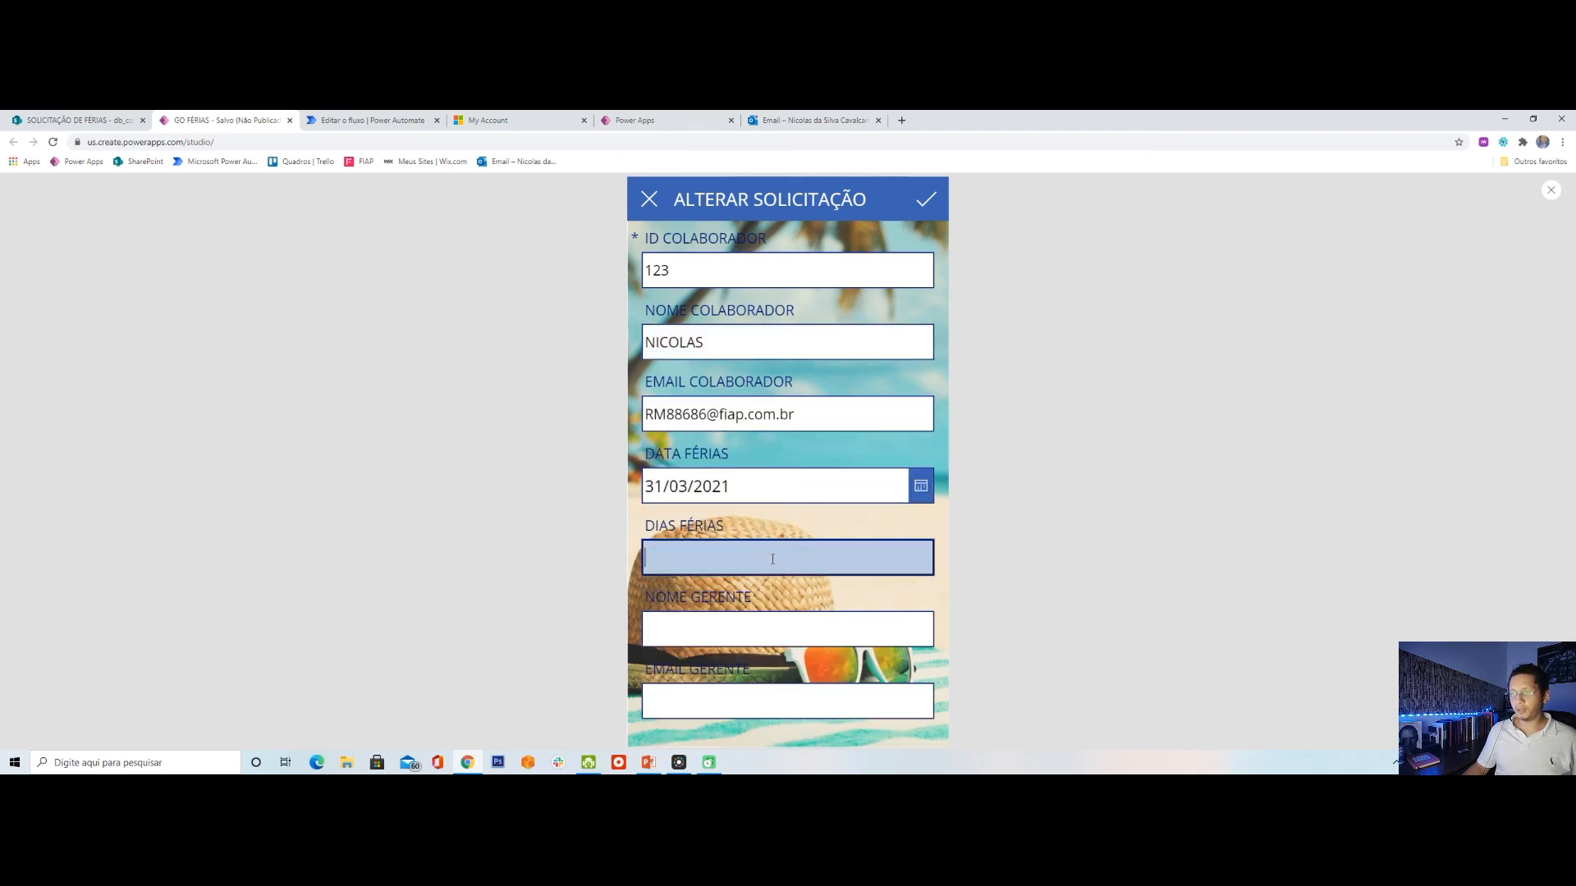
type("15")
Enter GERENTE as the manager name, fill in the manager's e-mail and submit the request.
left_click(782, 623)
type("GERENTE")
left_click(781, 706)
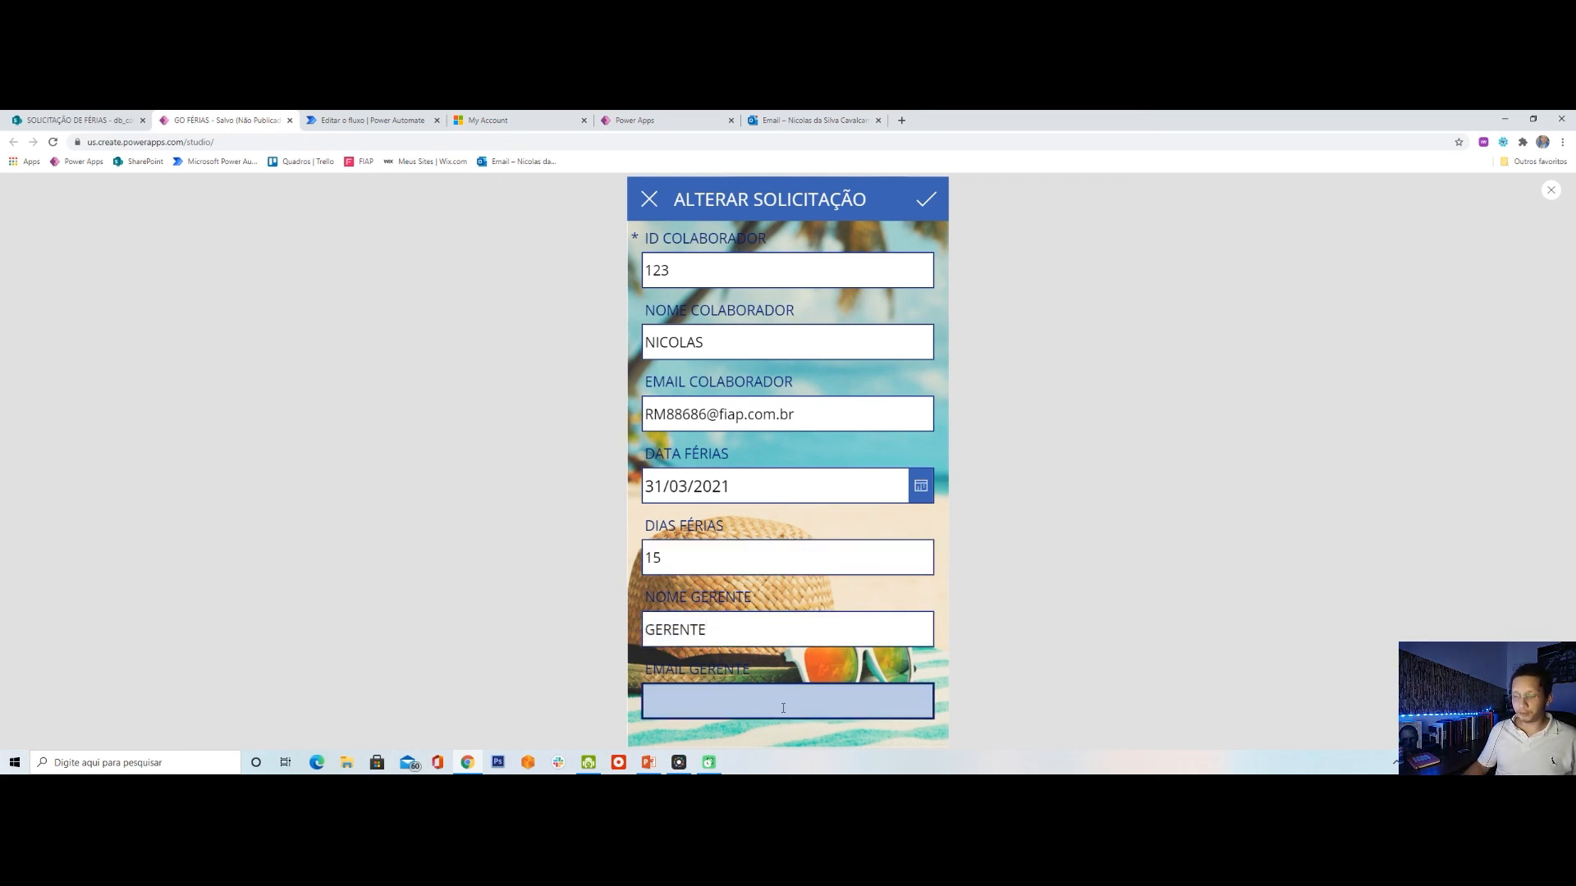
key("ctrl+v")
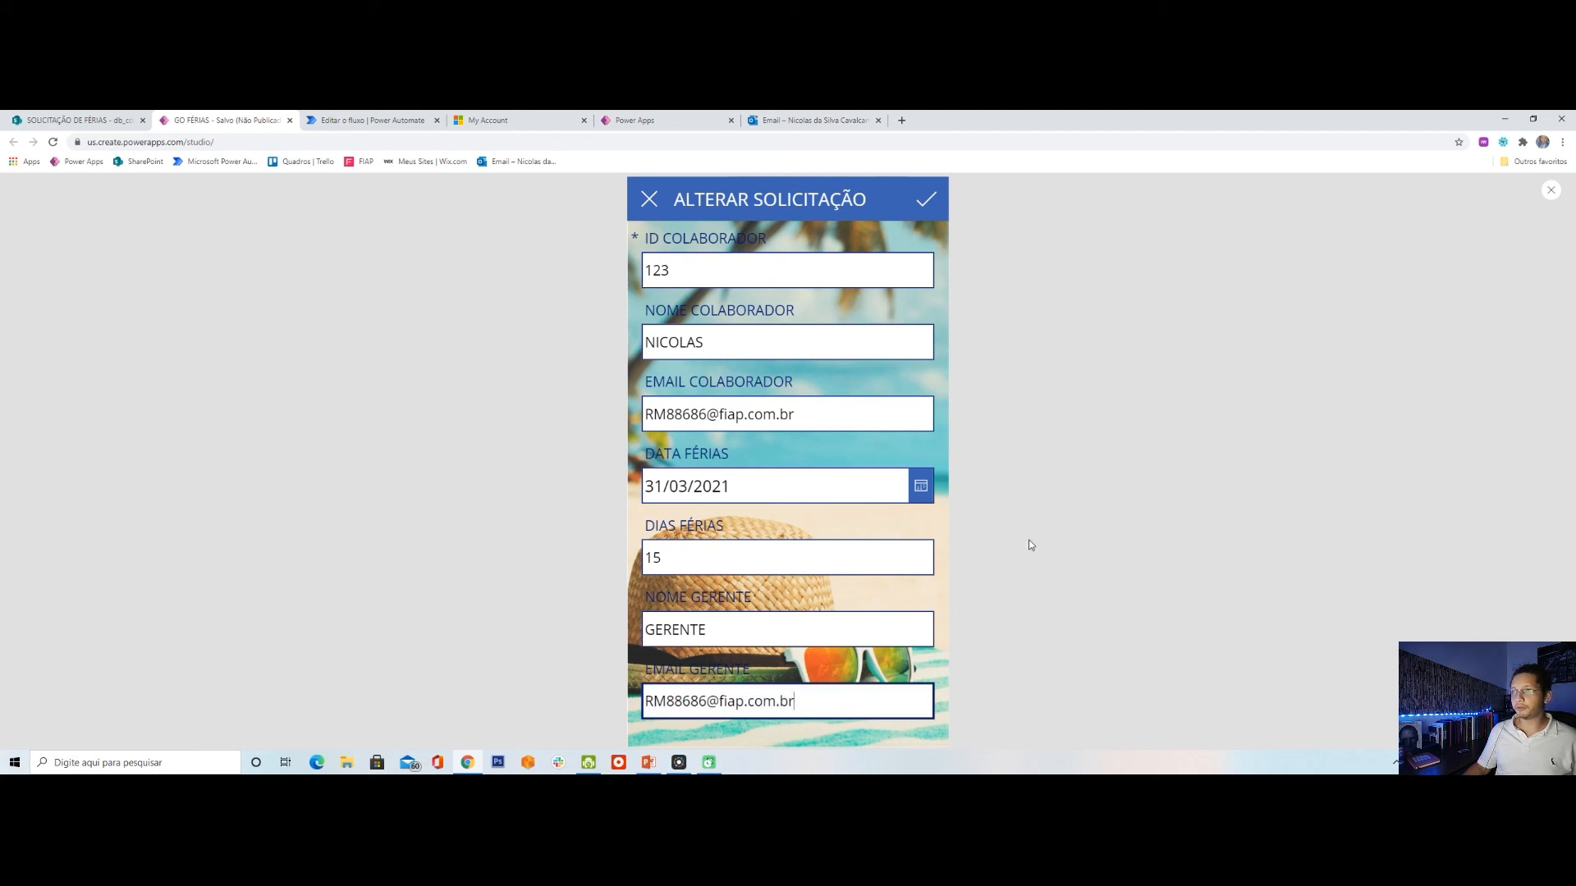
left_click(923, 199)
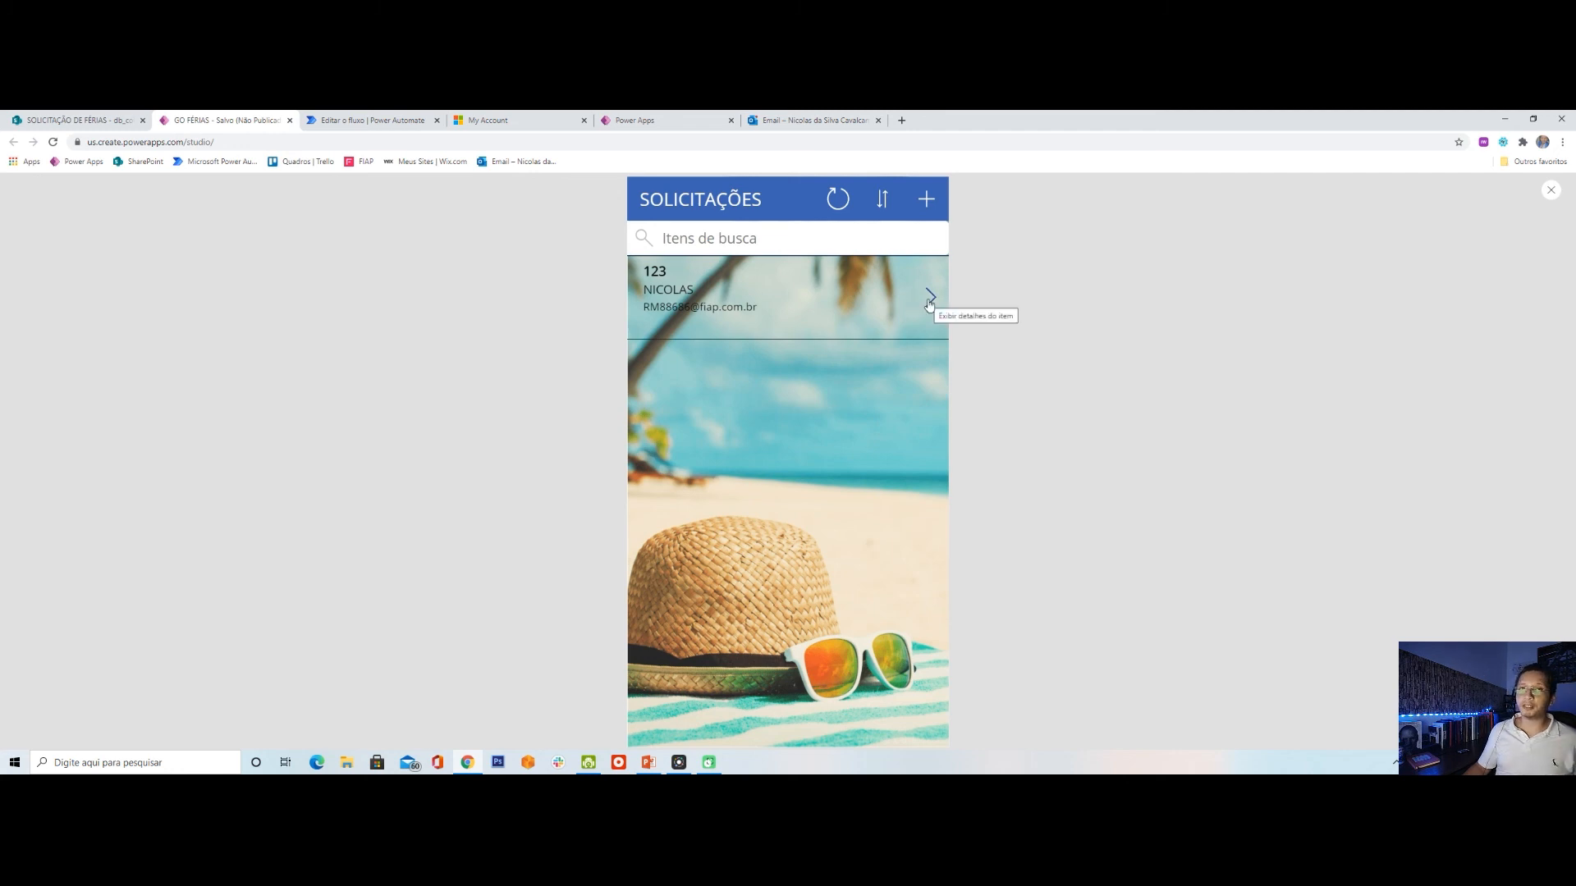
Switch to Outlook and open the Aprovação de Férias message from Microsoft Flow in its own window.
left_click(372, 117)
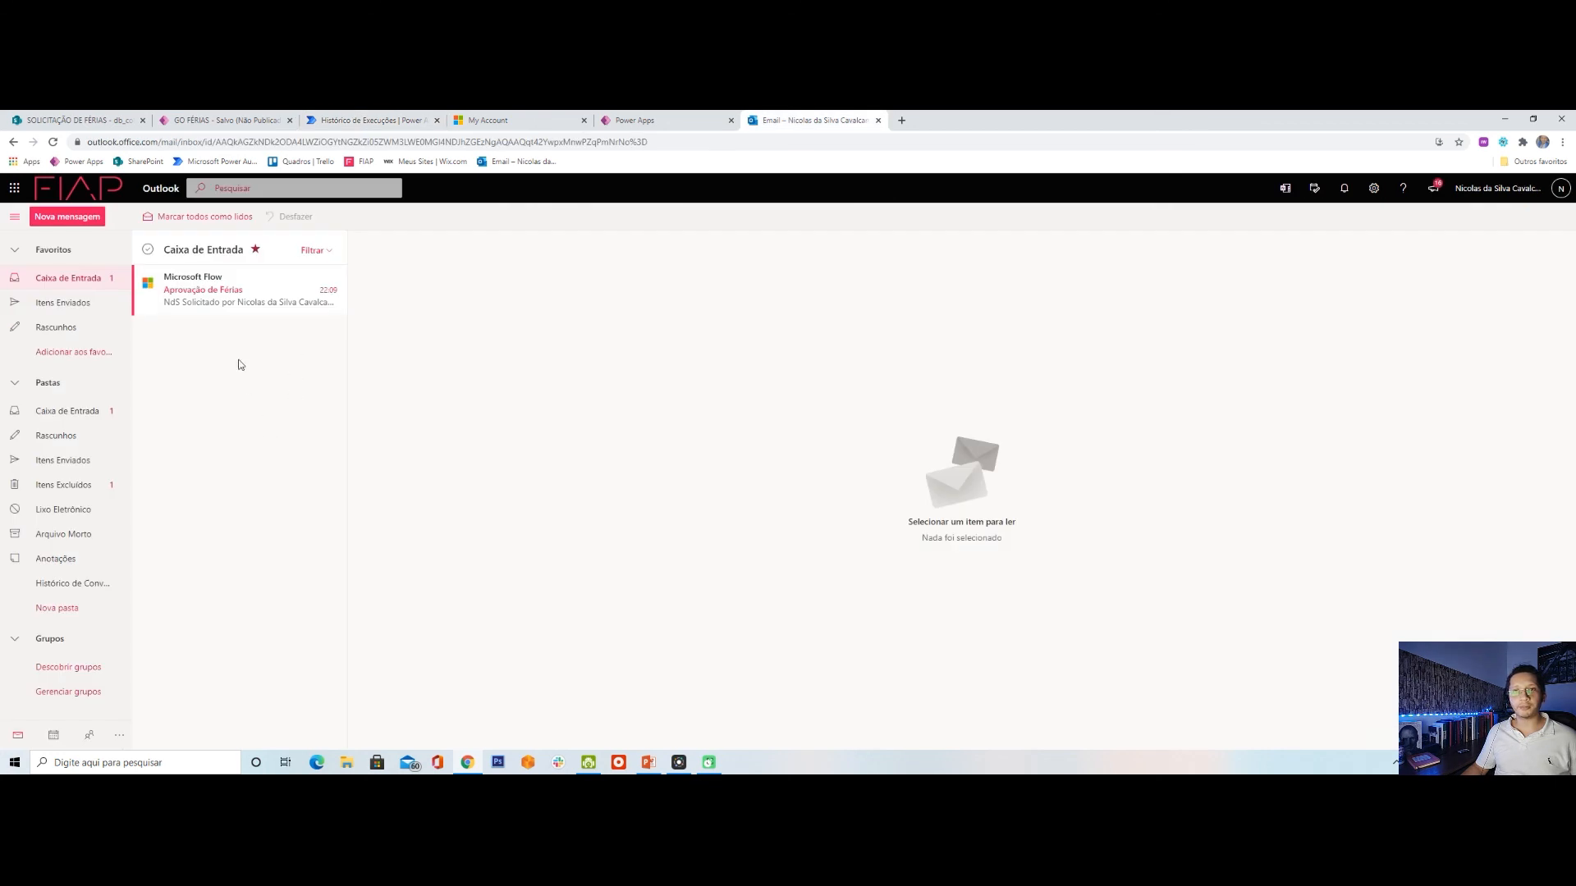
left_click(224, 297)
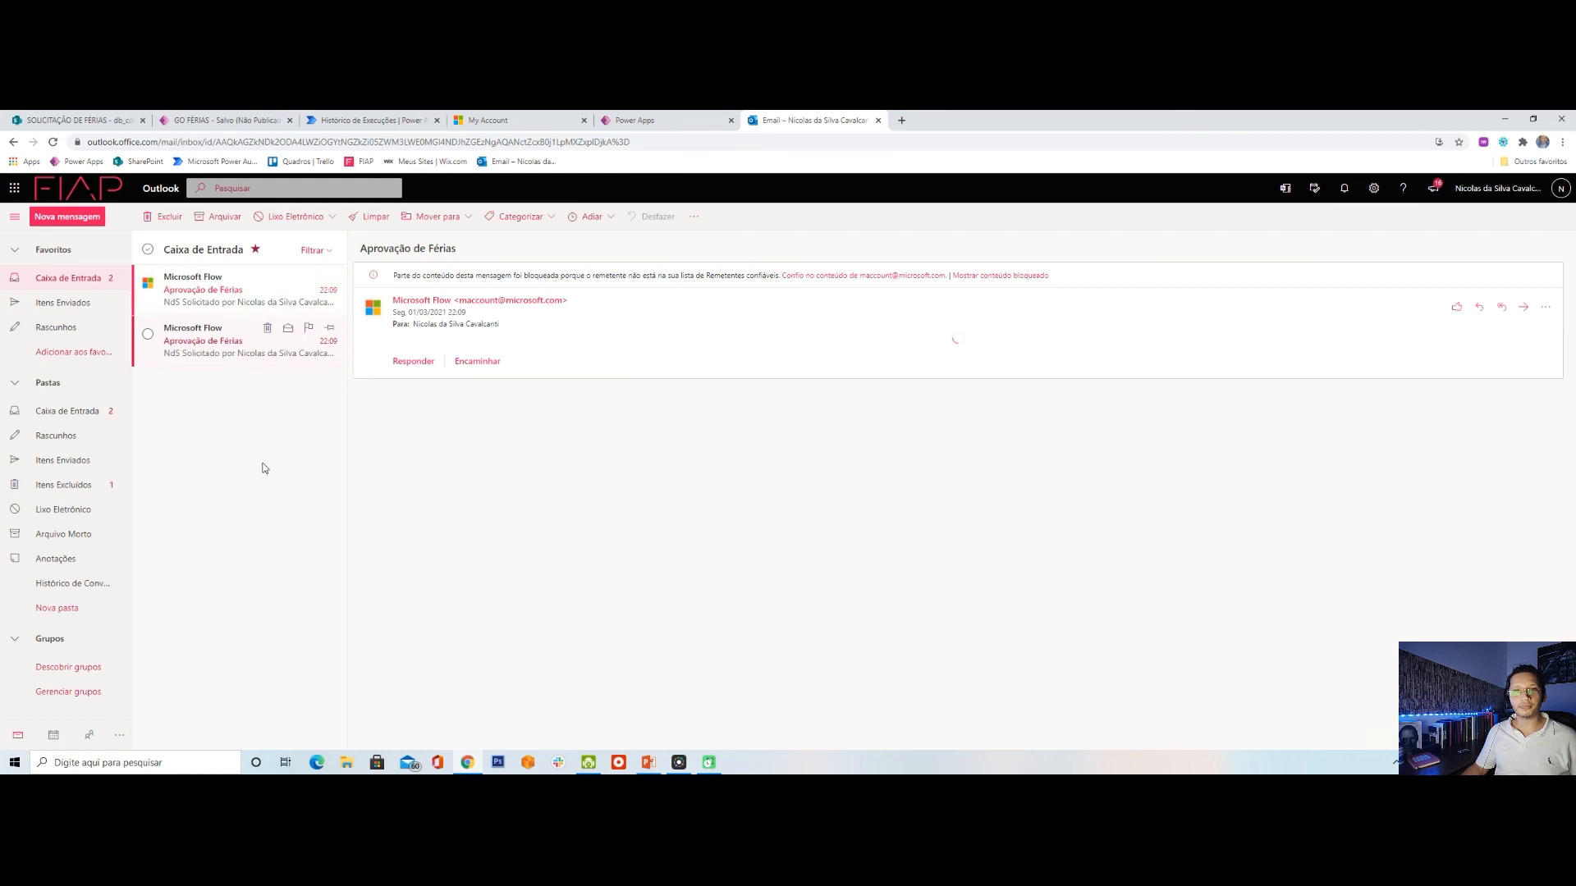
double_click(200, 298)
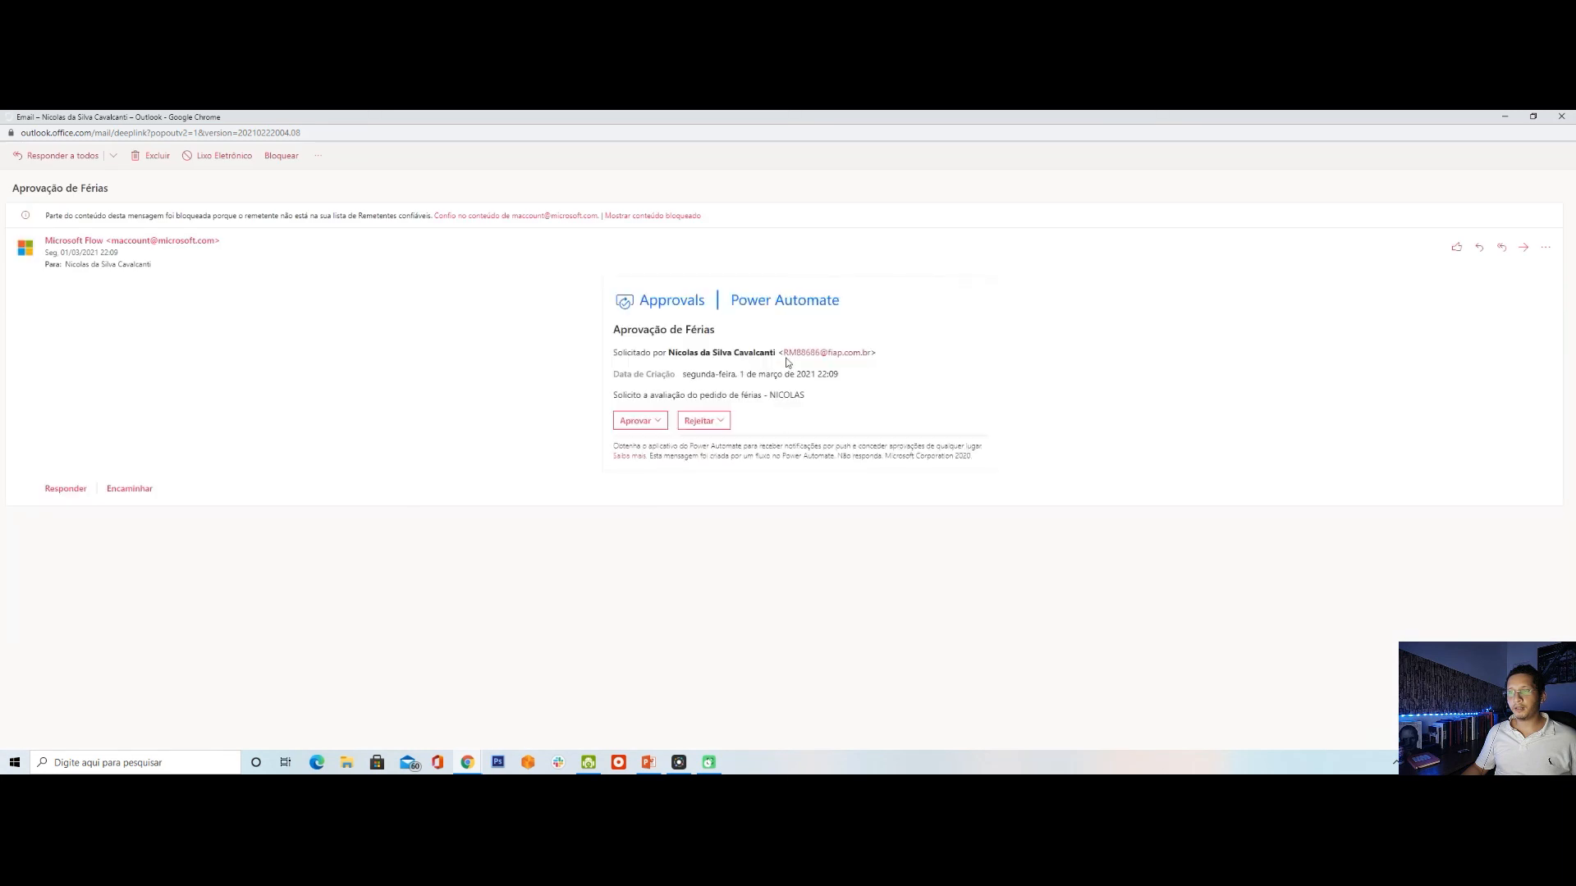
Approve the vacation request with the comment "Férias aprovadas!" and send the response.
left_click(640, 423)
left_click(695, 489)
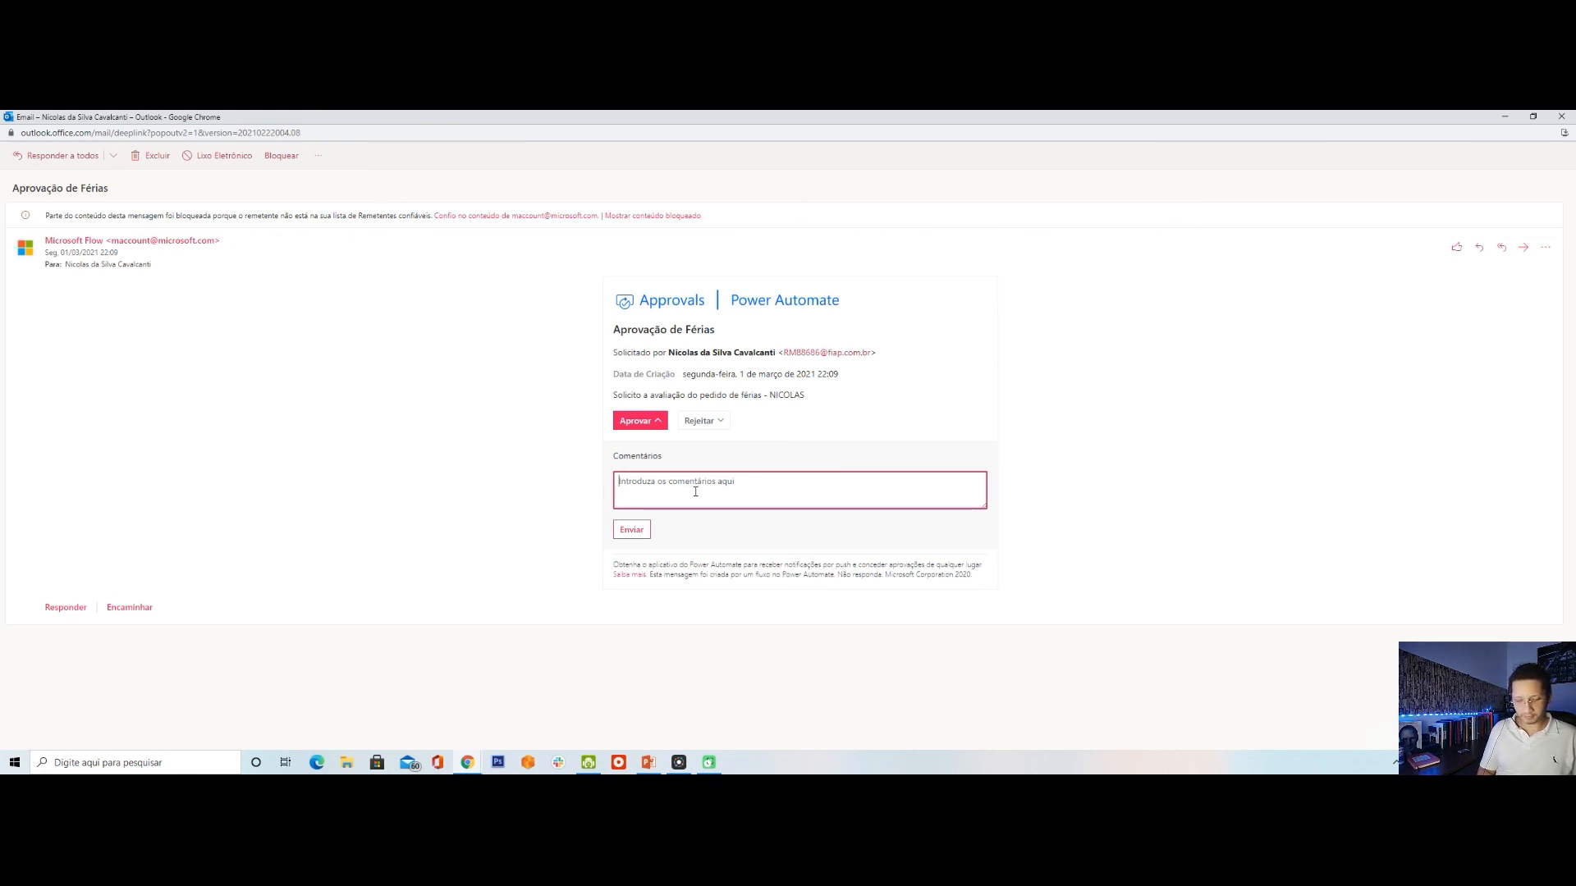
type("F")
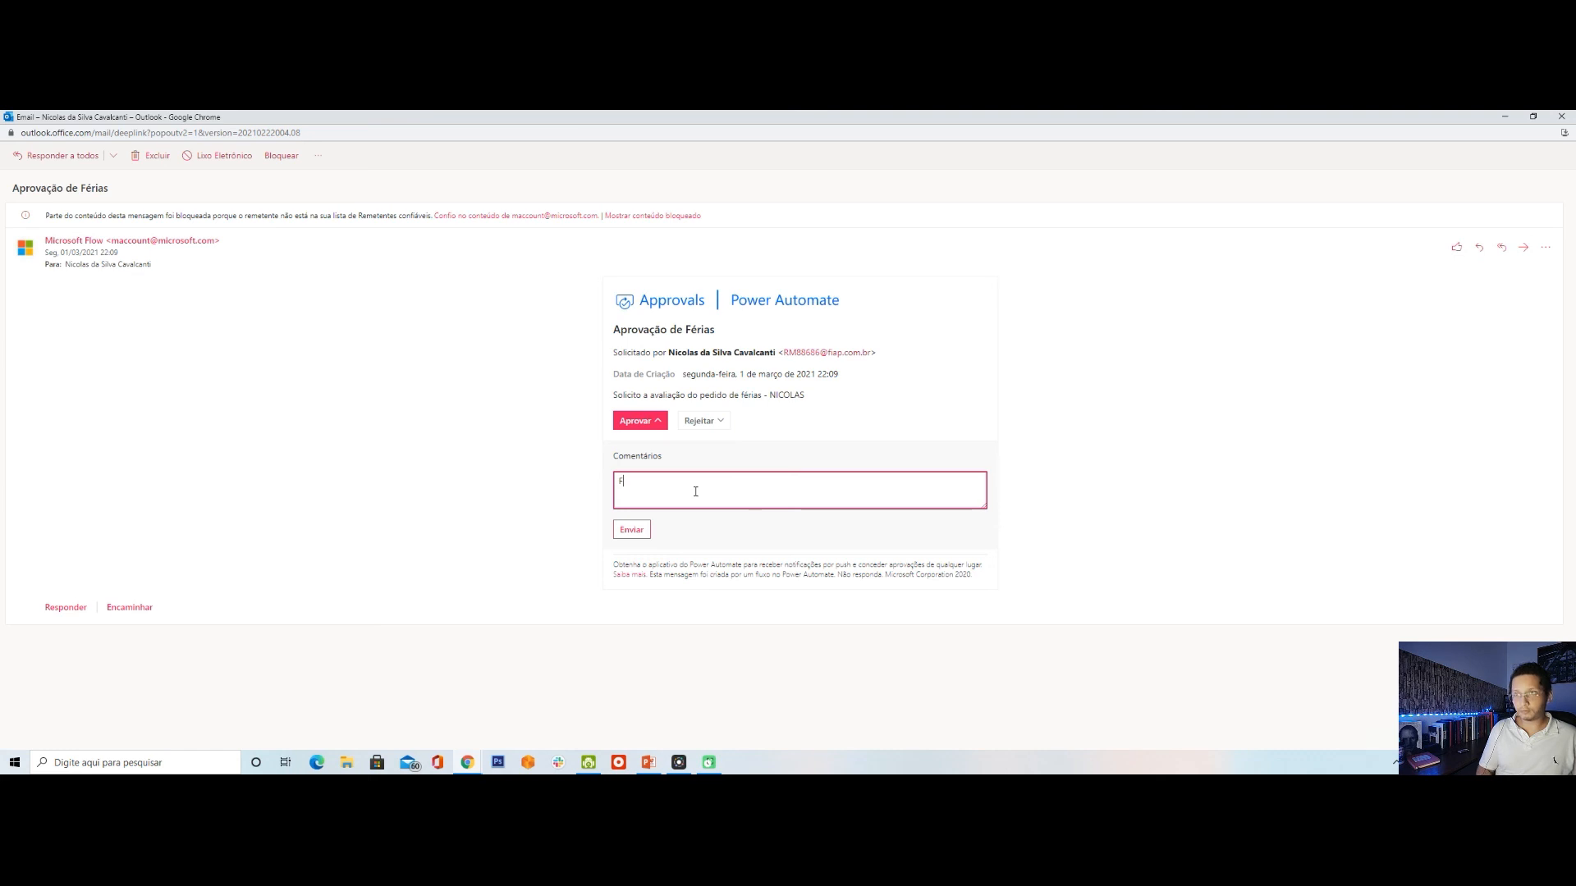
type("érias a")
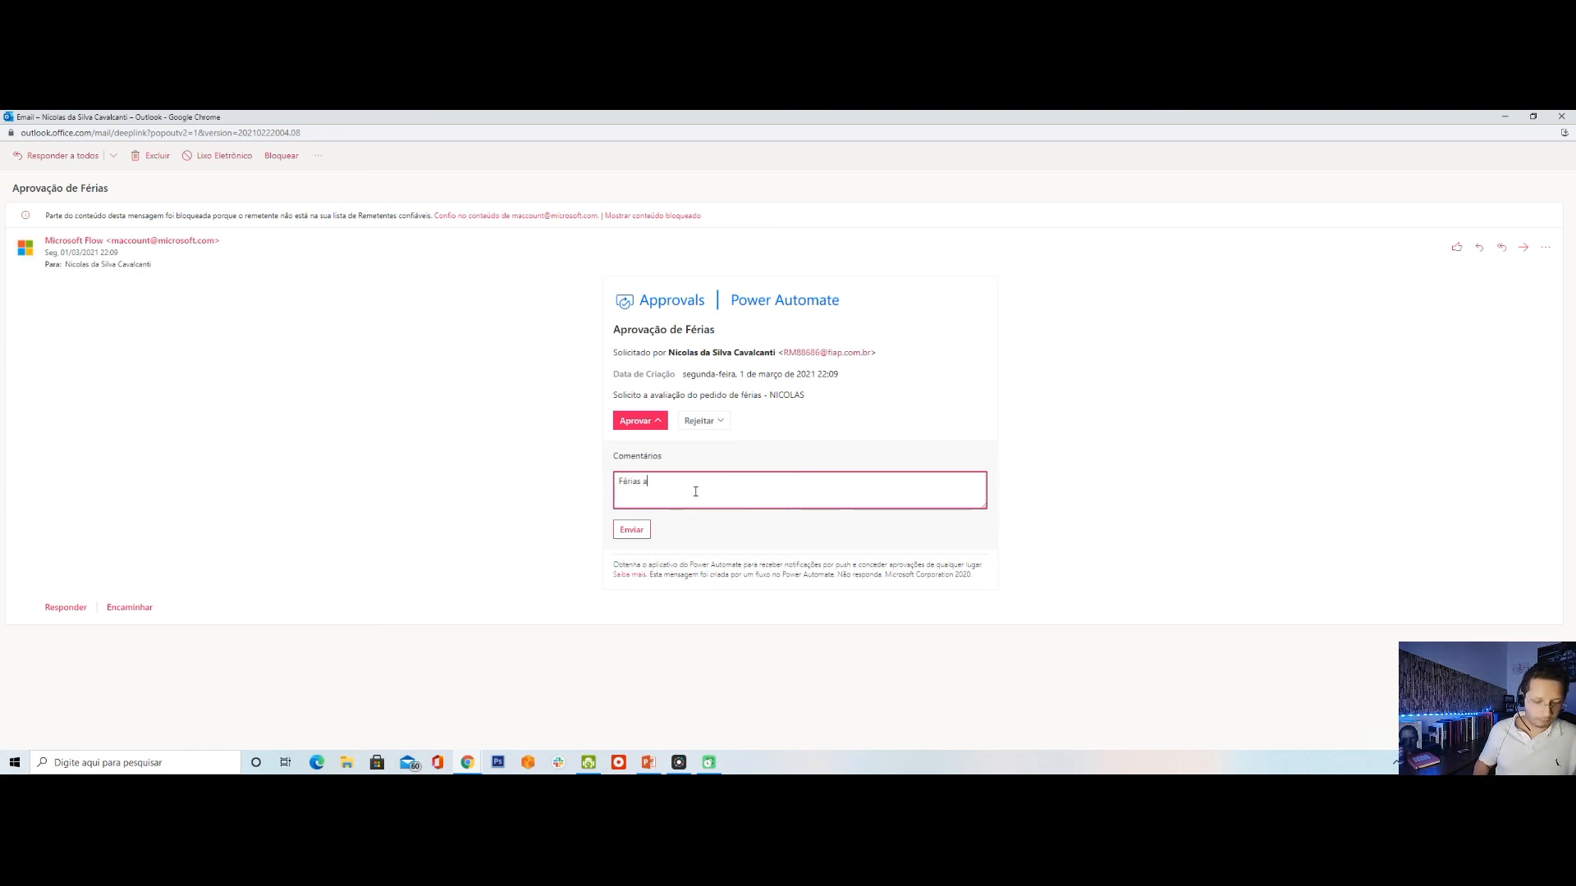
type("provadas")
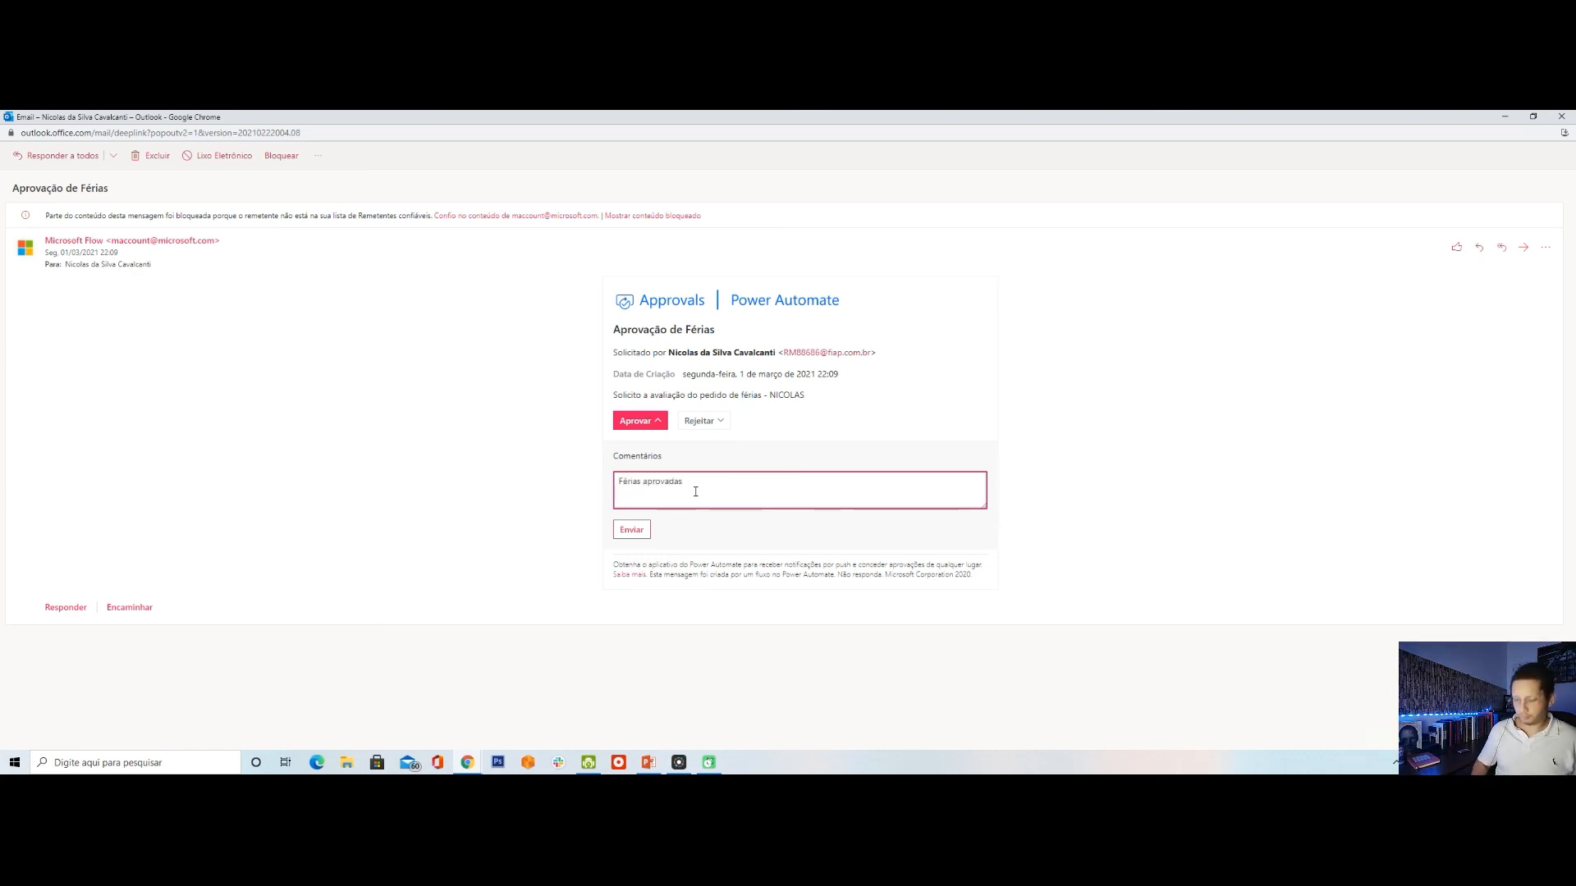
key("Home")
type("1")
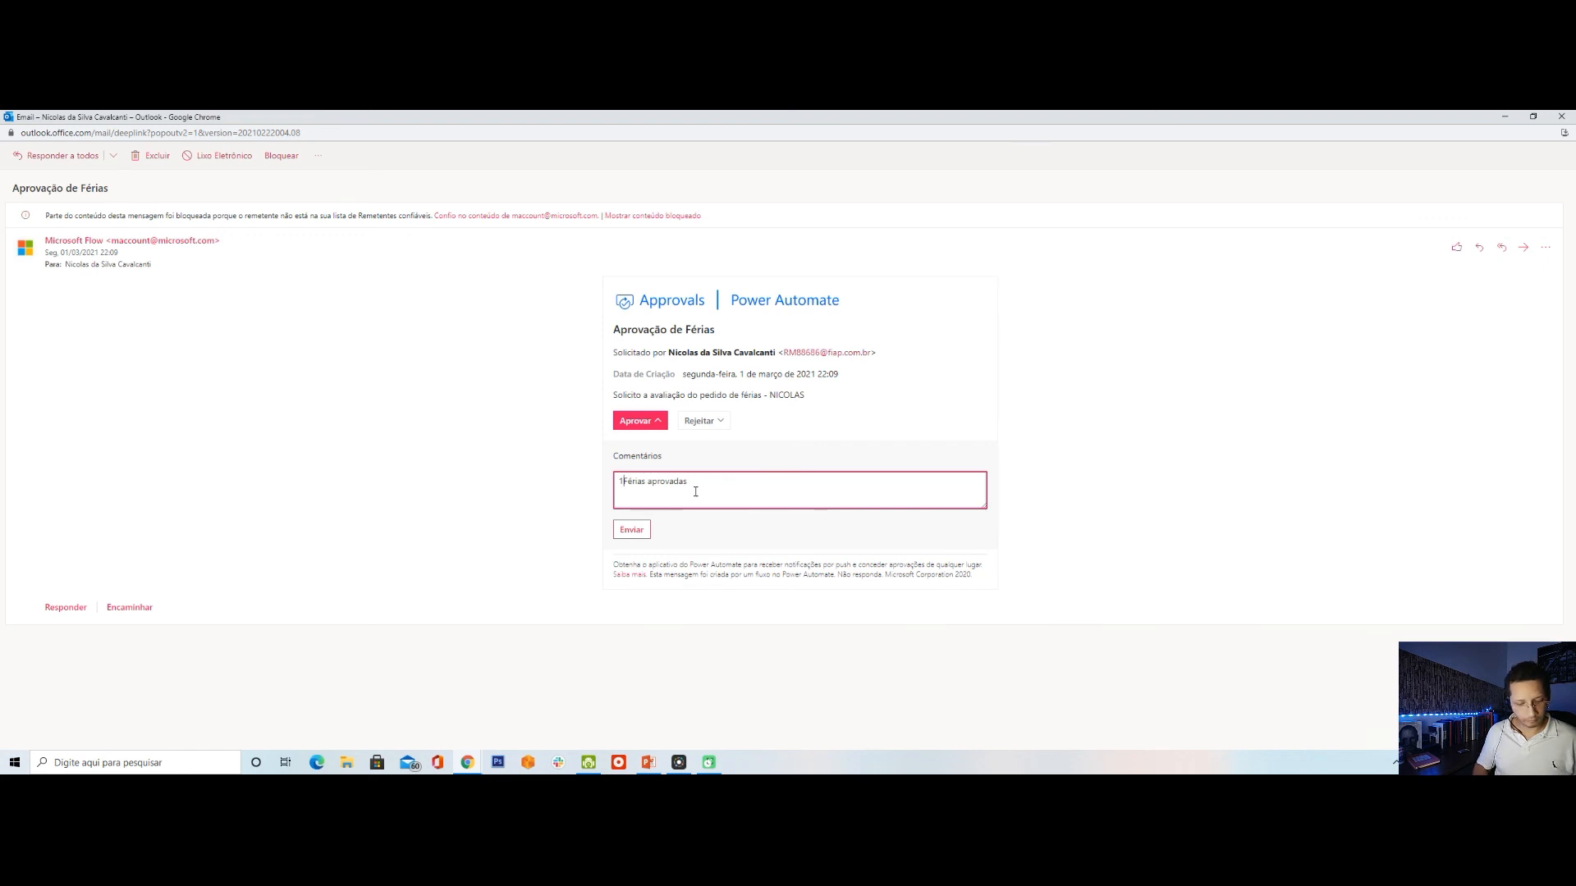
key("BackSpace")
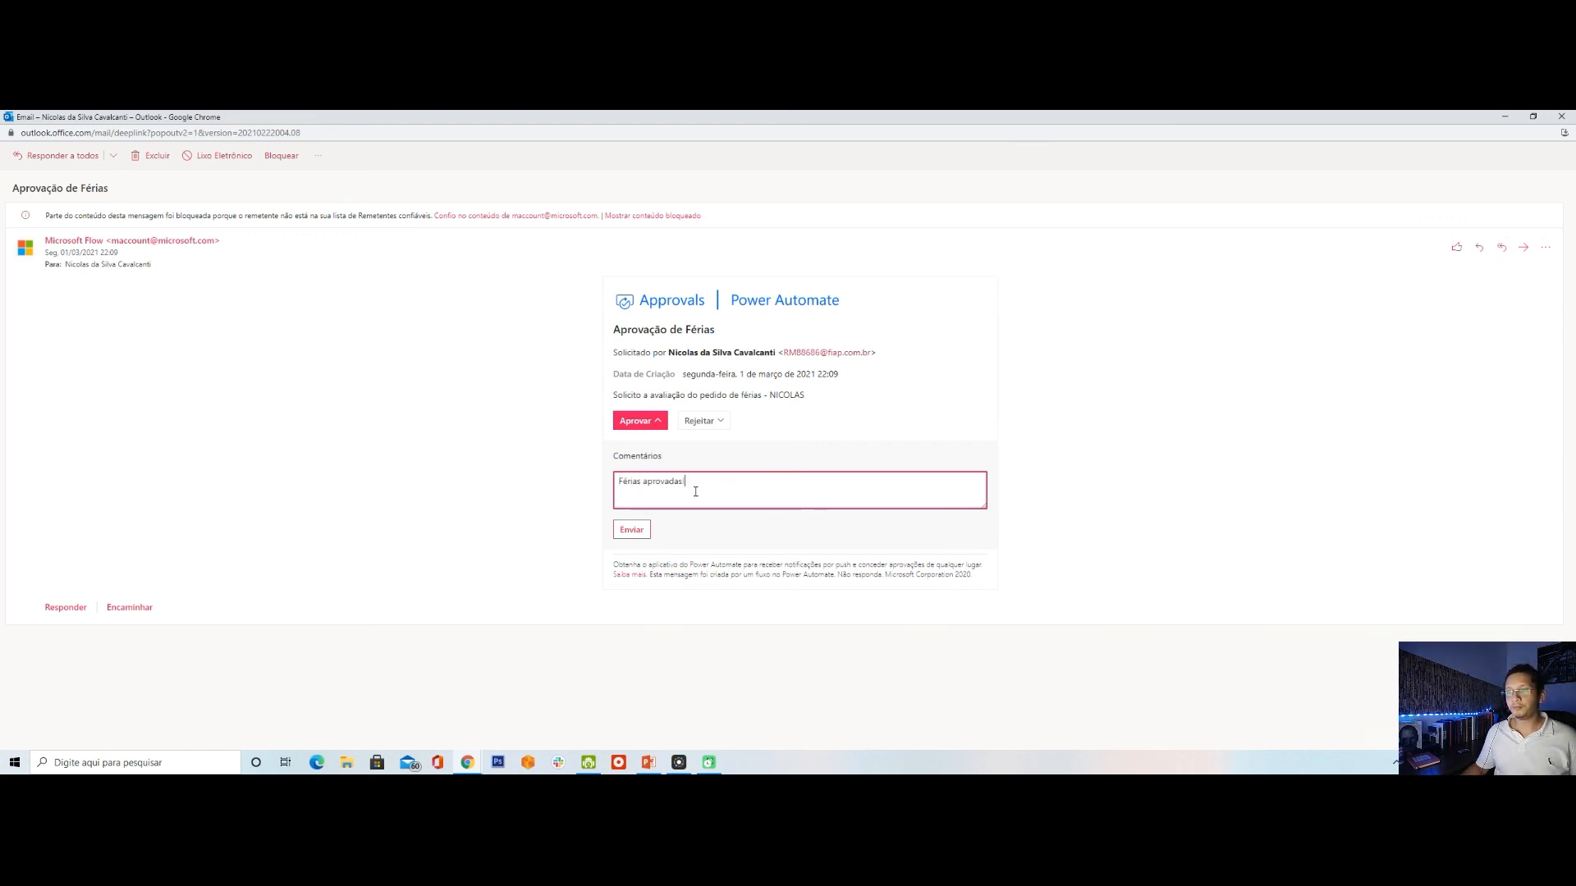
left_click(633, 527)
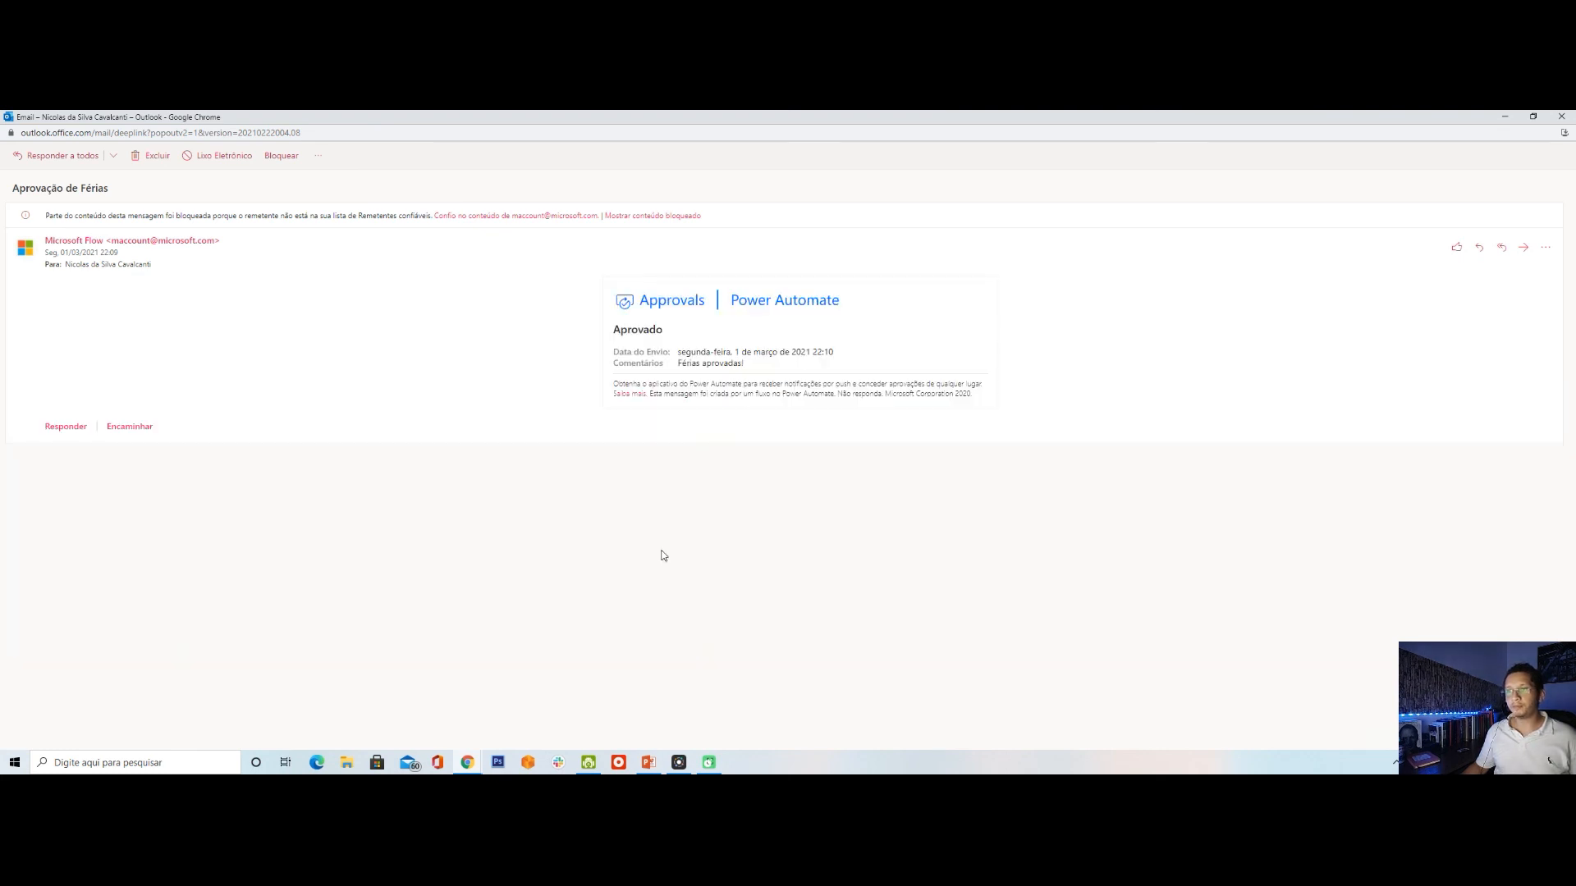
Switch back to the APROVAR_FERIAS run in Power Automate and expand Send emailScope to examine which branch ran.
key("alt+Tab")
left_click(366, 120)
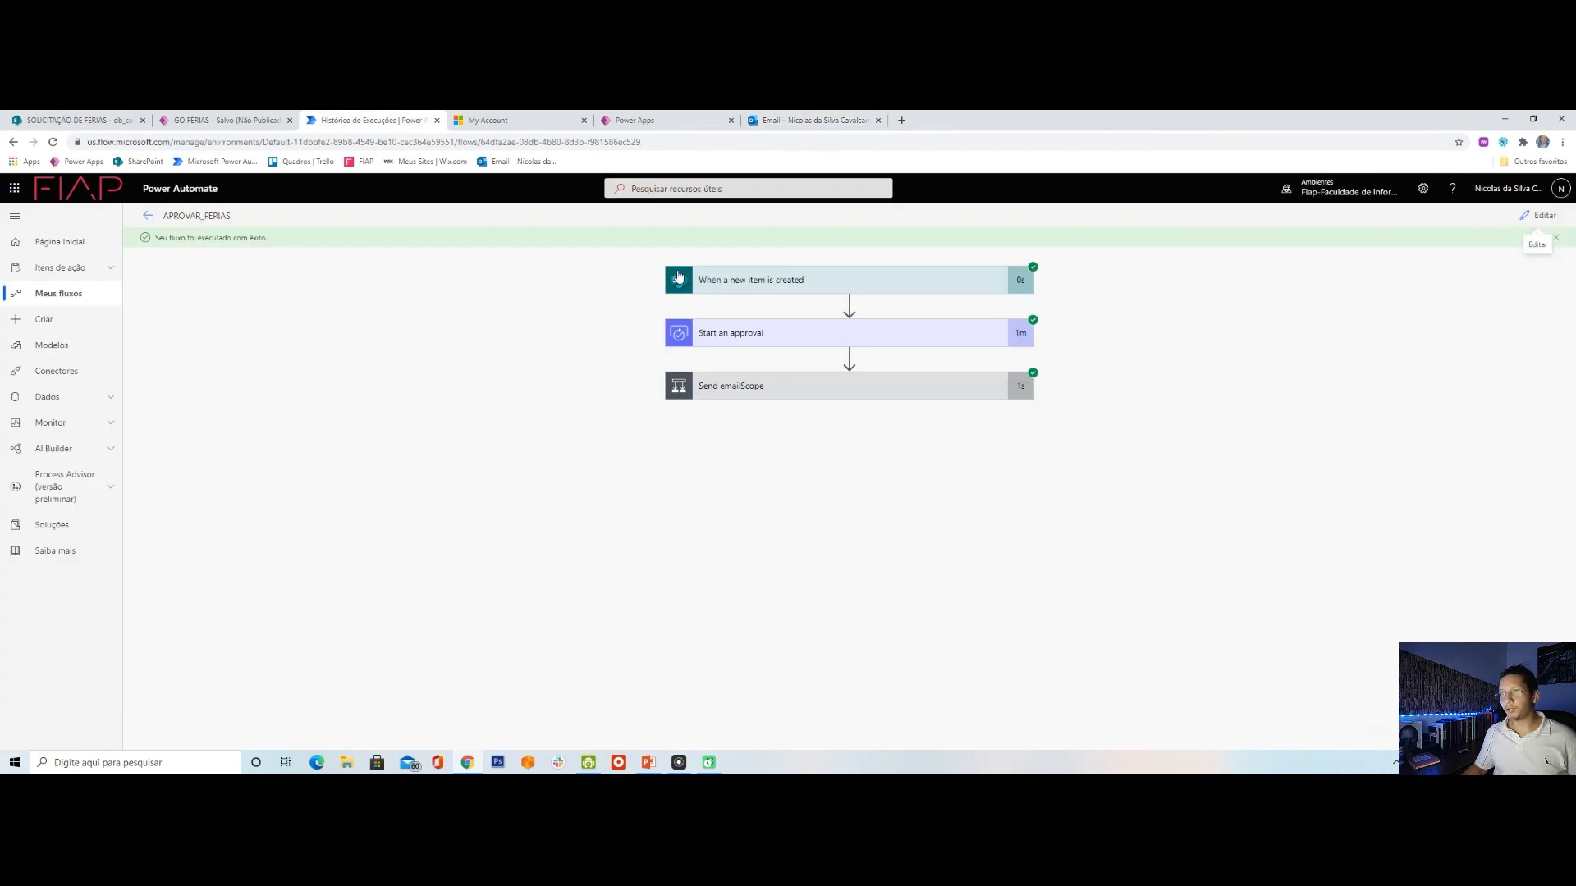
left_click(981, 386)
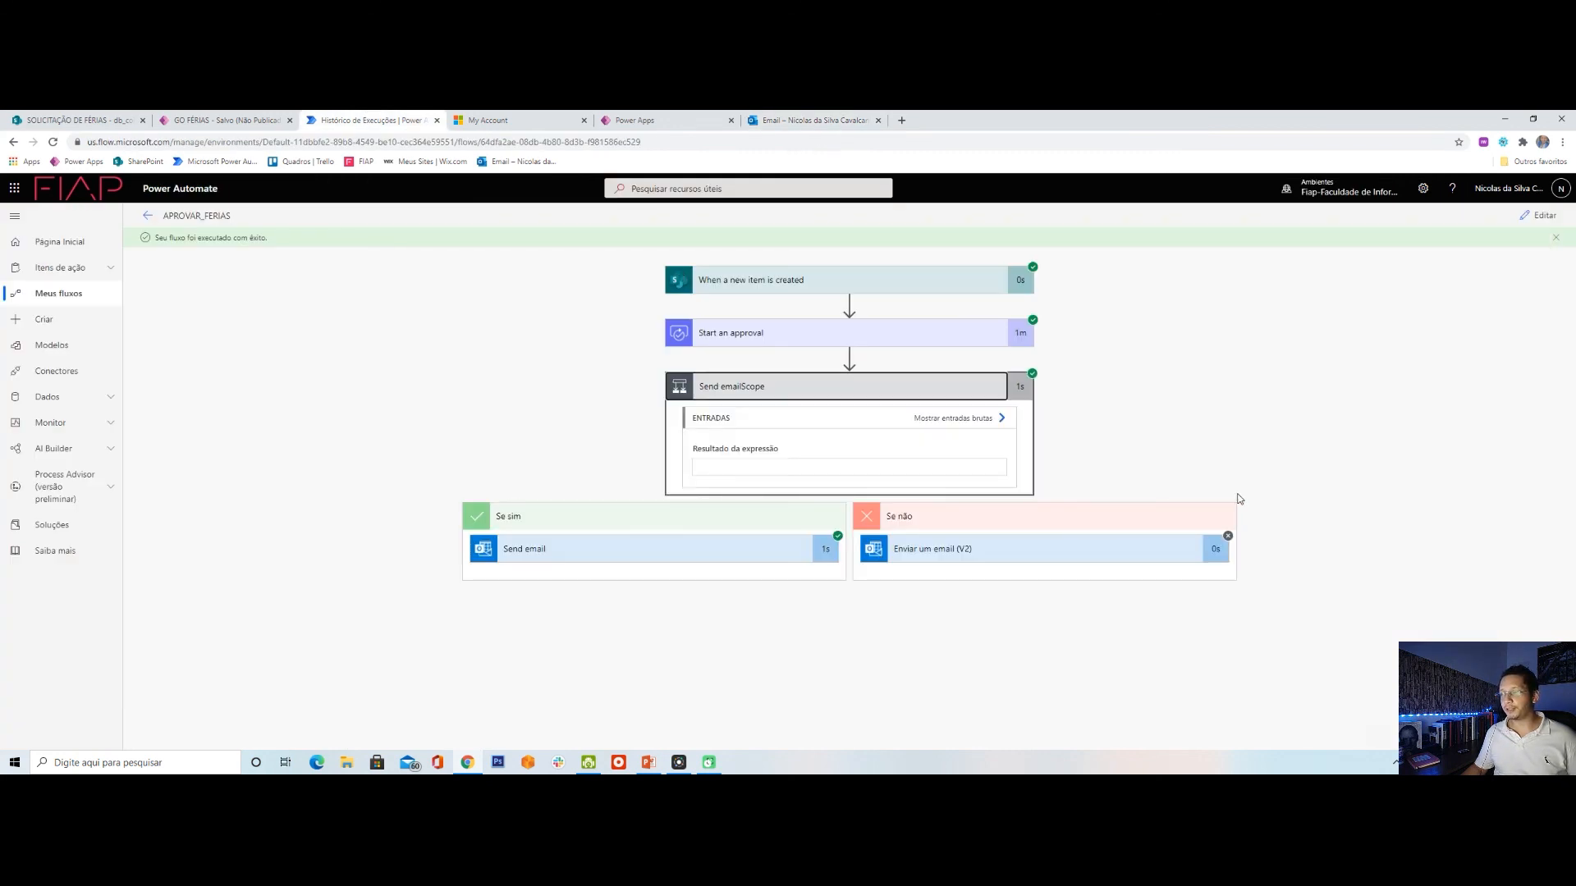